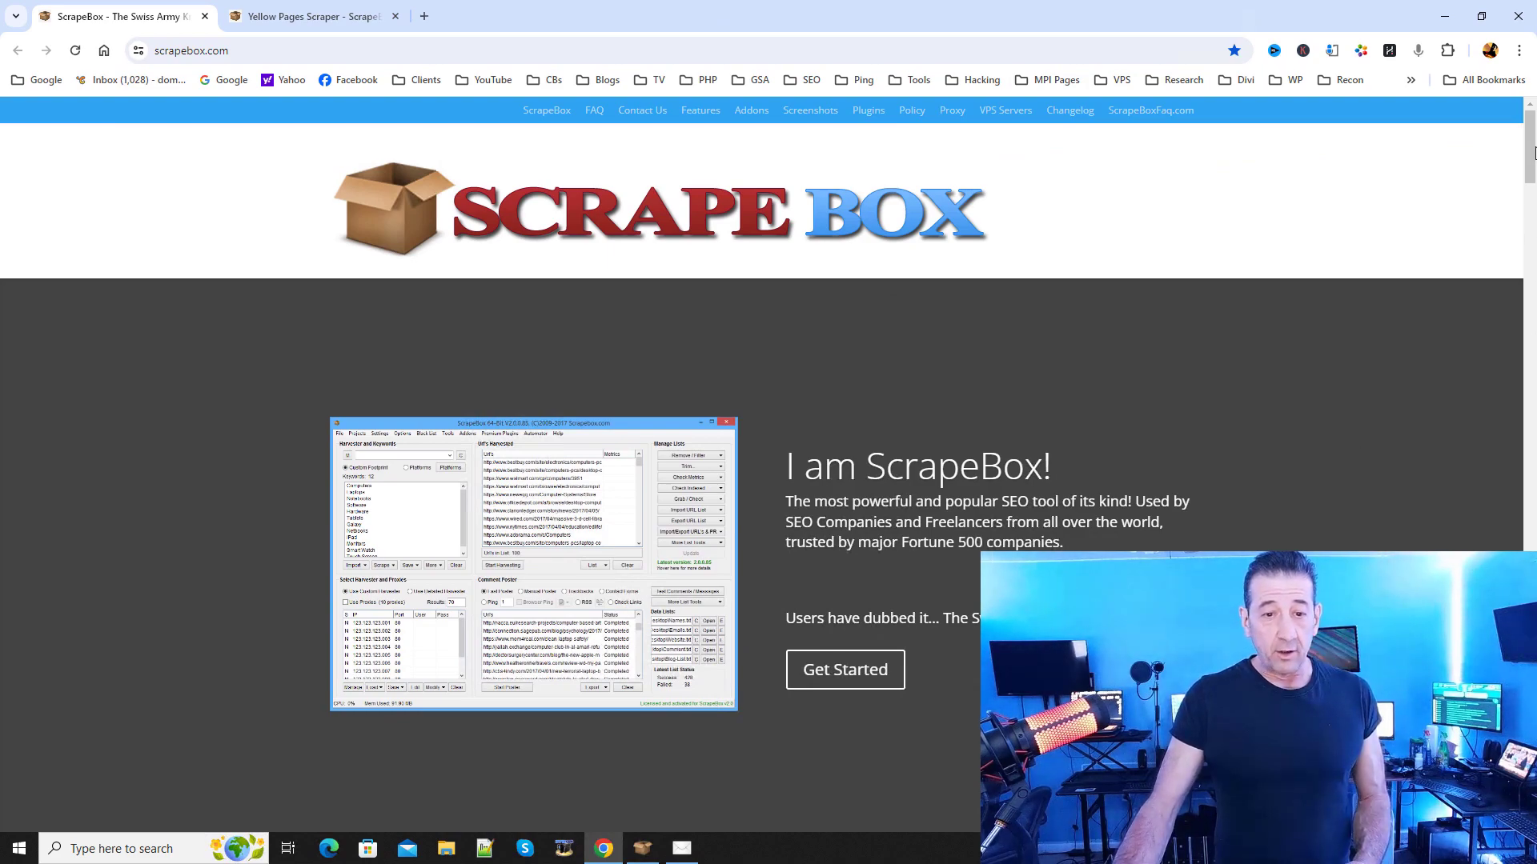
Step: Review the purchase offer on the ScrapeBox homepage, then switch to the ScrapeBox program and look over its list of addons
left_click_drag(1532, 162, 1531, 632)
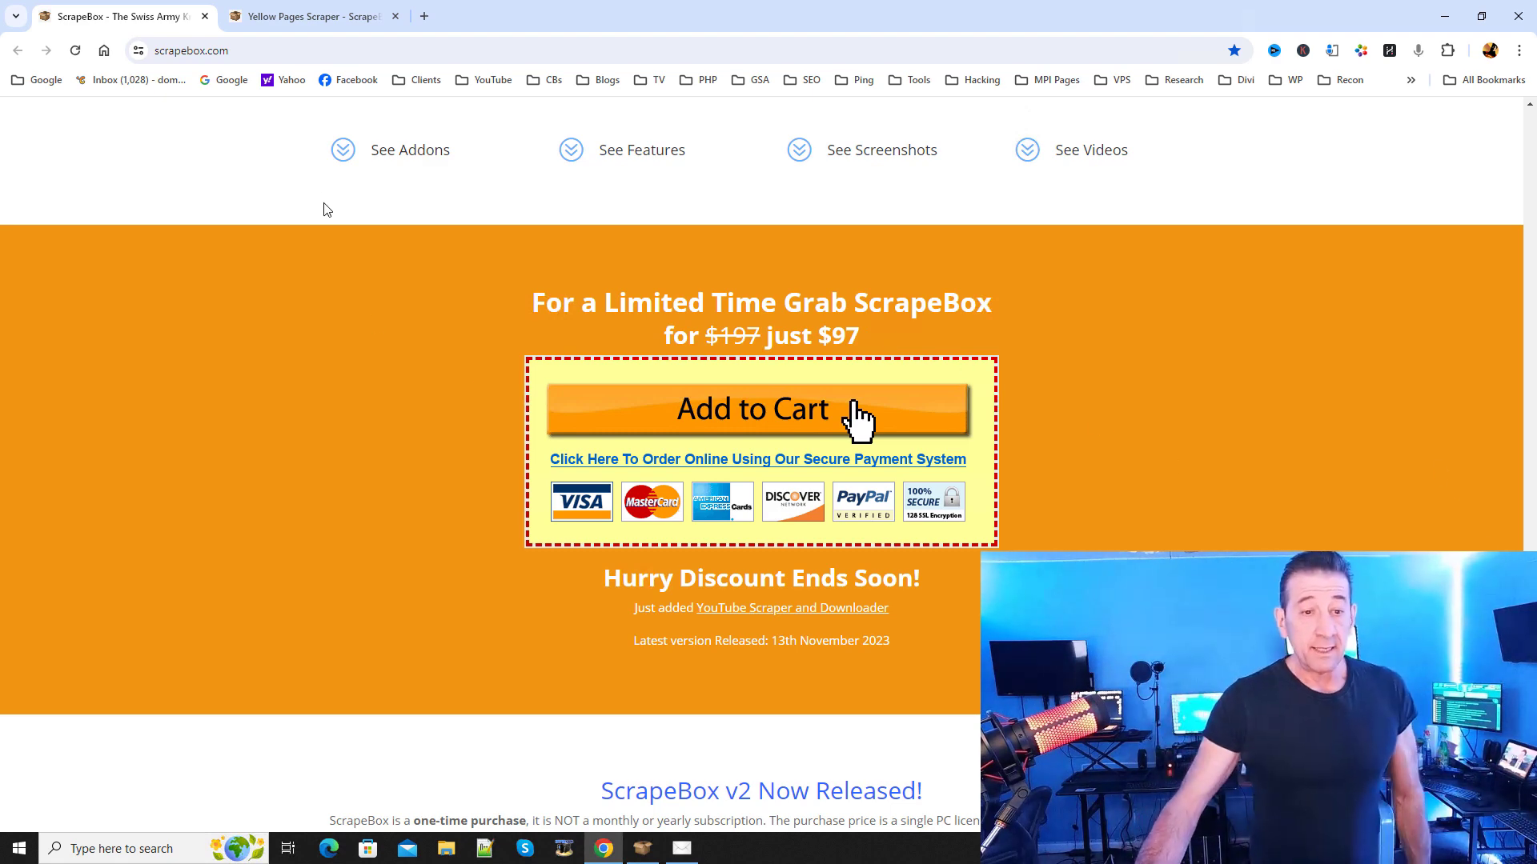
left_click(1504, 16)
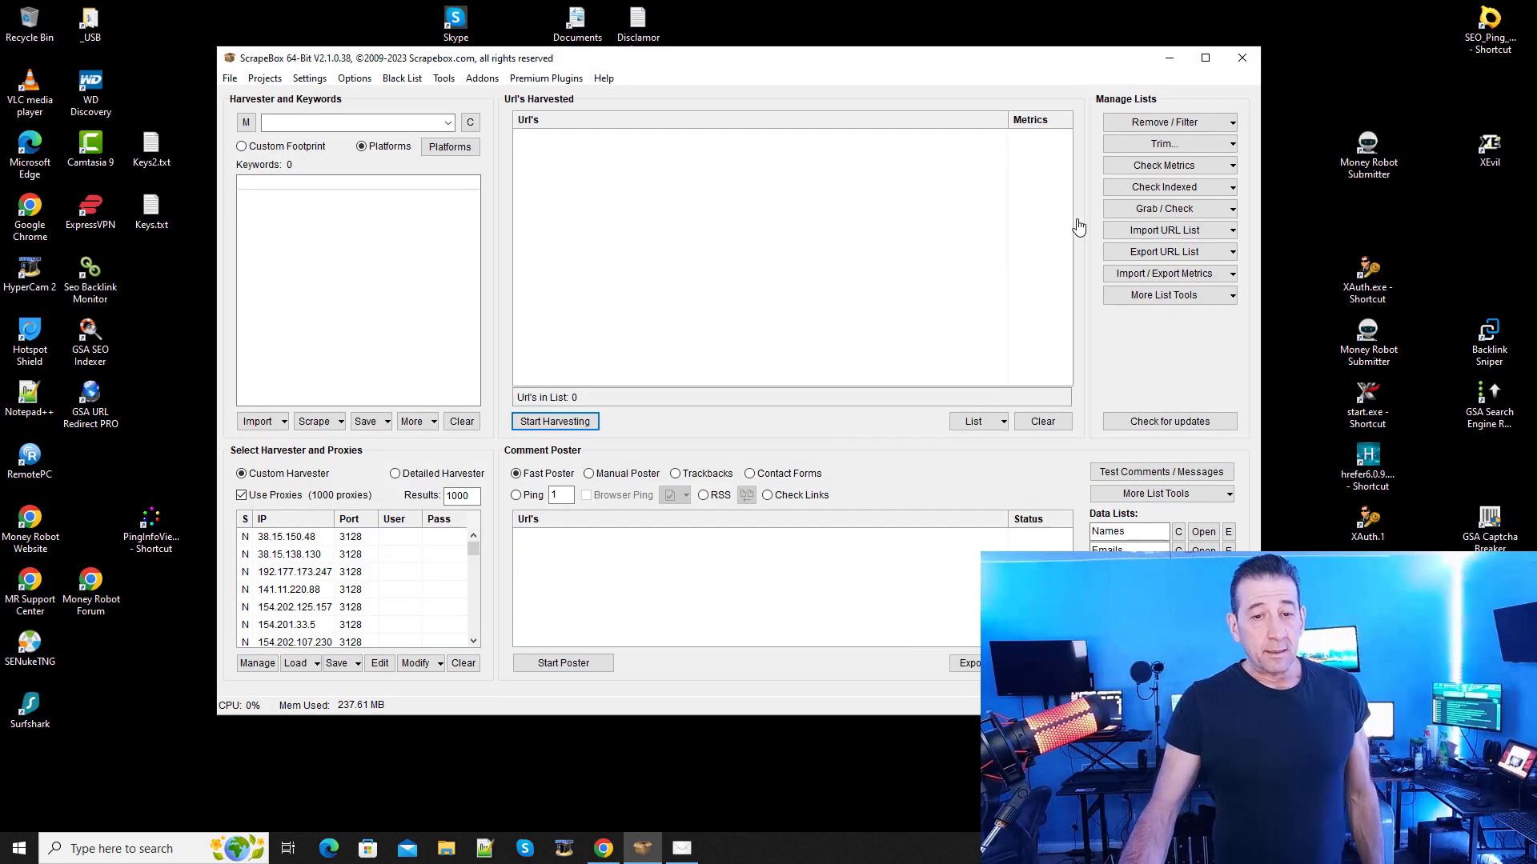
left_click(482, 79)
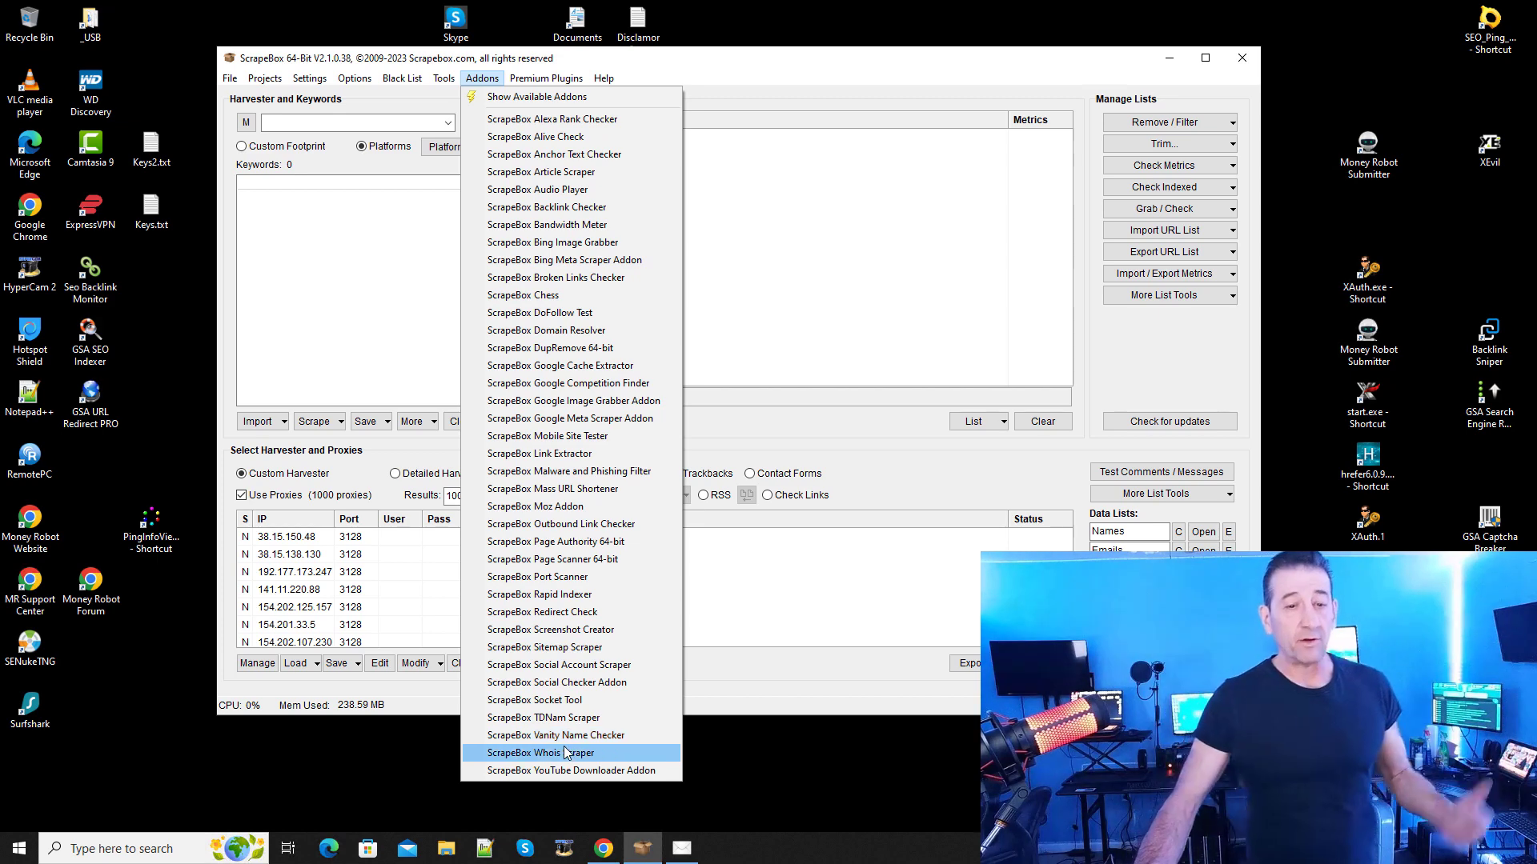
left_click(687, 76)
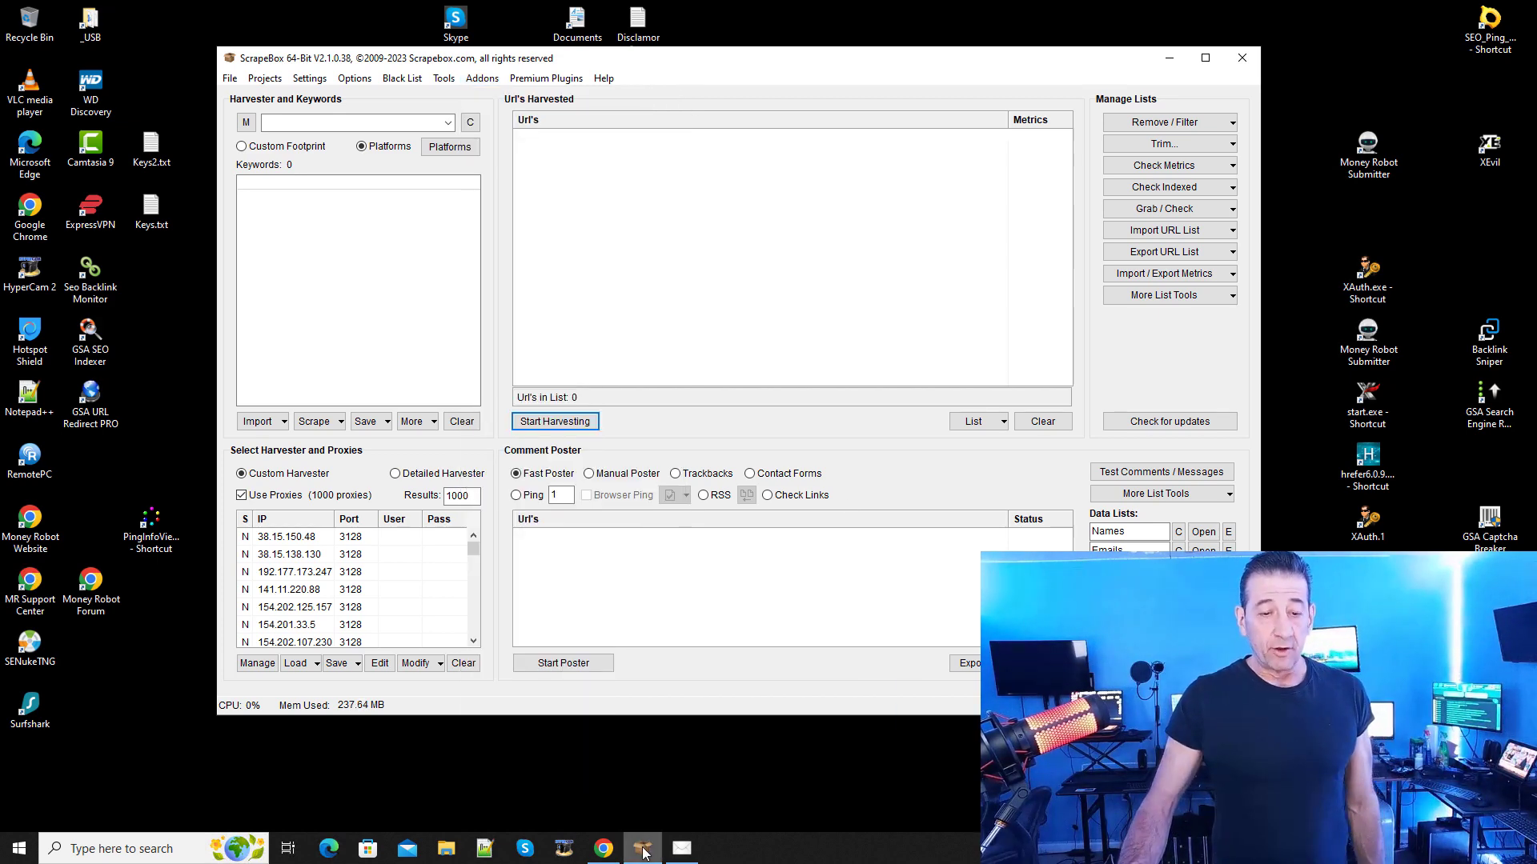
Step: Switch back to the browser and review the Yellow Pages Scraper page, highlighting the plugin's price
left_click(606, 850)
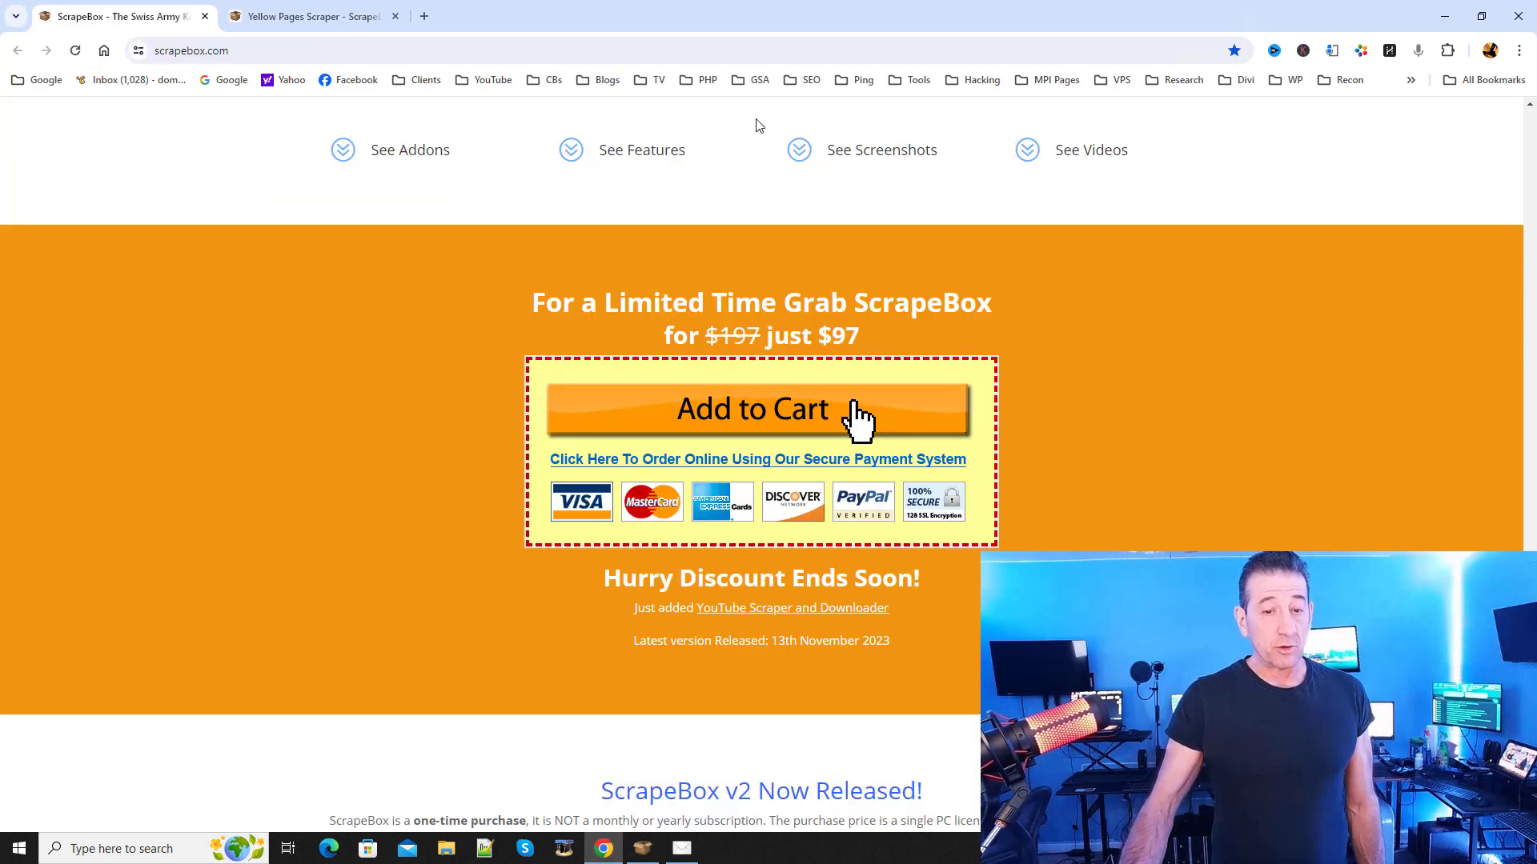
left_click(342, 14)
scroll(1305, 243, "down", 3)
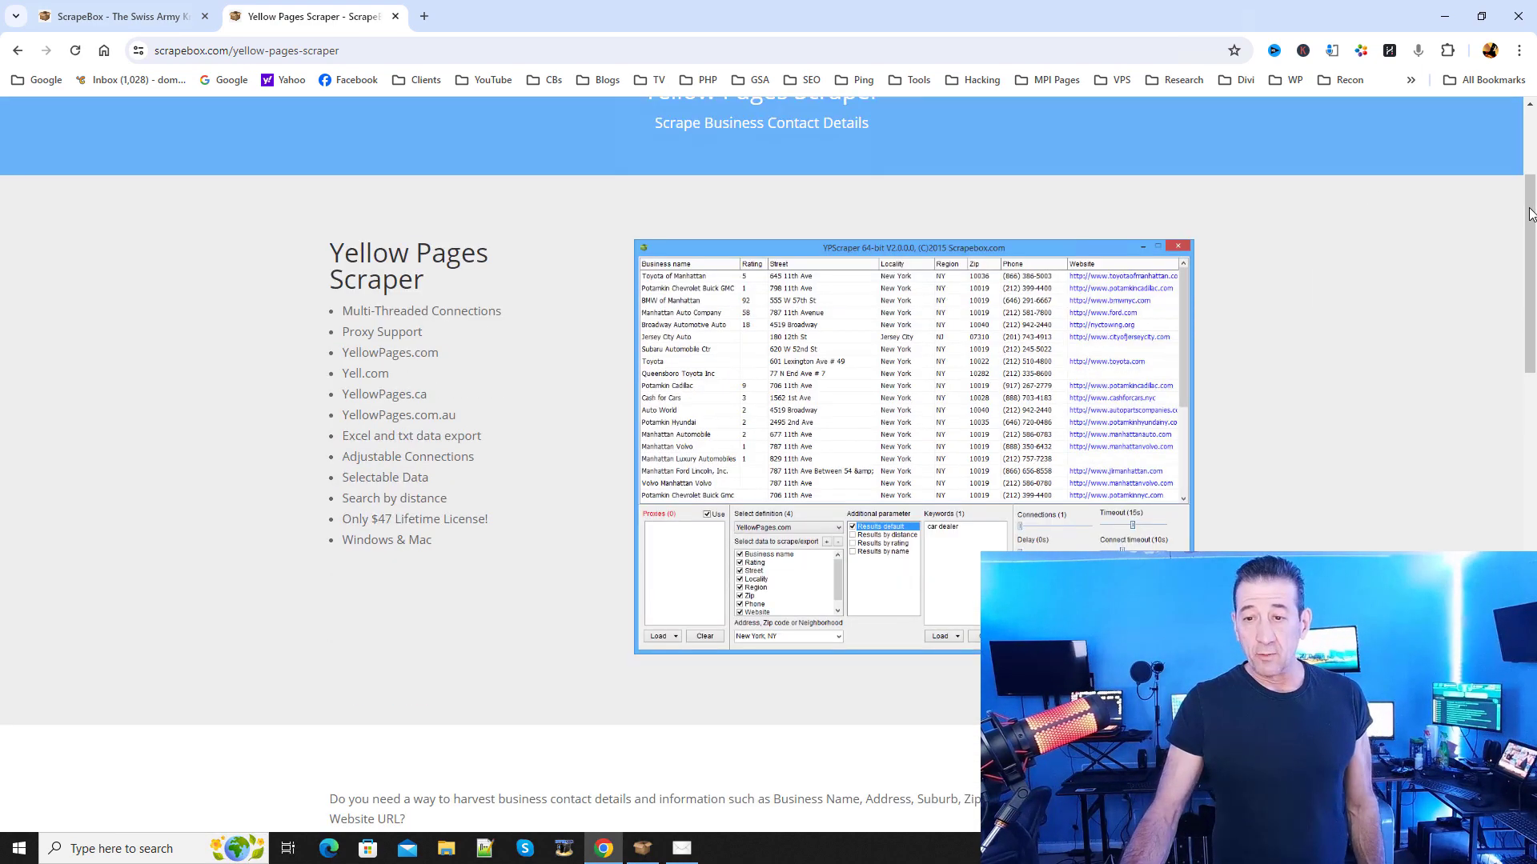
left_click_drag(1530, 214, 1533, 472)
left_click_drag(1054, 456, 998, 453)
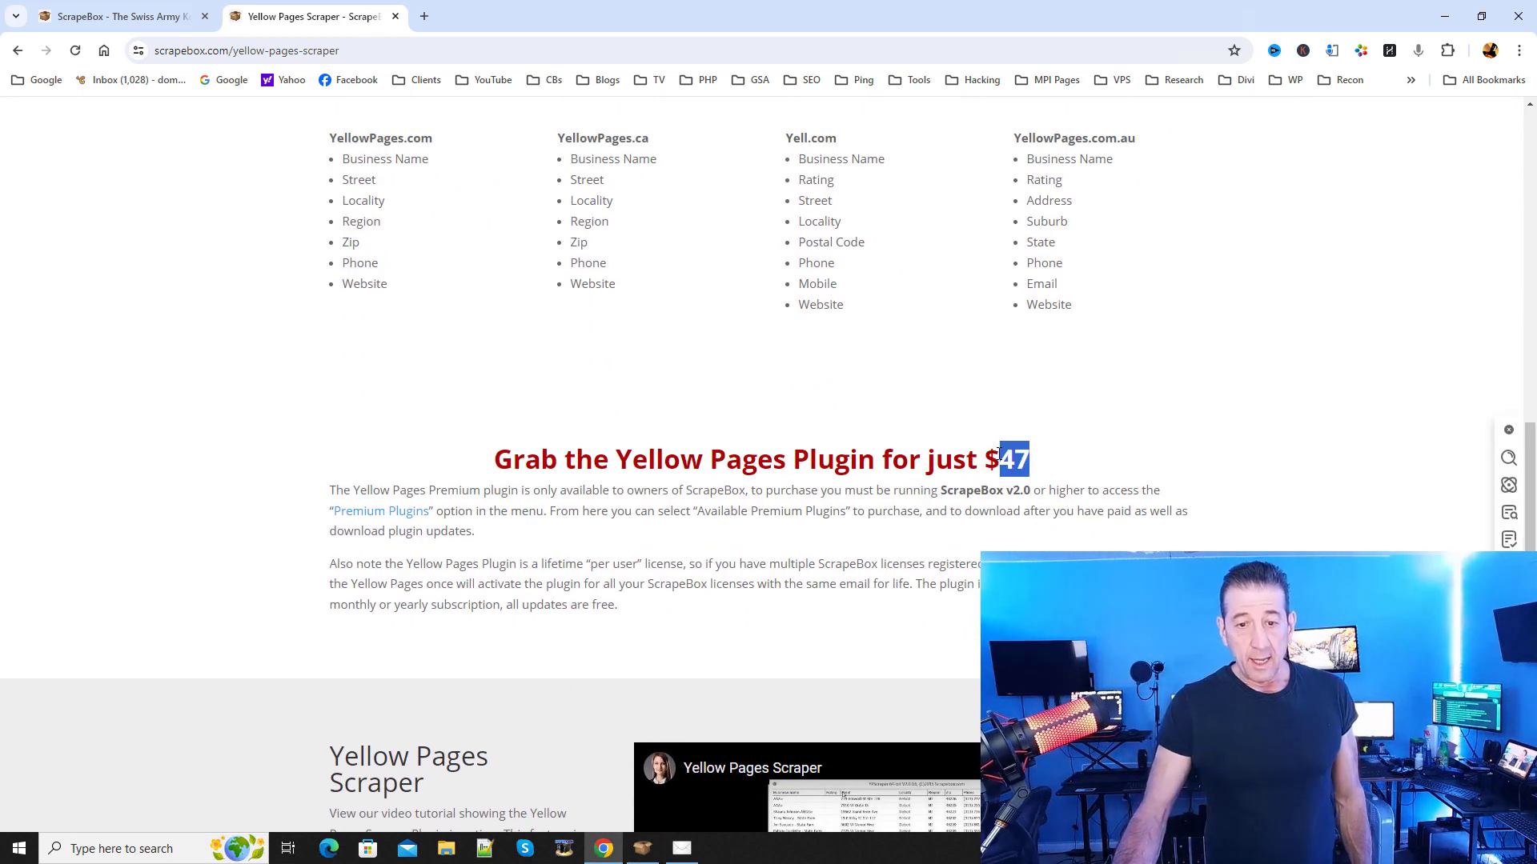
left_click(1334, 432)
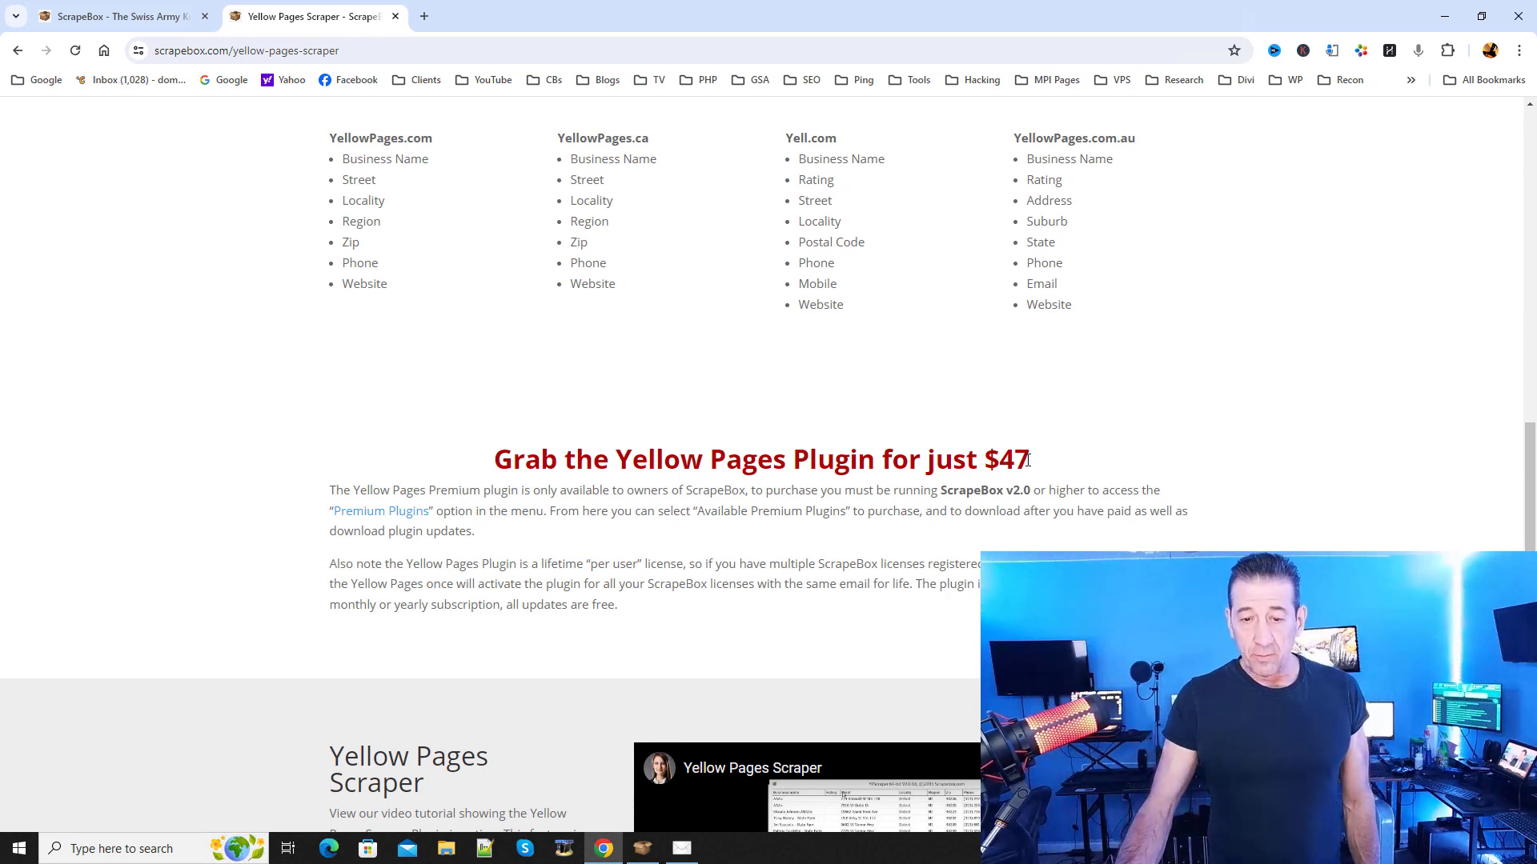
left_click_drag(1034, 458, 1002, 460)
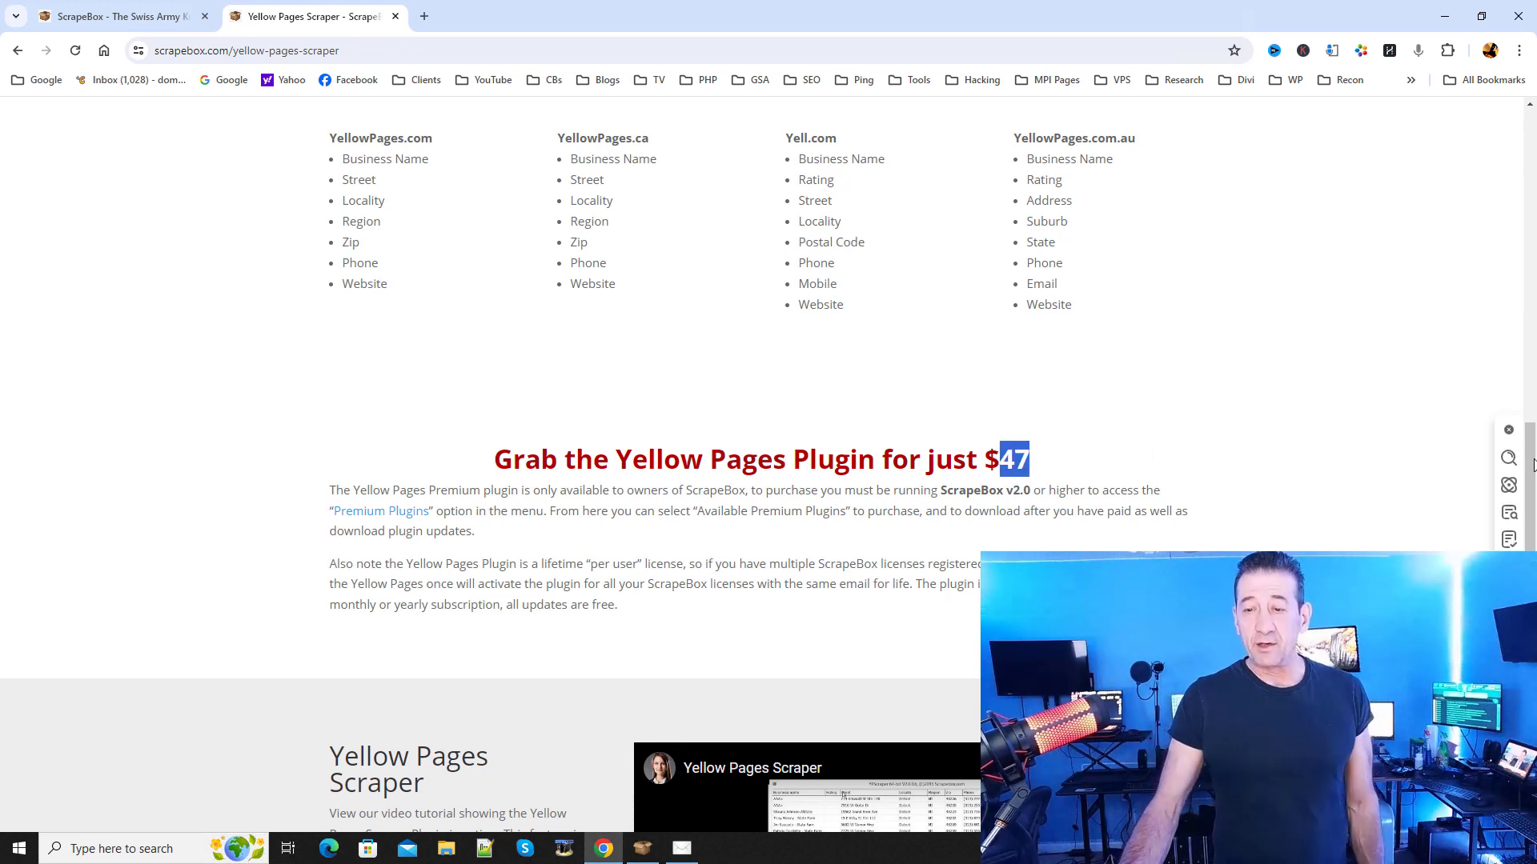
left_click_drag(1534, 465, 1534, 148)
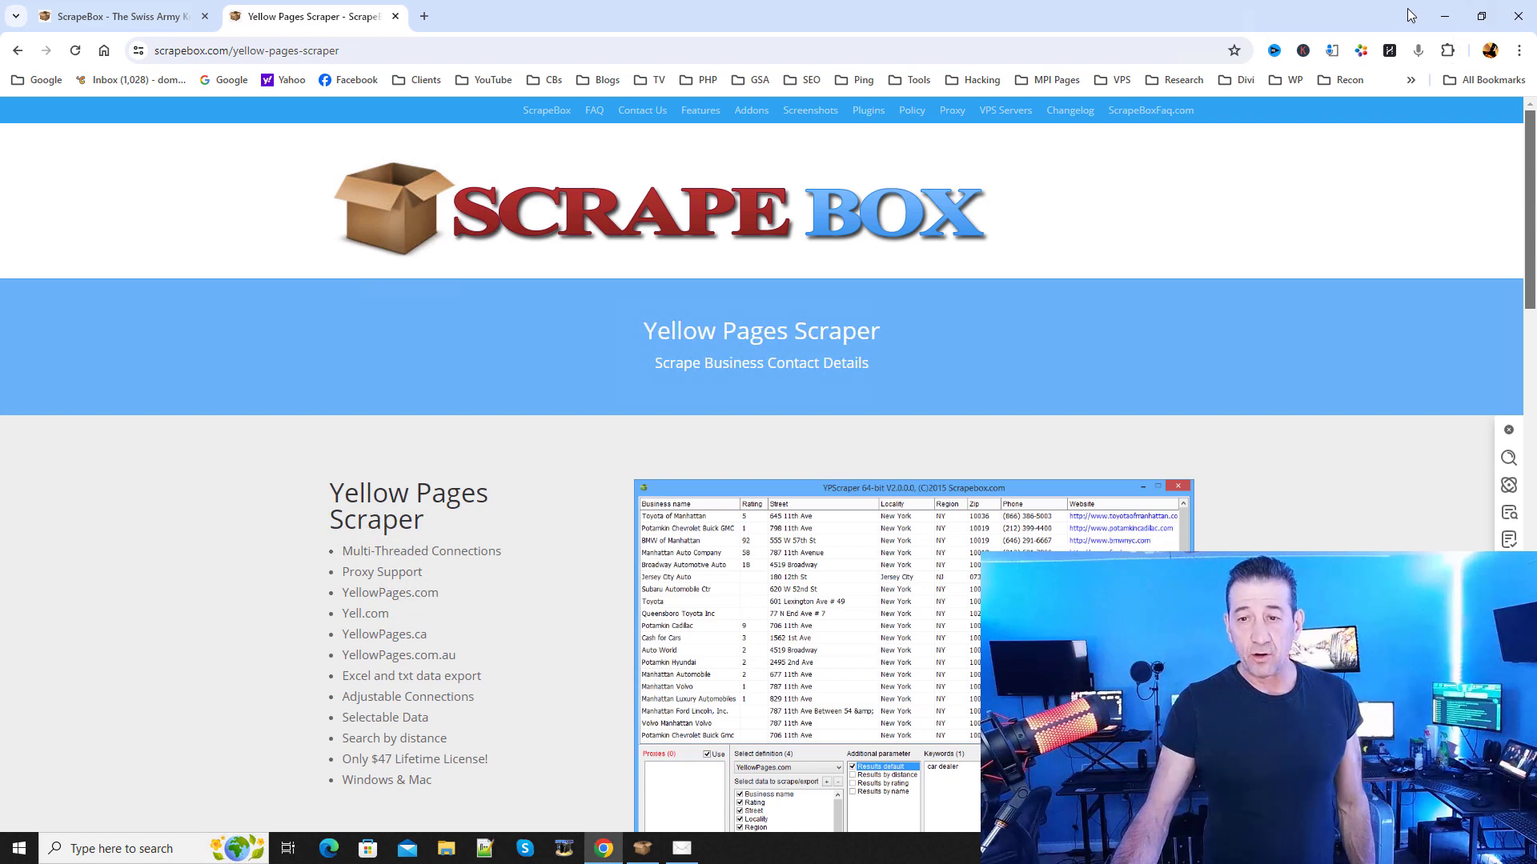
Step: Return to the ScrapeBox program and launch the YPScraper premium plugin
left_click(1444, 16)
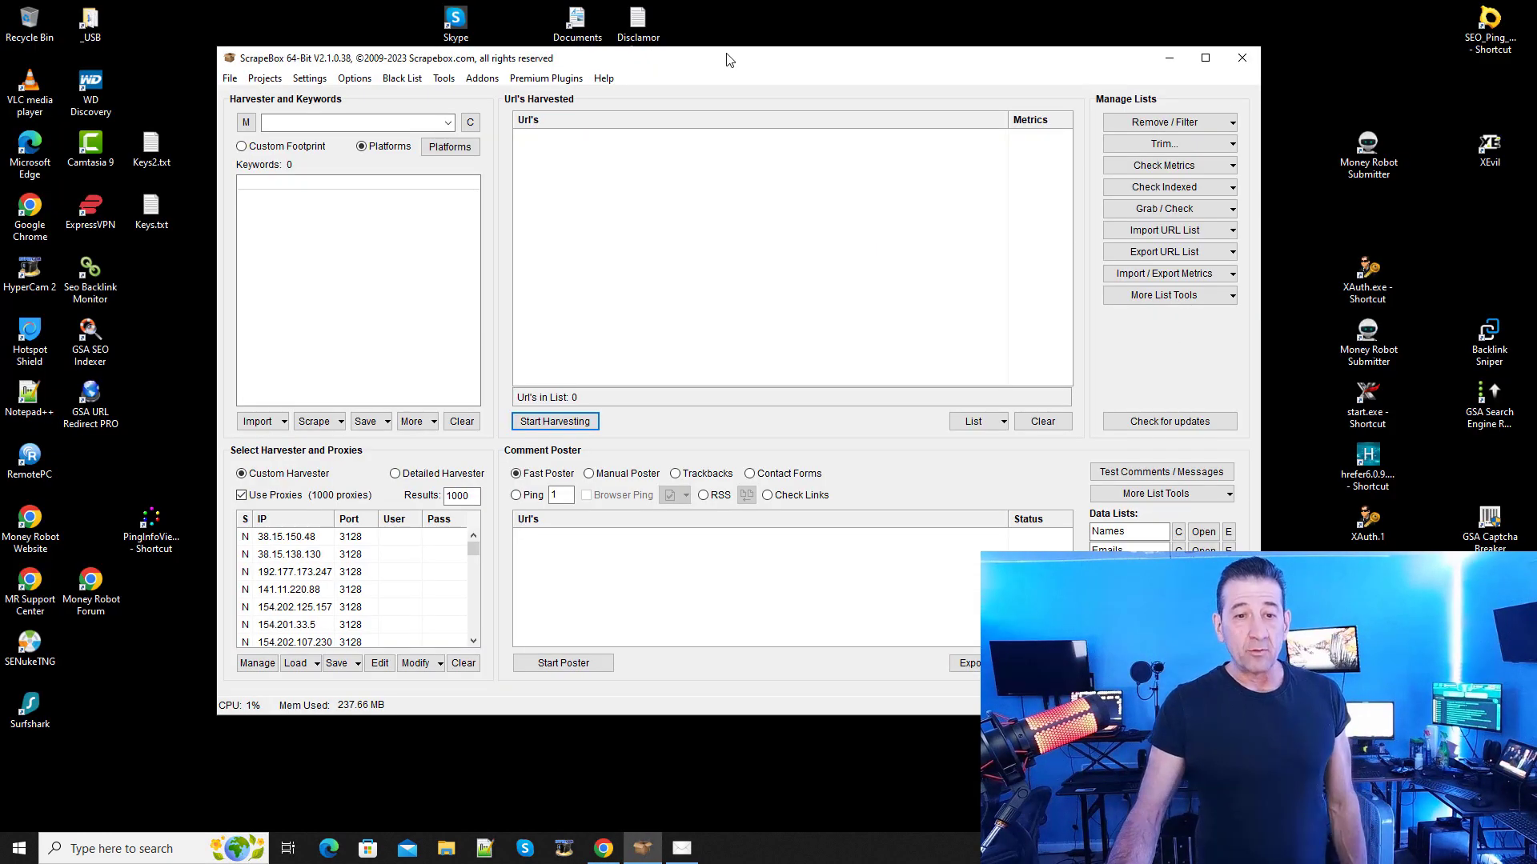
left_click_drag(728, 59, 729, 64)
left_click(546, 83)
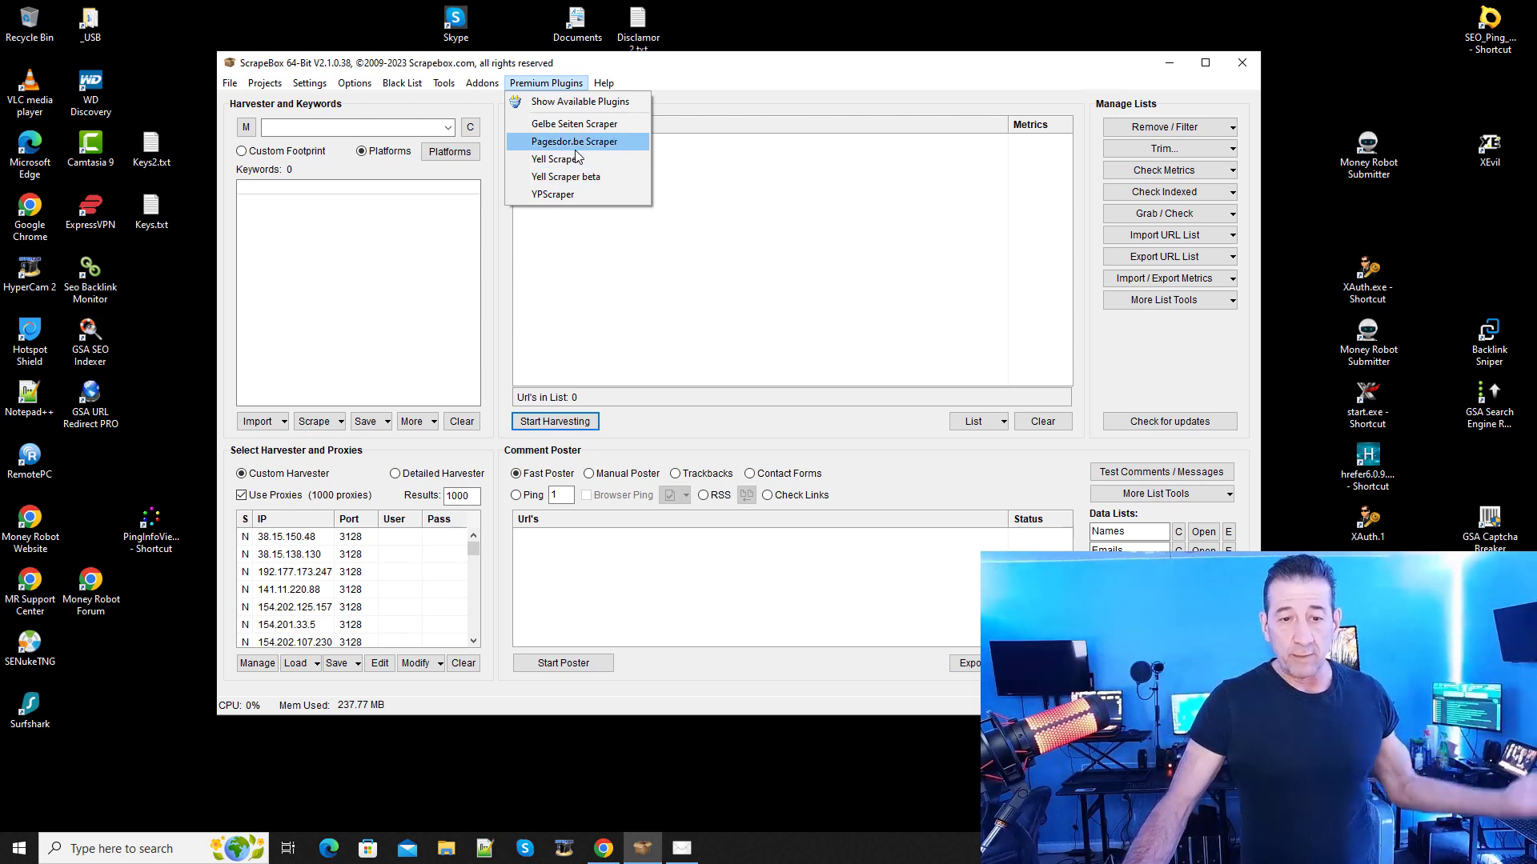
left_click(564, 195)
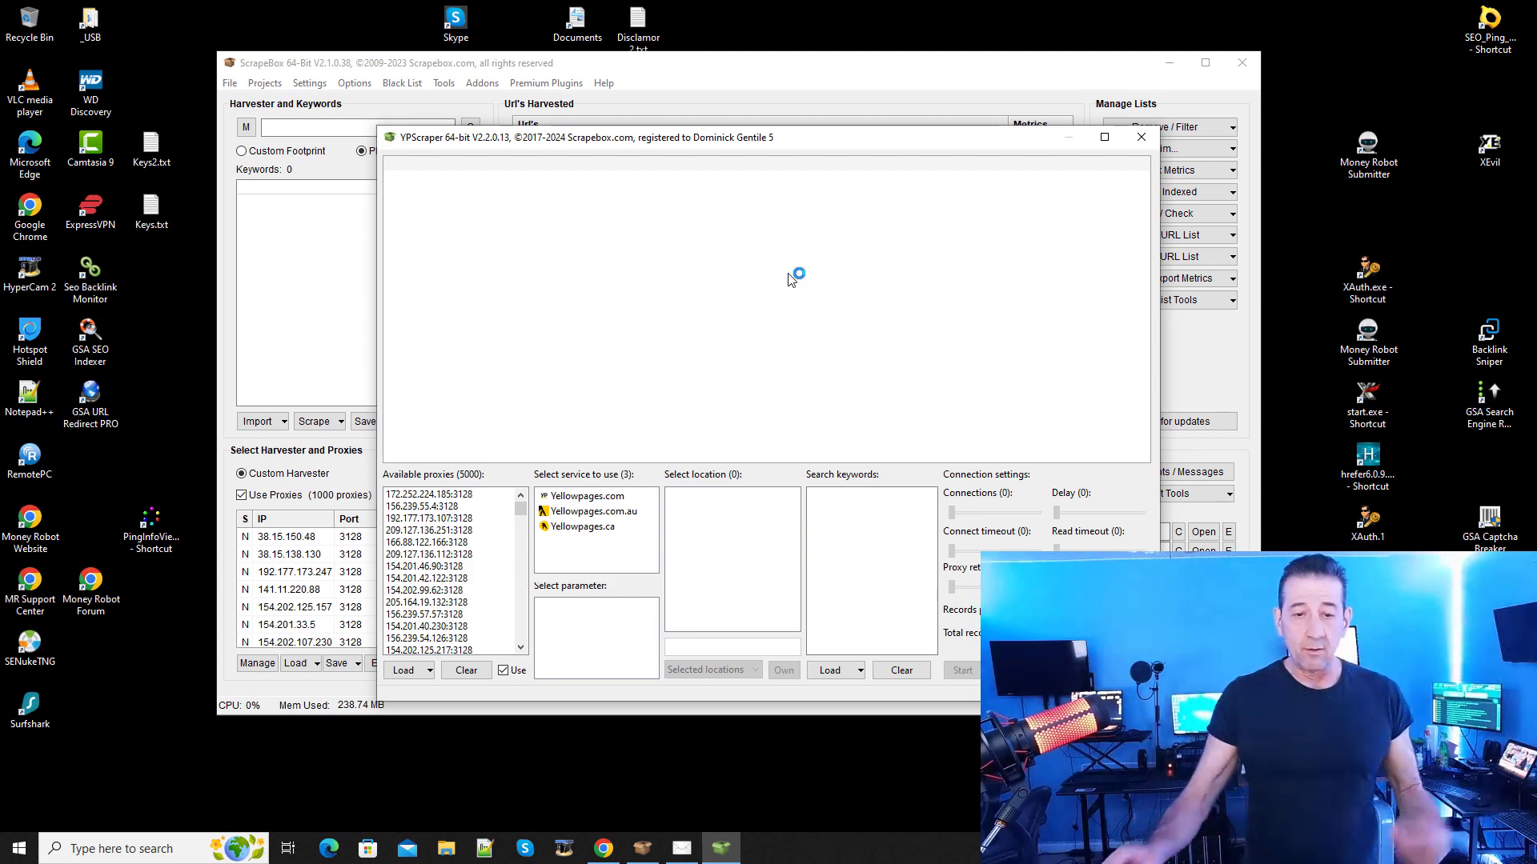
Step: Compare the locations and parameters offered for Yellowpages.com, Yellowpages.com.au and Yellowpages.ca, then reselect Yellowpages.com
left_click(586, 497)
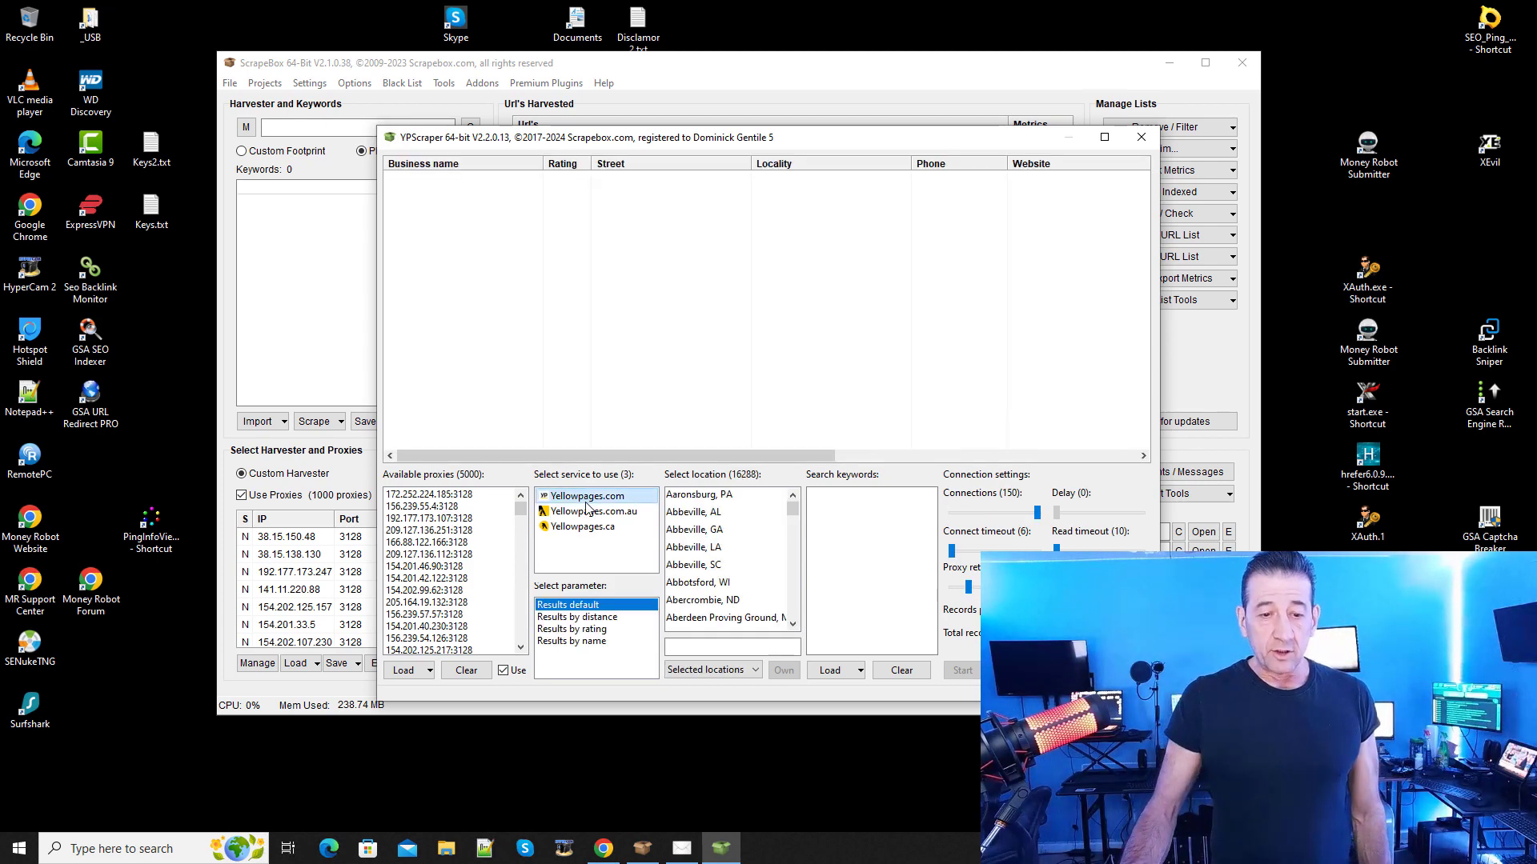
left_click(590, 515)
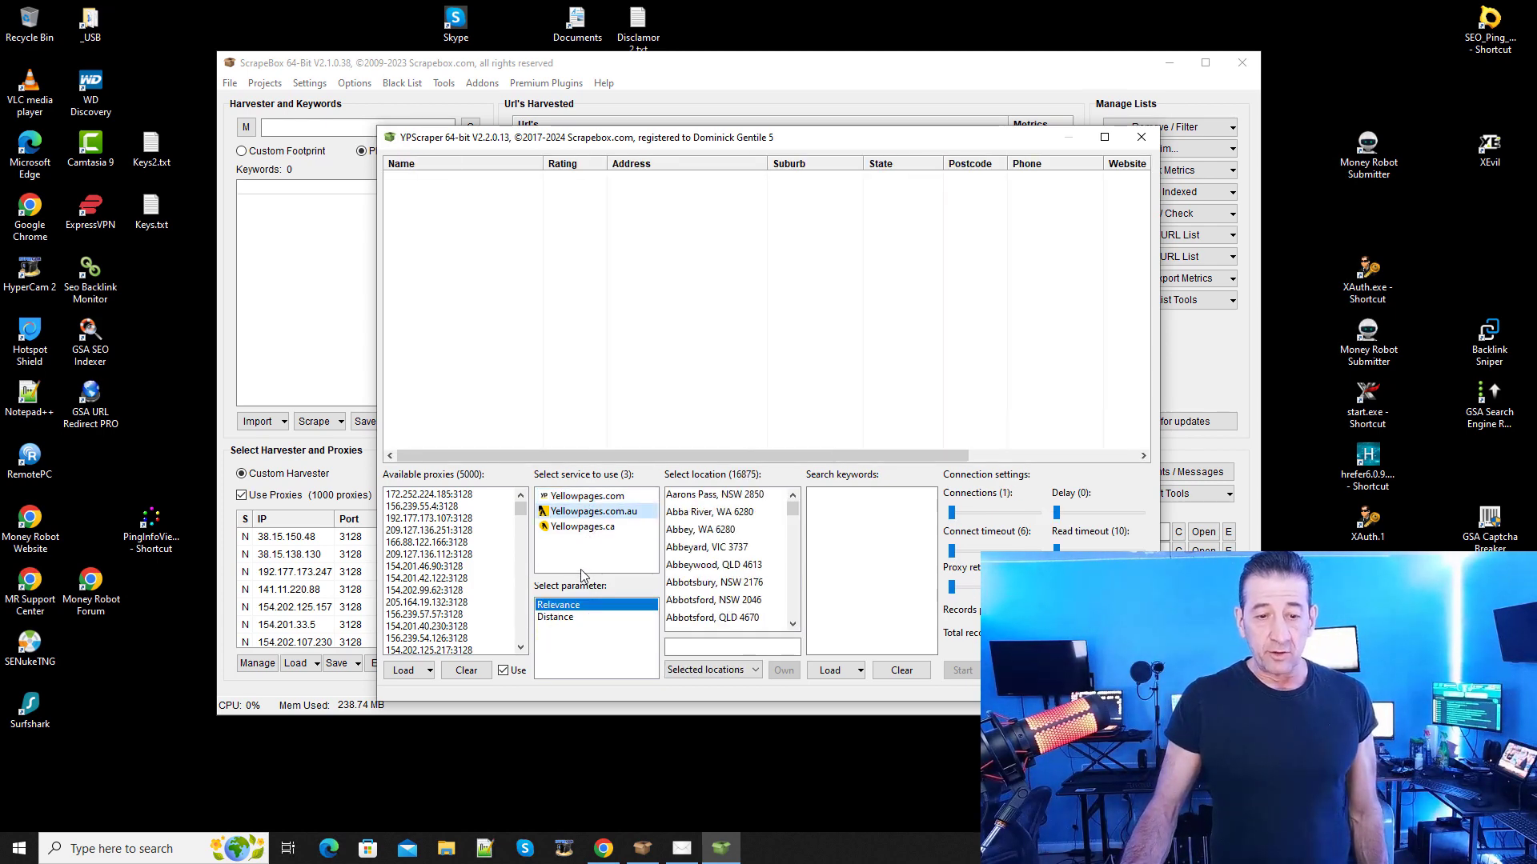
left_click(586, 528)
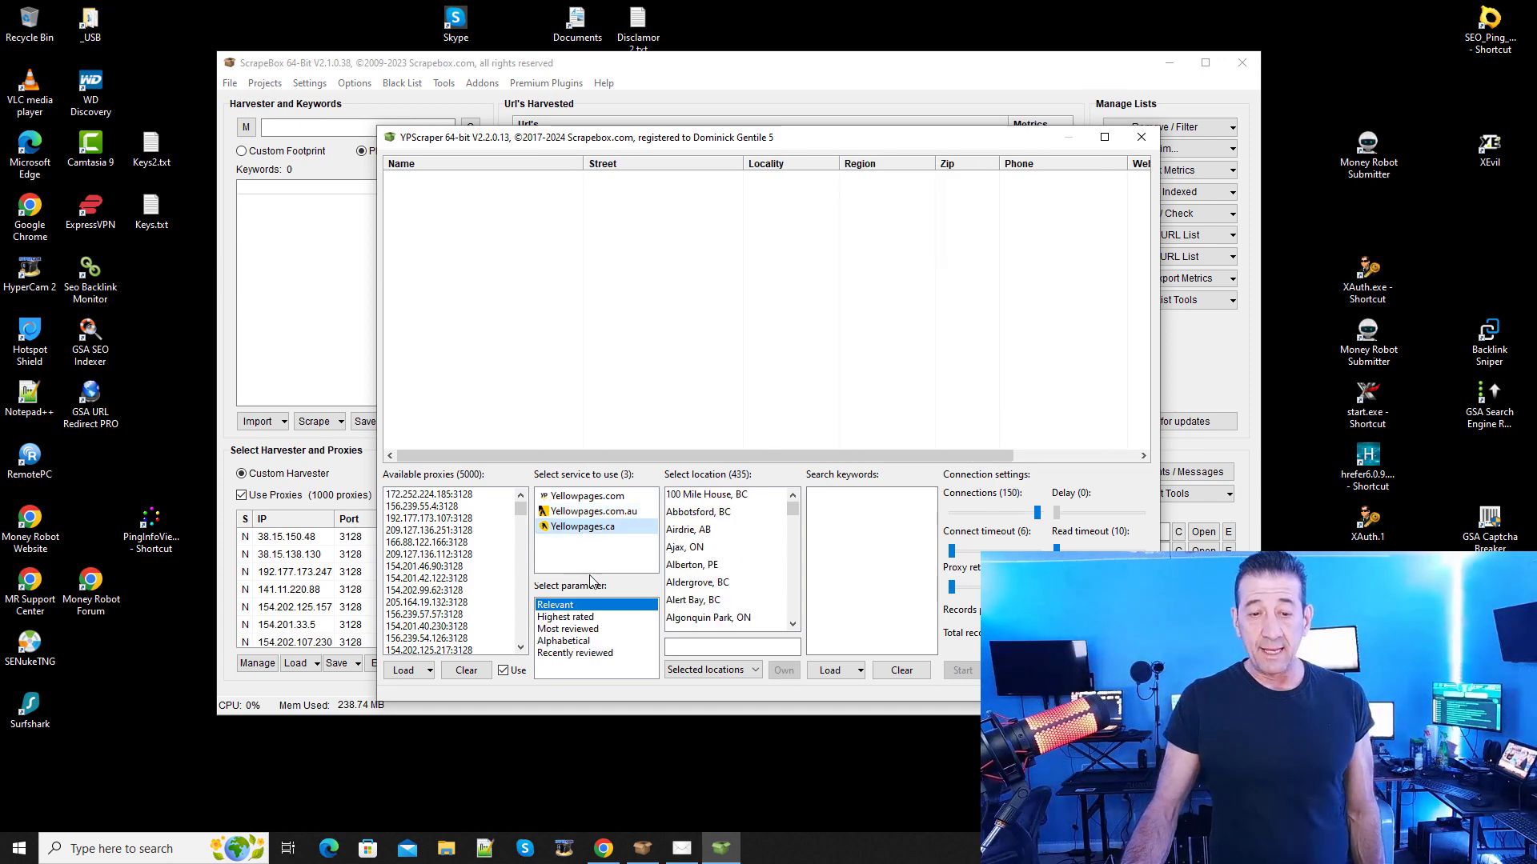
key("Up")
key("Up")
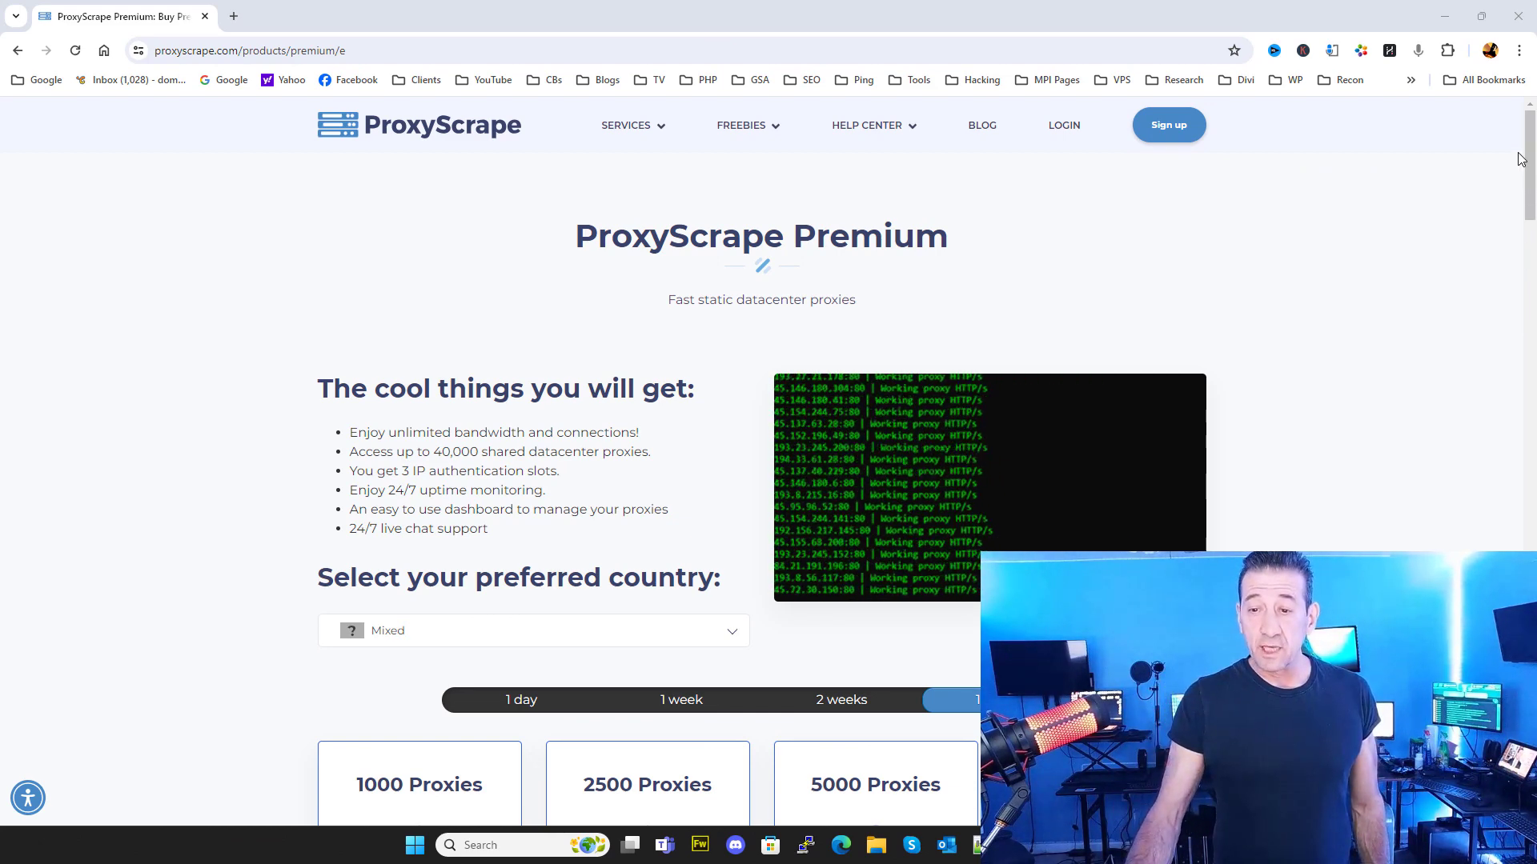
Step: Review the ProxyScrape Premium offer, the yellowpages.in categories and the Google results for total Yellow Pages listings and total dentists in the USA
left_click_drag(1531, 183, 1532, 252)
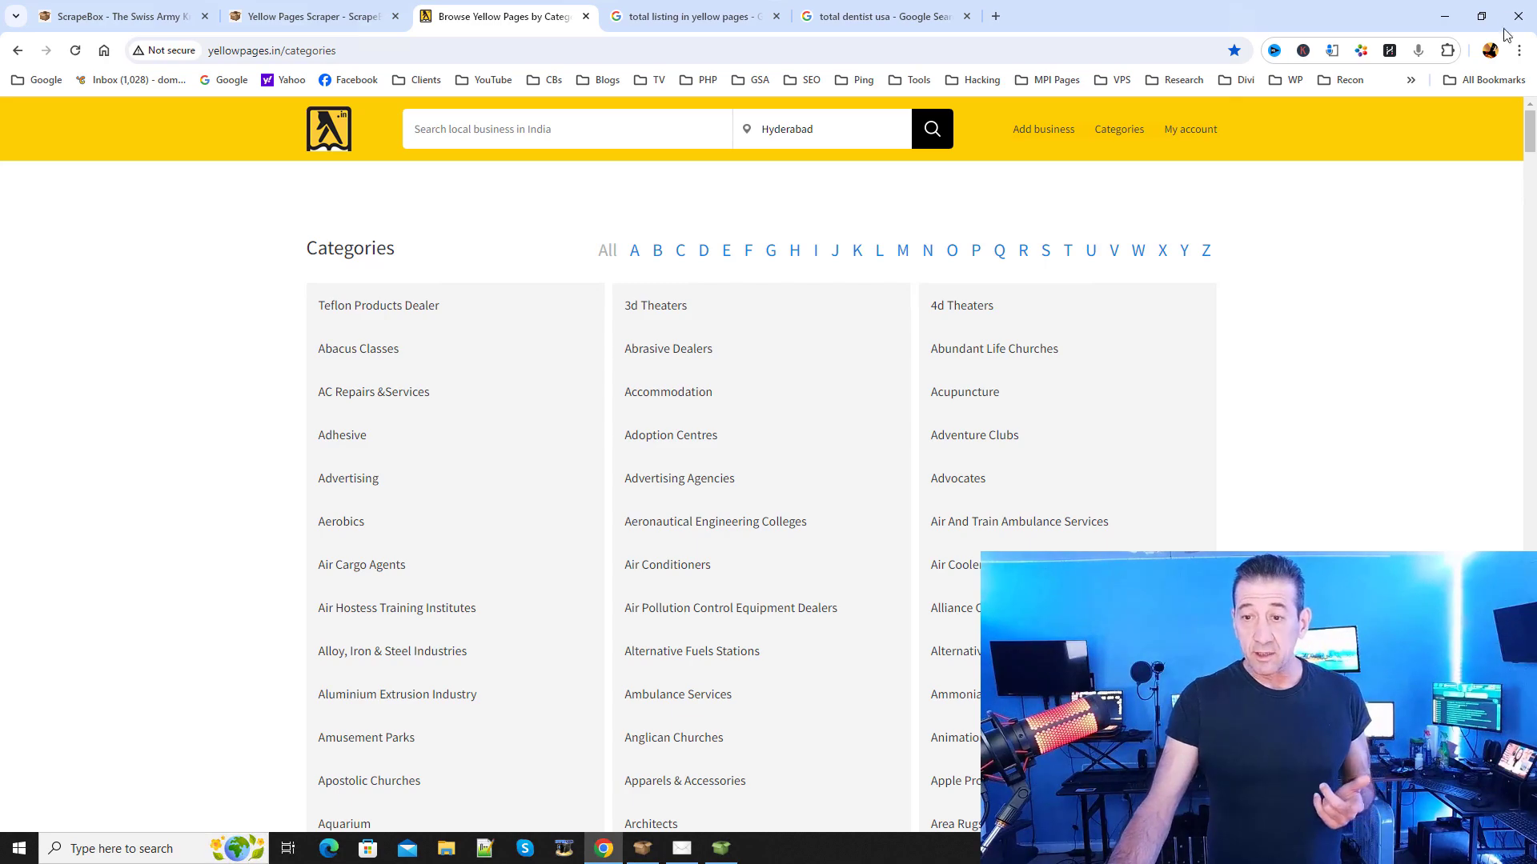
left_click_drag(1532, 146, 1367, 48)
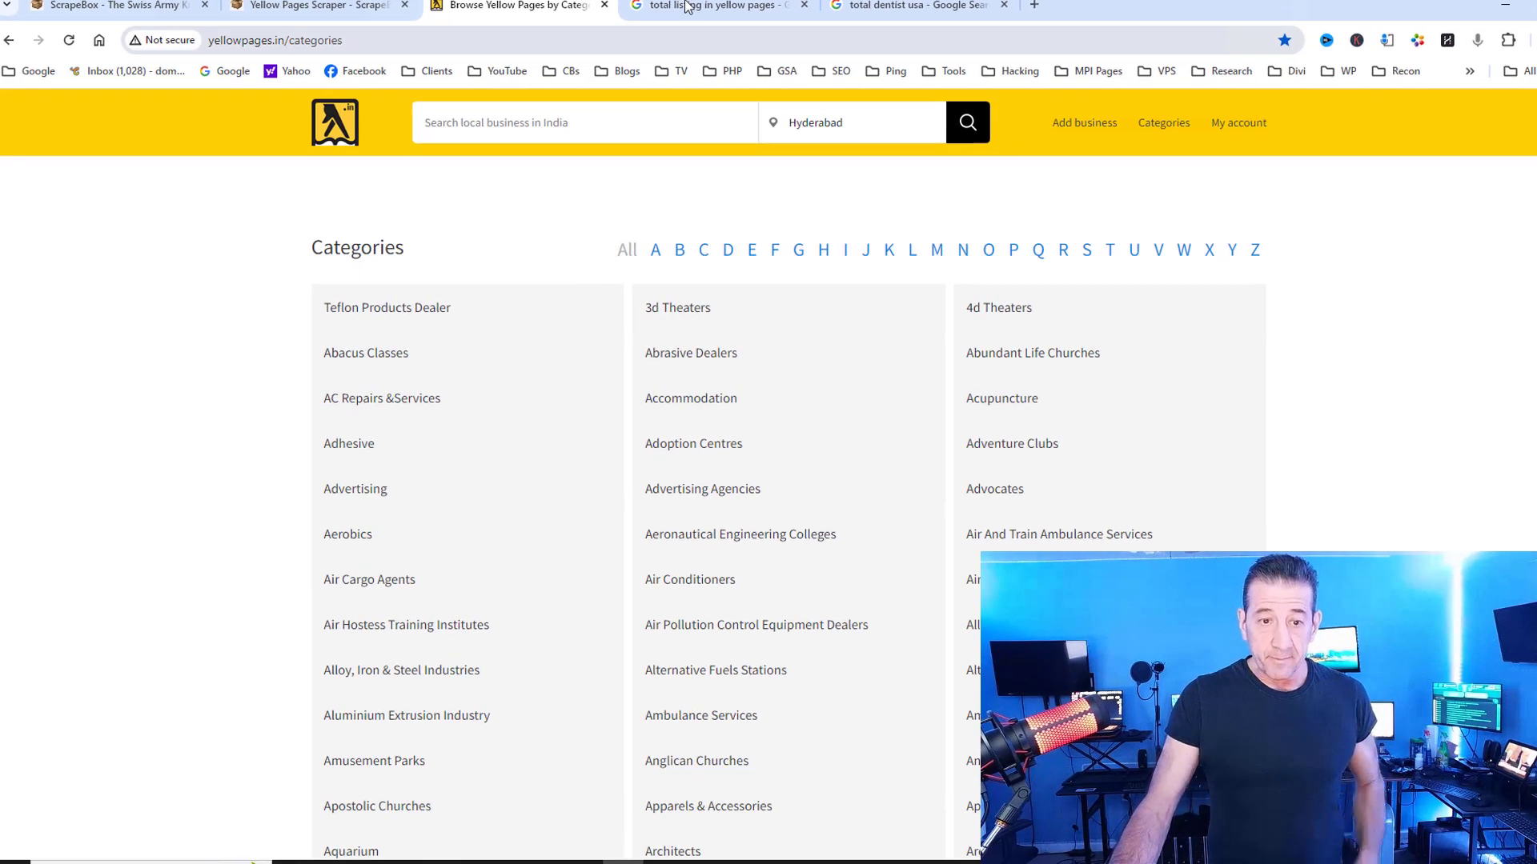
left_click(687, 16)
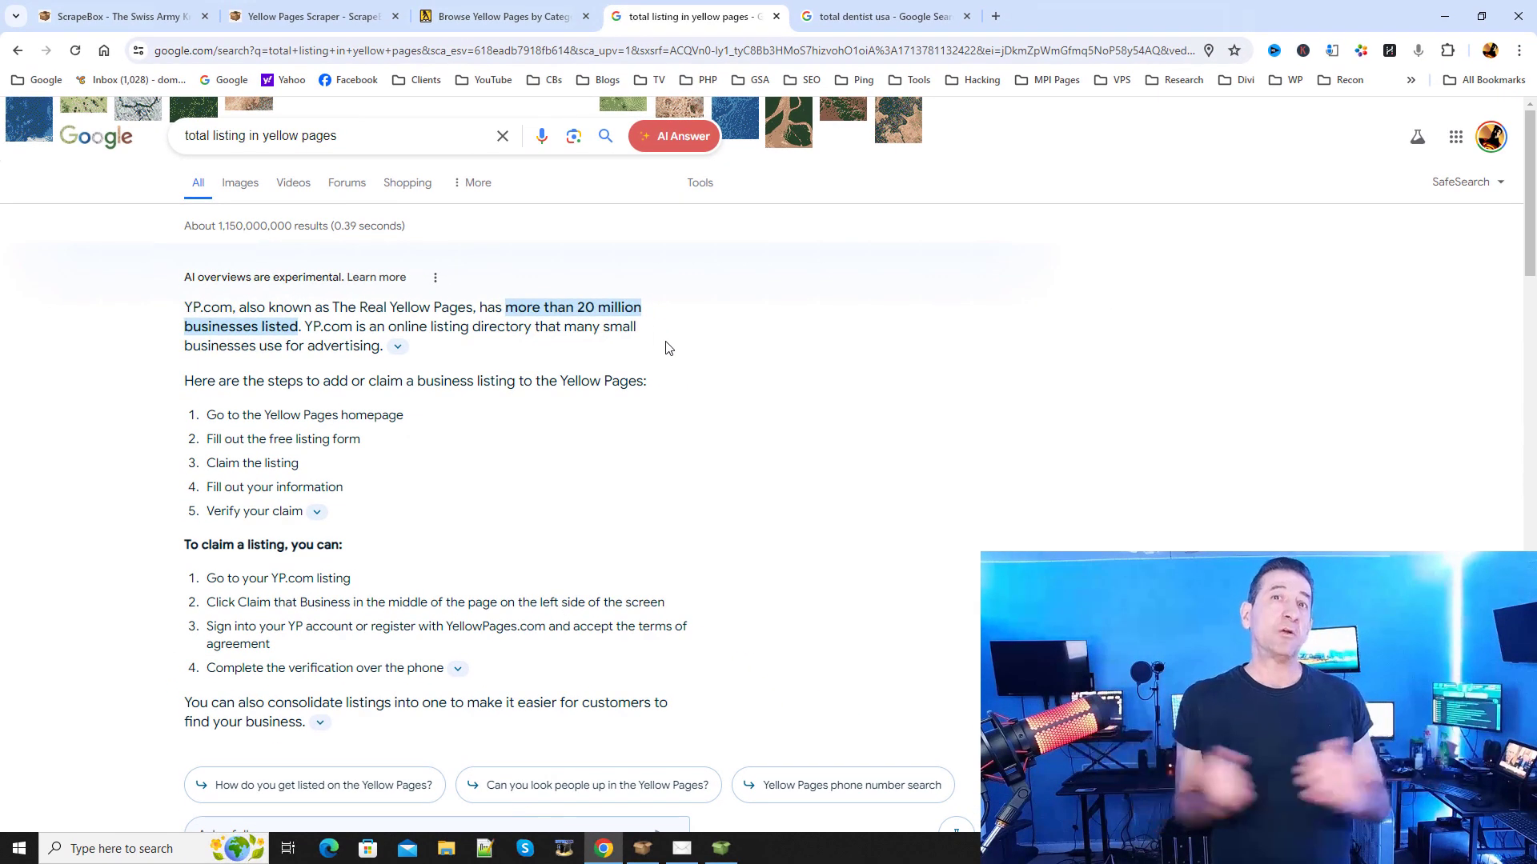
left_click(869, 11)
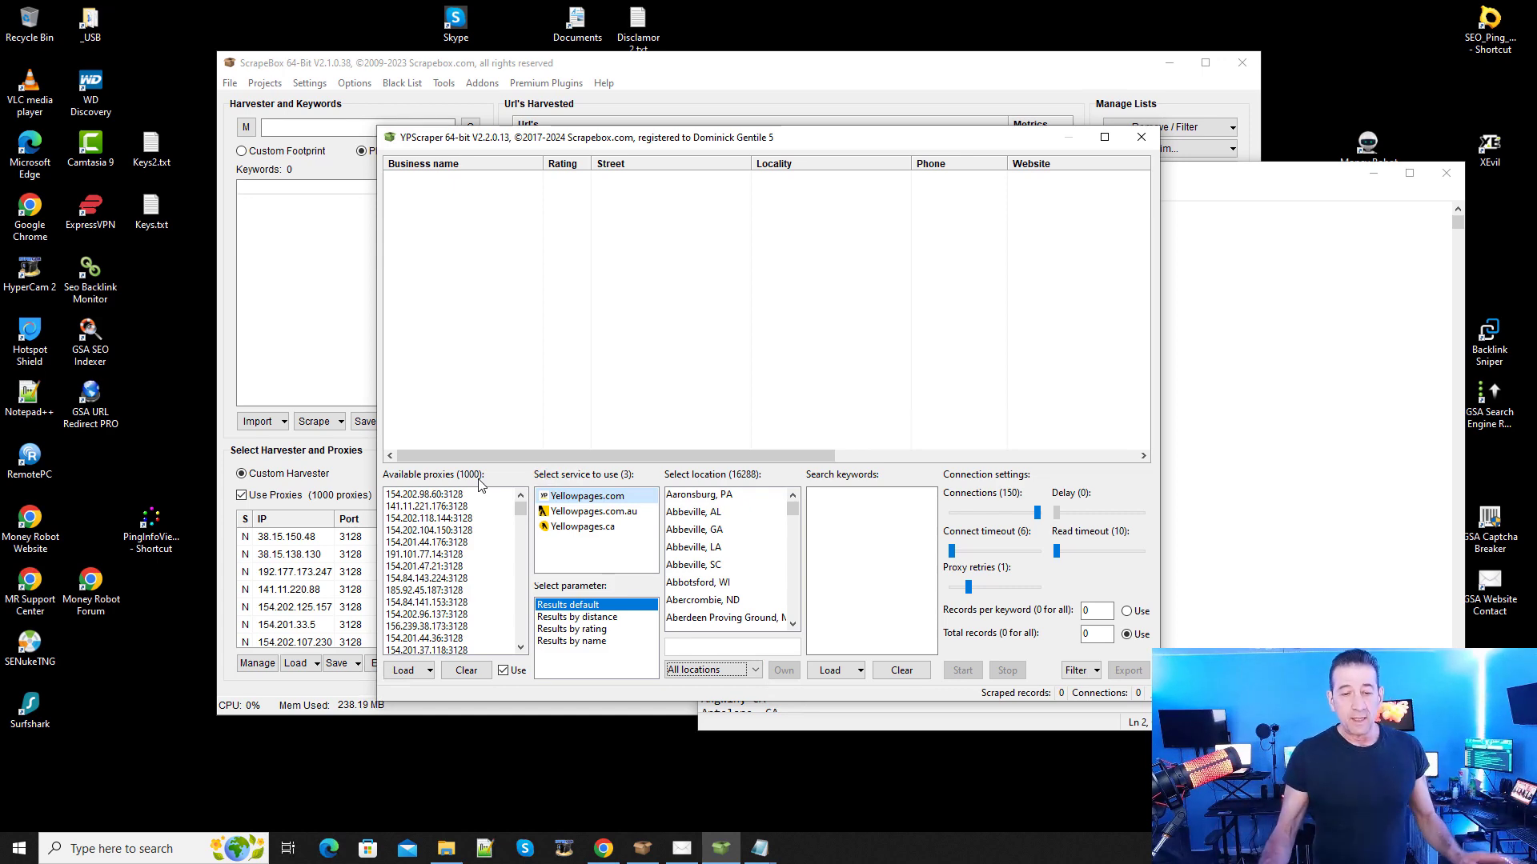
Step: Choose Yellowpages.com as the YPScraper service and Results default as the parameter
left_click(585, 498)
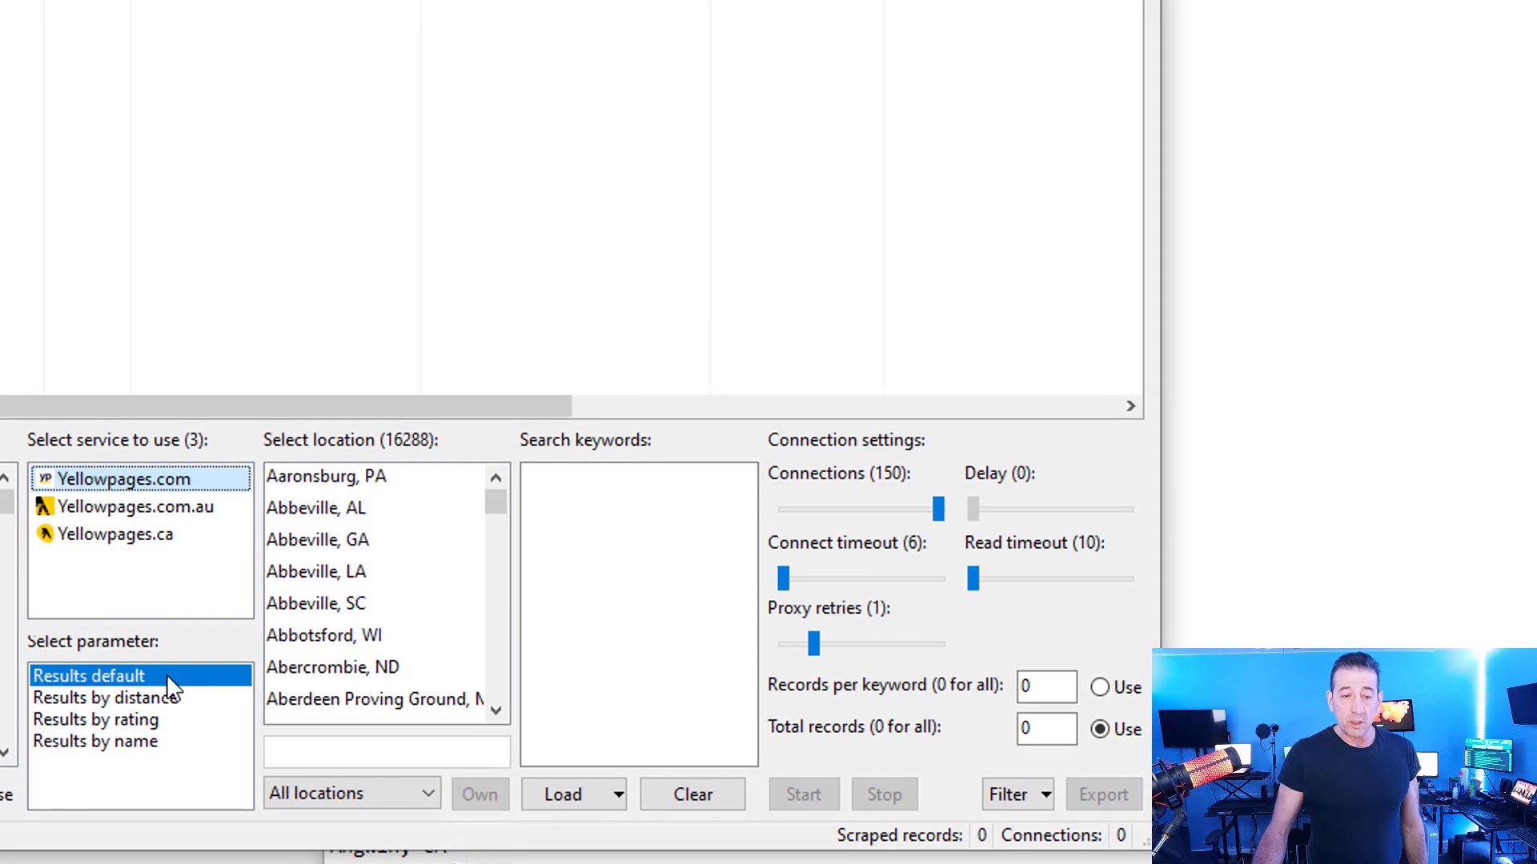
left_click(611, 603)
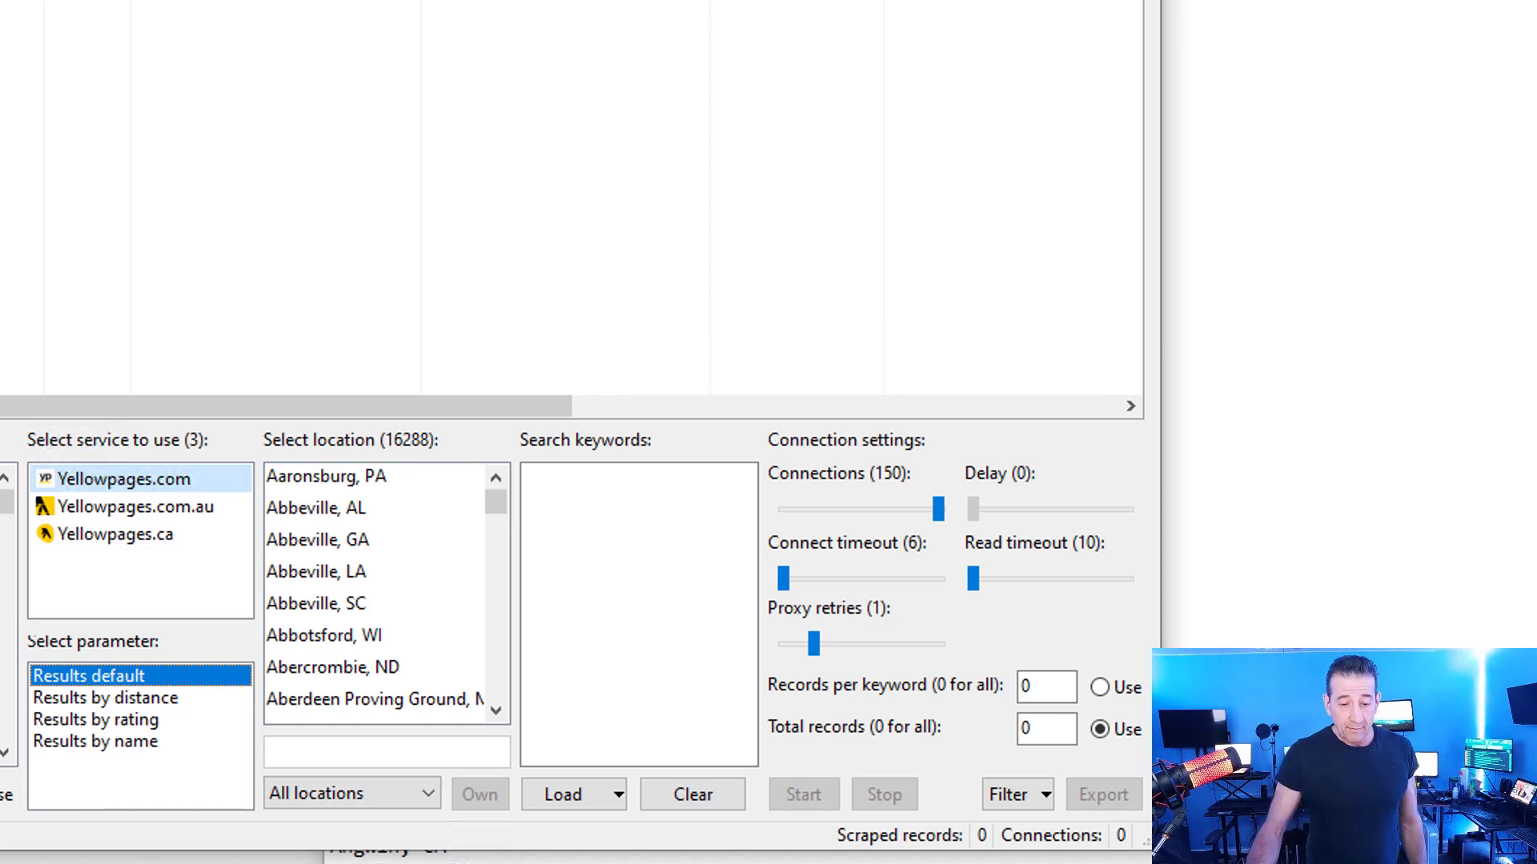
Step: View the city list in All Cites and States.txt in Notepad, then minimize it
mouse_move(759, 848)
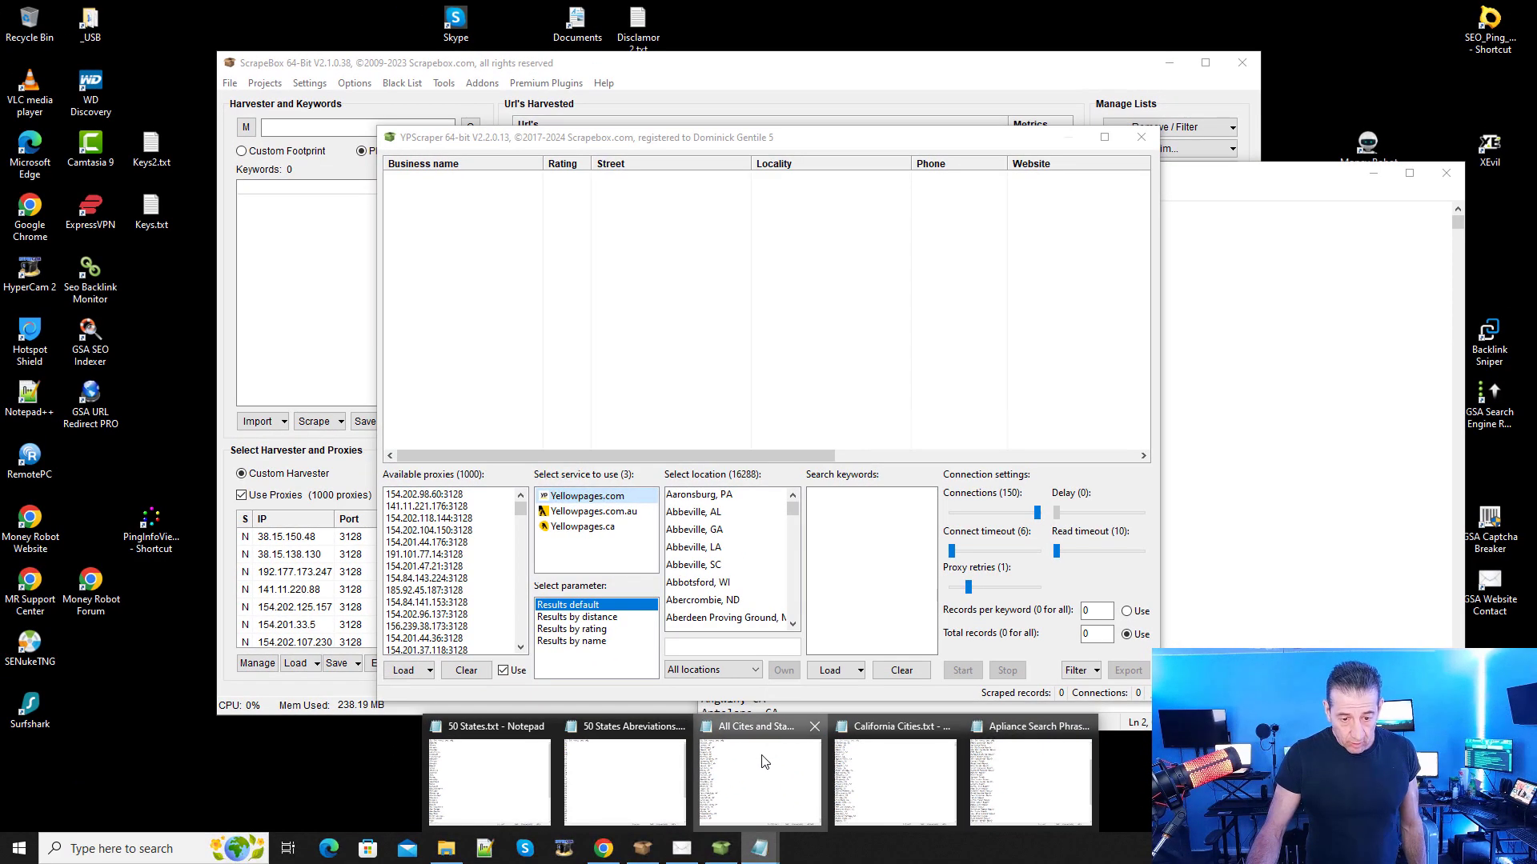
left_click(763, 761)
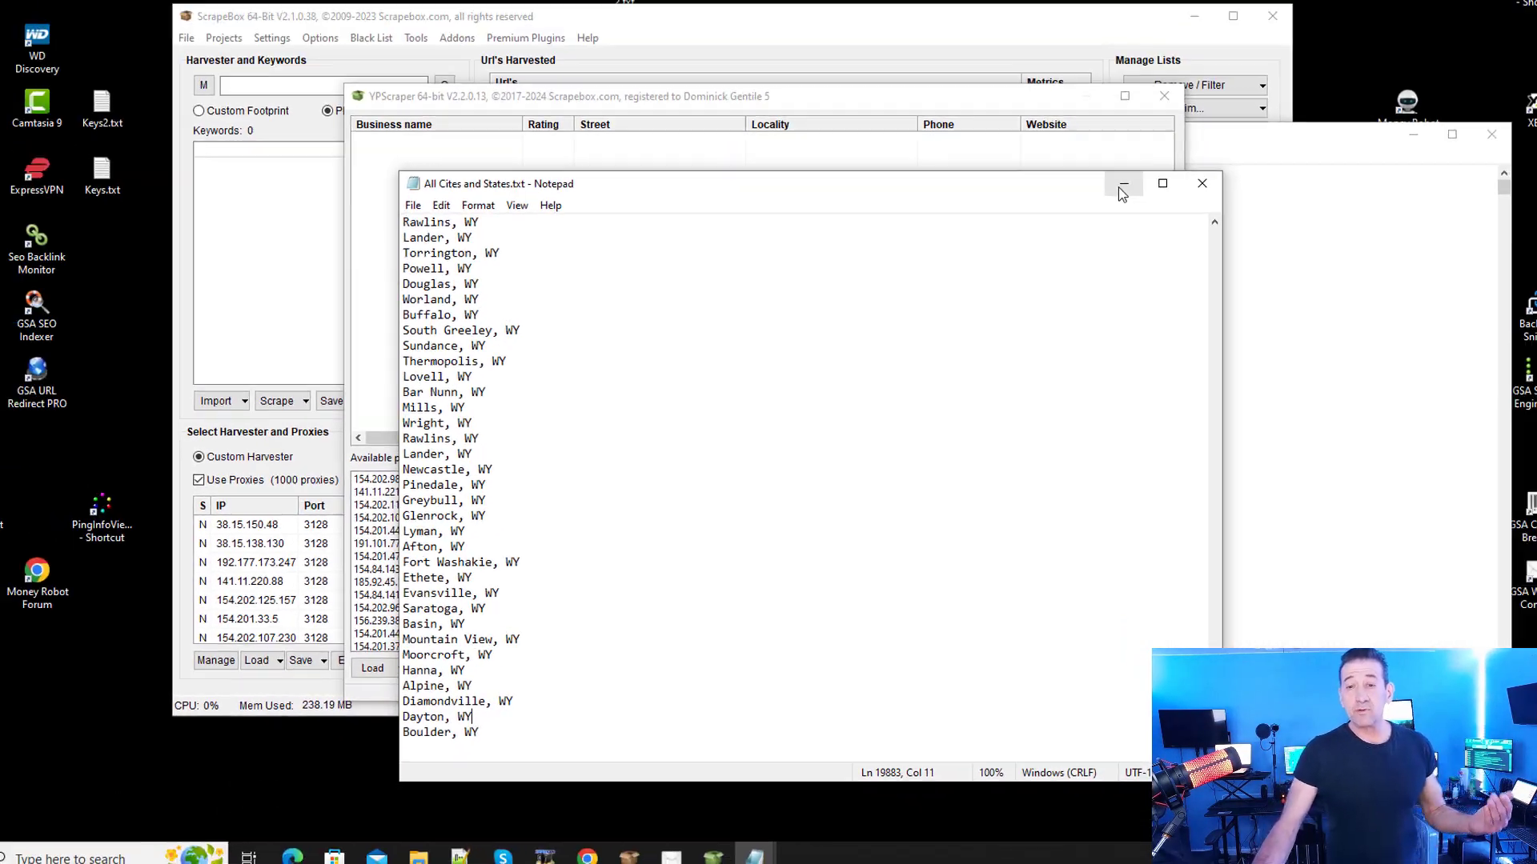
left_click(1118, 180)
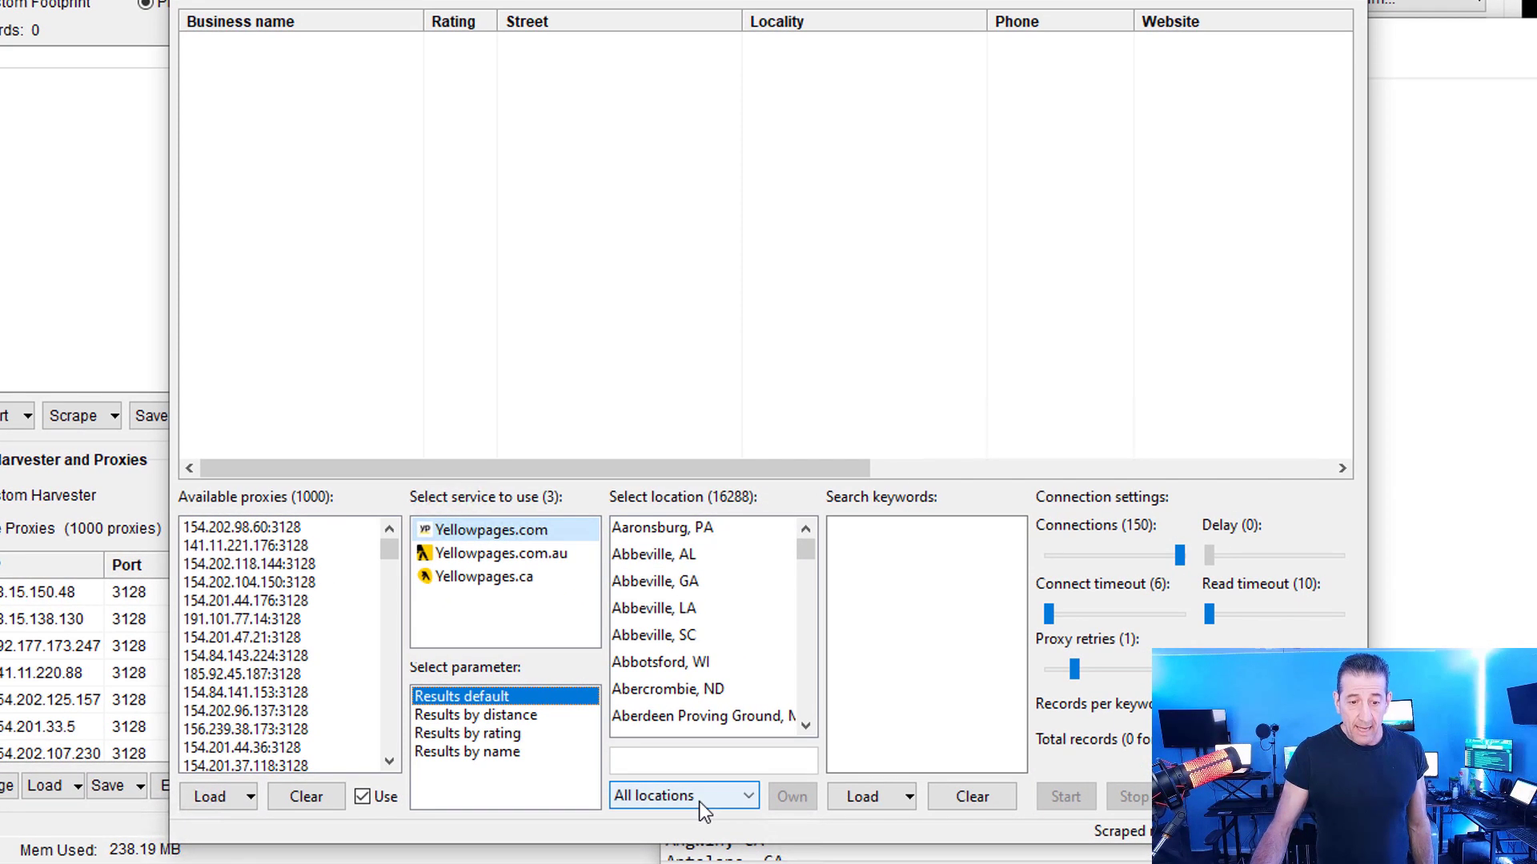
Step: Set the YPScraper location mode to Own locations and open the editor for custom locations
left_click(698, 800)
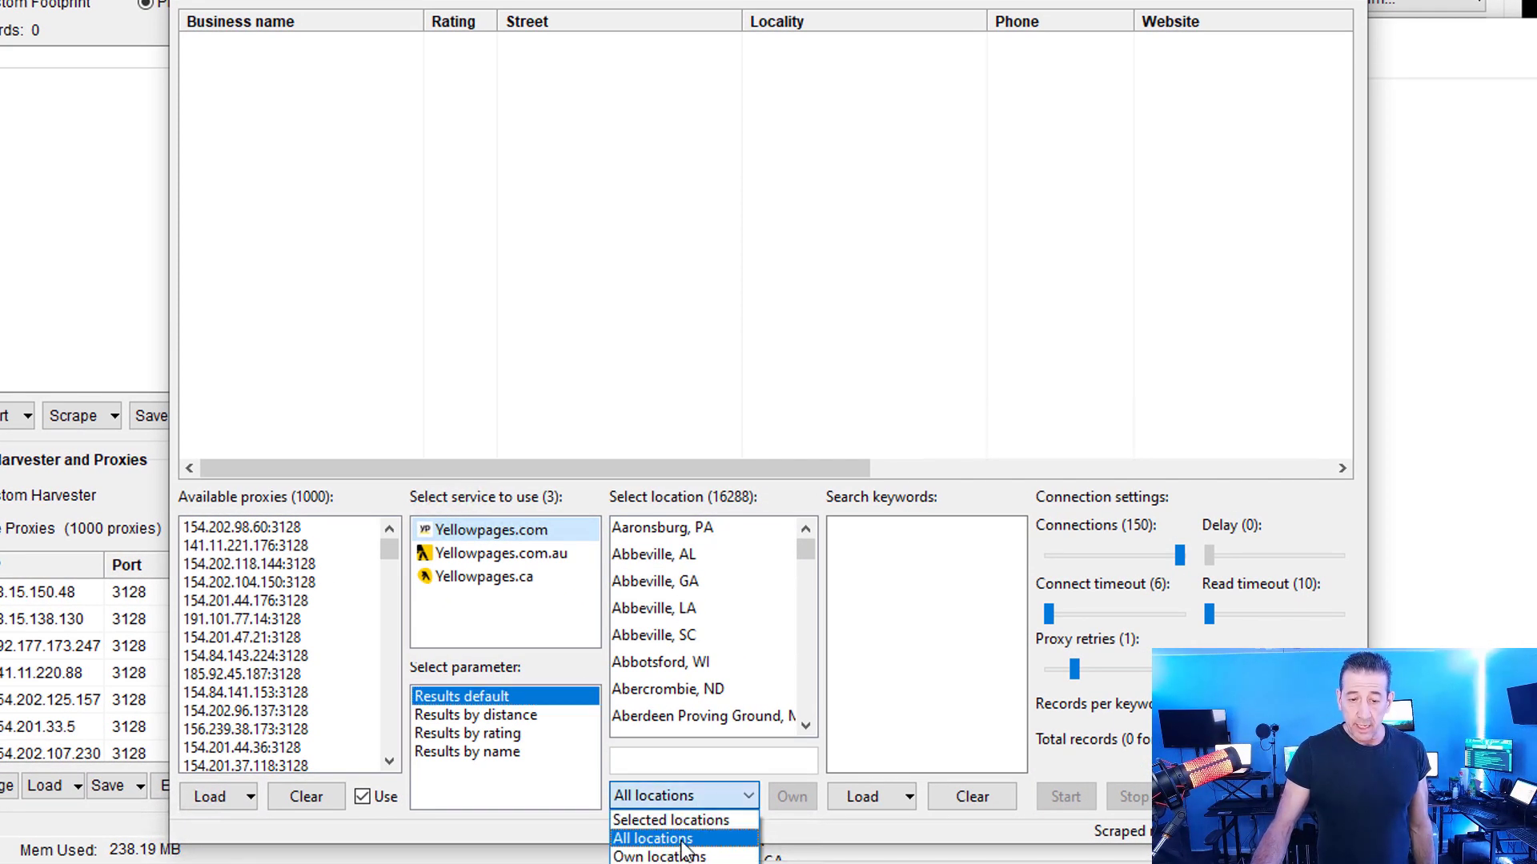
left_click(687, 840)
left_click(675, 805)
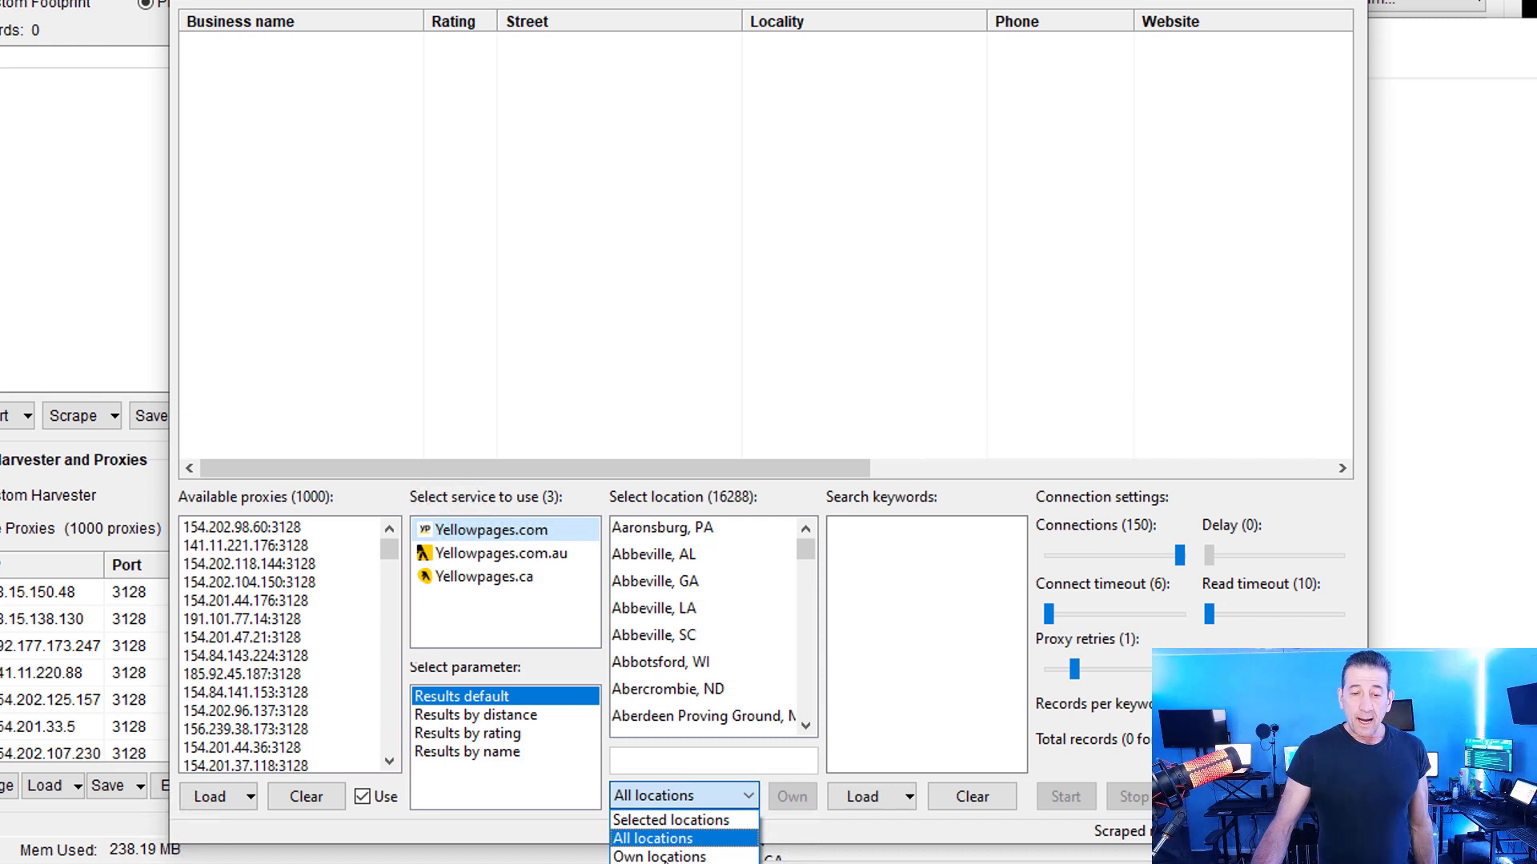
left_click(669, 857)
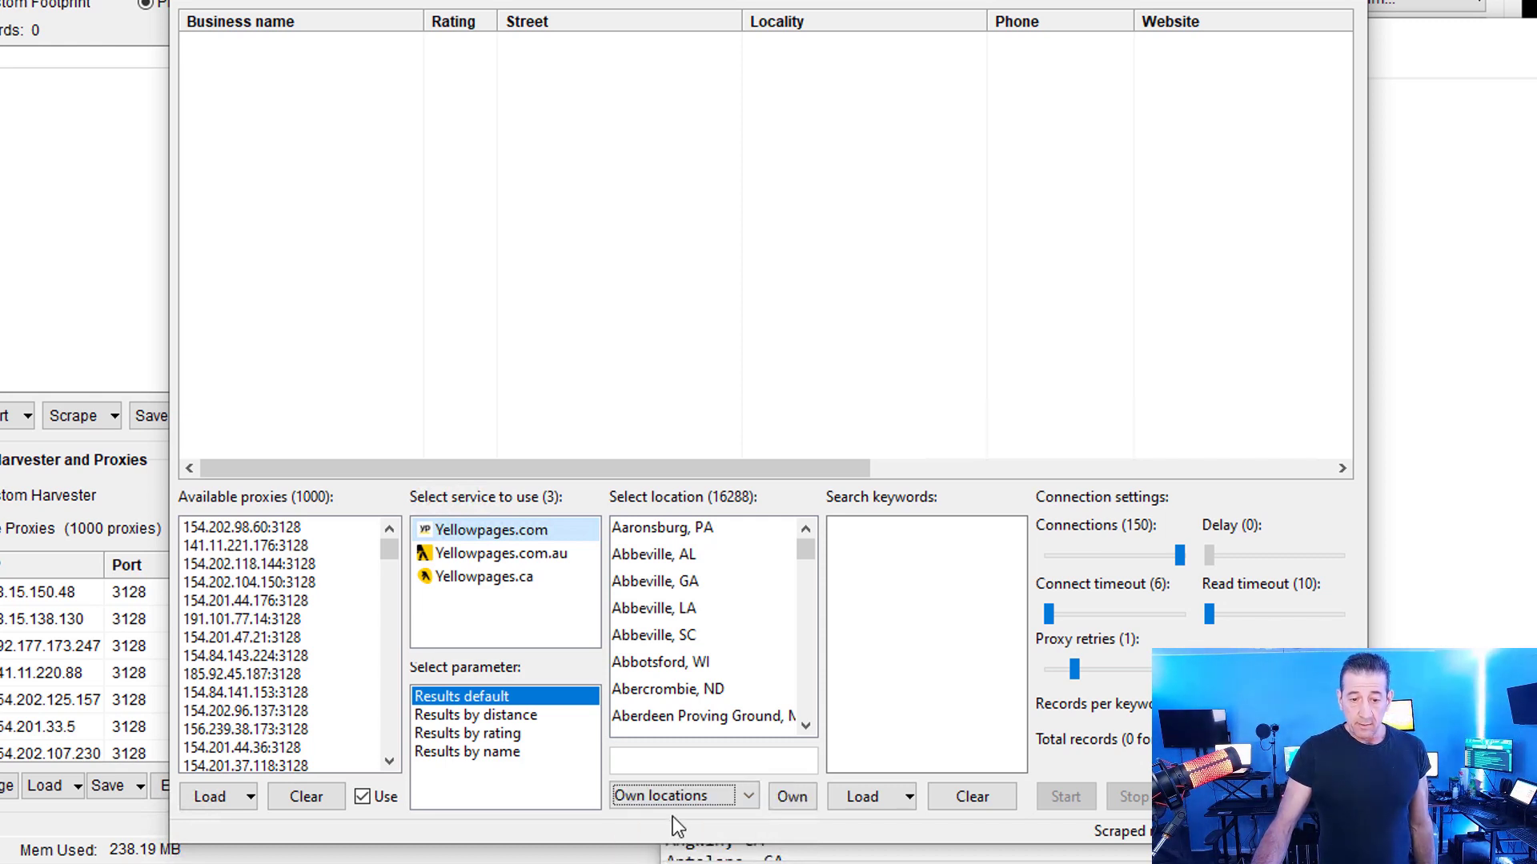
left_click(789, 797)
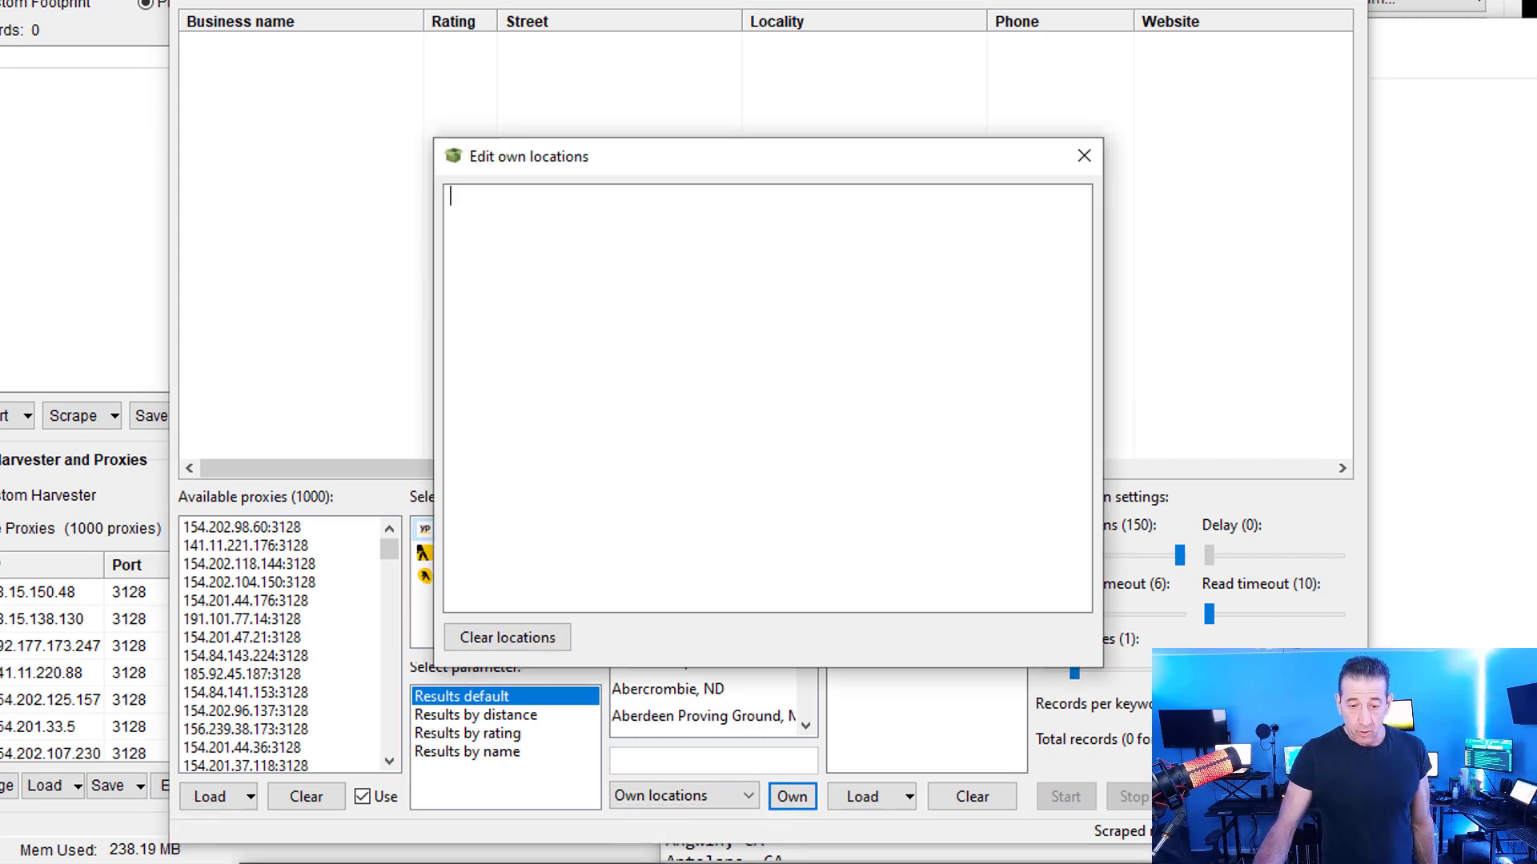
Step: Delete the "California, CA" line from California Cities.txt in Notepad and save the file
left_click(963, 863)
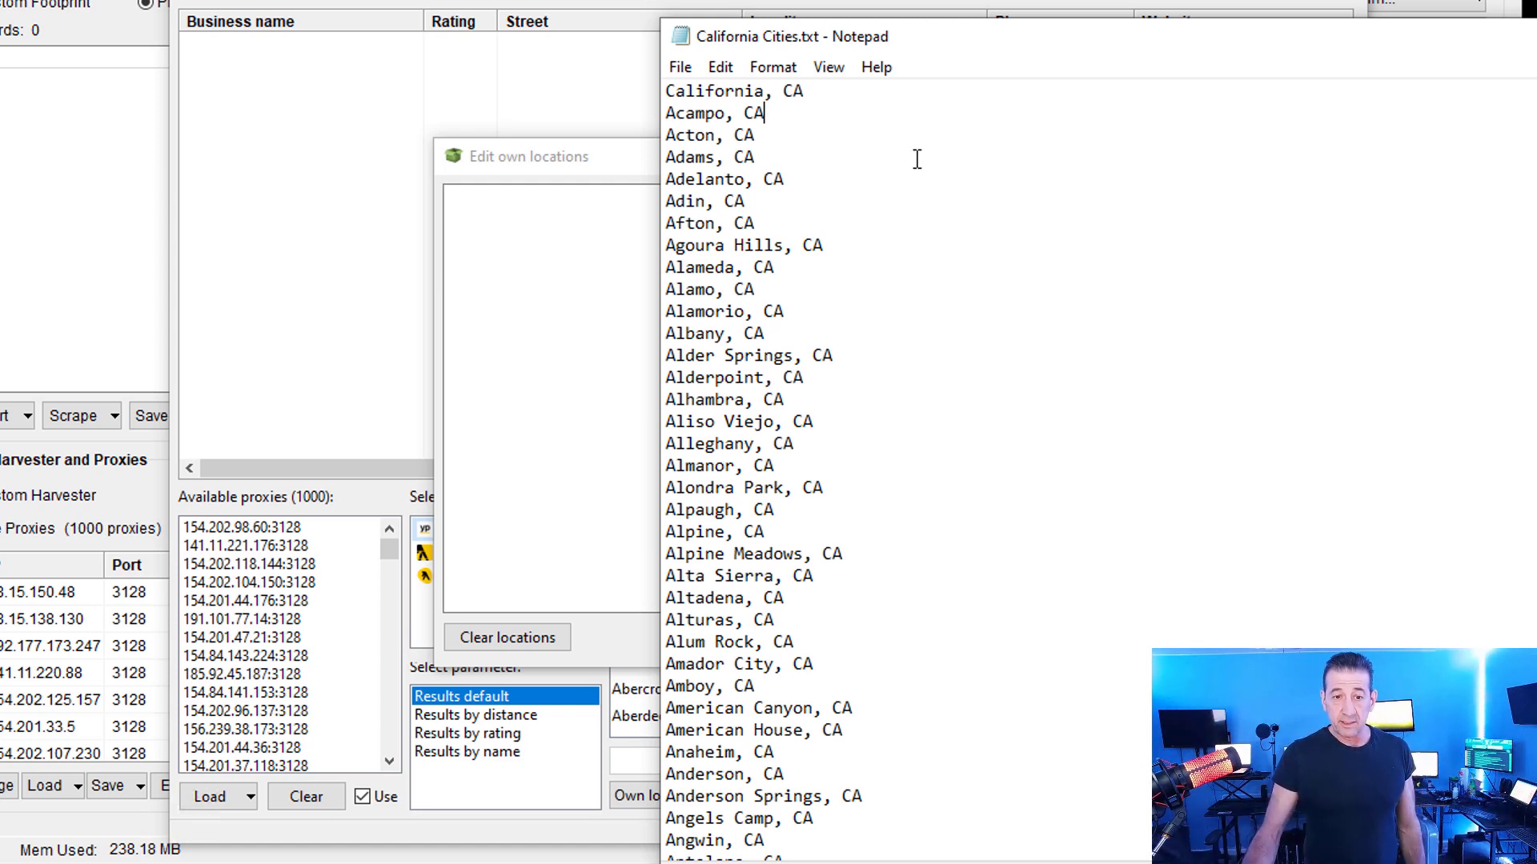
right_click(953, 131)
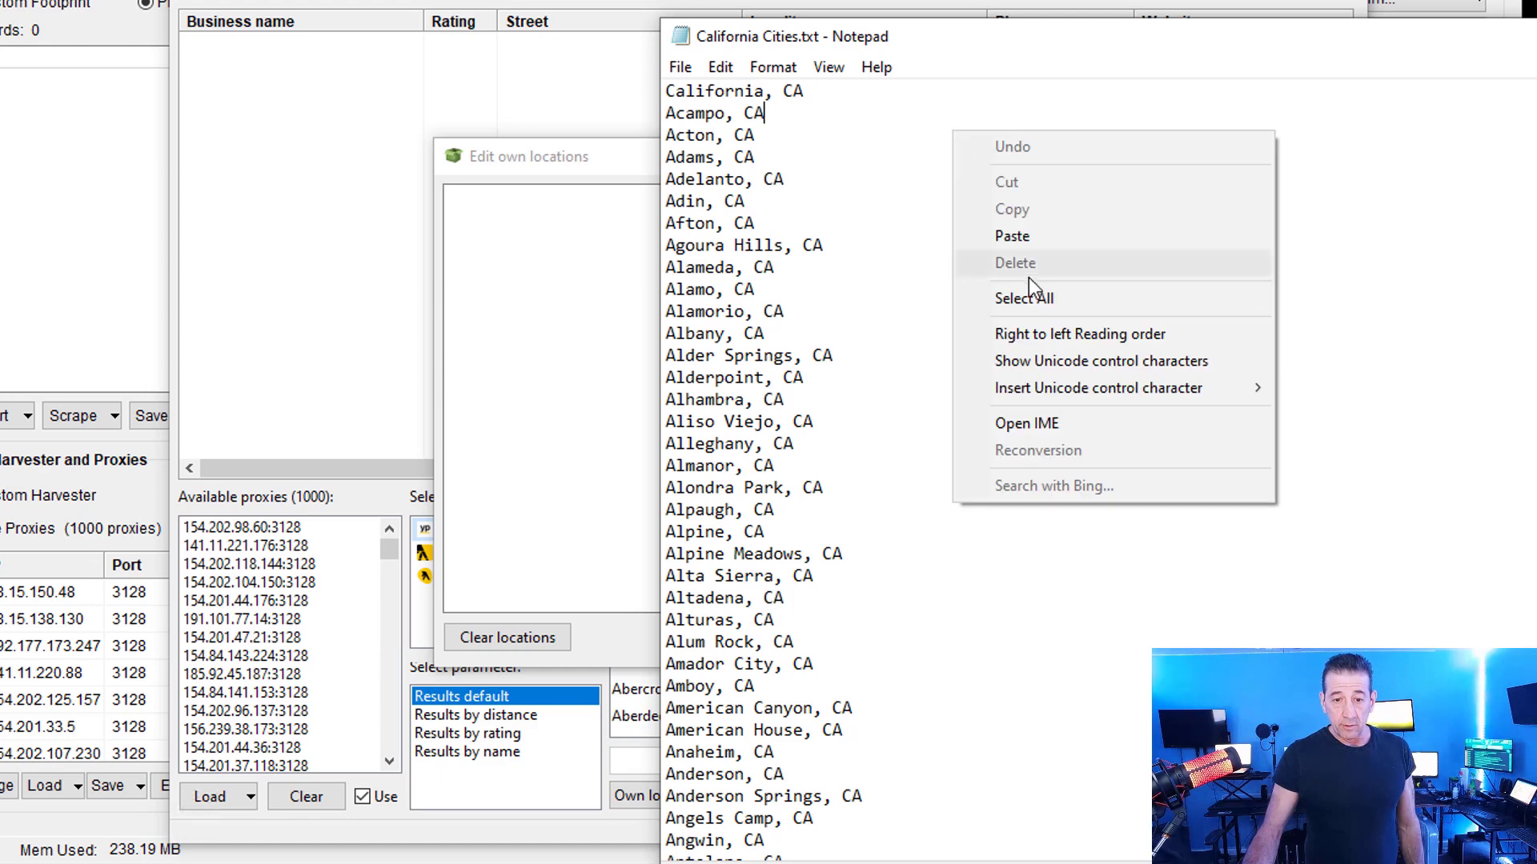
left_click(1027, 296)
right_click(991, 276)
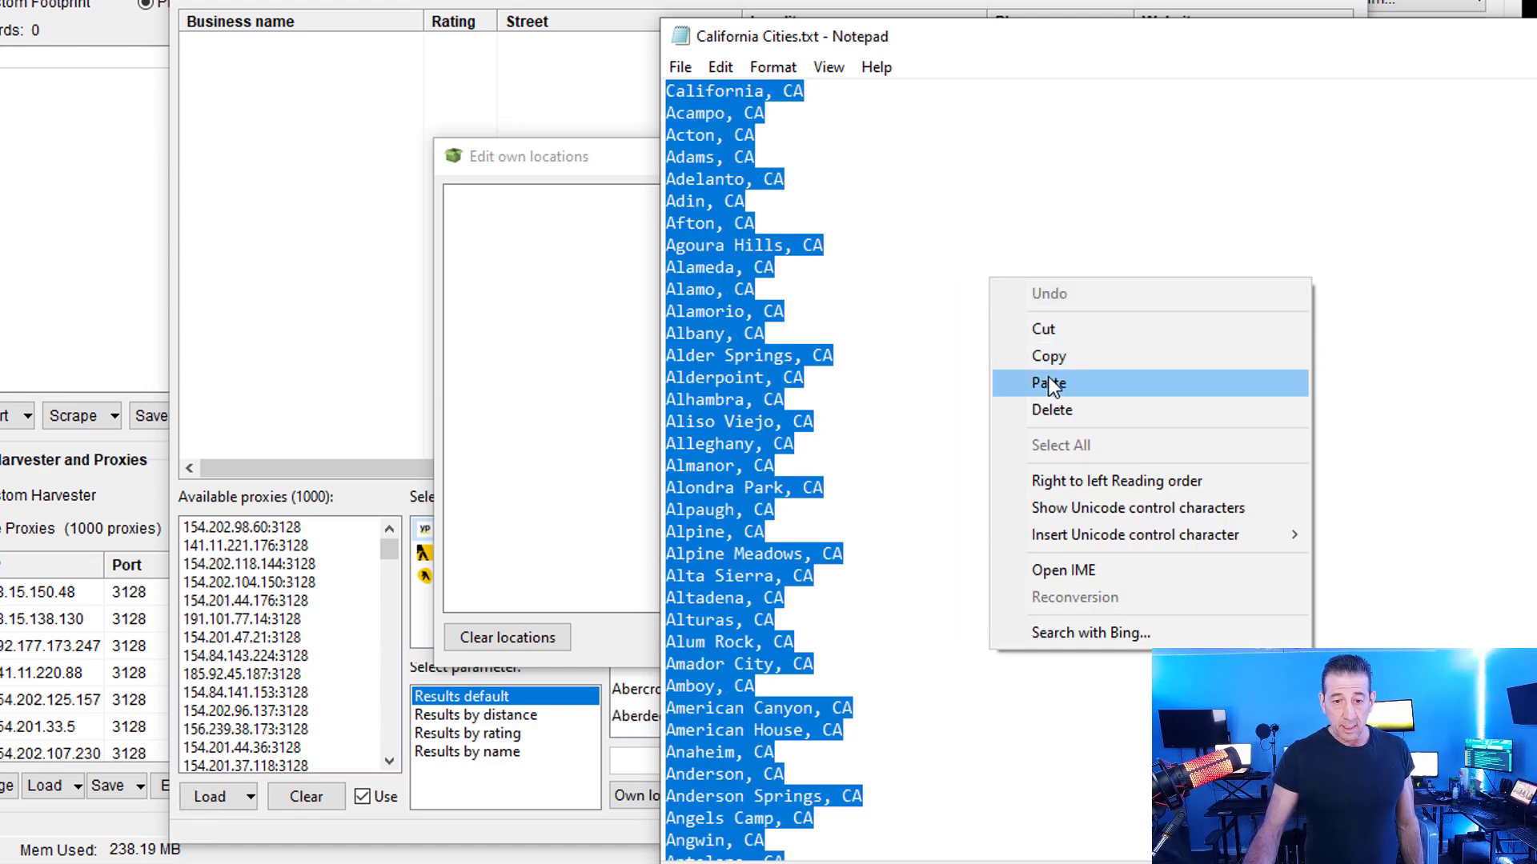
left_click(833, 213)
left_click(795, 91)
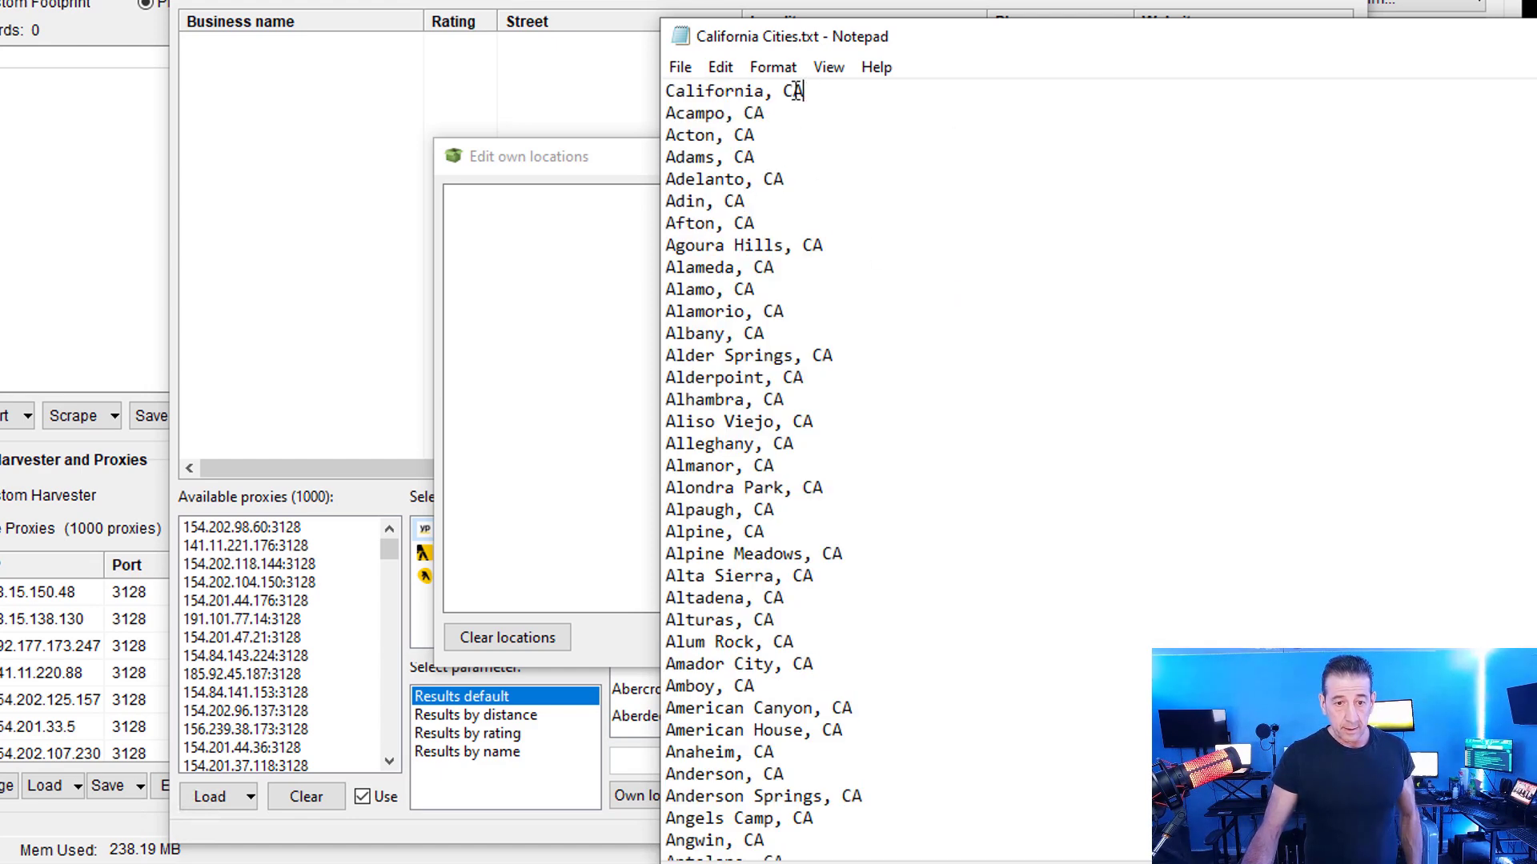
left_click_drag(795, 91, 622, 86)
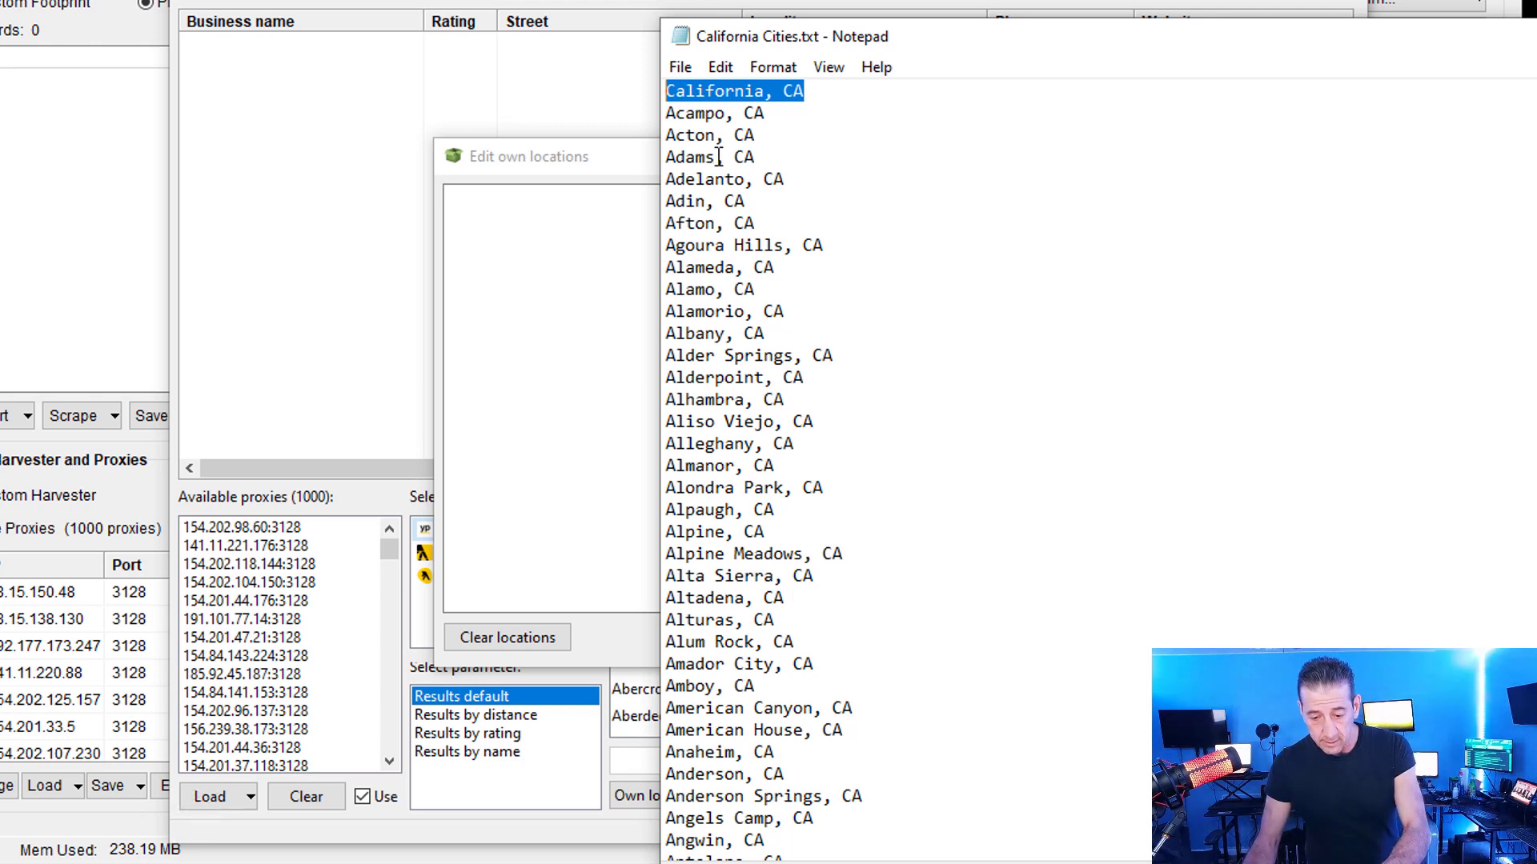
key("Delete")
key("Delete")
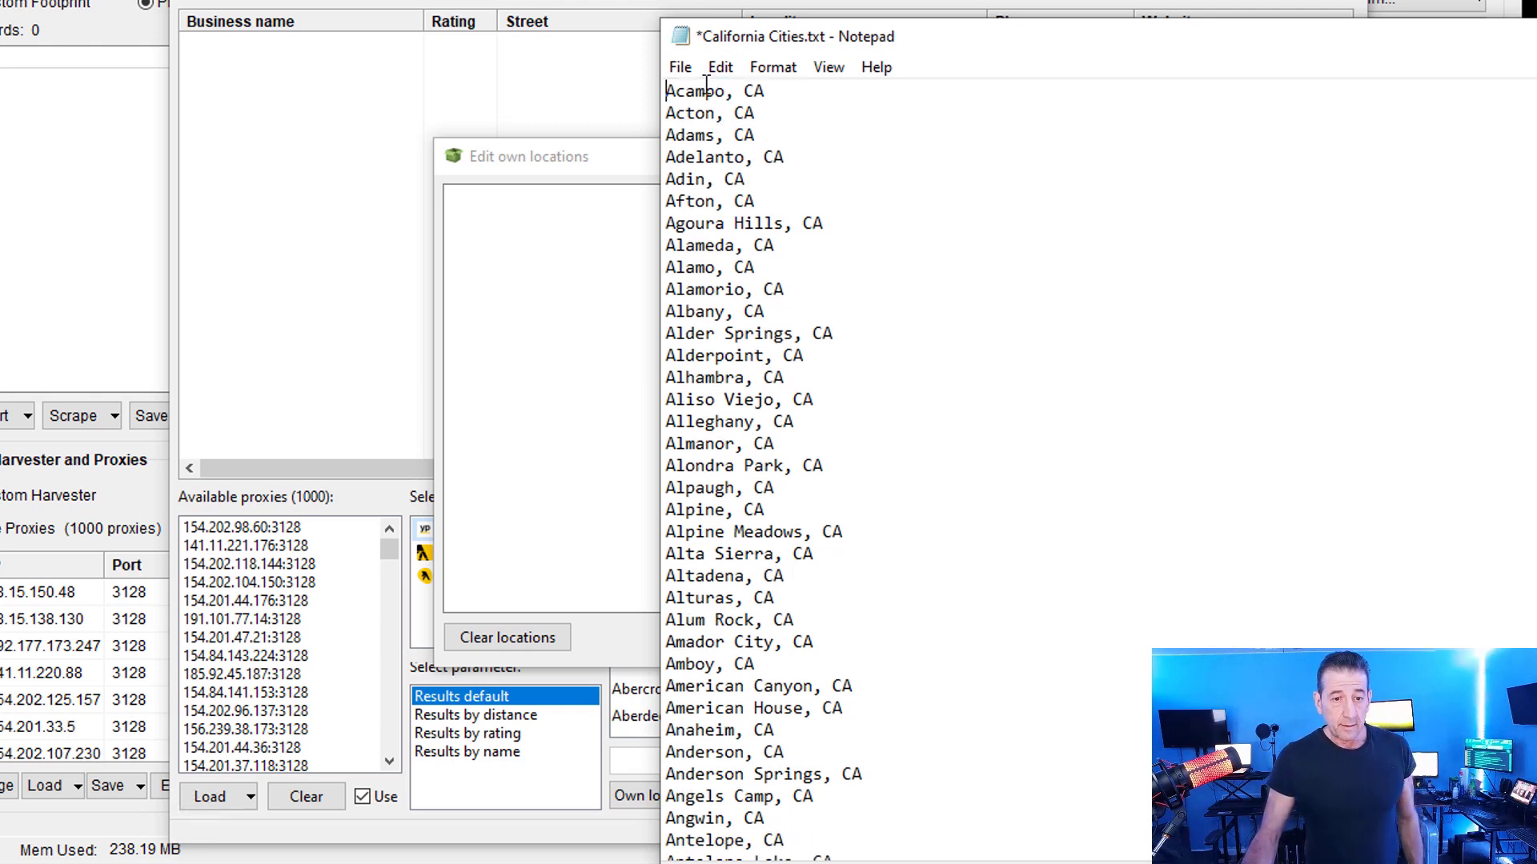
left_click(680, 67)
left_click(735, 168)
Step: Copy the whole city list from California Cities.txt and paste it into YPScraper's own locations editor
right_click(843, 160)
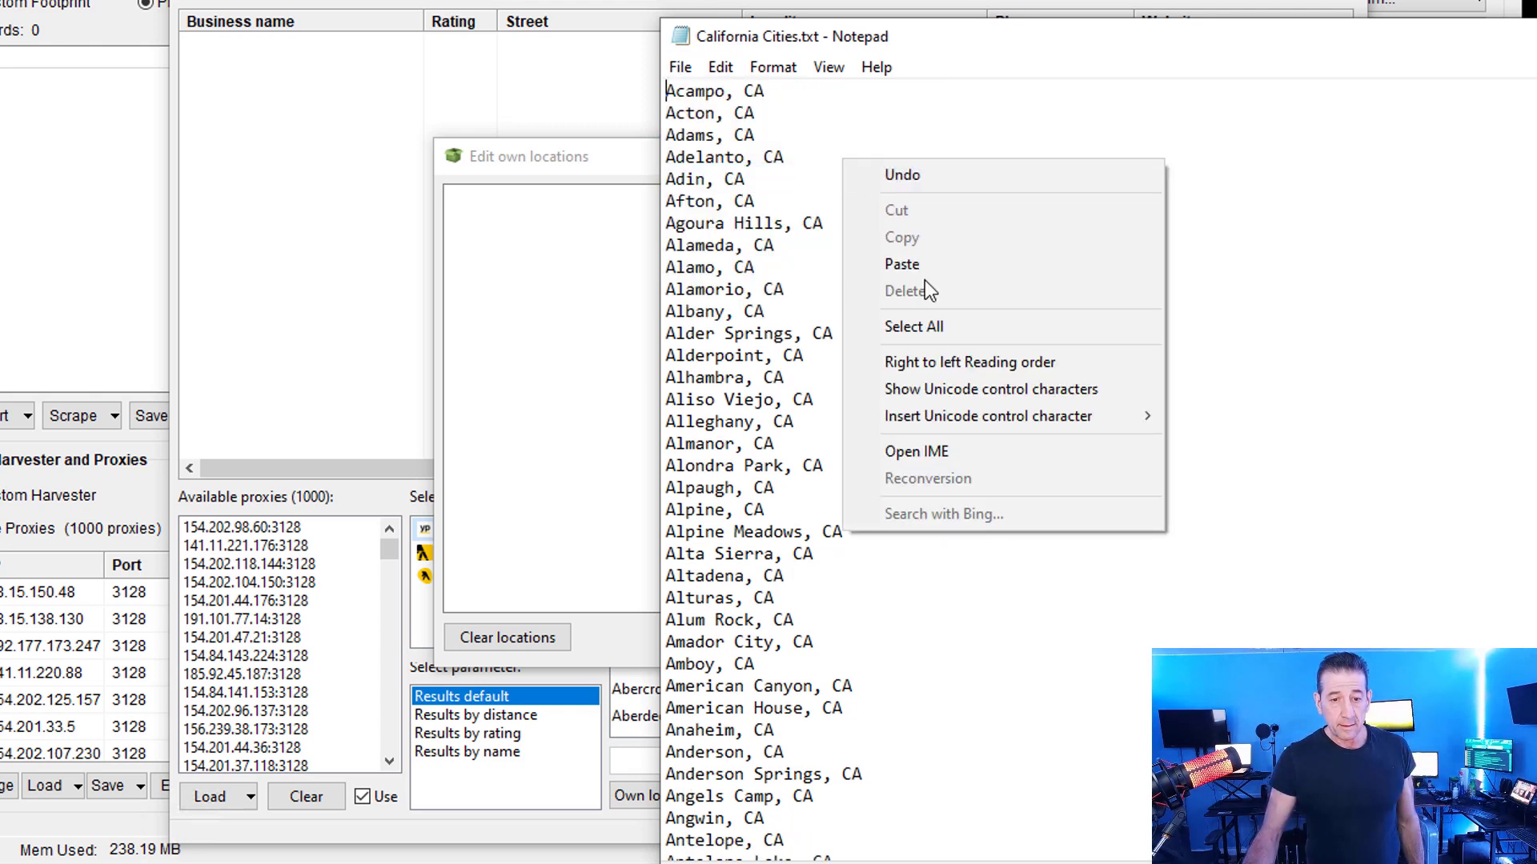
left_click(913, 327)
right_click(881, 298)
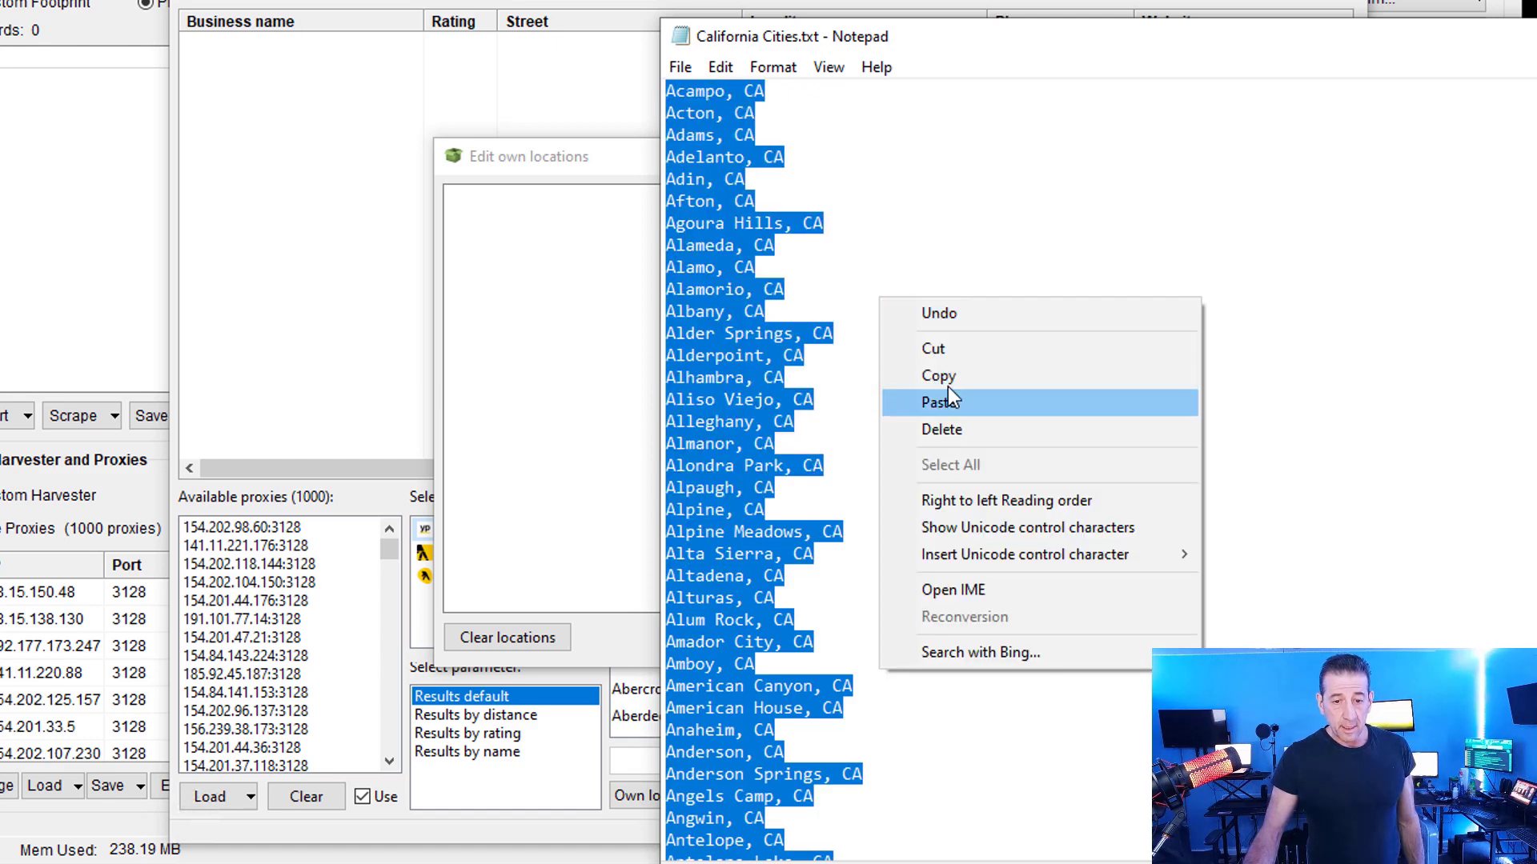
left_click(942, 375)
left_click(571, 266)
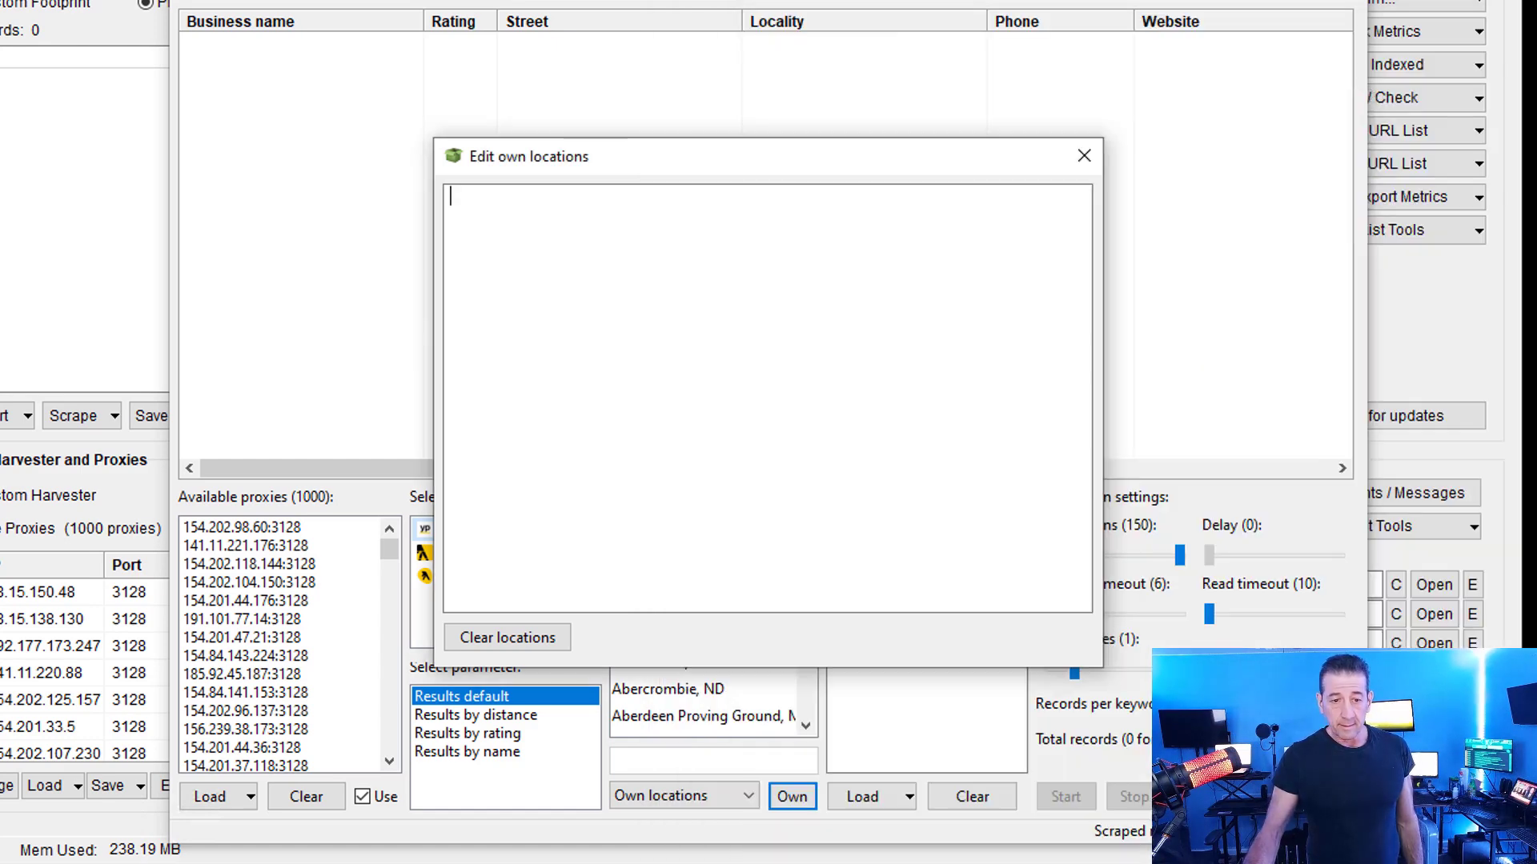
right_click(570, 267)
left_click(652, 400)
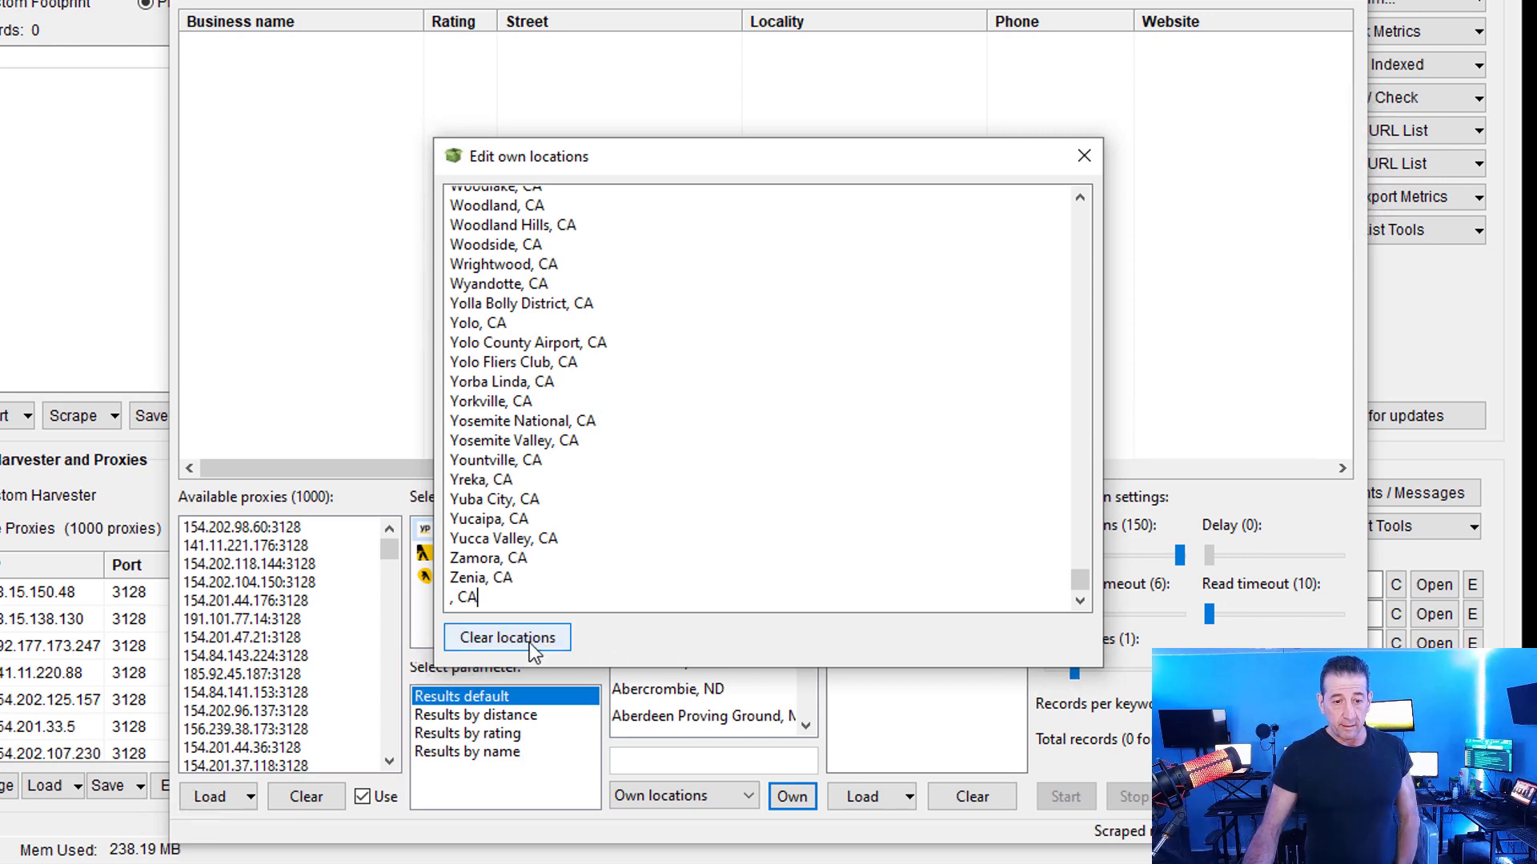
Step: Remove the stray ", CA" entry at the end of the own locations list and close the editor
key("BackSpace")
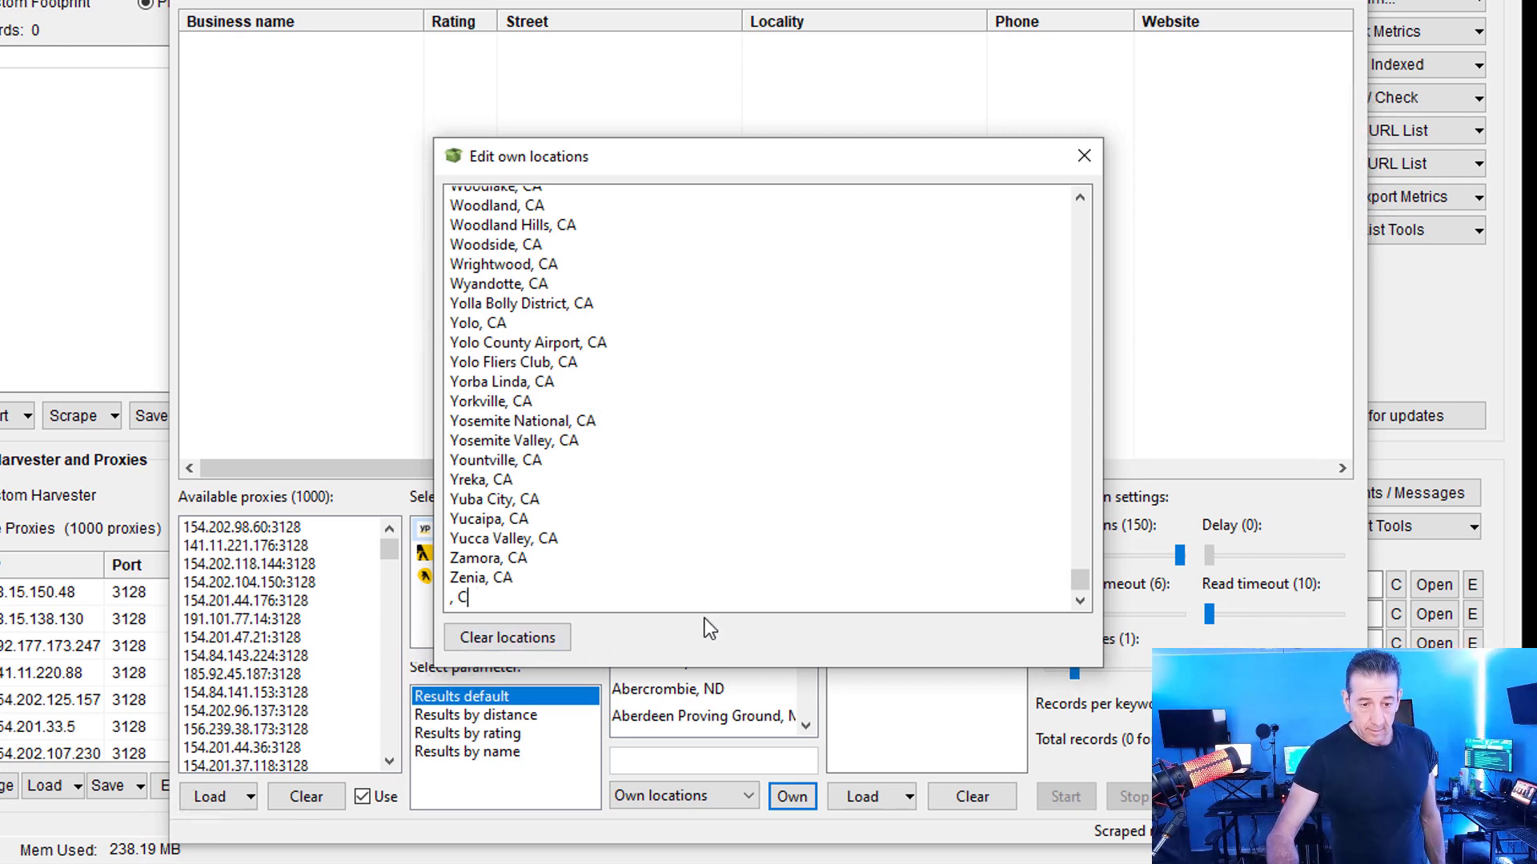
key("BackSpace")
key("BackSpace")
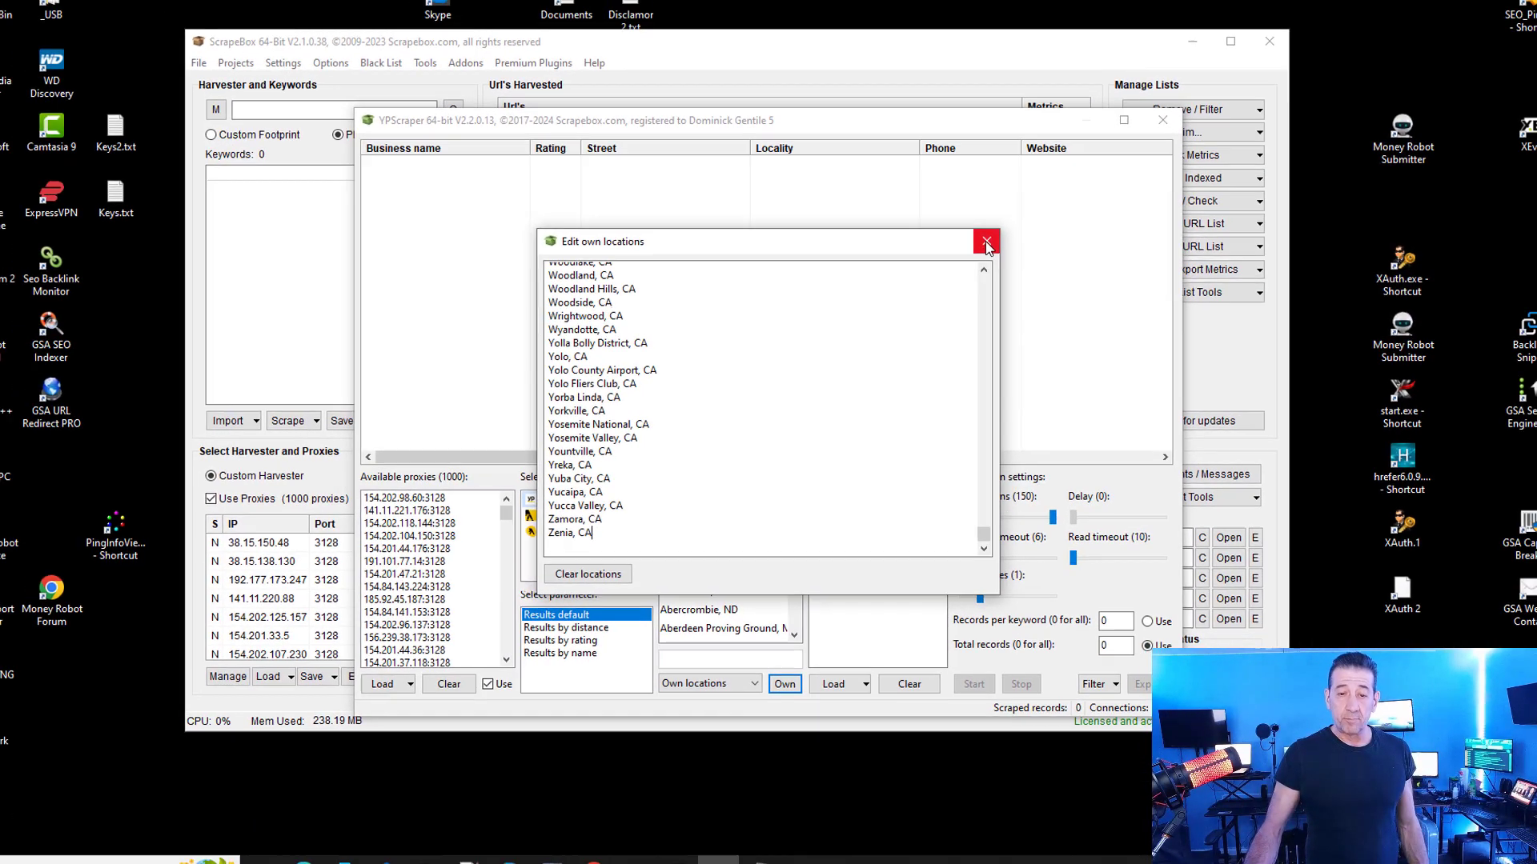
left_click(1084, 156)
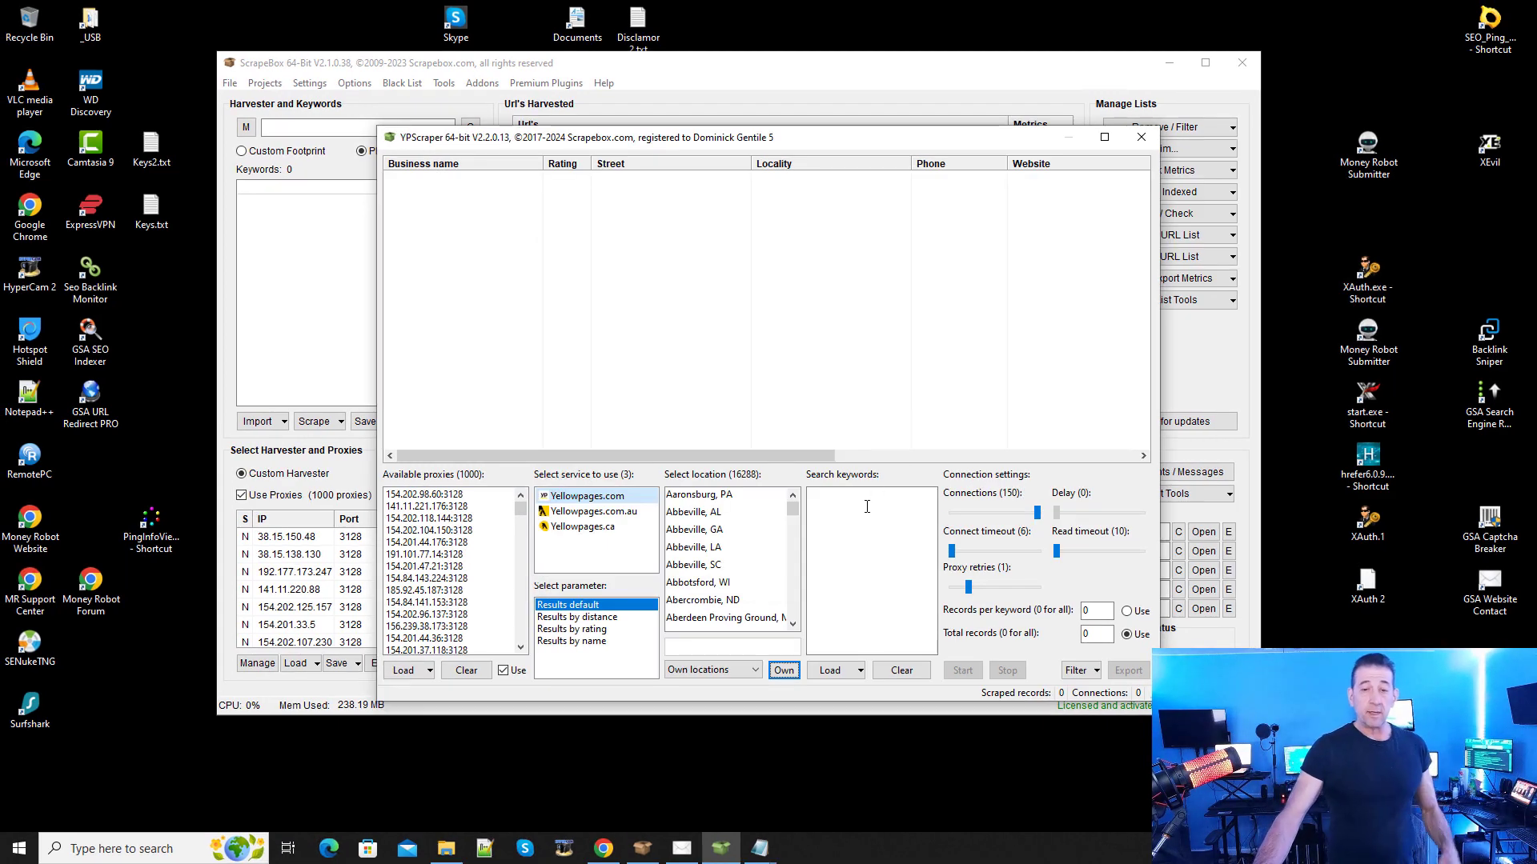
Step: Review the business categories on the yellowpages.in page in Chrome for keyword ideas, then minimize the browser
left_click(603, 850)
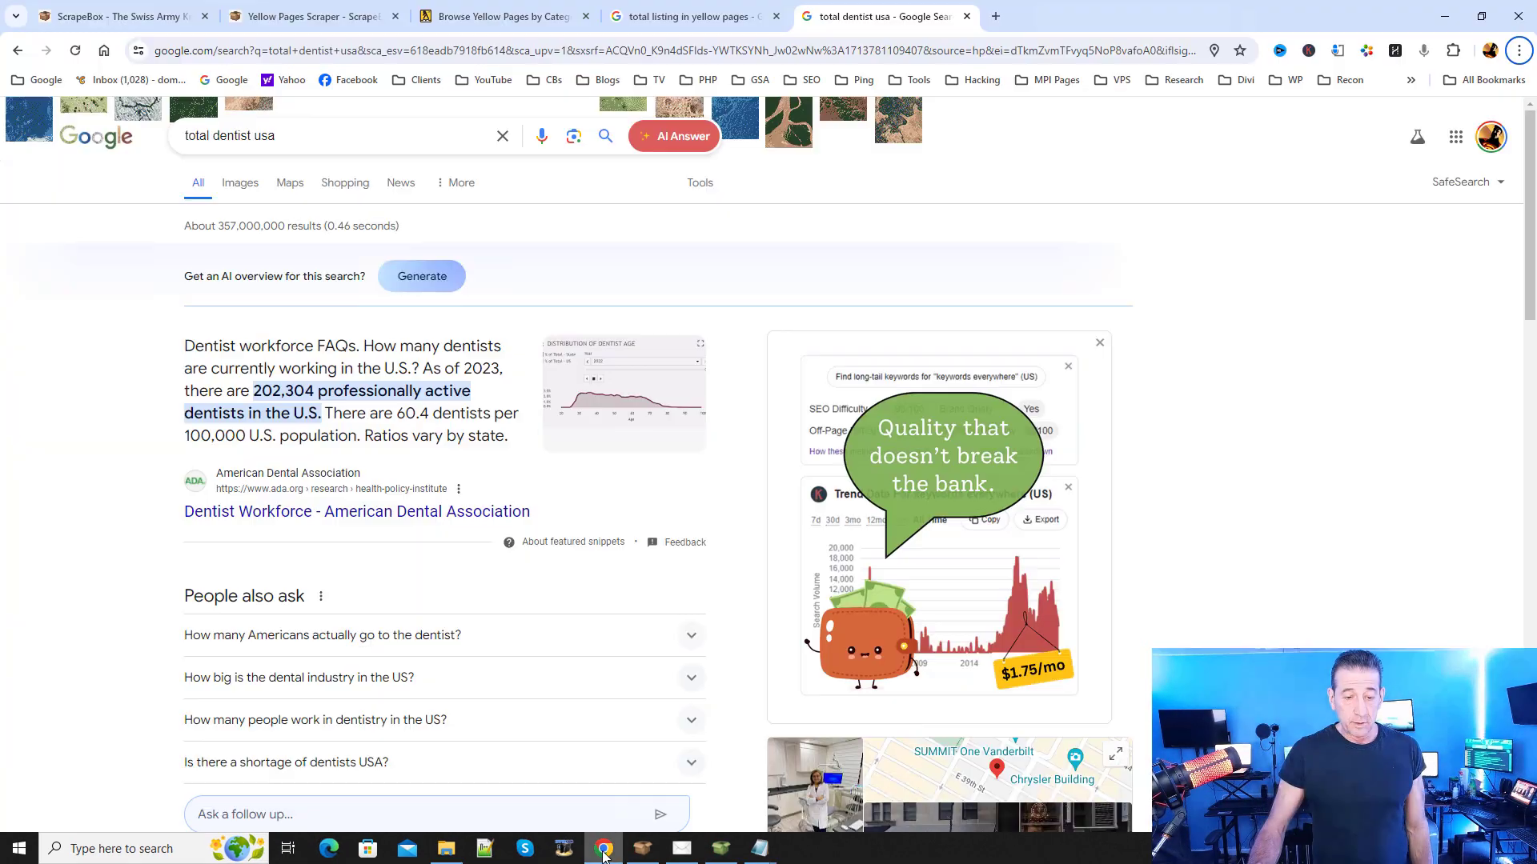
left_click(313, 16)
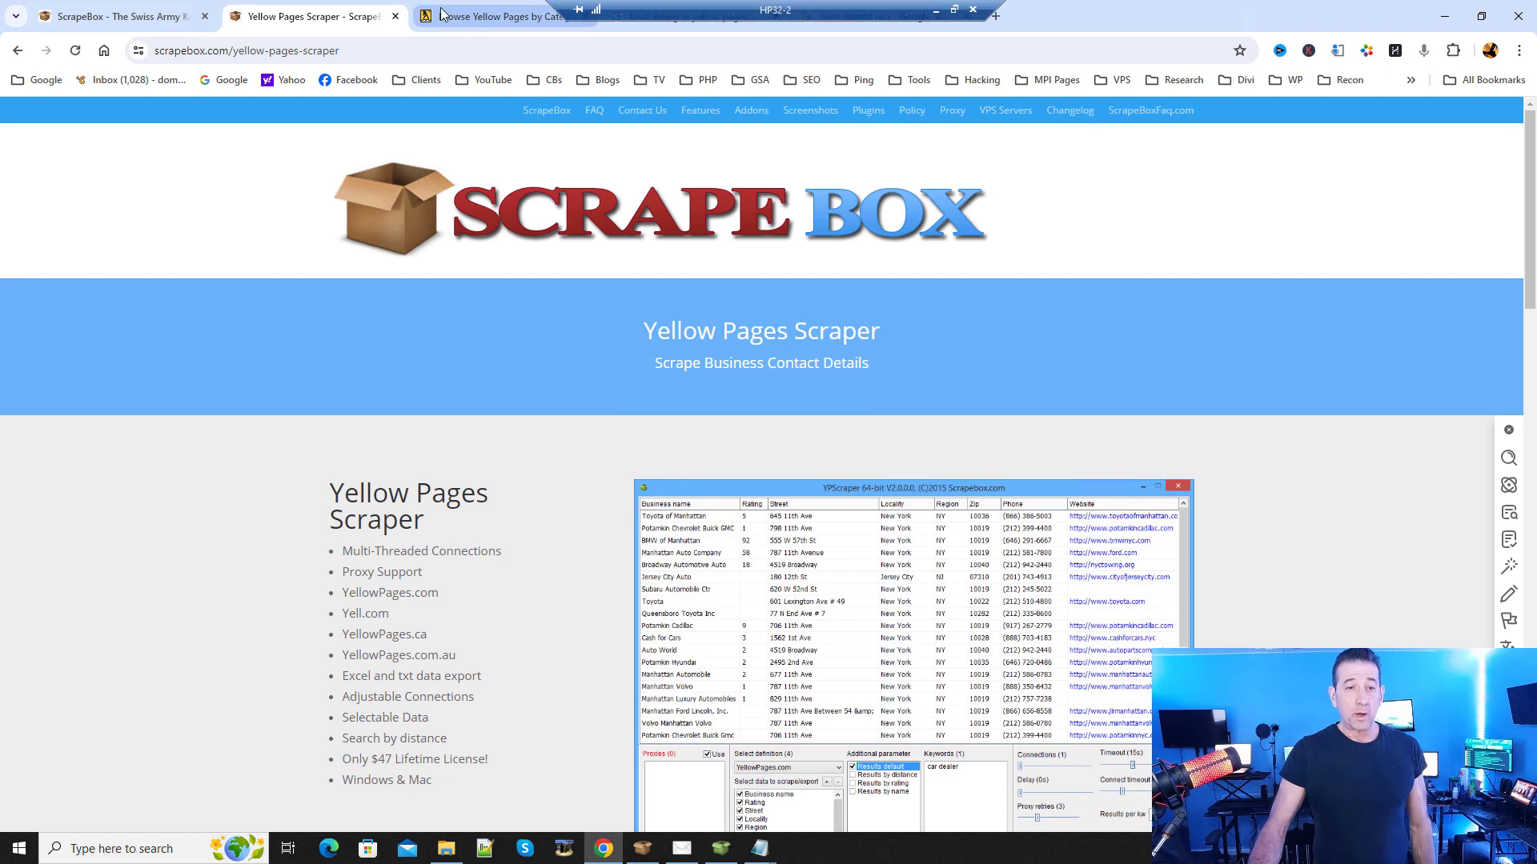
left_click(441, 14)
scroll(1171, 287, "down", 1)
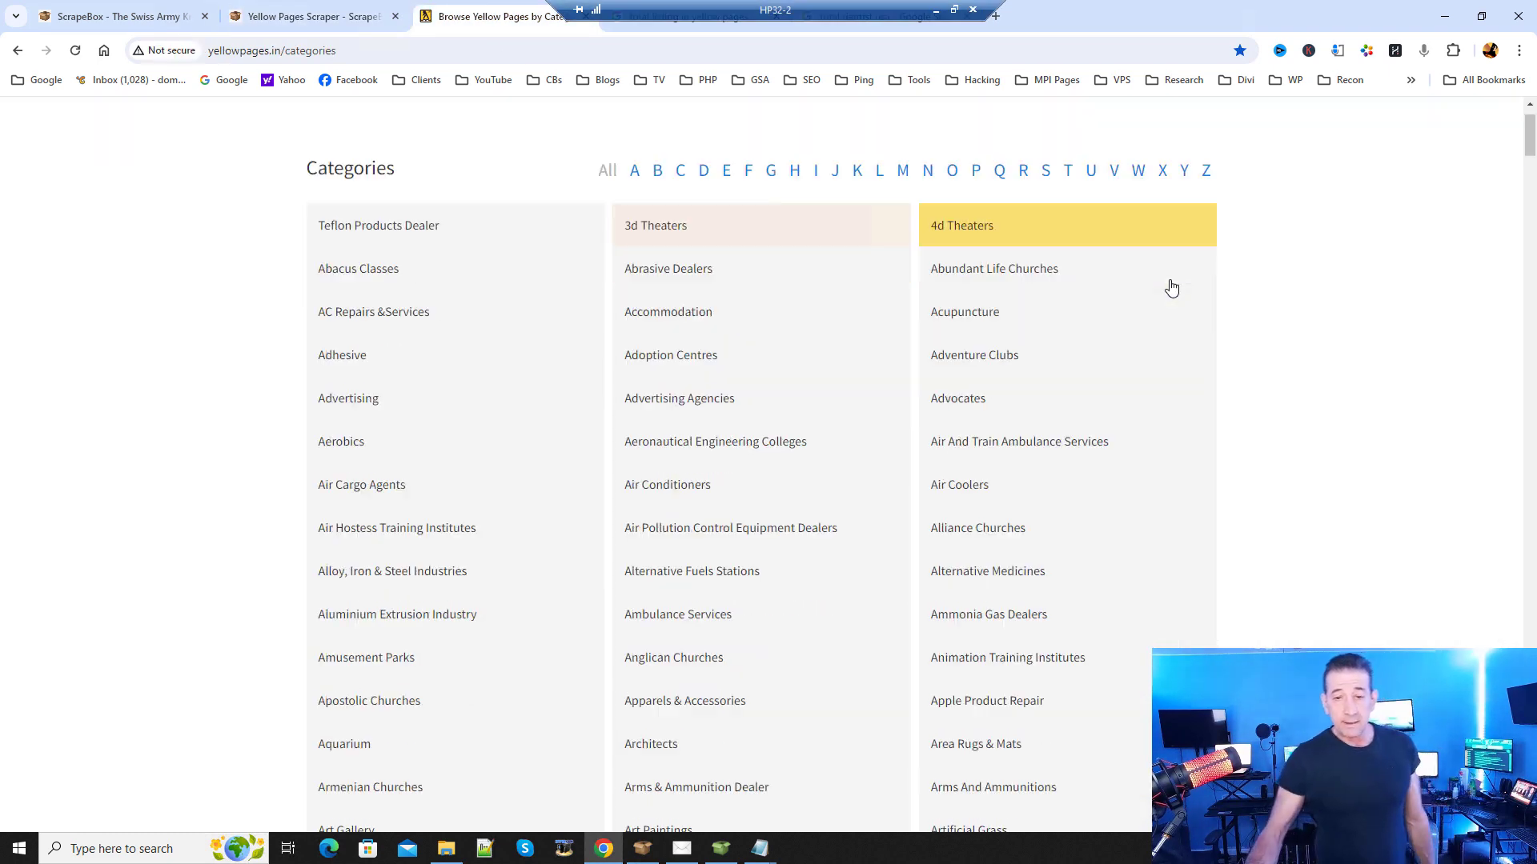
scroll(1033, 333, "down", 4)
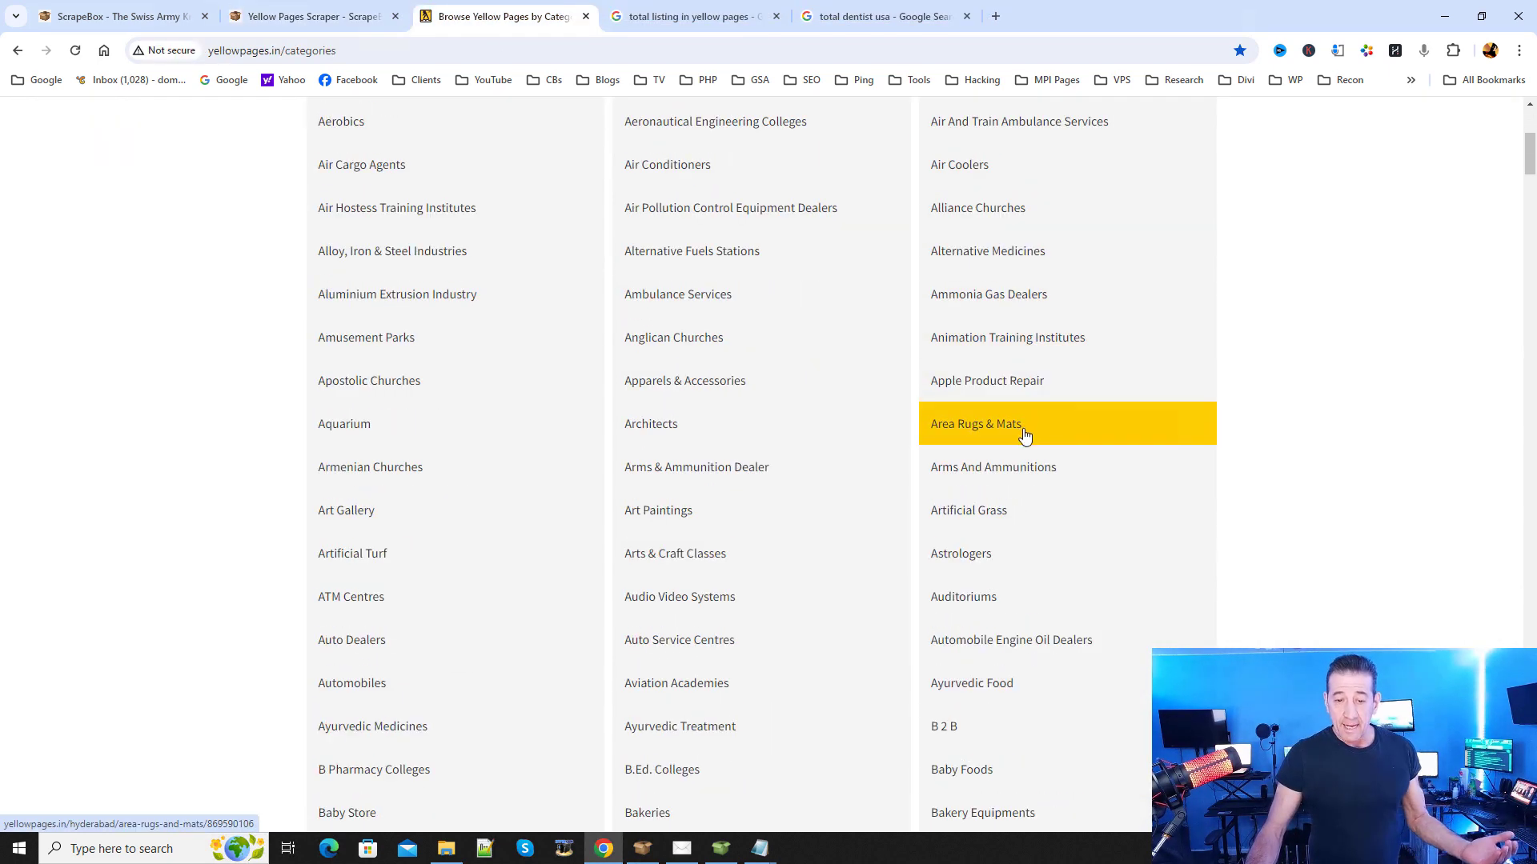
scroll(1025, 435, "down", 1)
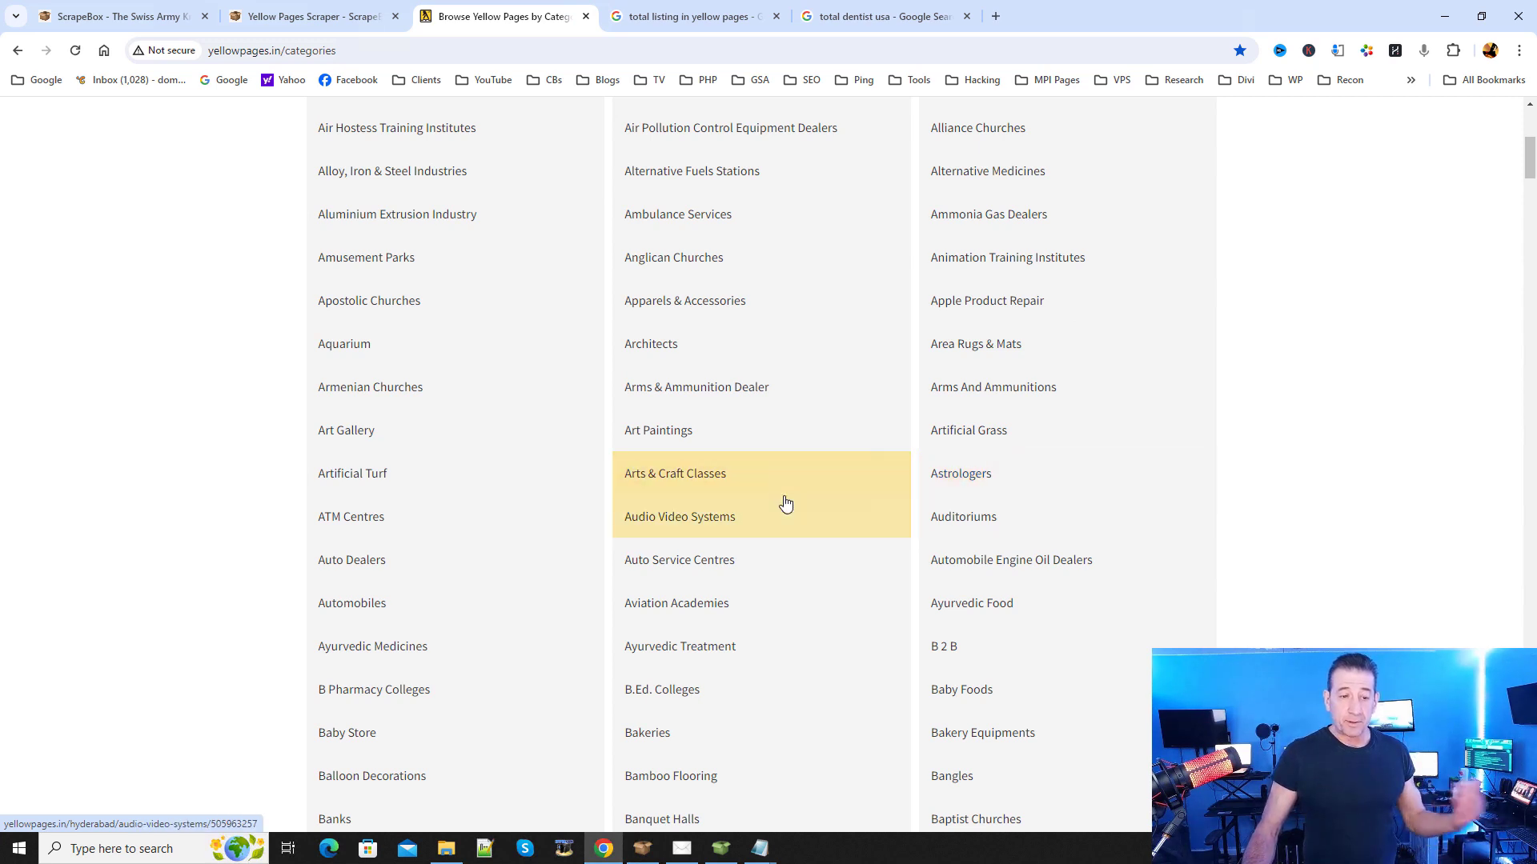
left_click(1445, 18)
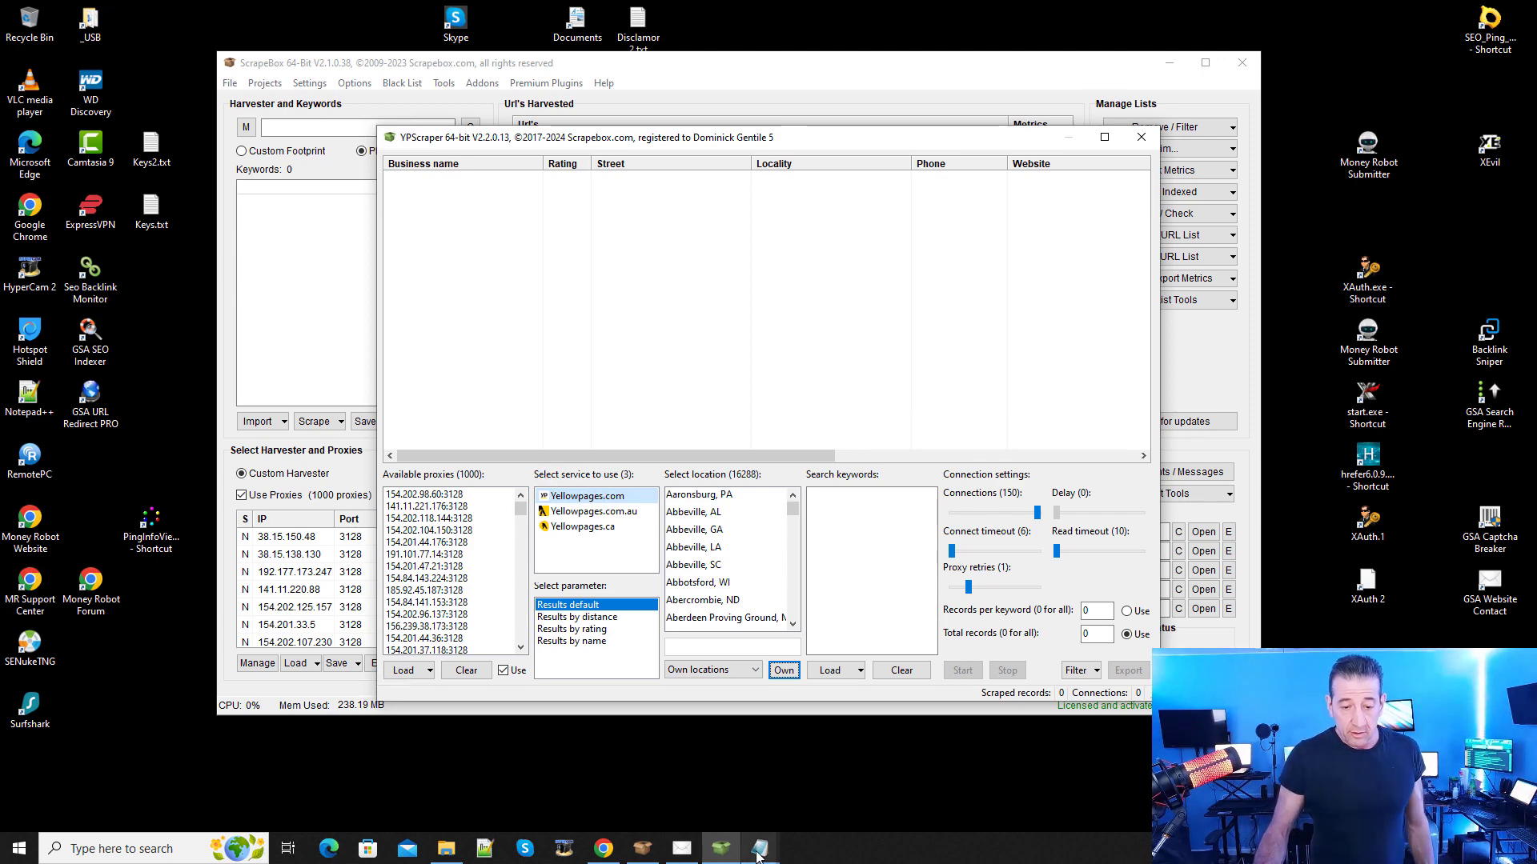
Step: Copy all the phrases from Apliance Search Phrases.txt in Notepad and minimize it
mouse_move(758, 856)
left_click(943, 790)
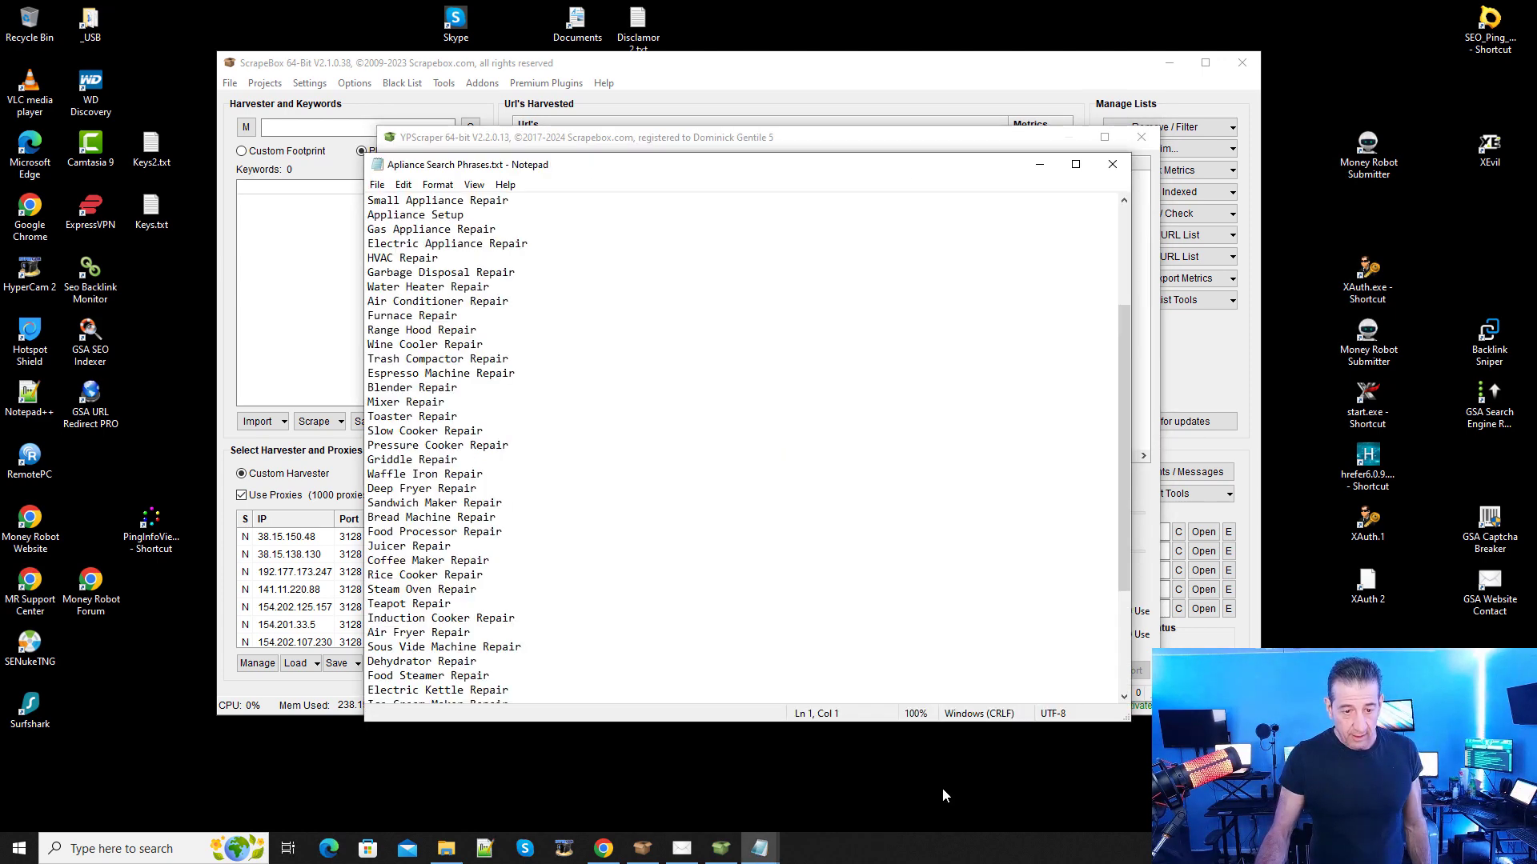
left_click_drag(1122, 394, 1108, 199)
scroll(754, 417, "down", 4)
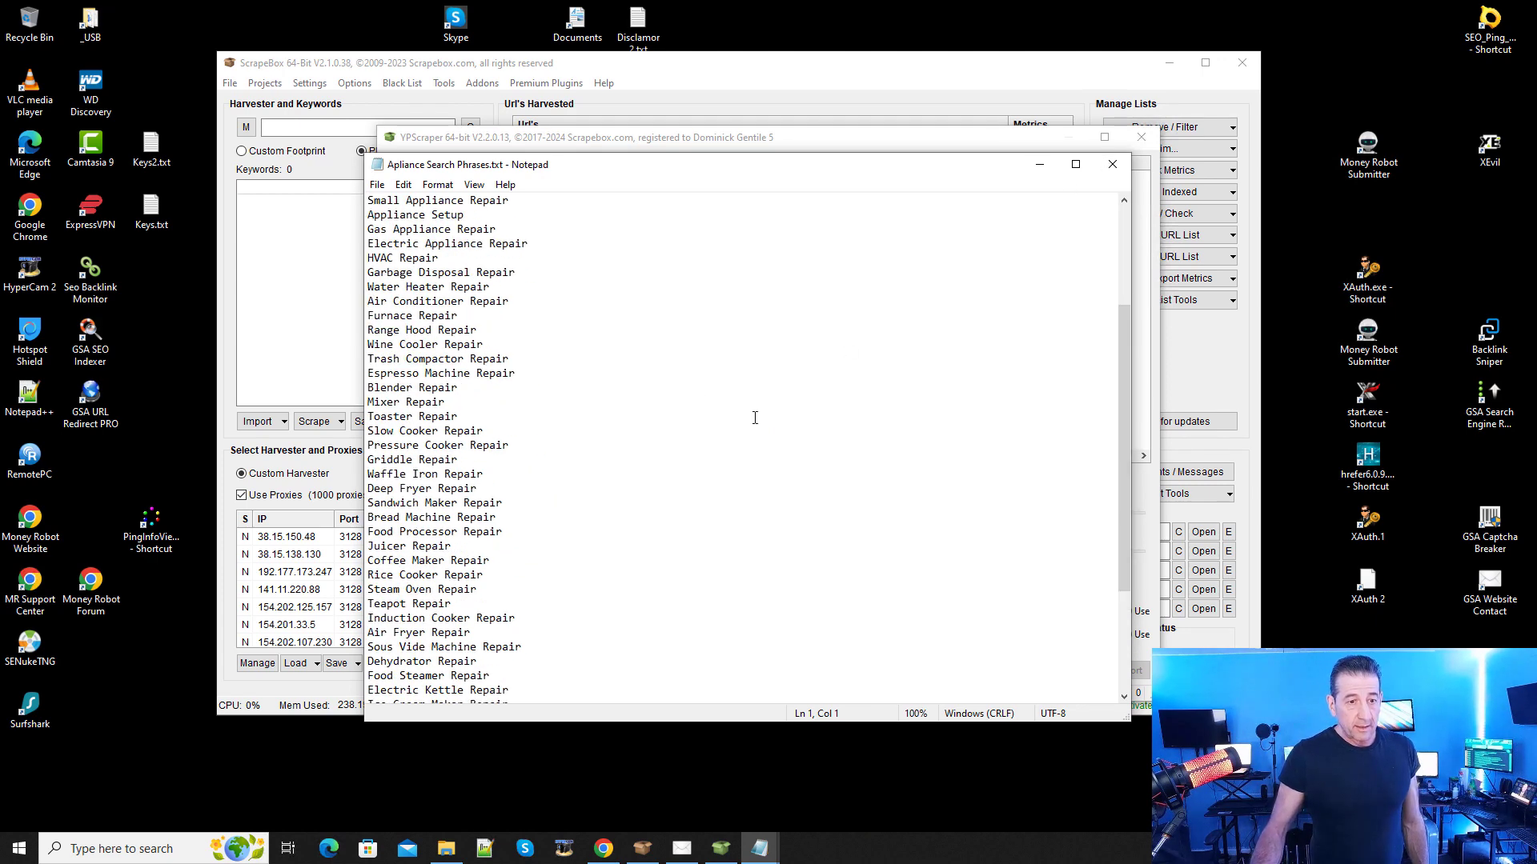
right_click(647, 322)
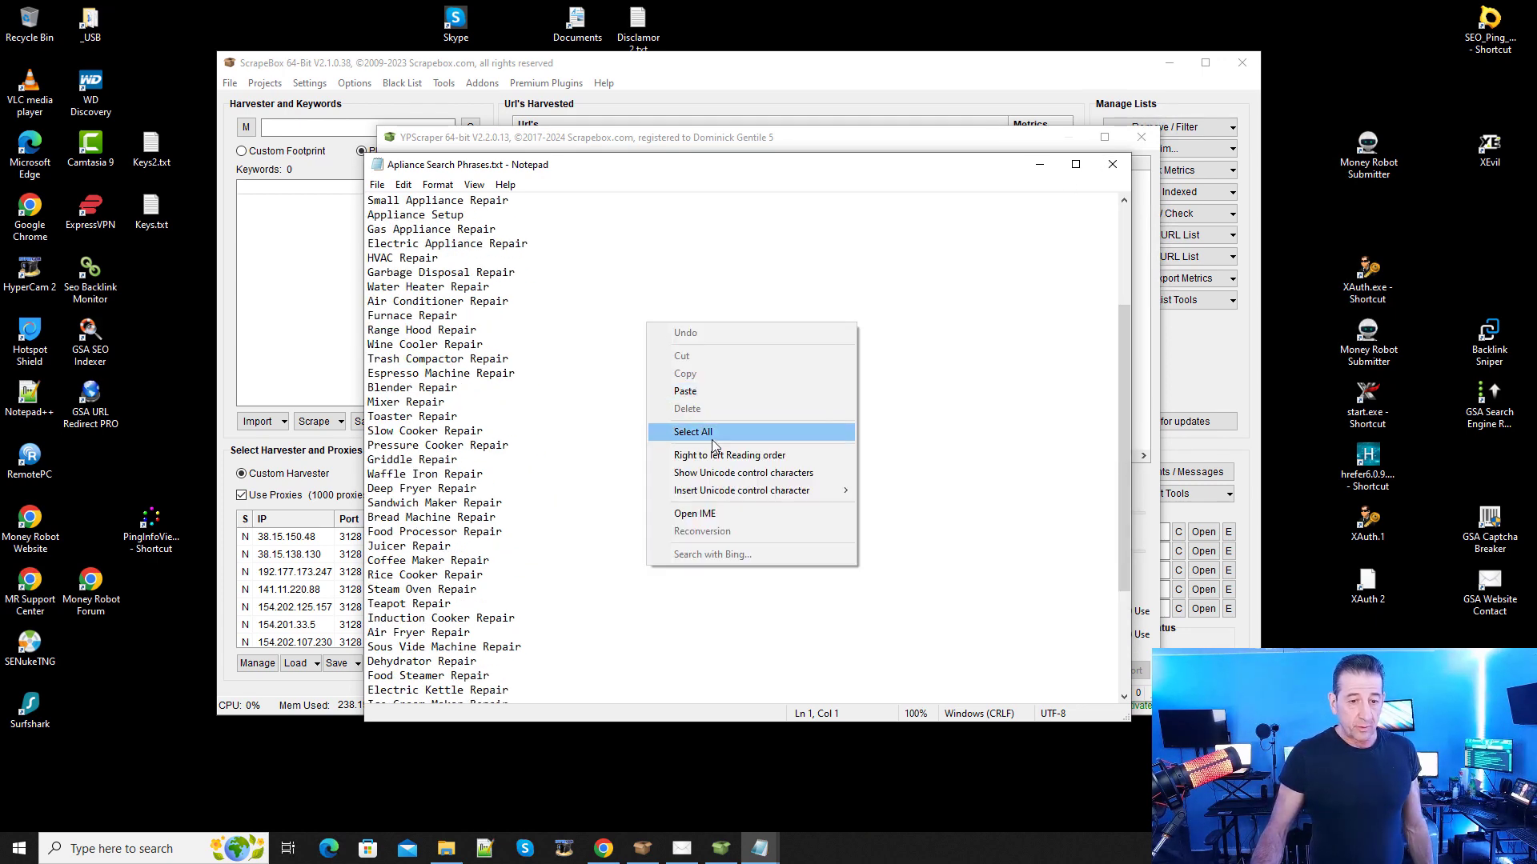
left_click(713, 437)
right_click(670, 391)
left_click(732, 448)
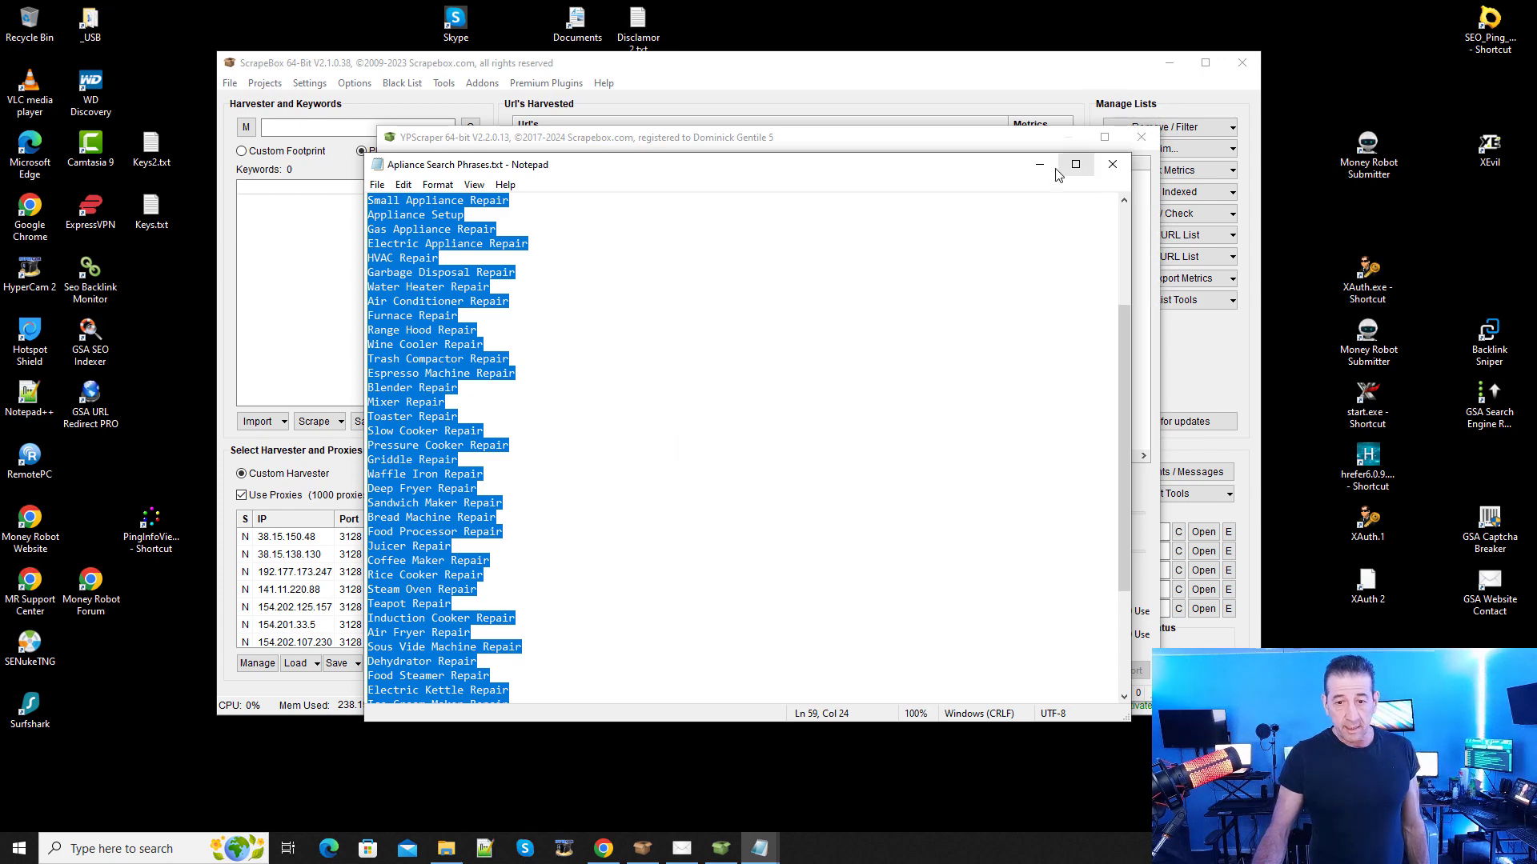
left_click(1054, 171)
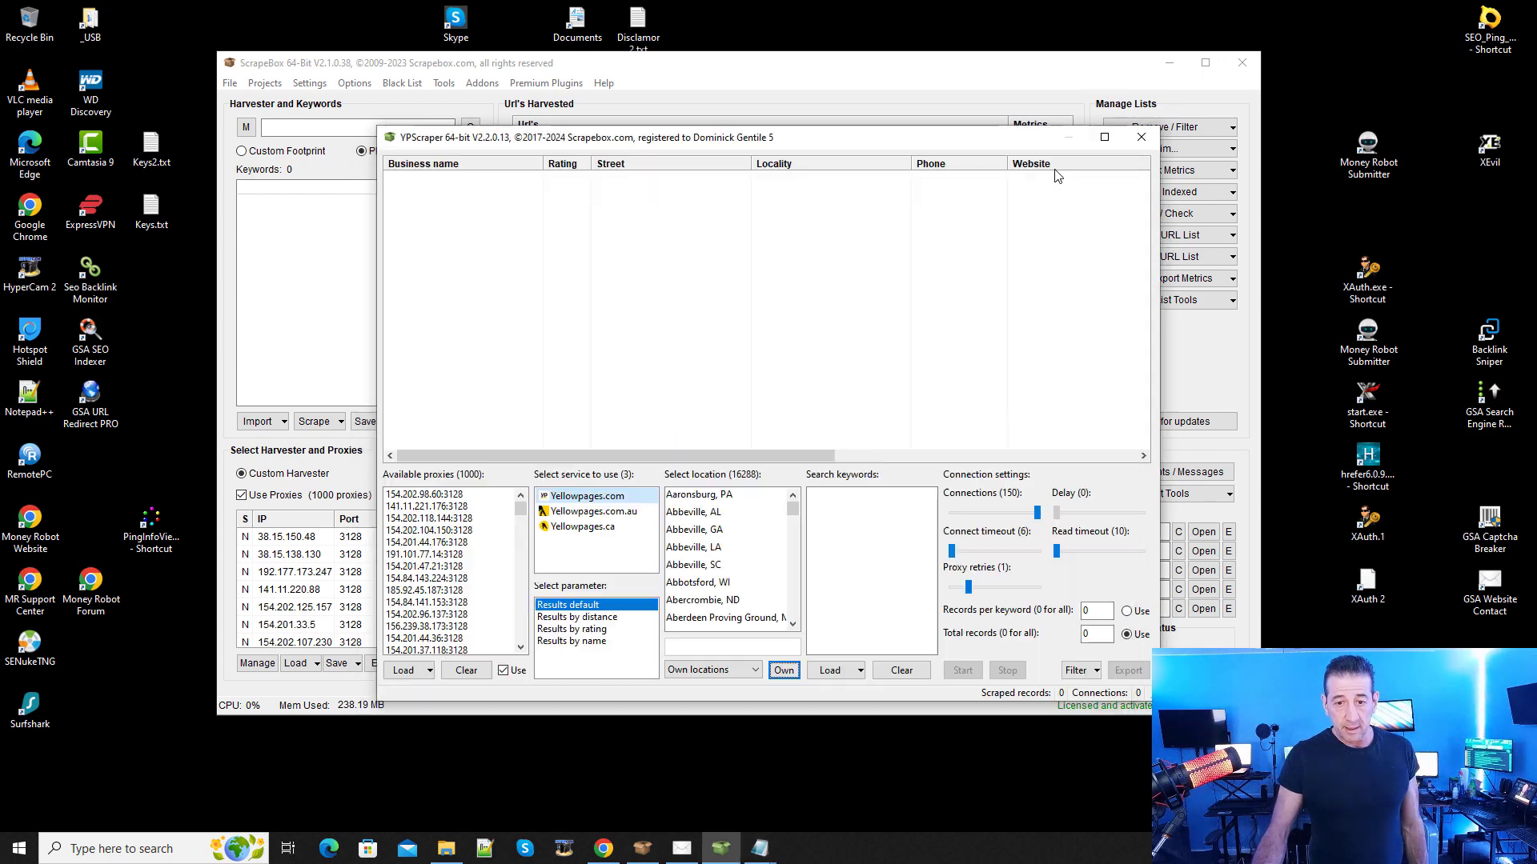
Step: Set the YPScraper location mode to All locations and paste the copied appliance phrases as search keywords
left_click(711, 678)
left_click(707, 700)
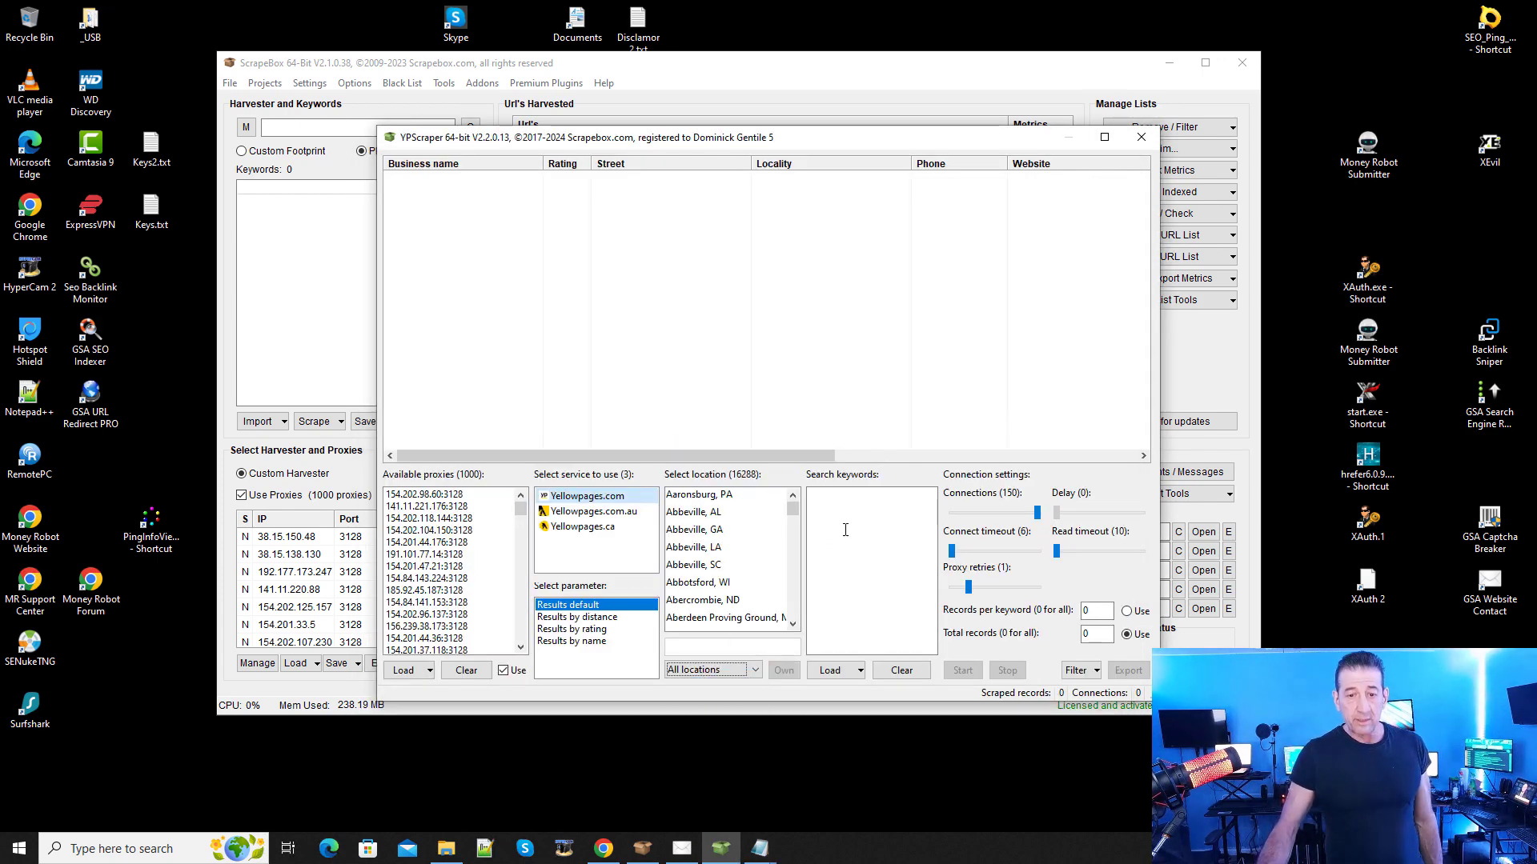
right_click(843, 527)
left_click(883, 615)
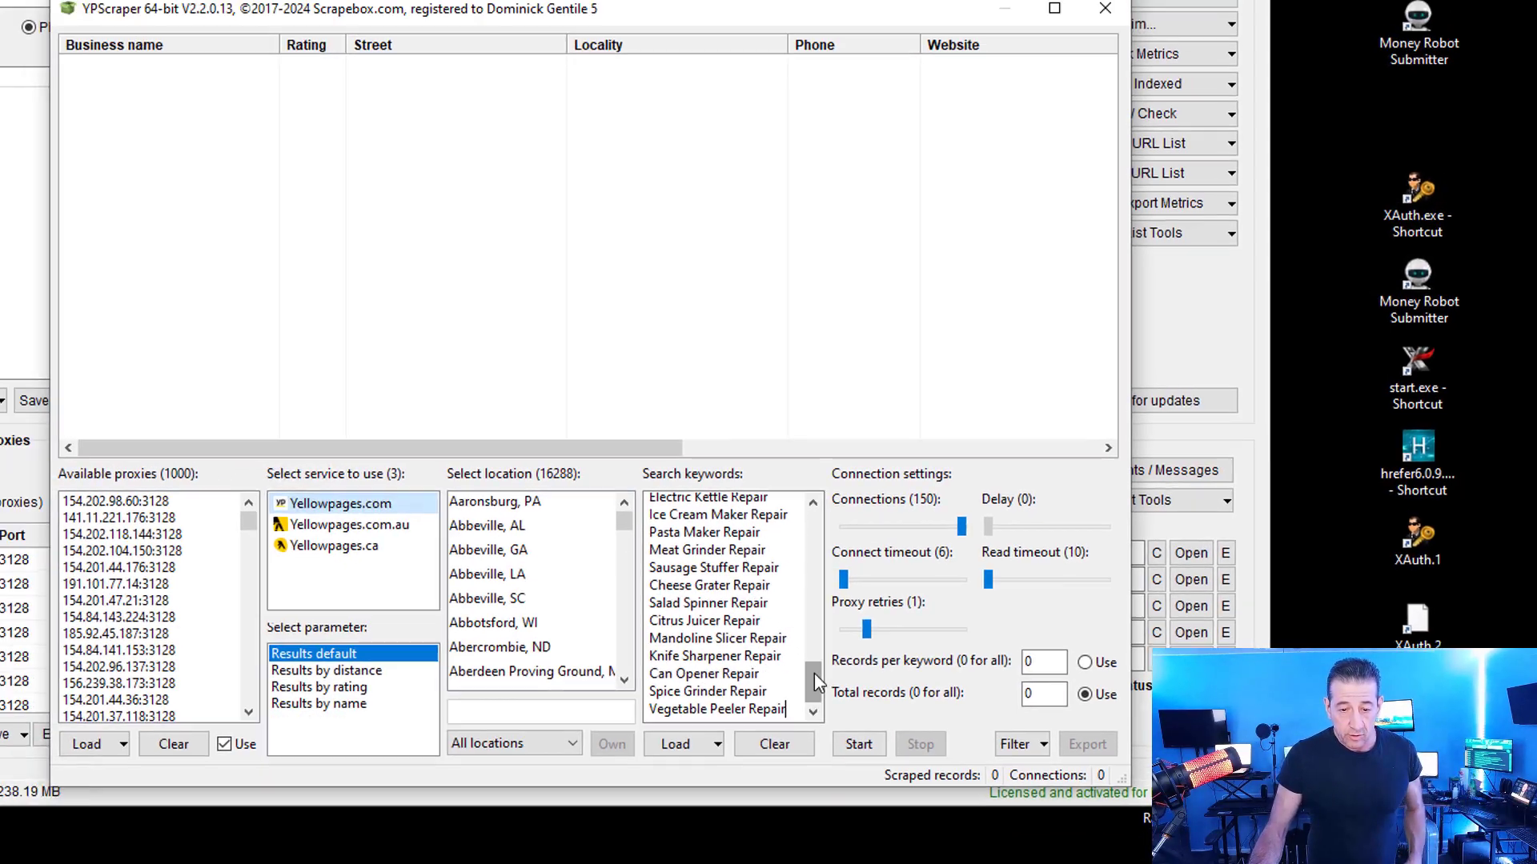
left_click_drag(769, 698, 787, 519)
left_click_drag(935, 500, 939, 489)
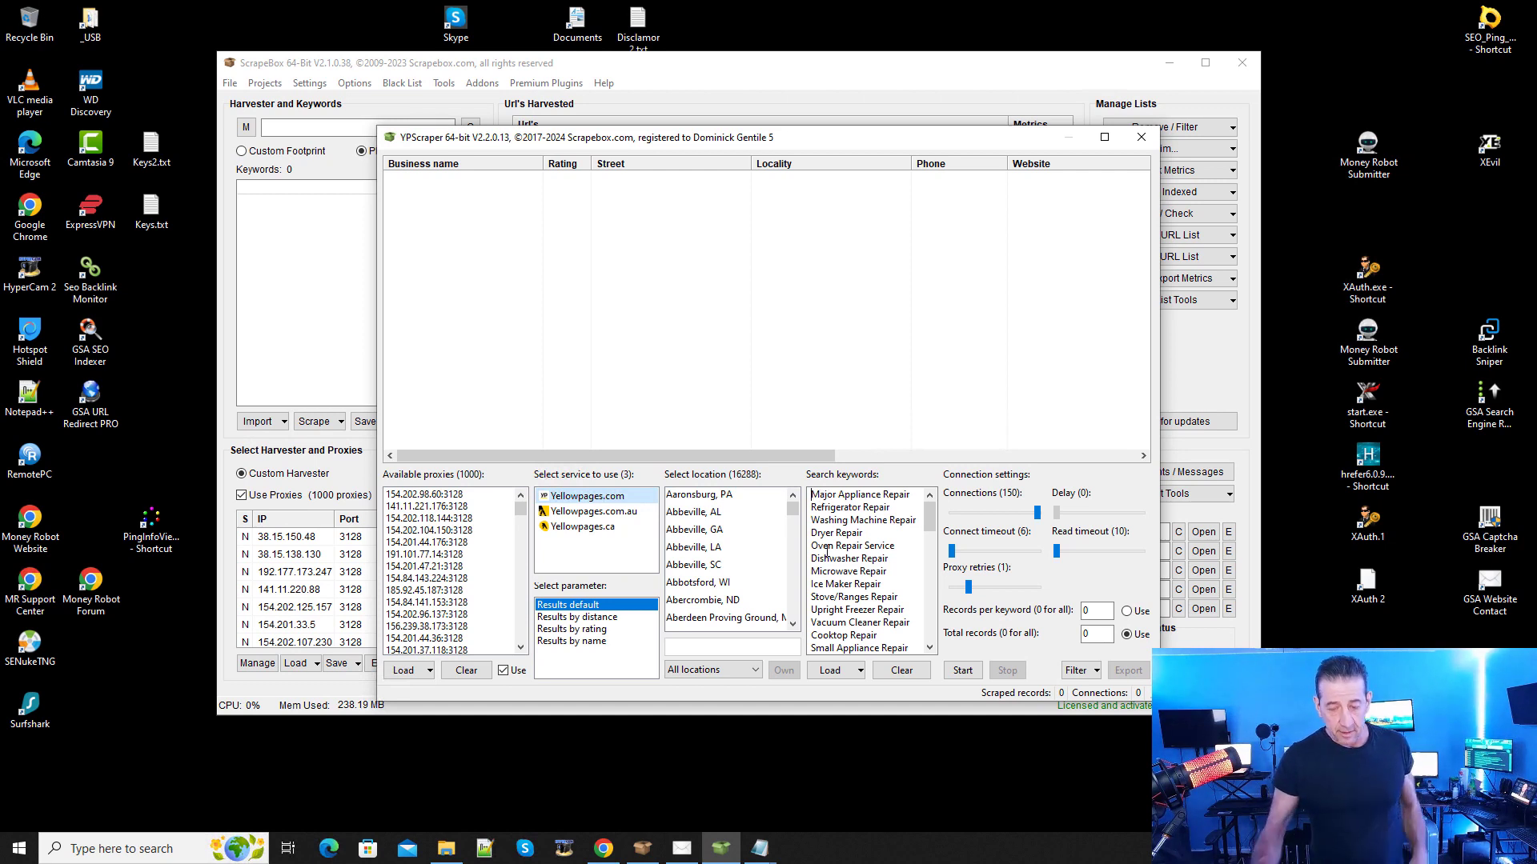
Step: Add "Appliace repair service" as the first search keyword and start the scrape
key("Return")
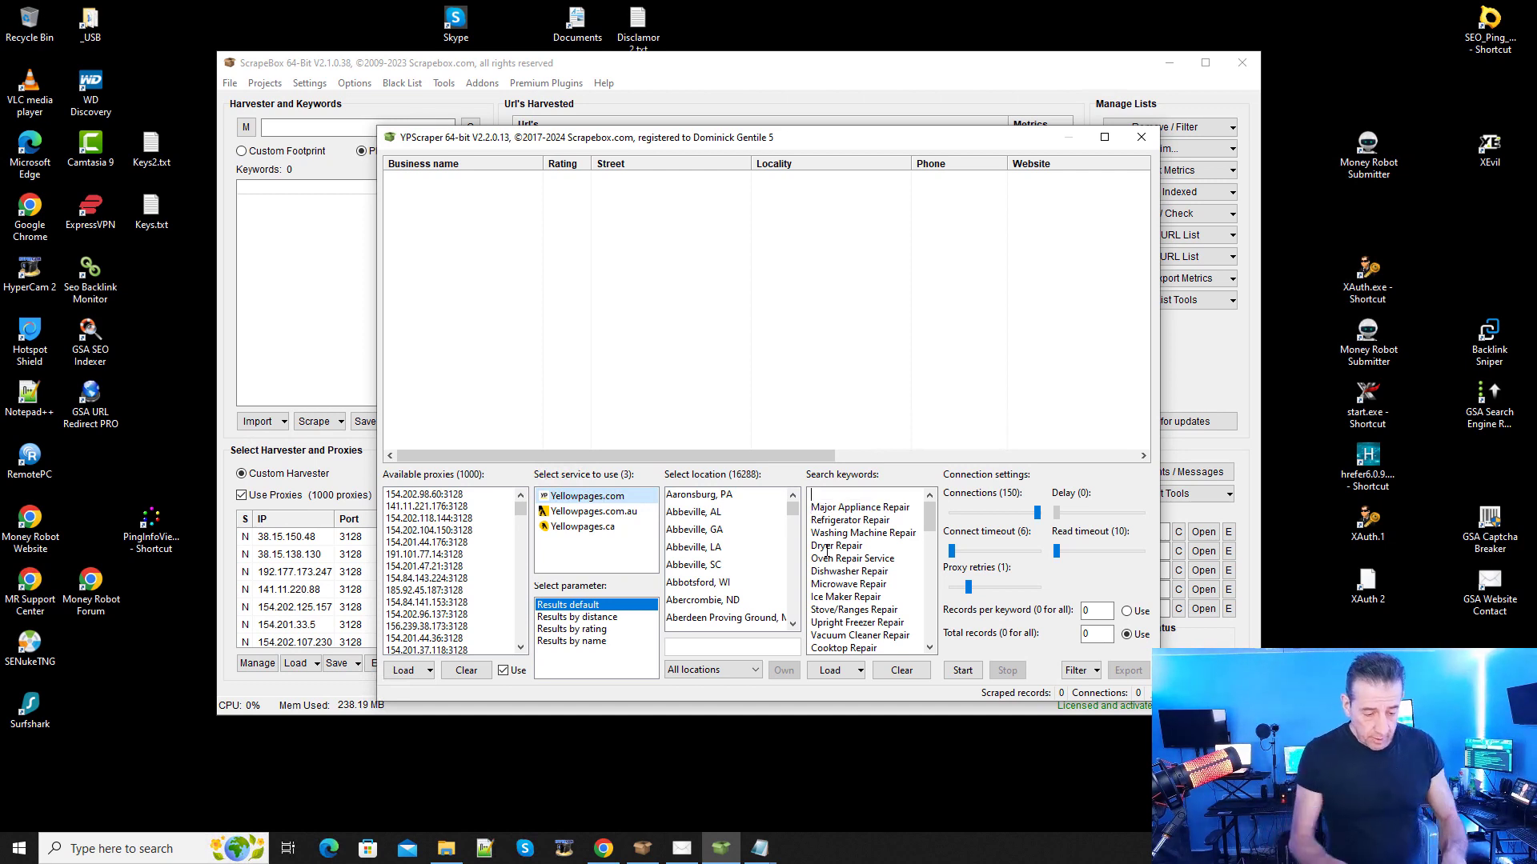
type("Appliace repair")
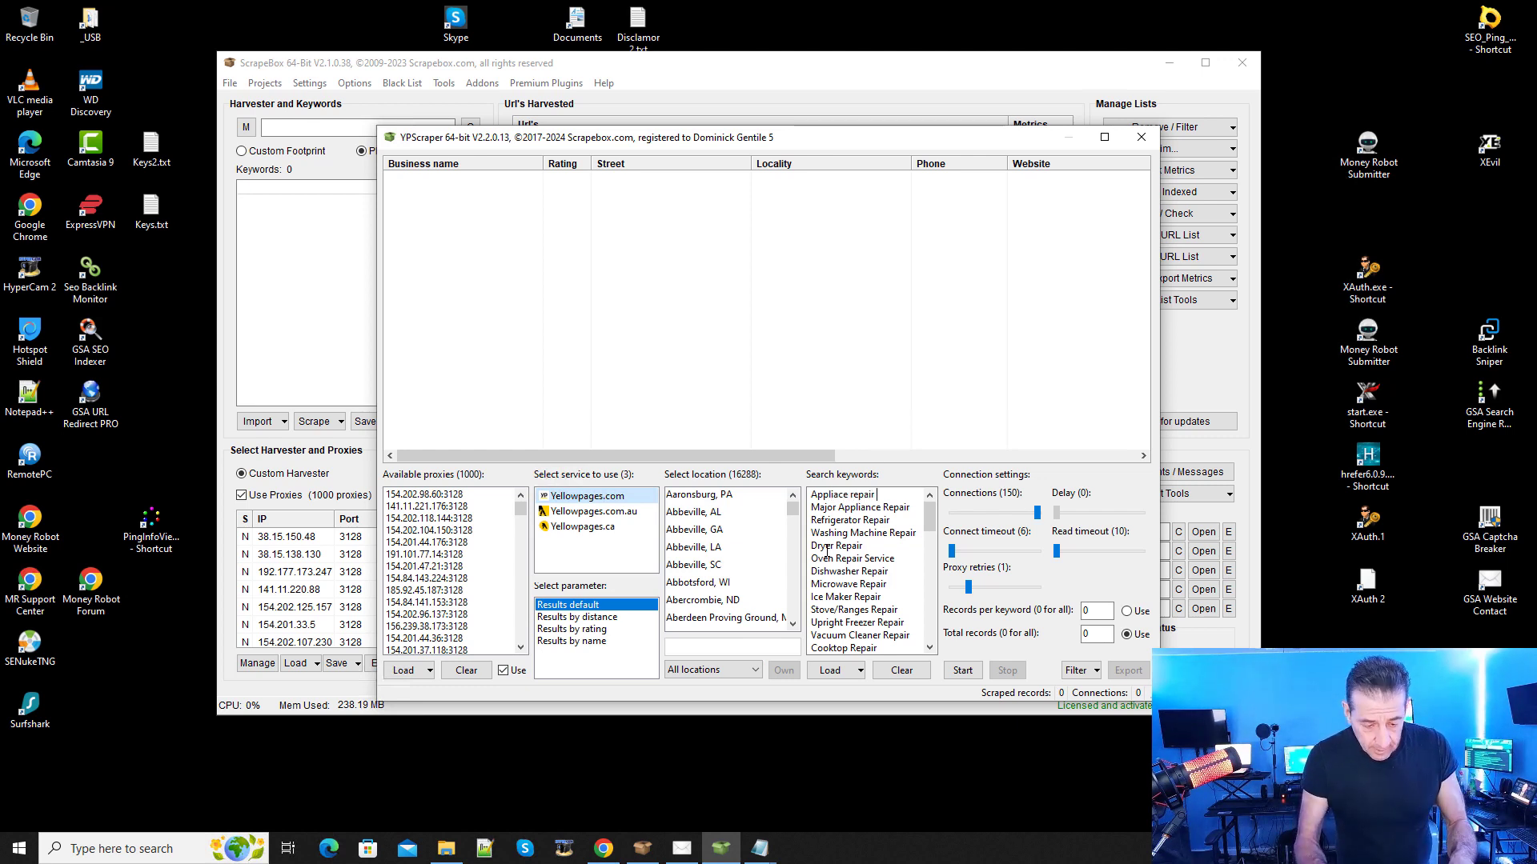
type(" service")
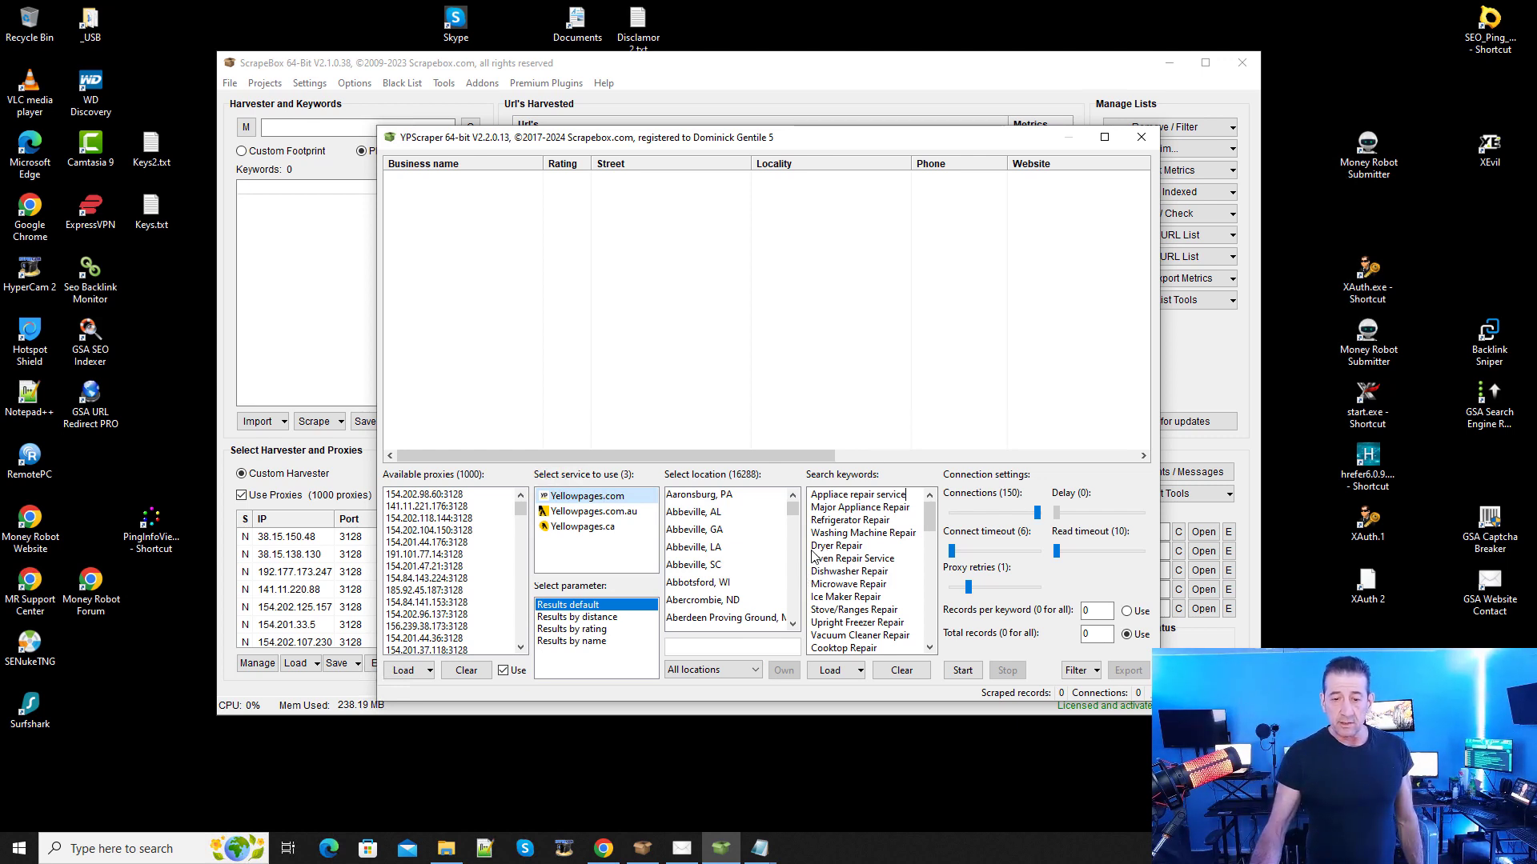
left_click(963, 670)
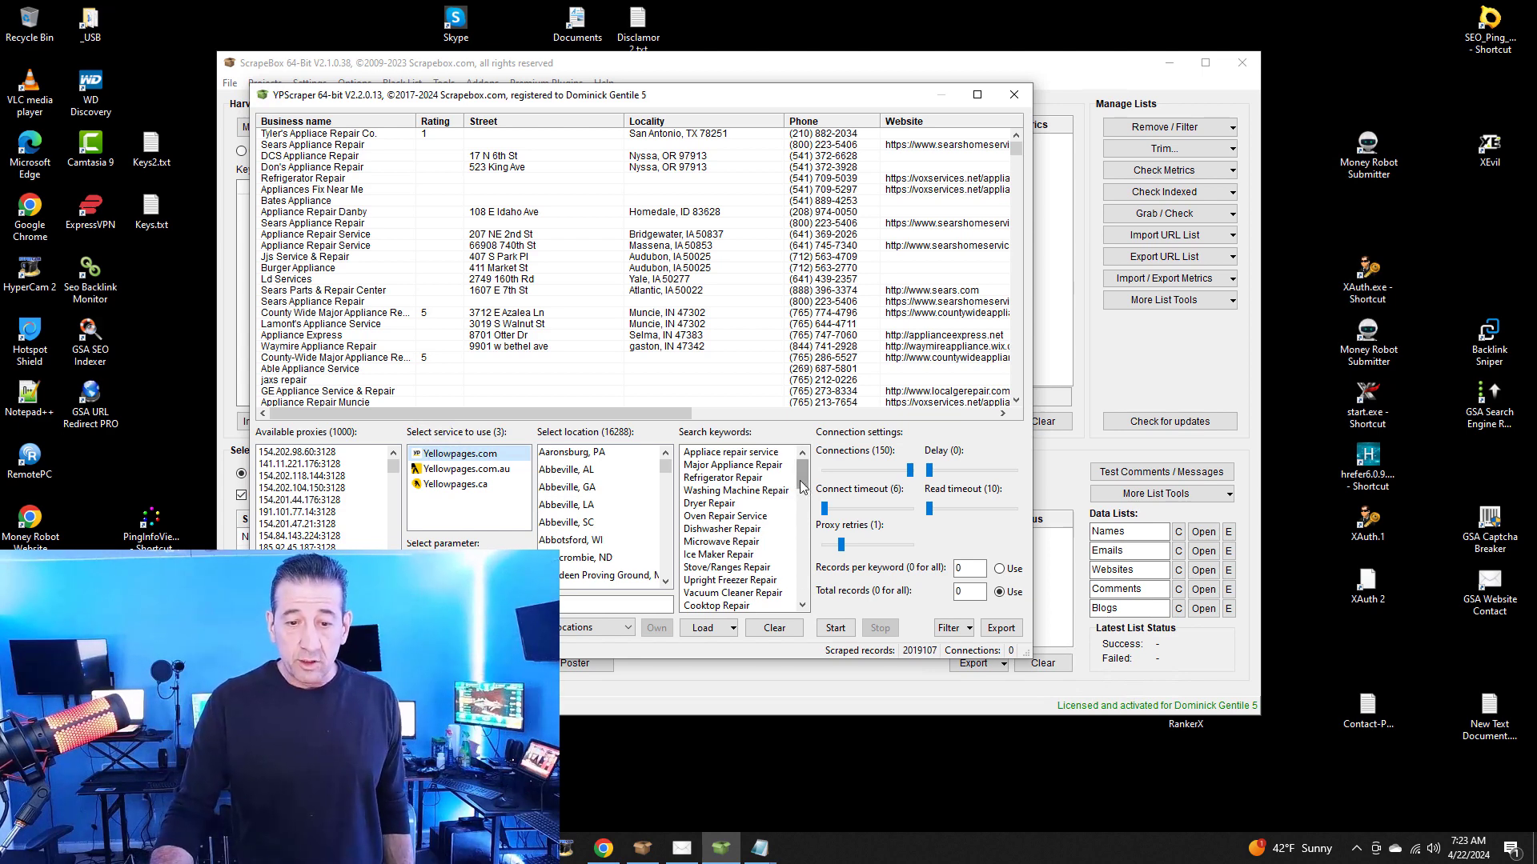
Step: Filter the scraped records by removing rows with a duplicate Website
left_click_drag(800, 486, 795, 440)
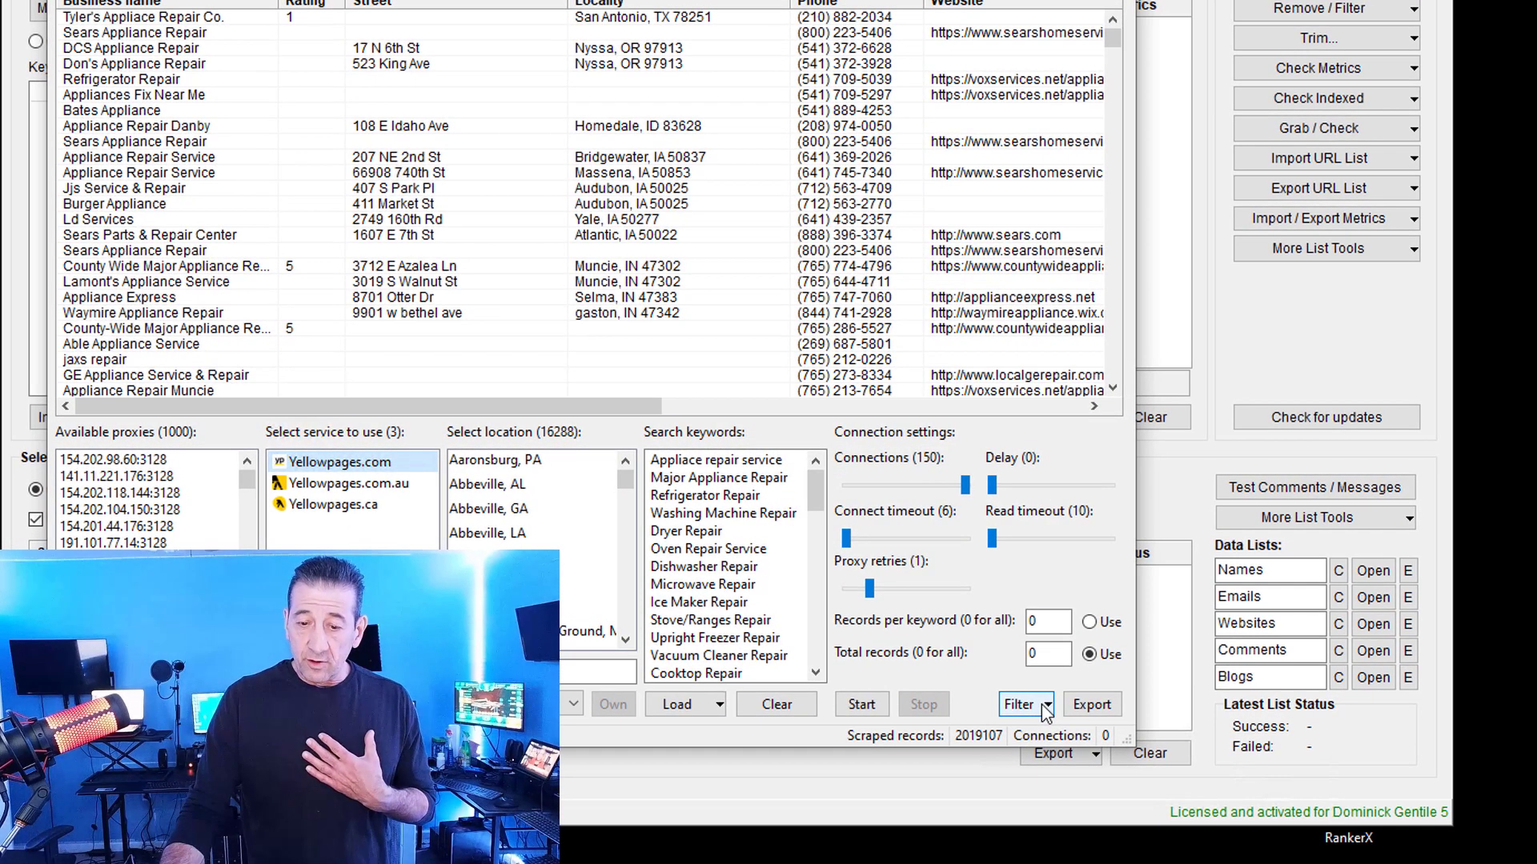
left_click(1024, 685)
mouse_move(1027, 710)
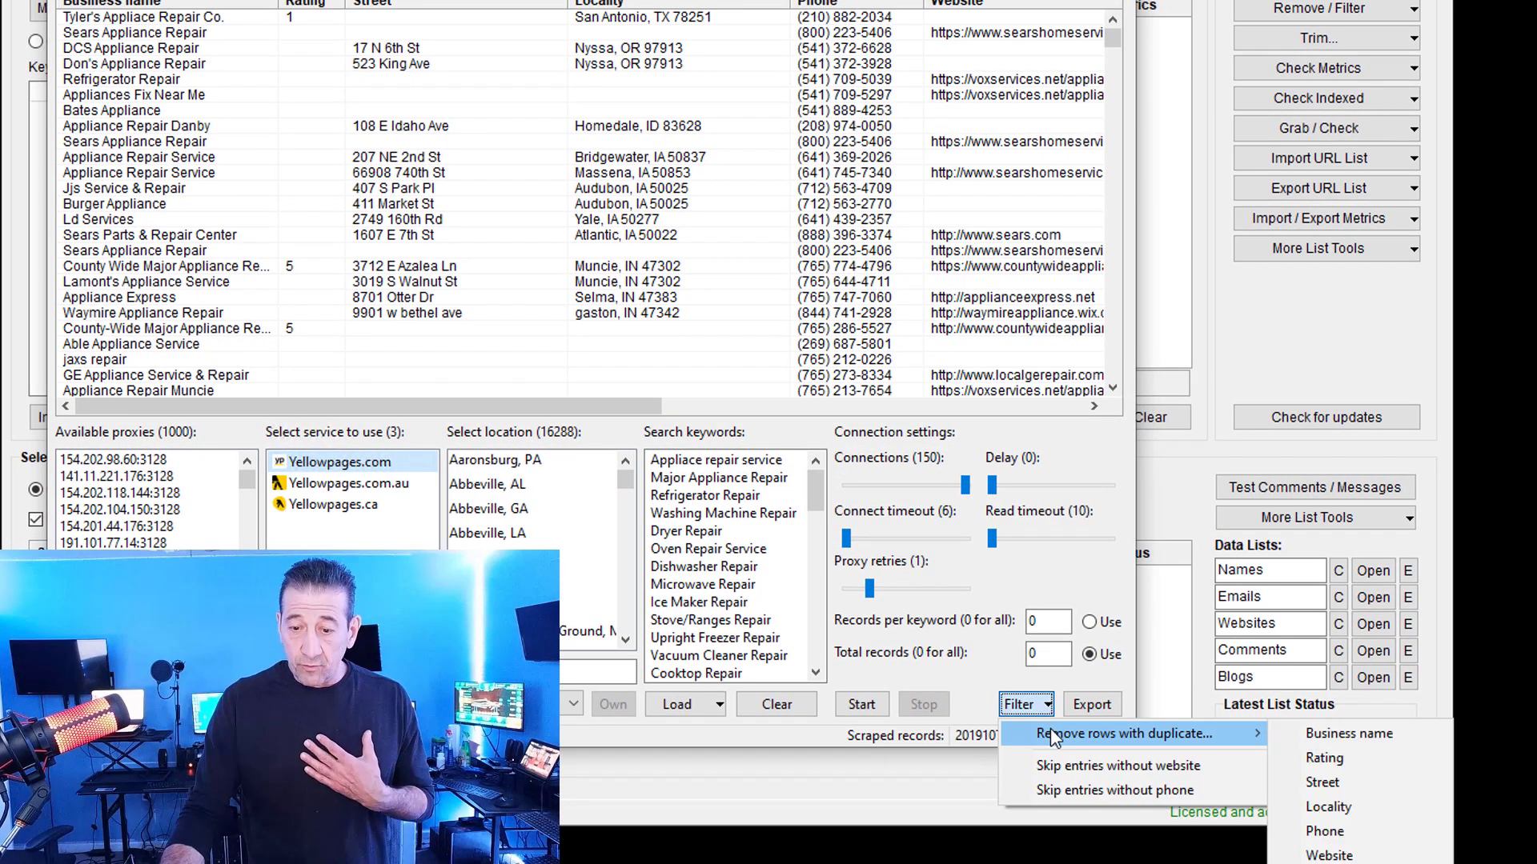
left_click(1353, 855)
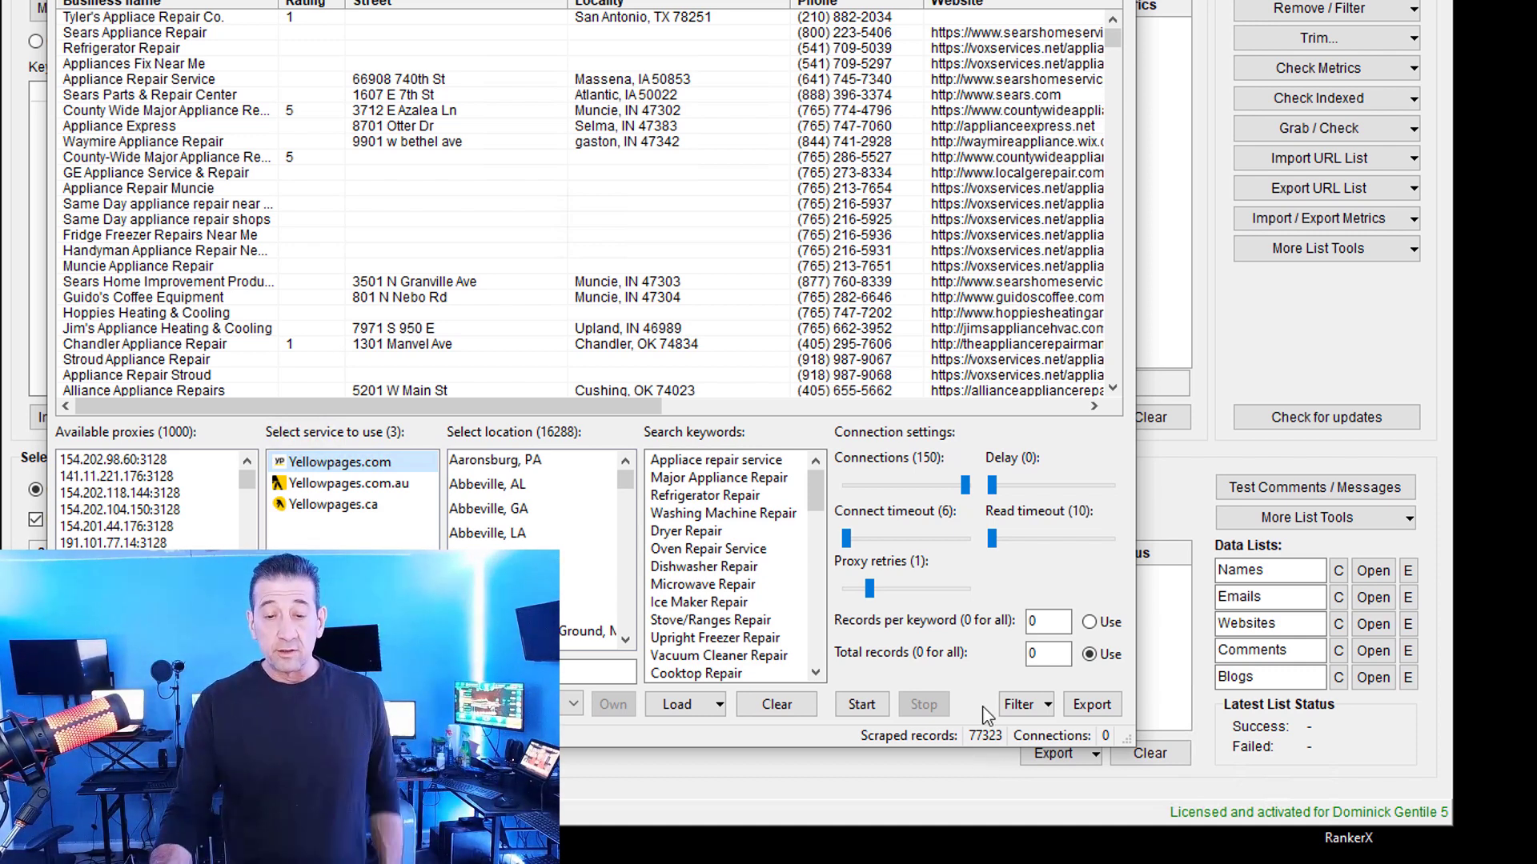
Step: Export the scraped YPScraper records to an Excel file named App repair.xlsx
left_click(1045, 706)
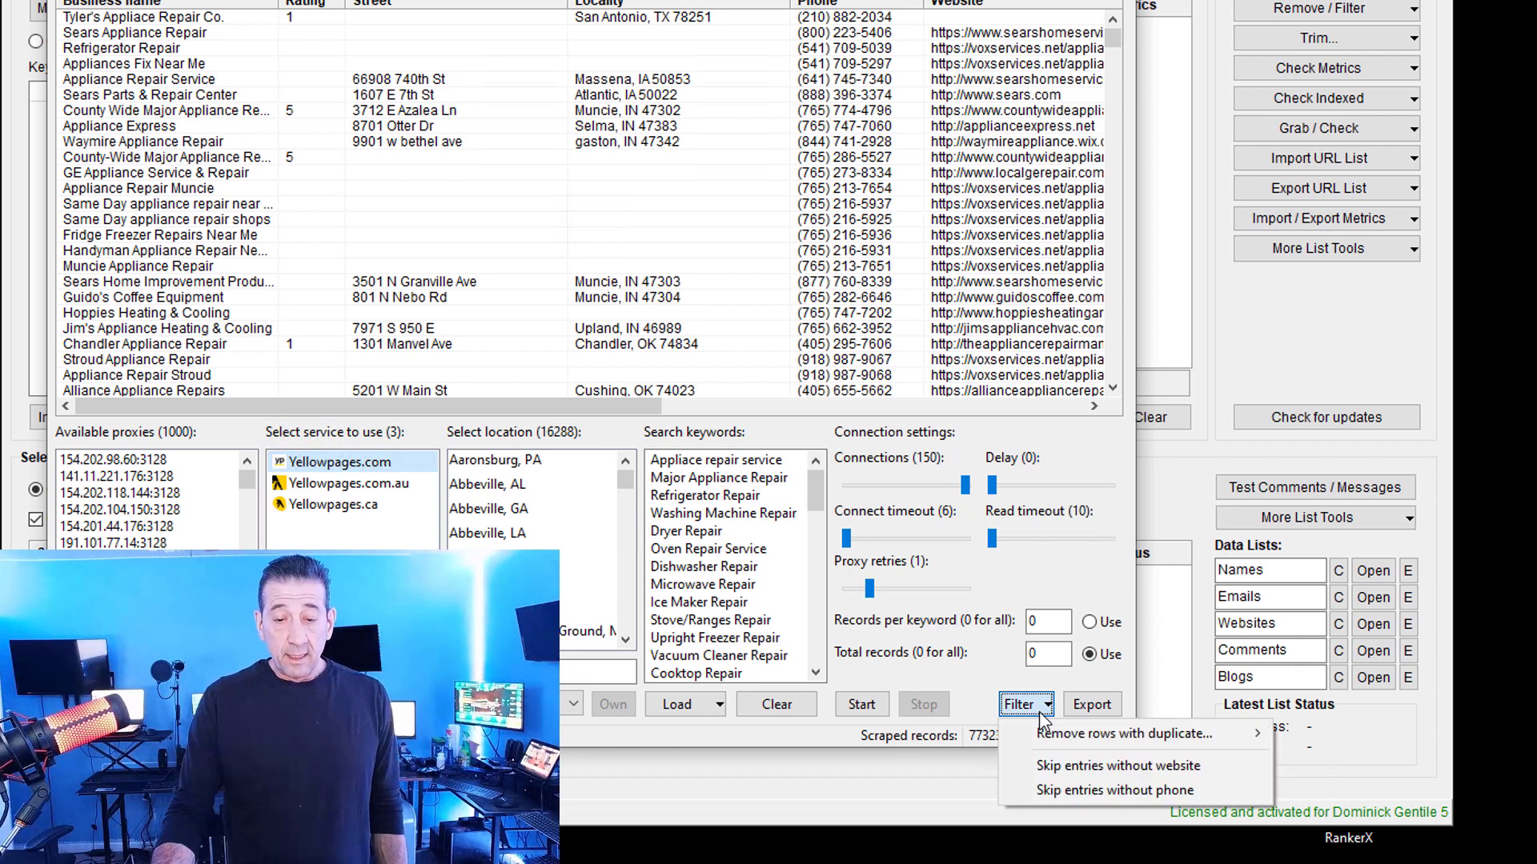
left_click(1087, 706)
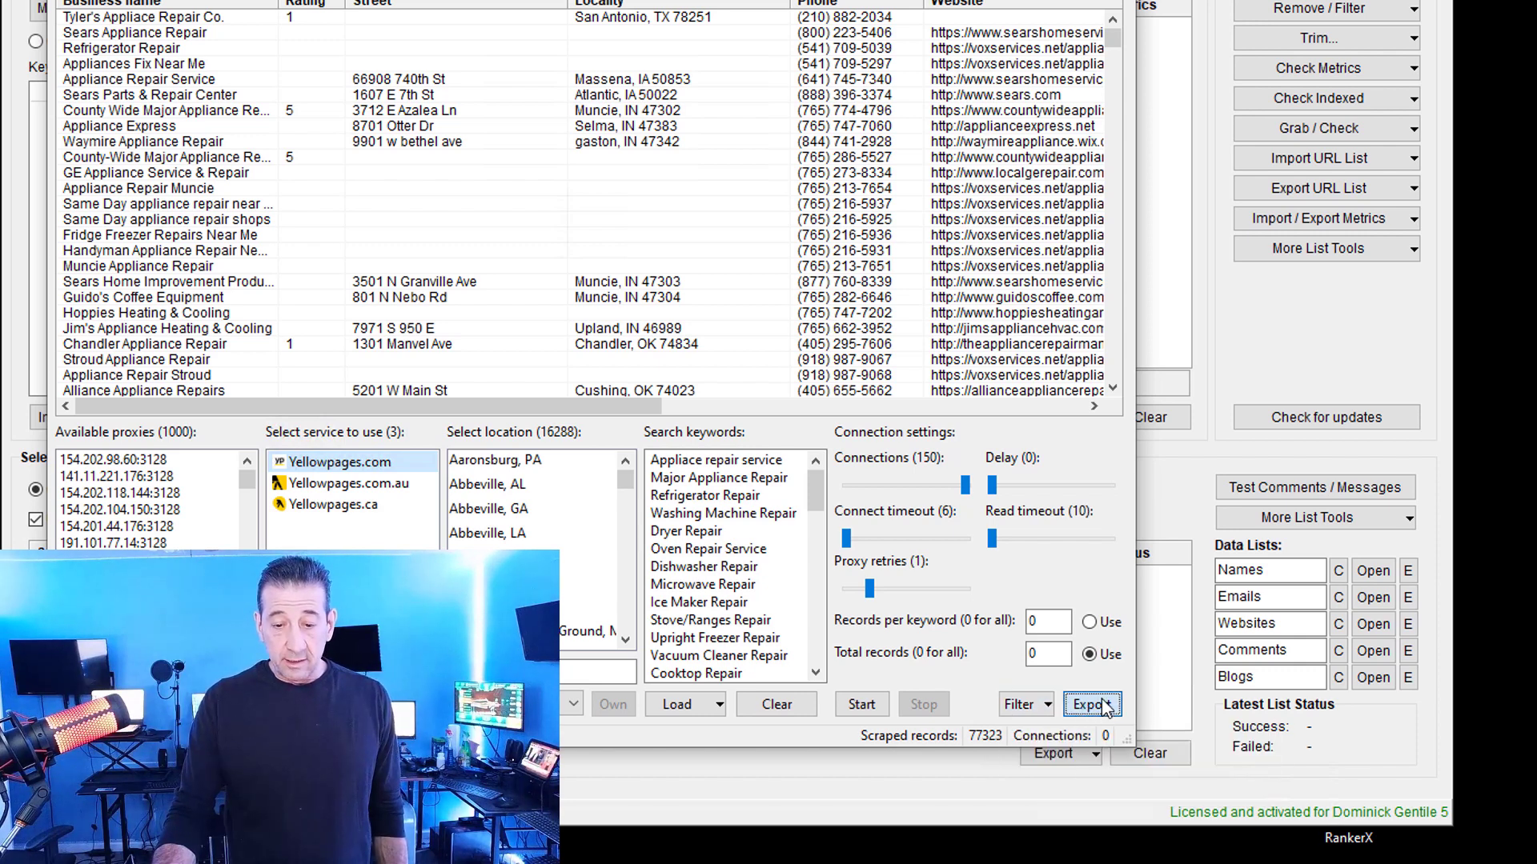
left_click(1107, 707)
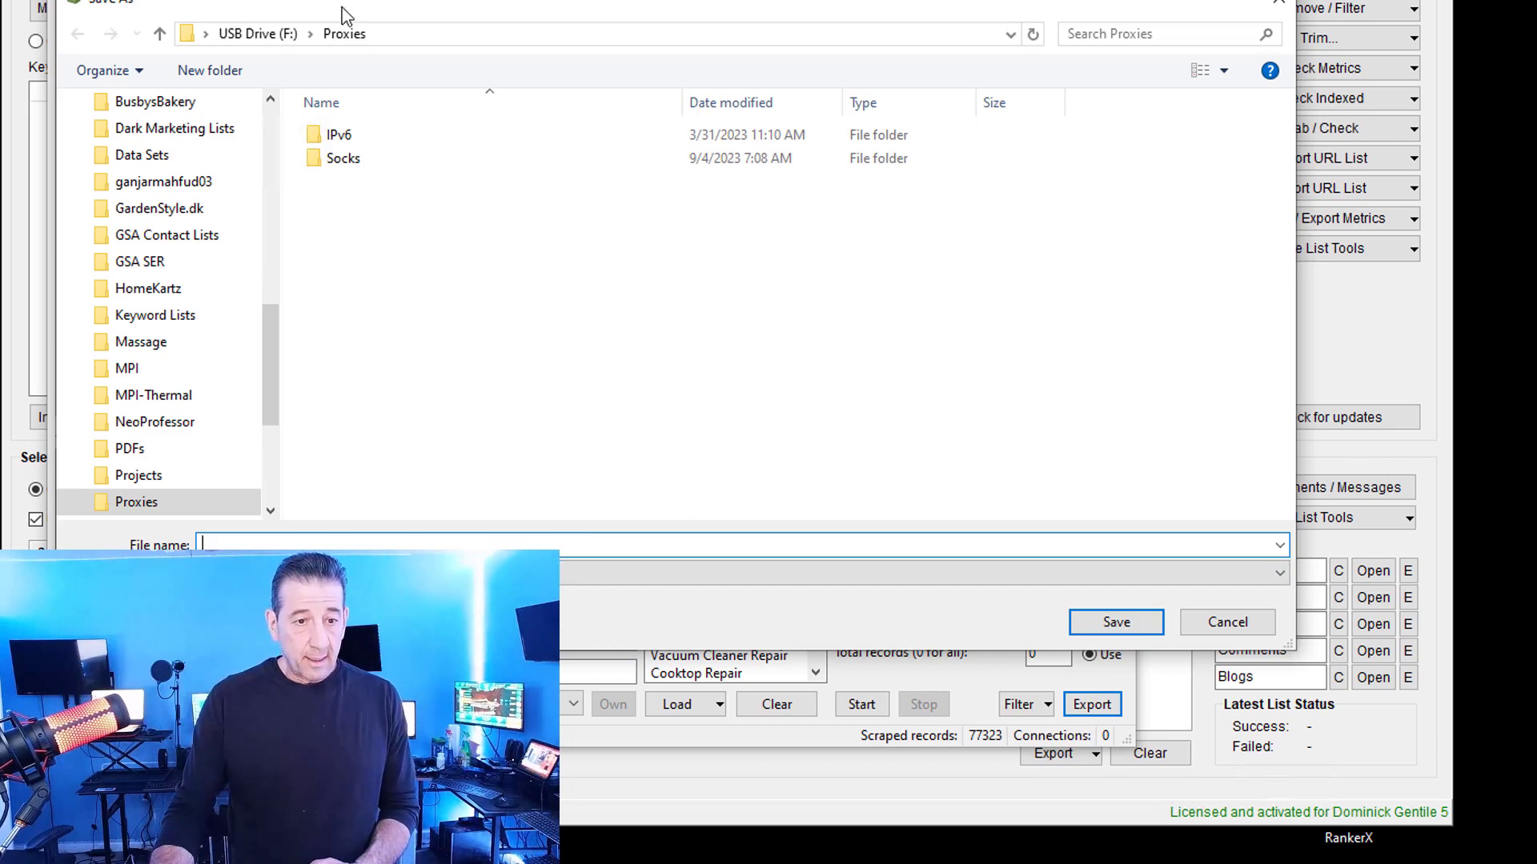
left_click(289, 36)
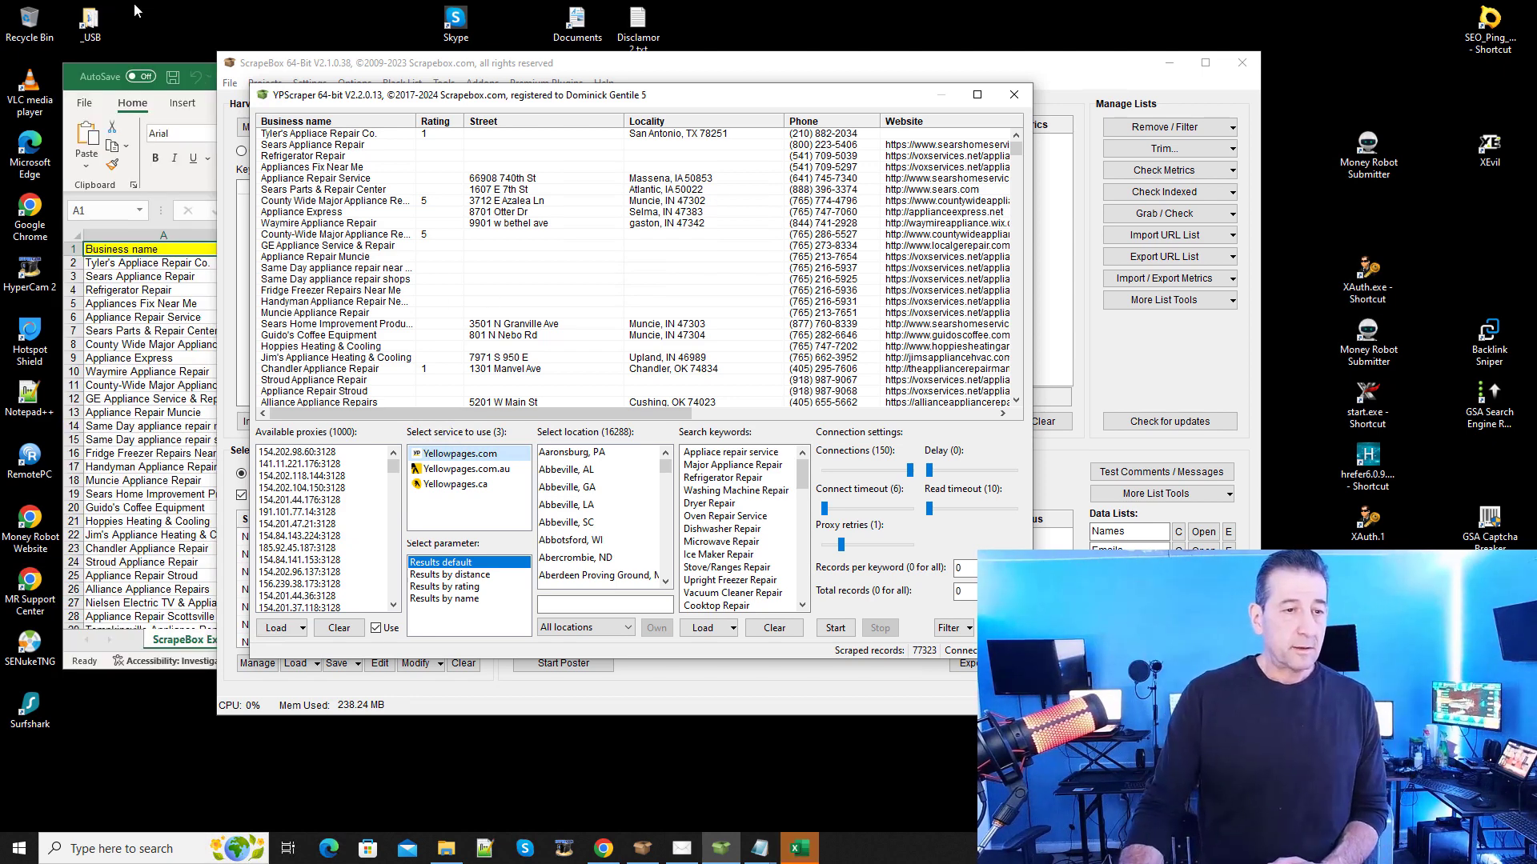
Step: Switch to App repair.xlsx in Excel and select the entire Website column
left_click(200, 80)
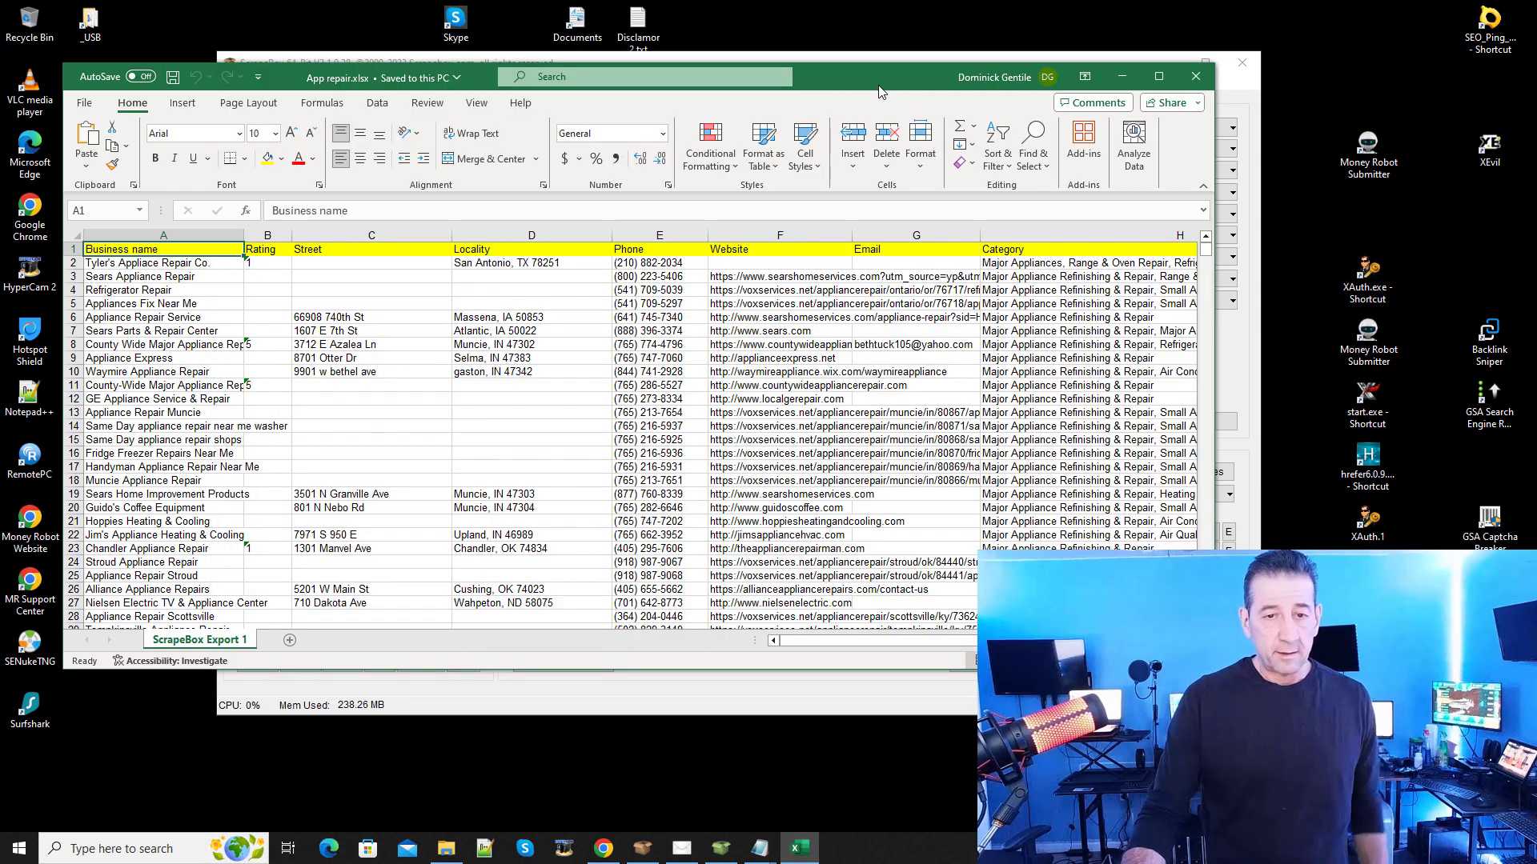
left_click_drag(862, 85, 989, 127)
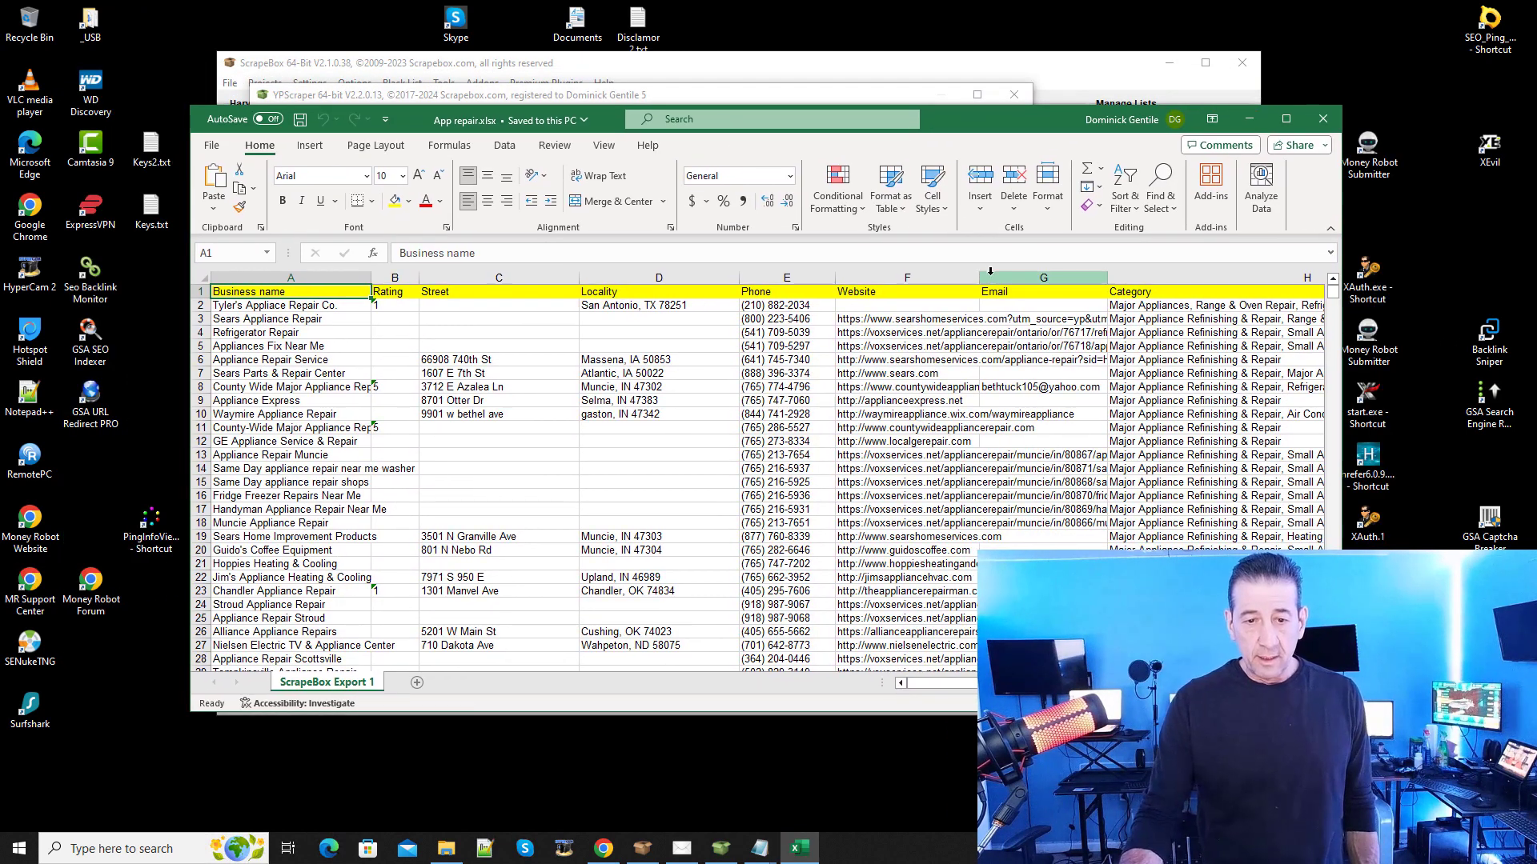
left_click(890, 280)
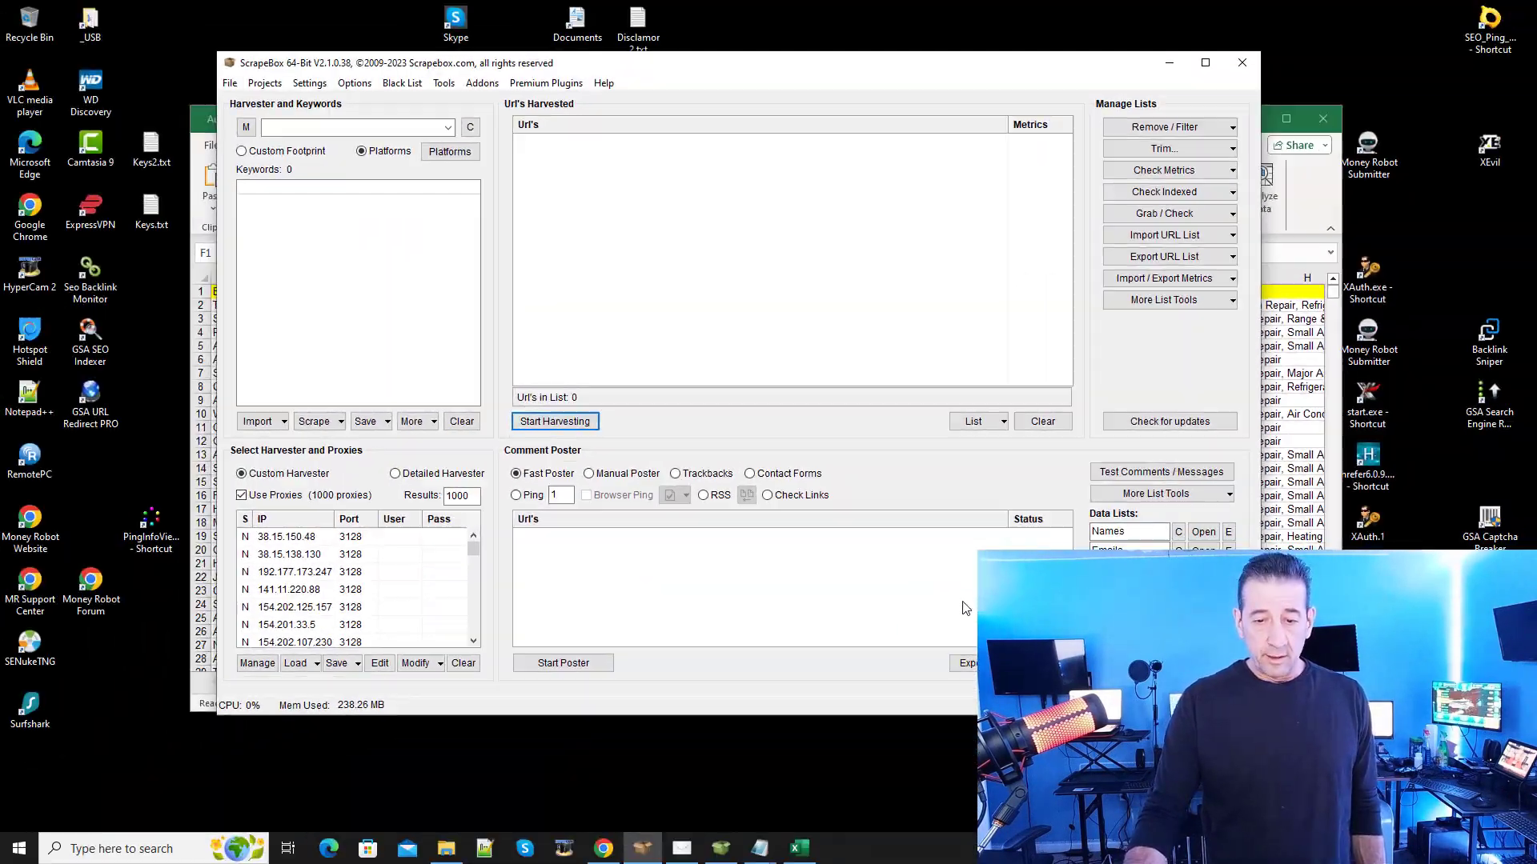
left_click(799, 848)
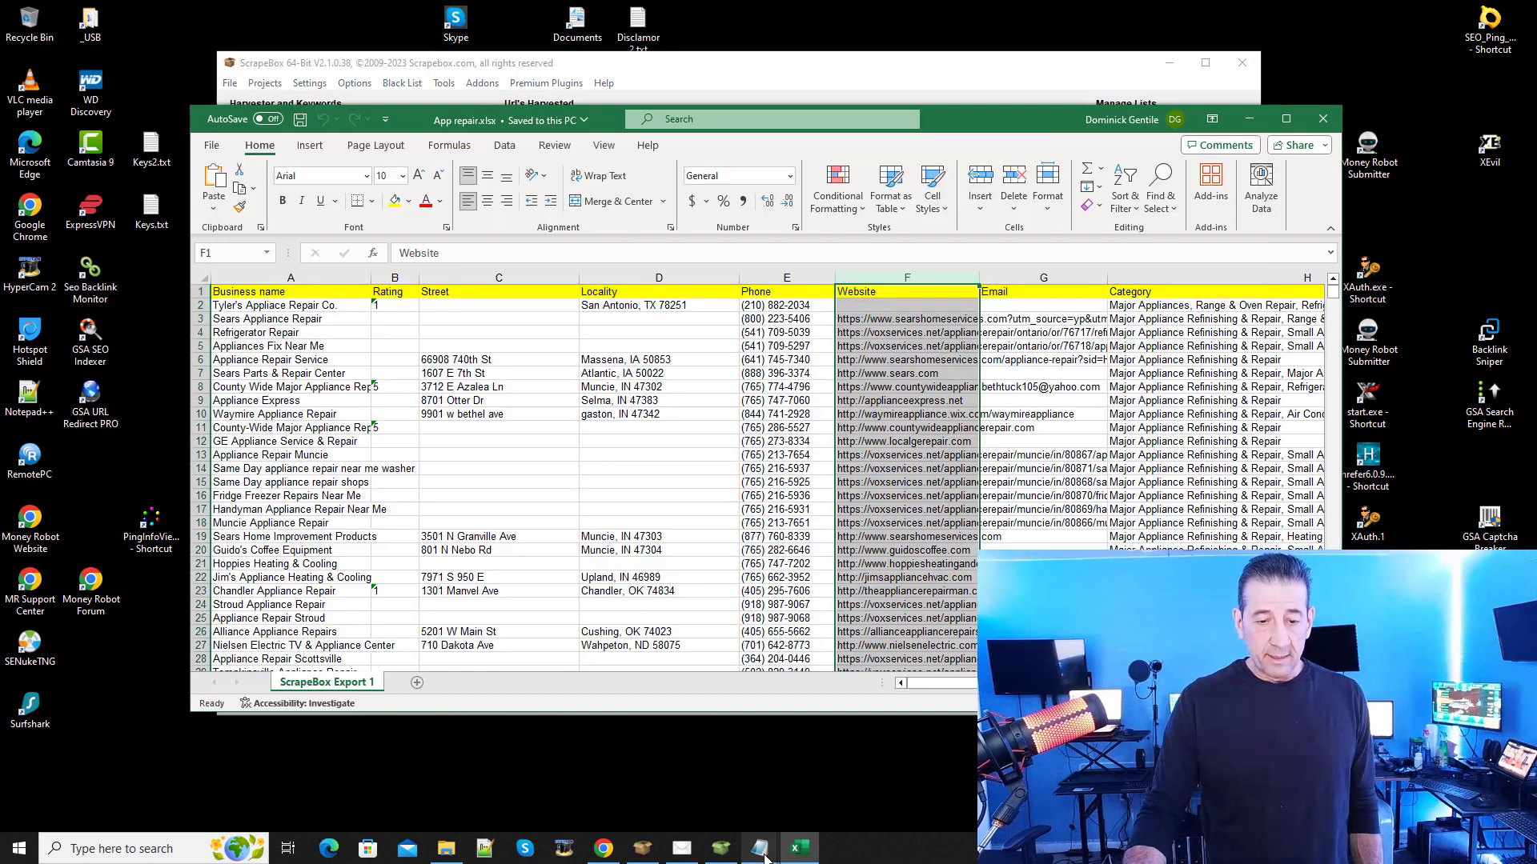
Step: Close all the open Notepad text files and the YPScraper window
mouse_move(748, 854)
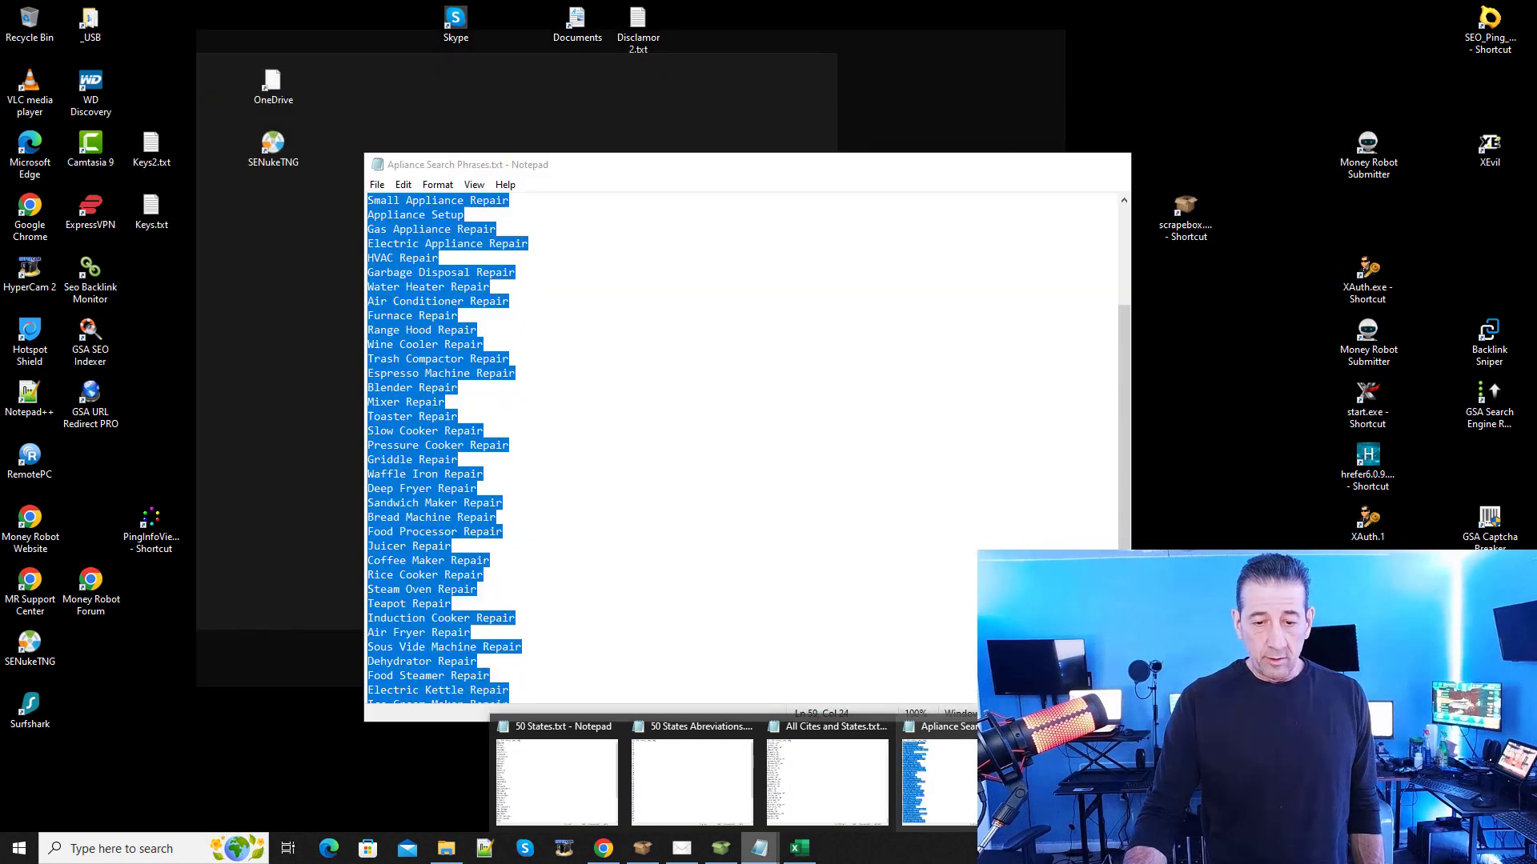
left_click(1017, 727)
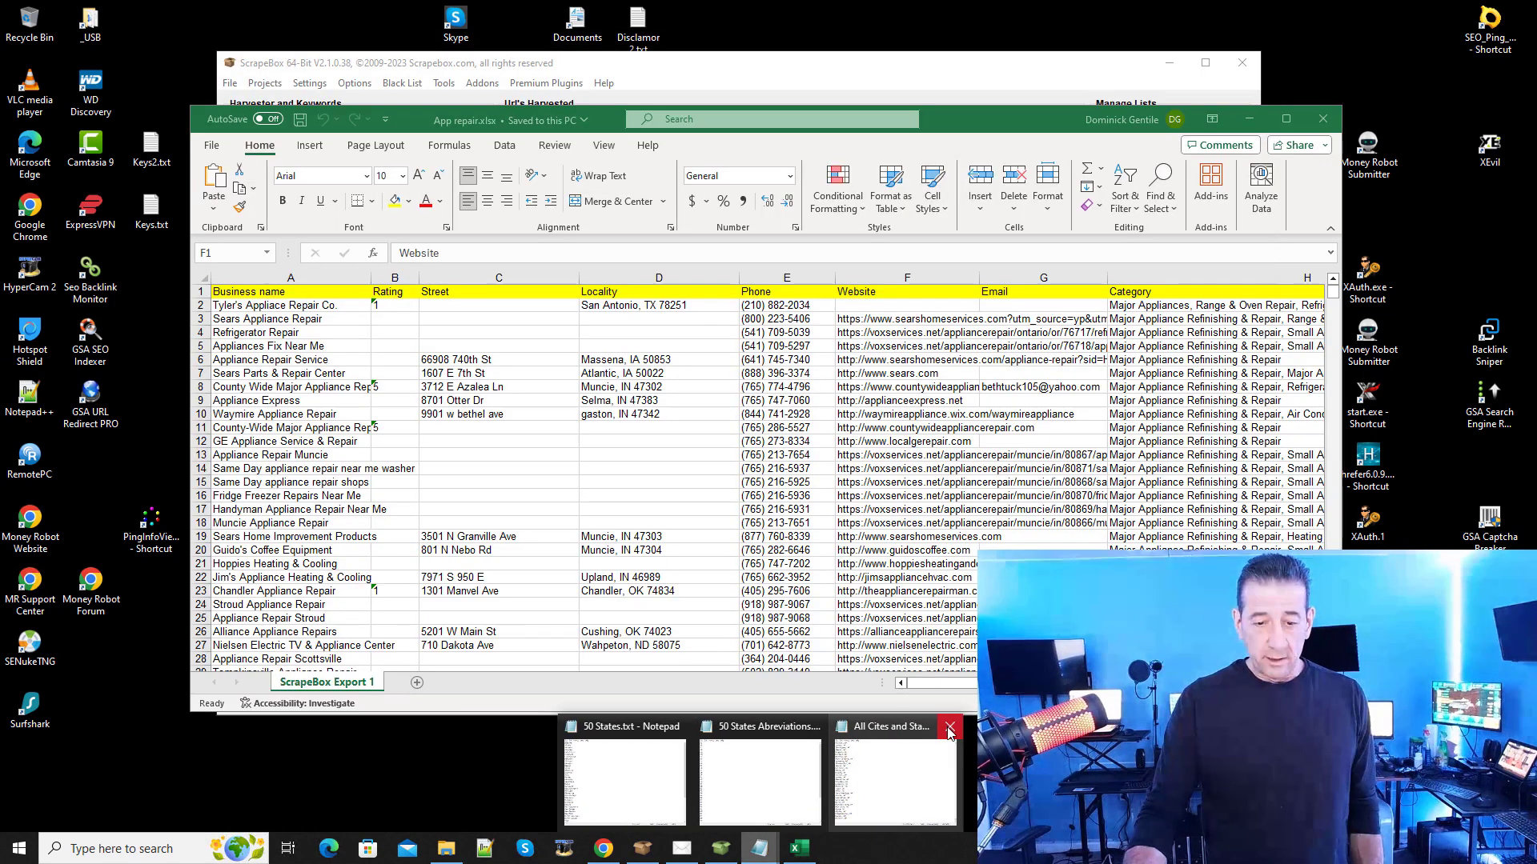
left_click(948, 726)
left_click(881, 726)
left_click(810, 727)
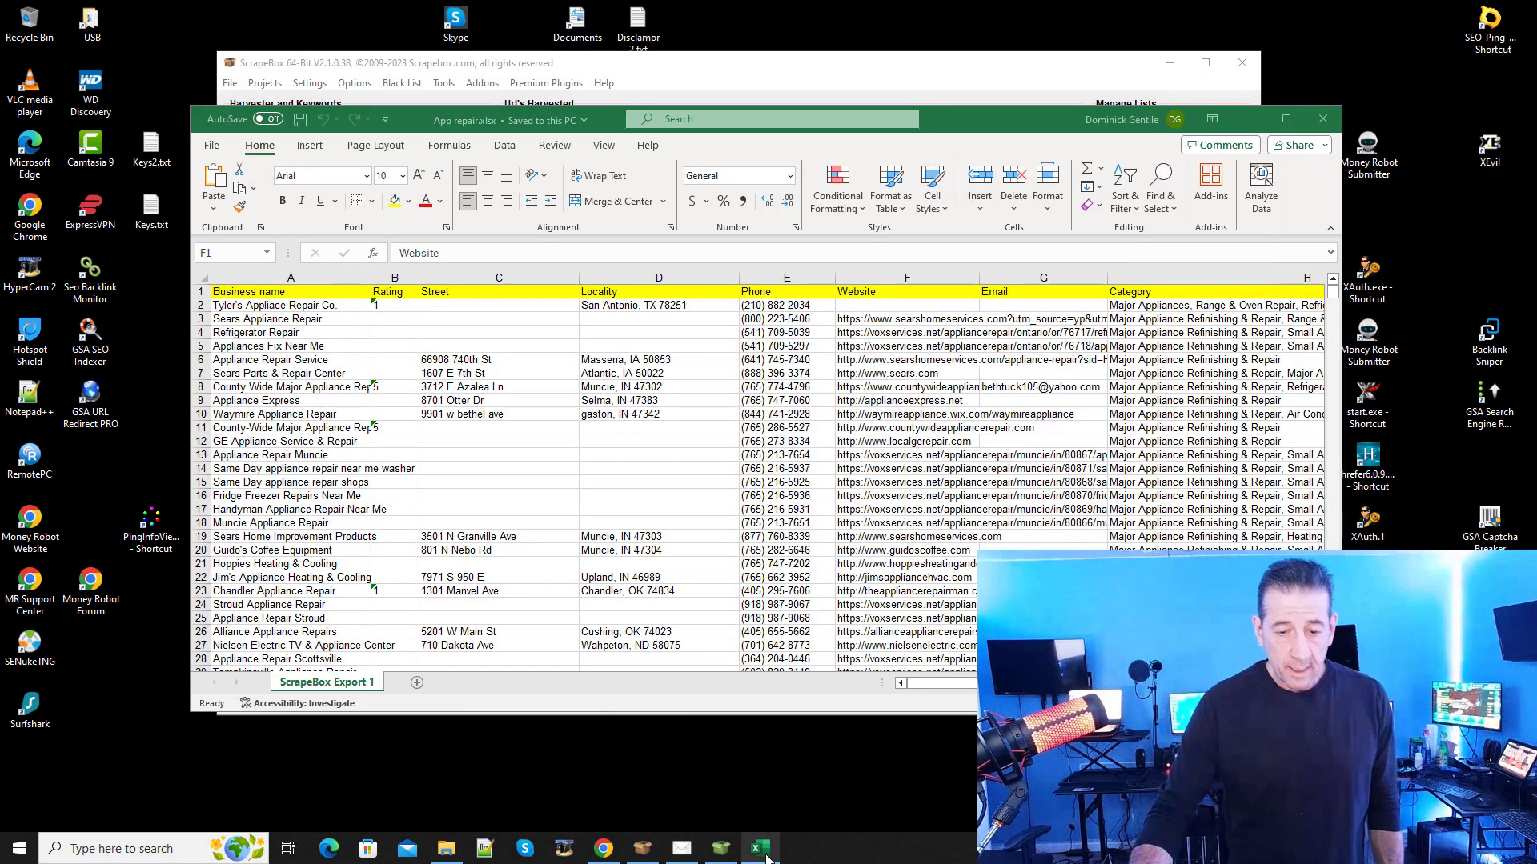
left_click(720, 848)
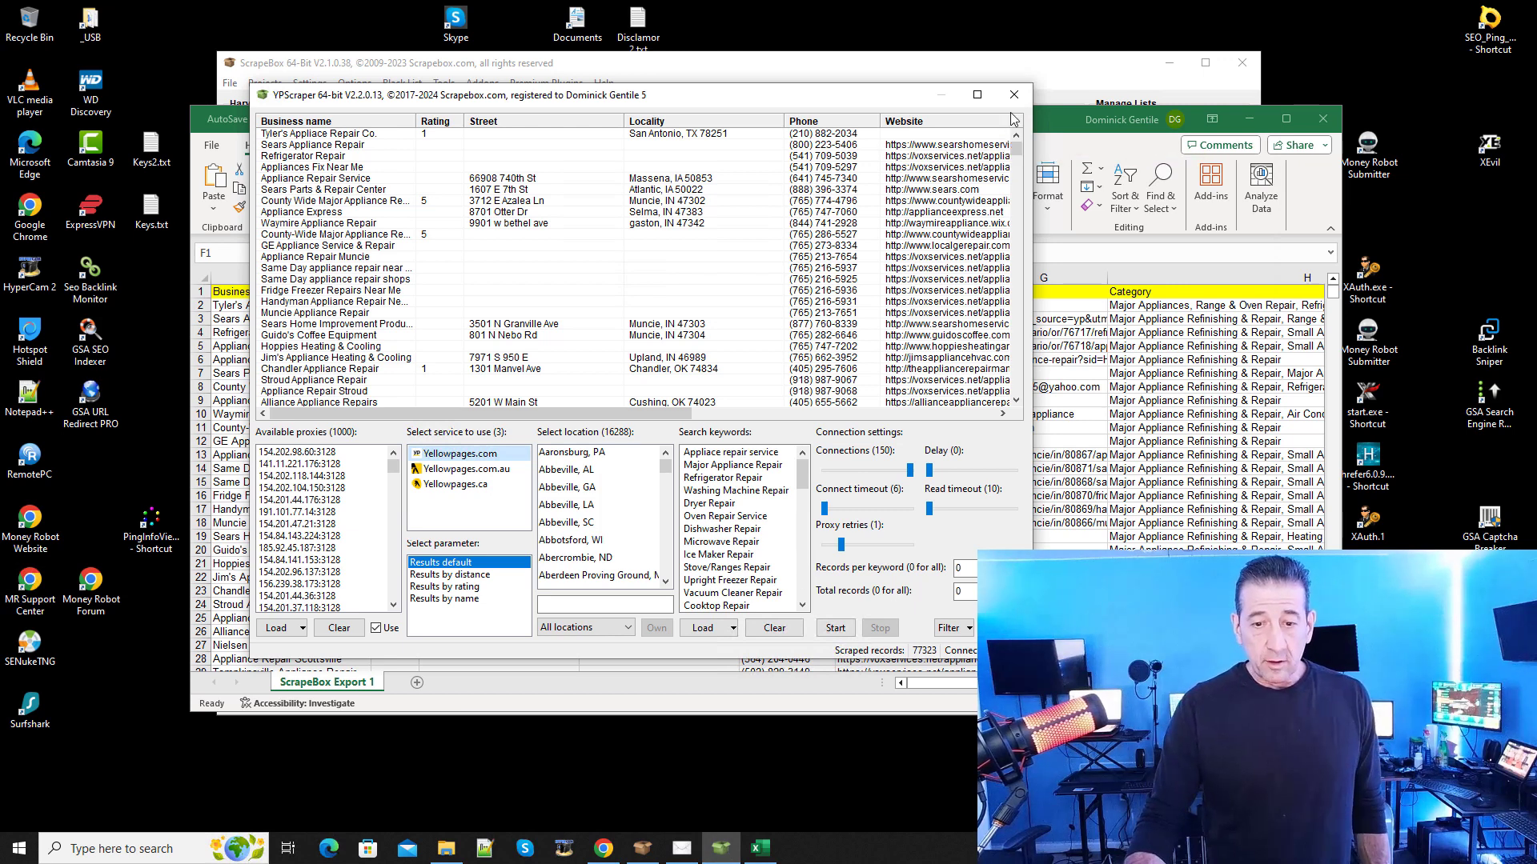
left_click(1013, 97)
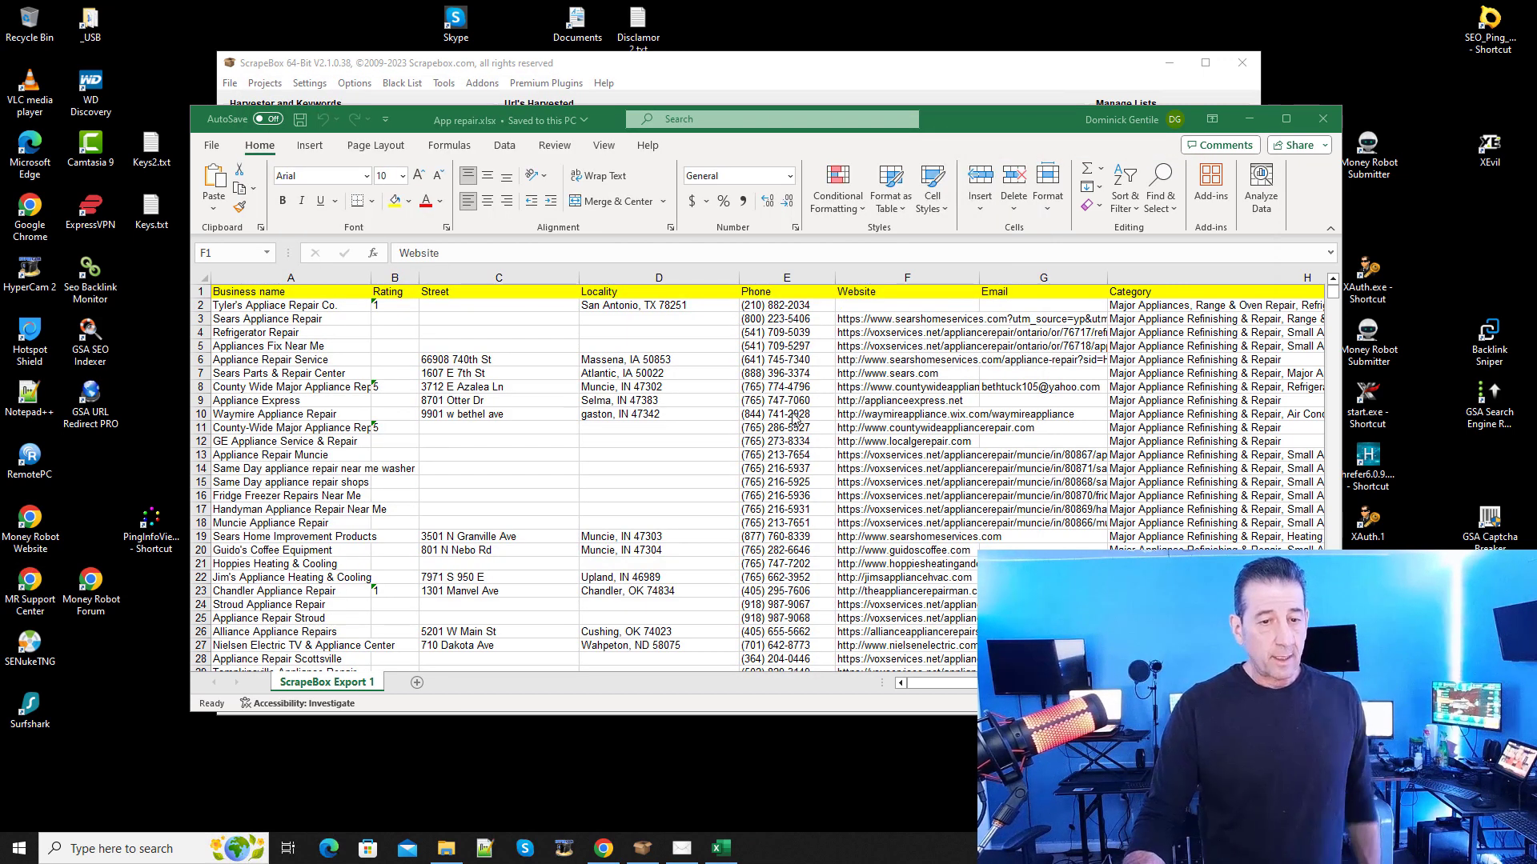
Step: Copy the selected Website column in App repair.xlsx and minimize Excel
left_click_drag(1000, 118, 986, 137)
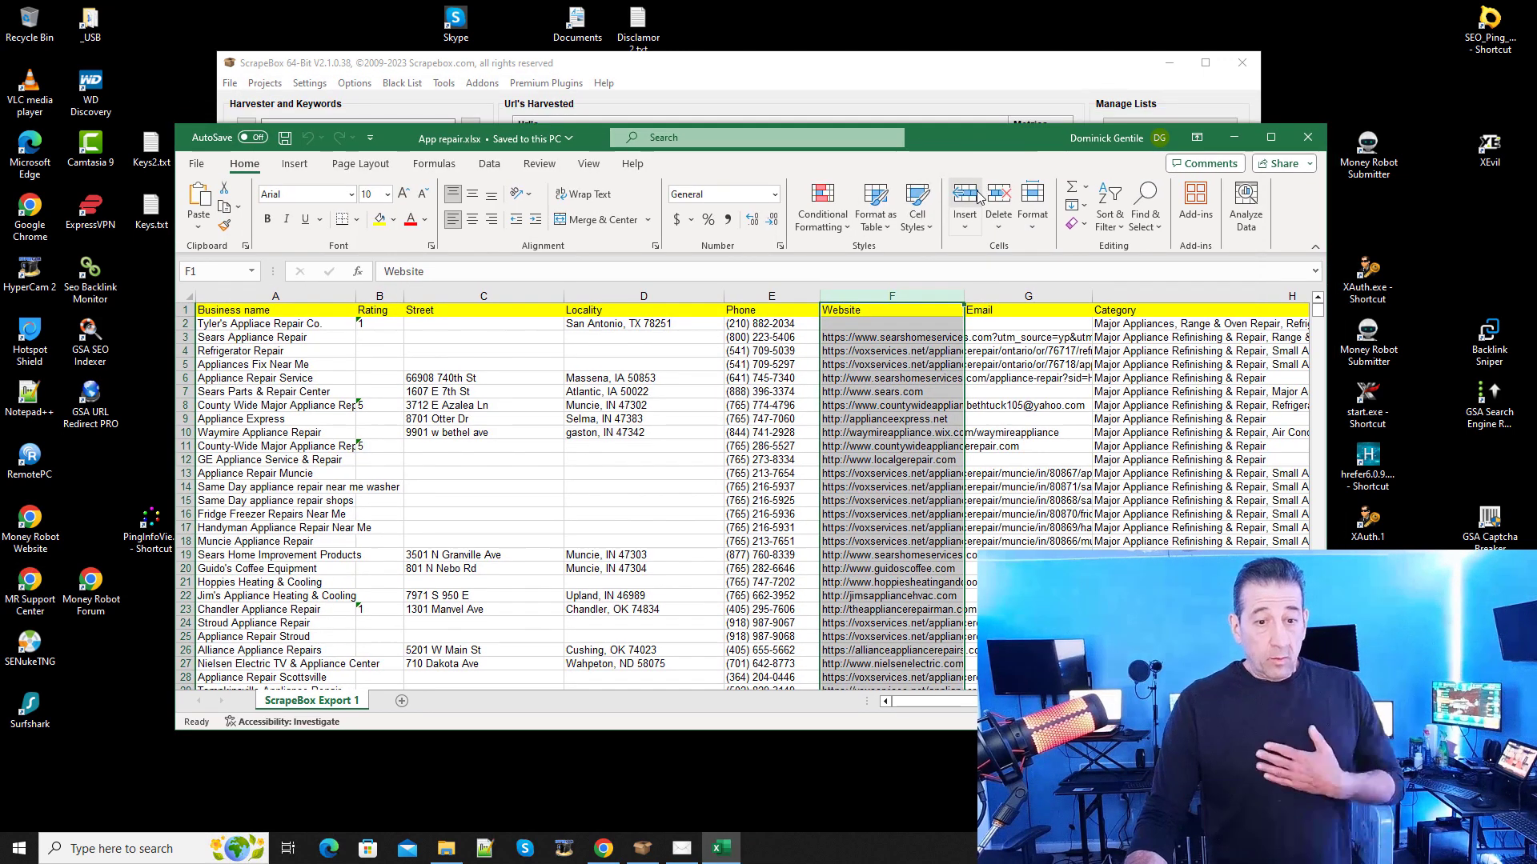
right_click(891, 312)
left_click(936, 383)
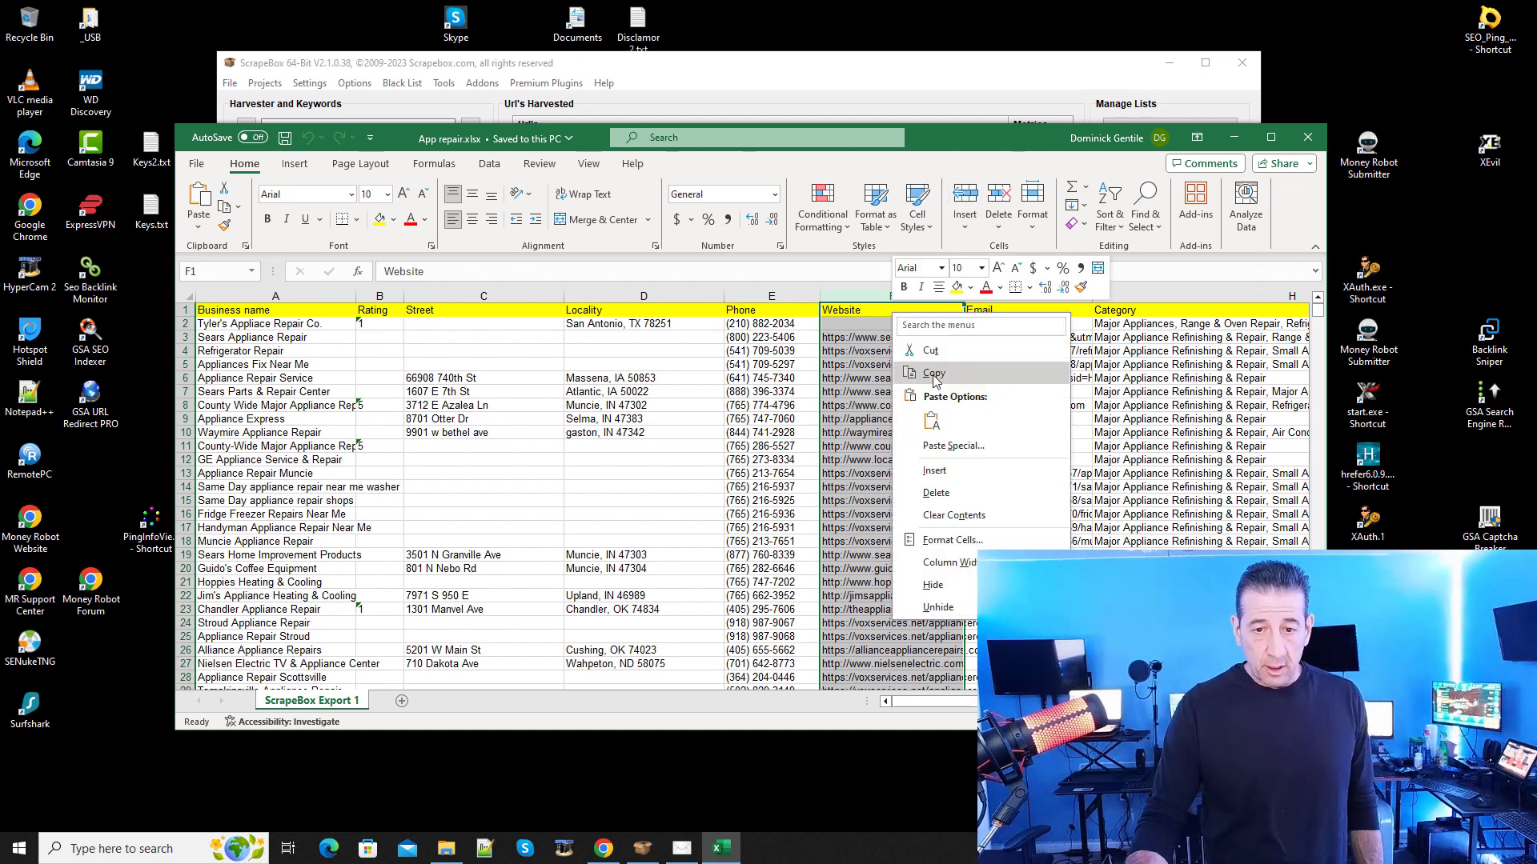
left_click(1234, 137)
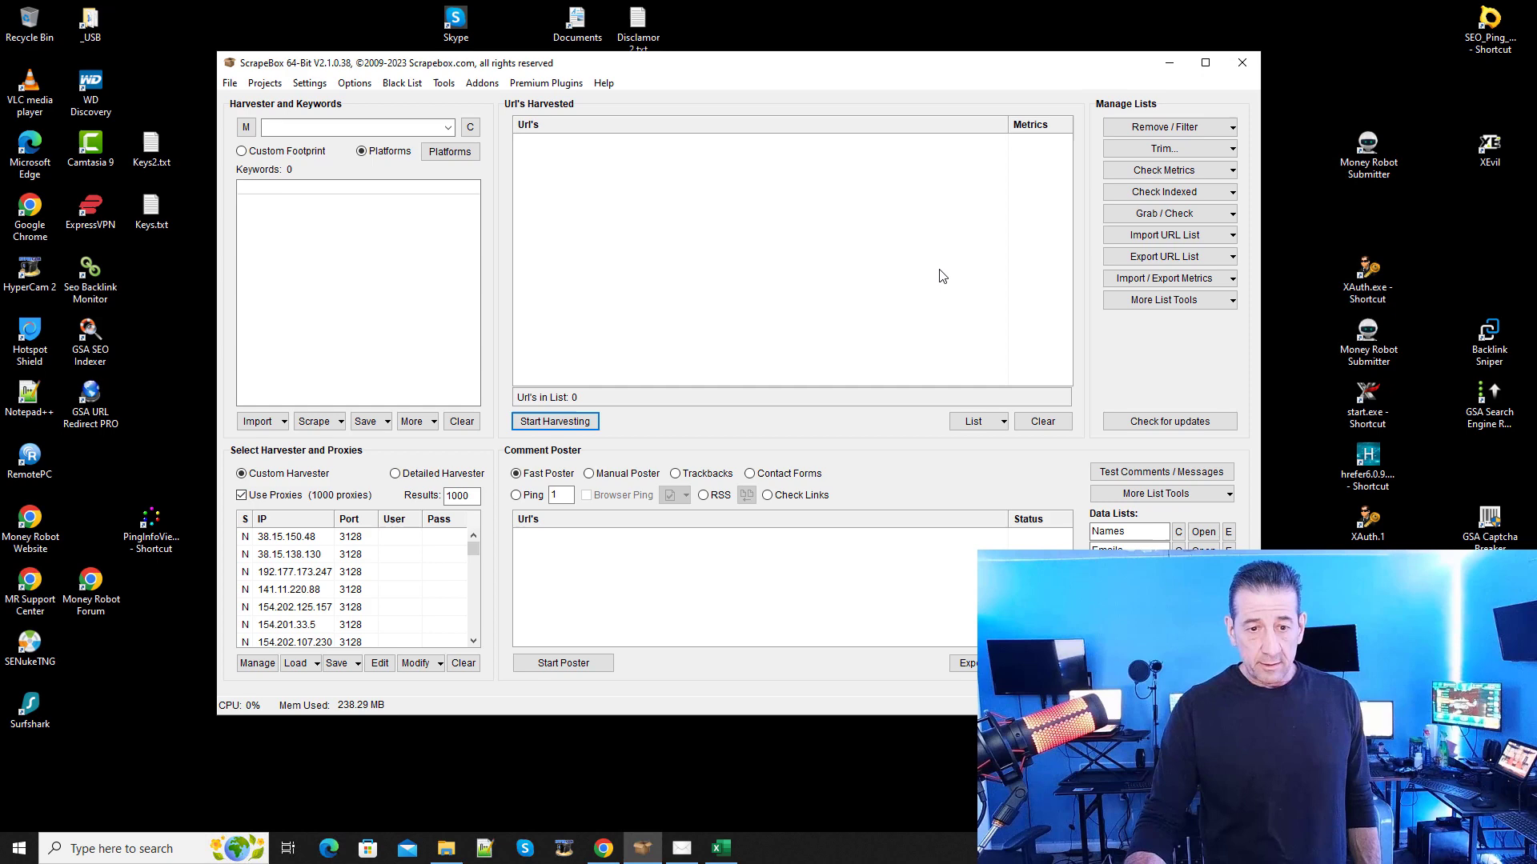
Step: Paste the copied websites into ScrapeBox's harvested URL list and remove the "Website" header entry
right_click(781, 204)
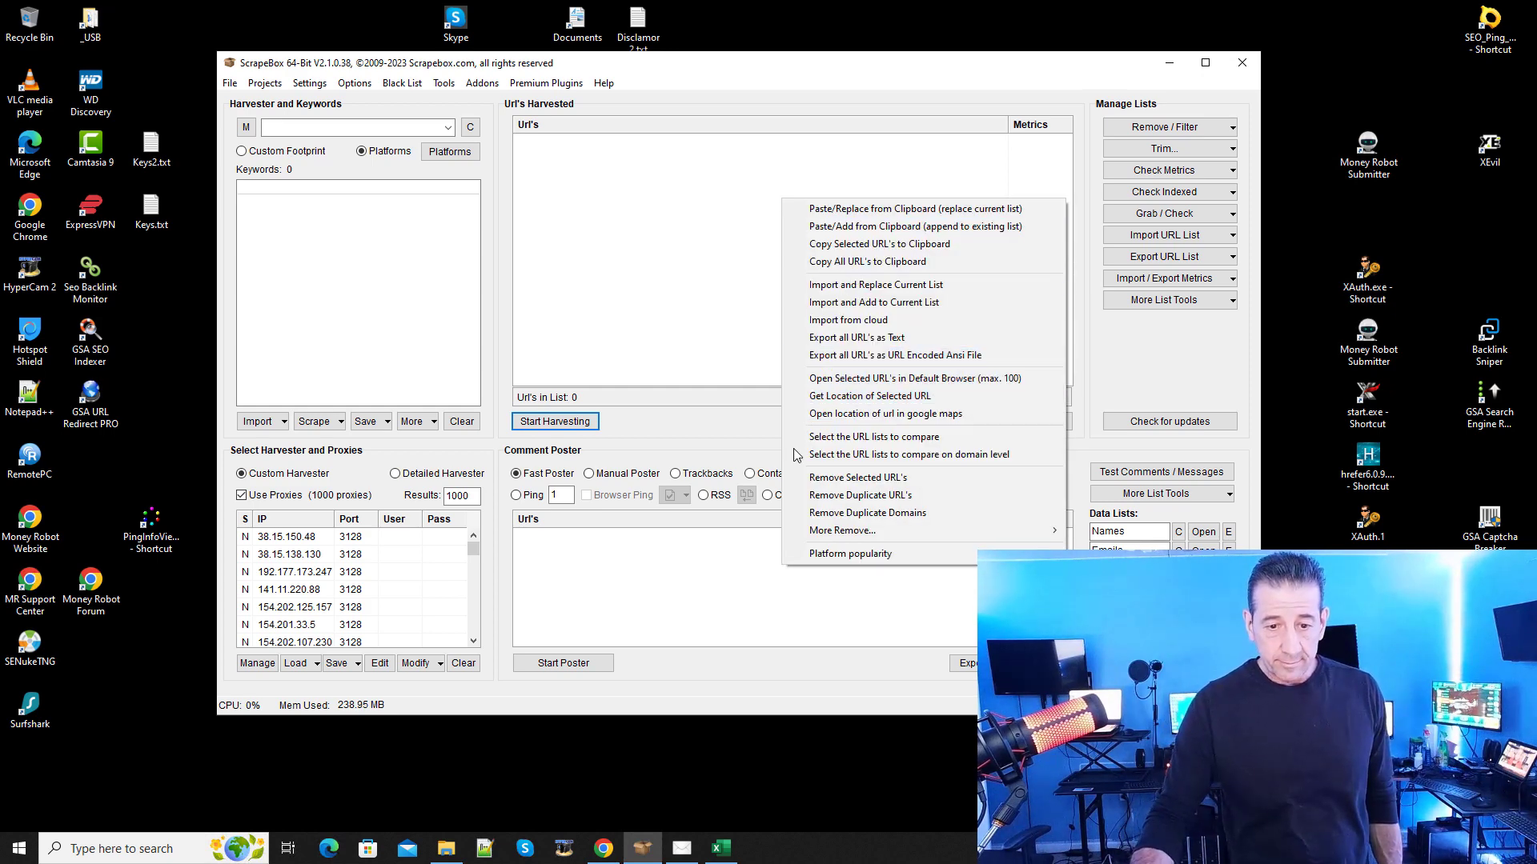
left_click(846, 225)
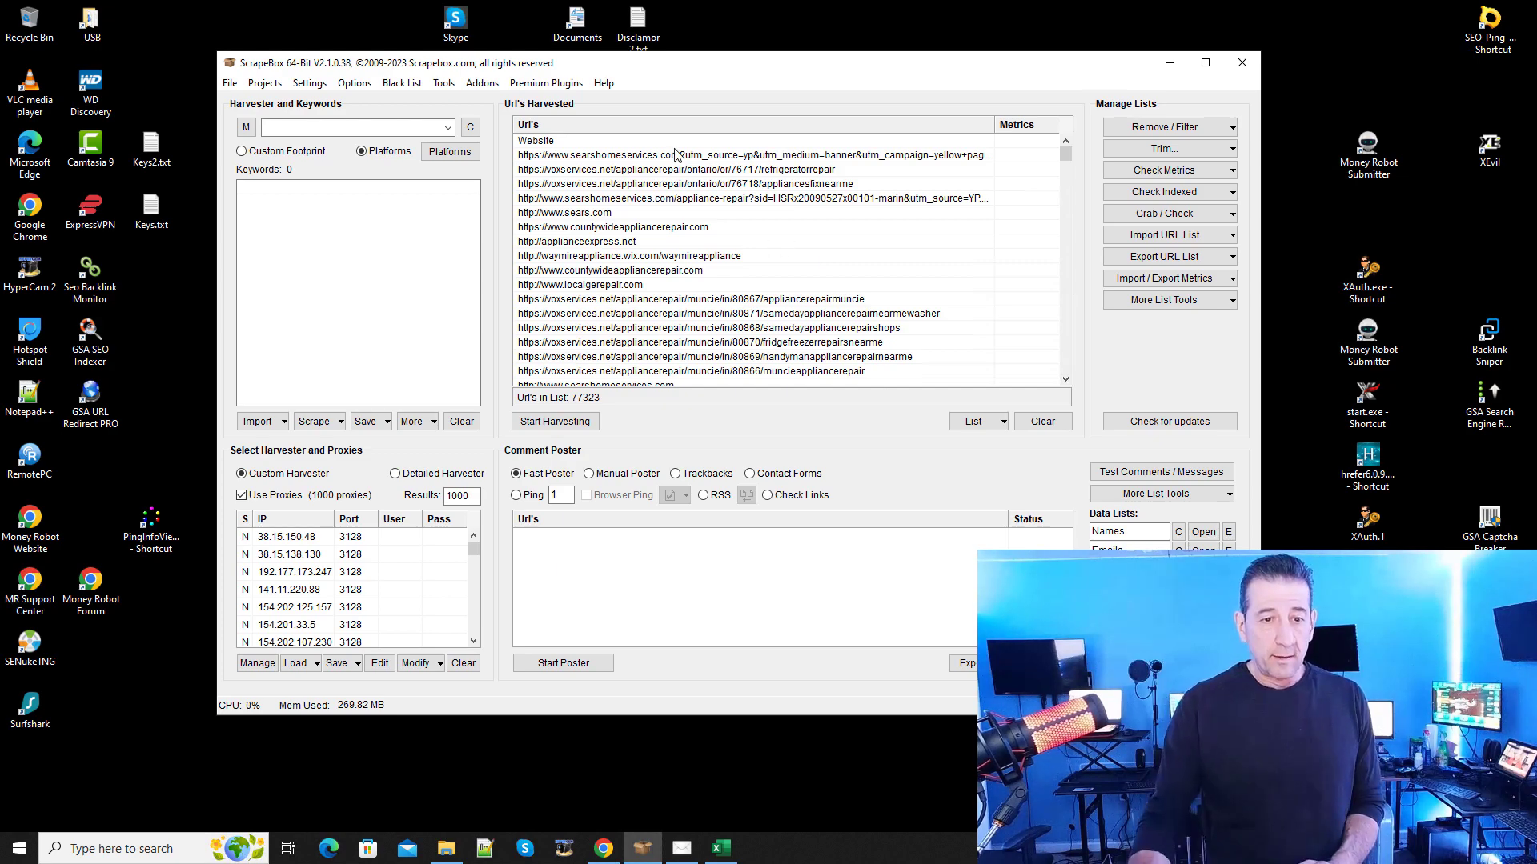
right_click(616, 141)
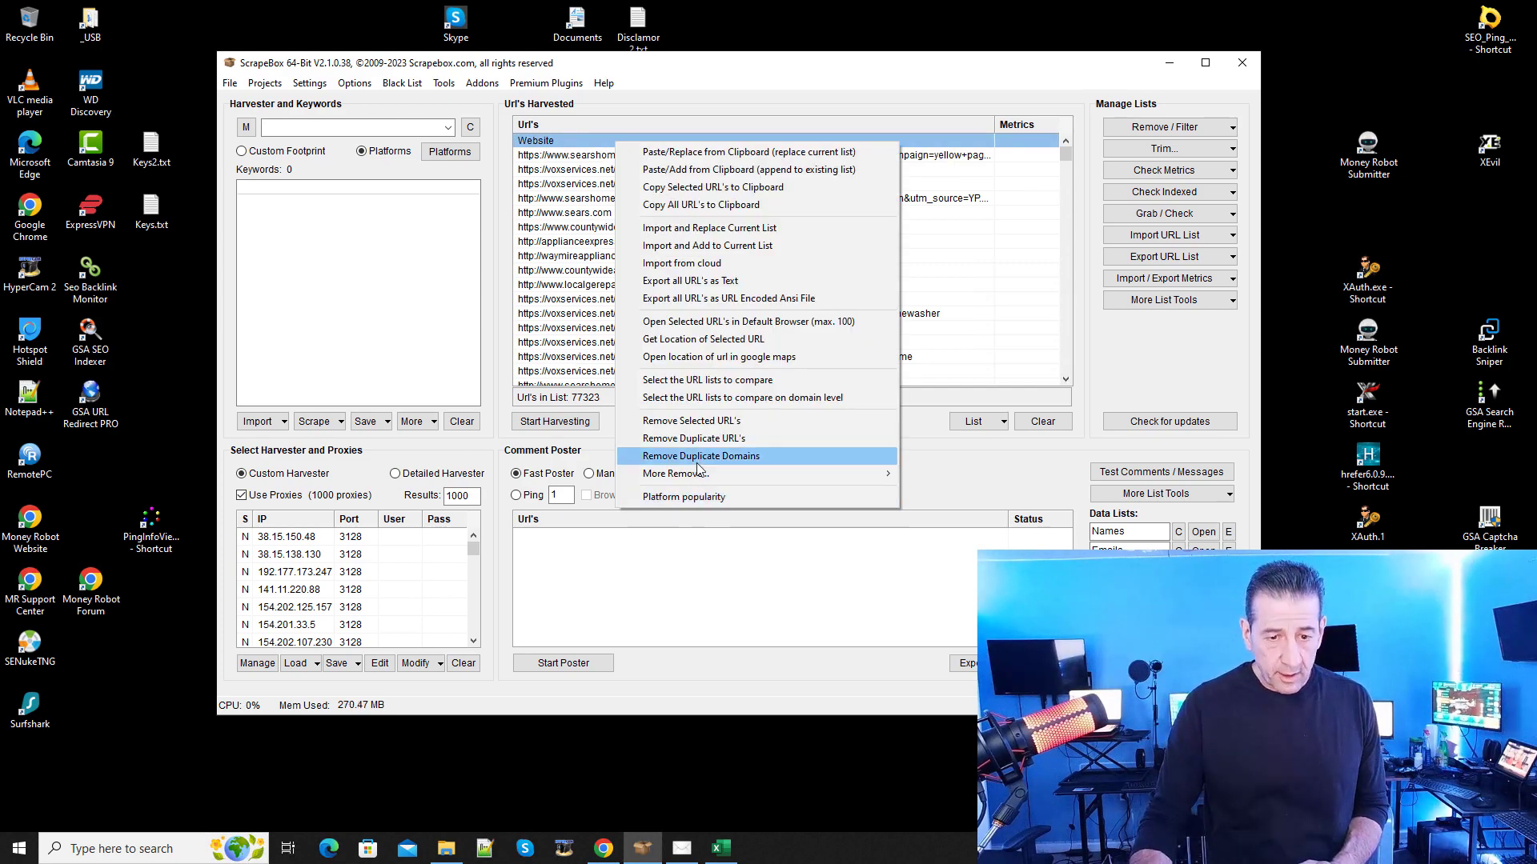
left_click(710, 422)
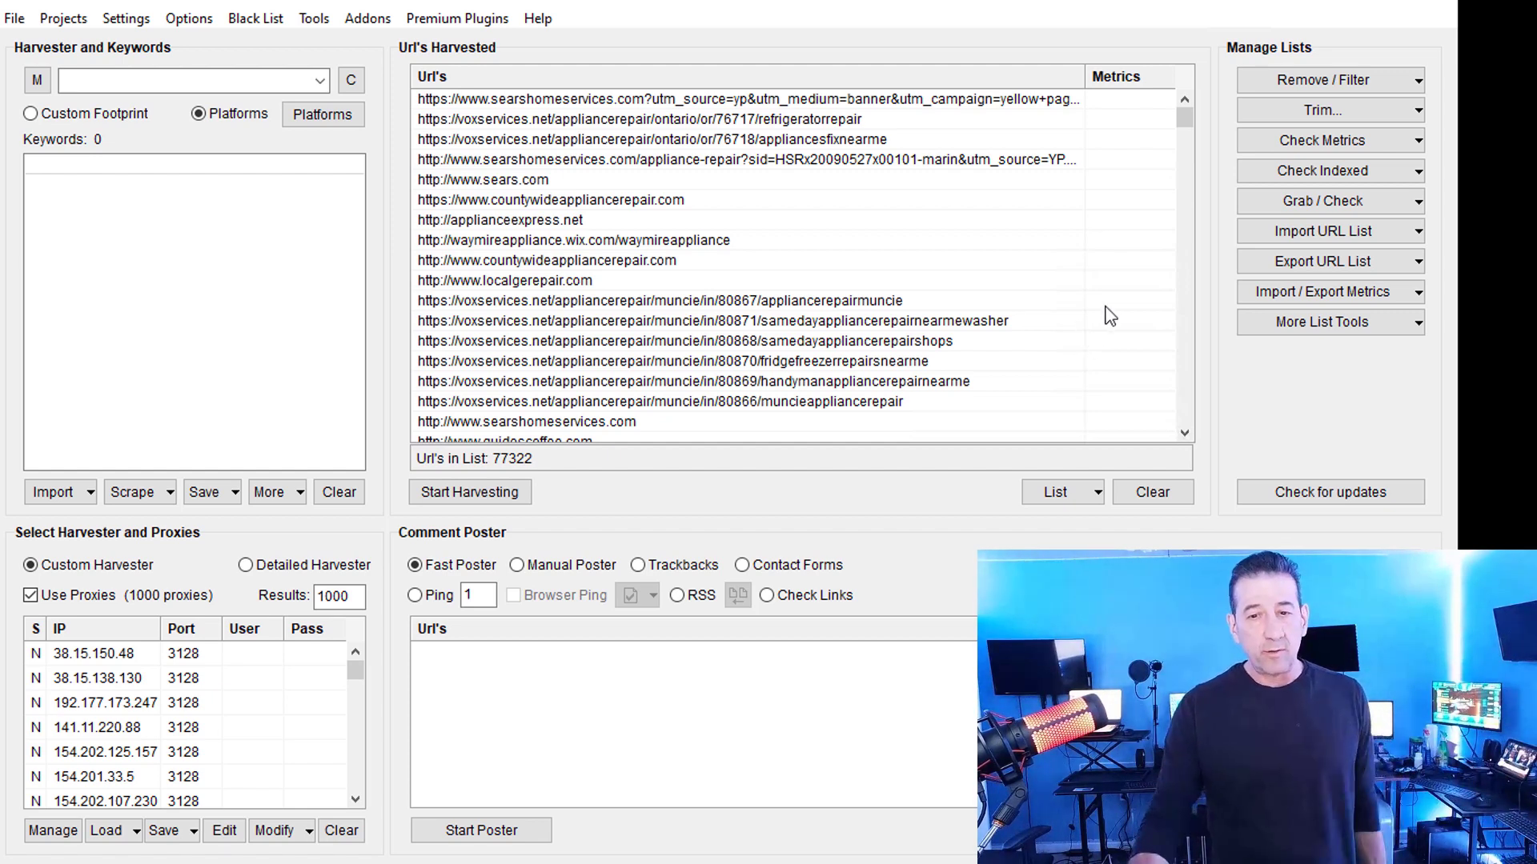
Step: Filter the harvested list by removing entries whose host is an IP and entries which are not URLs
left_click(1327, 86)
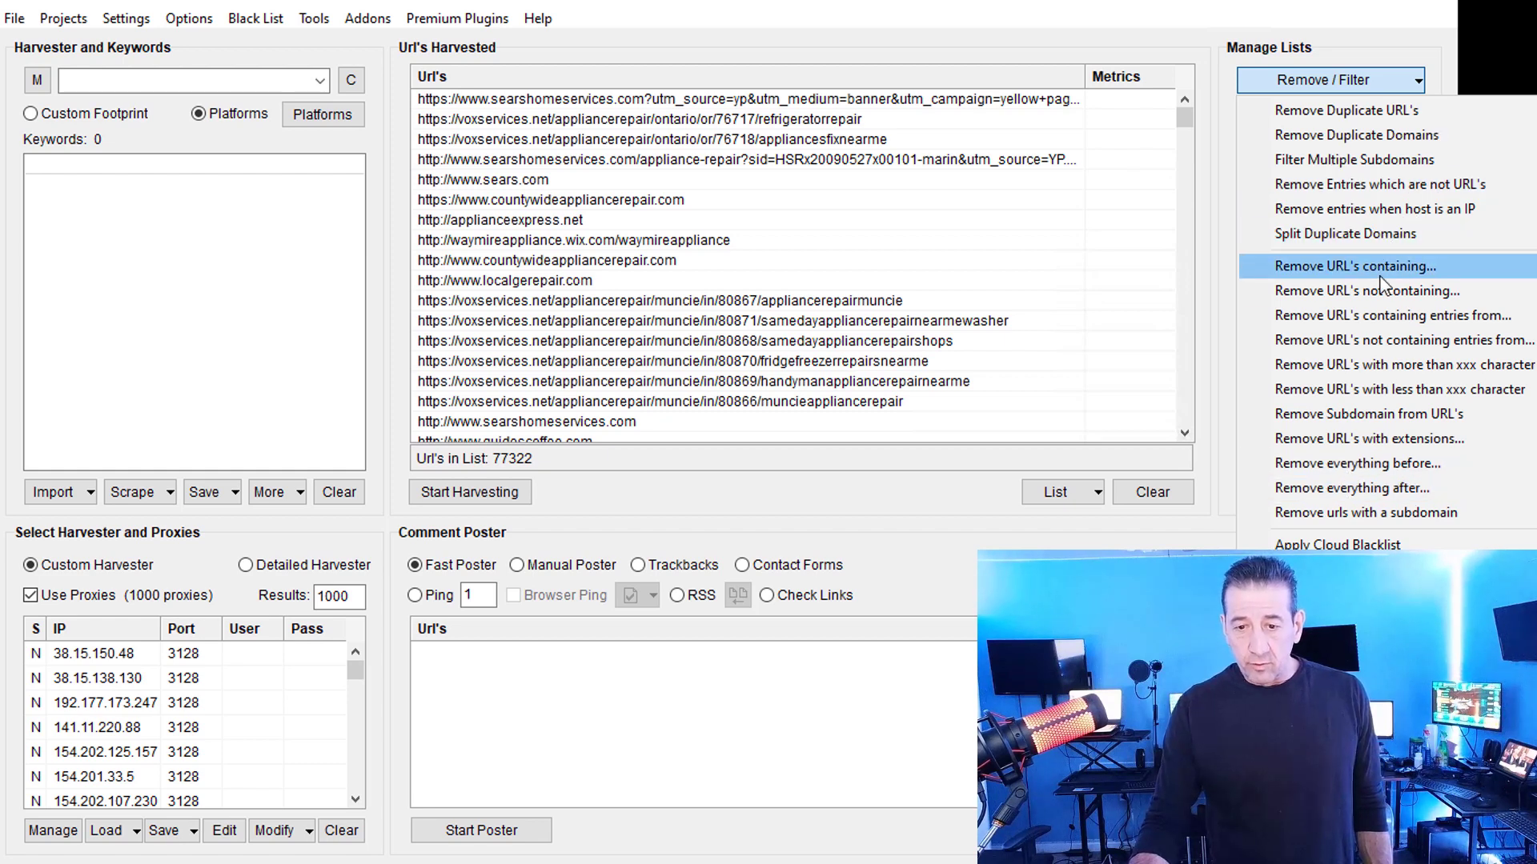
left_click(1380, 212)
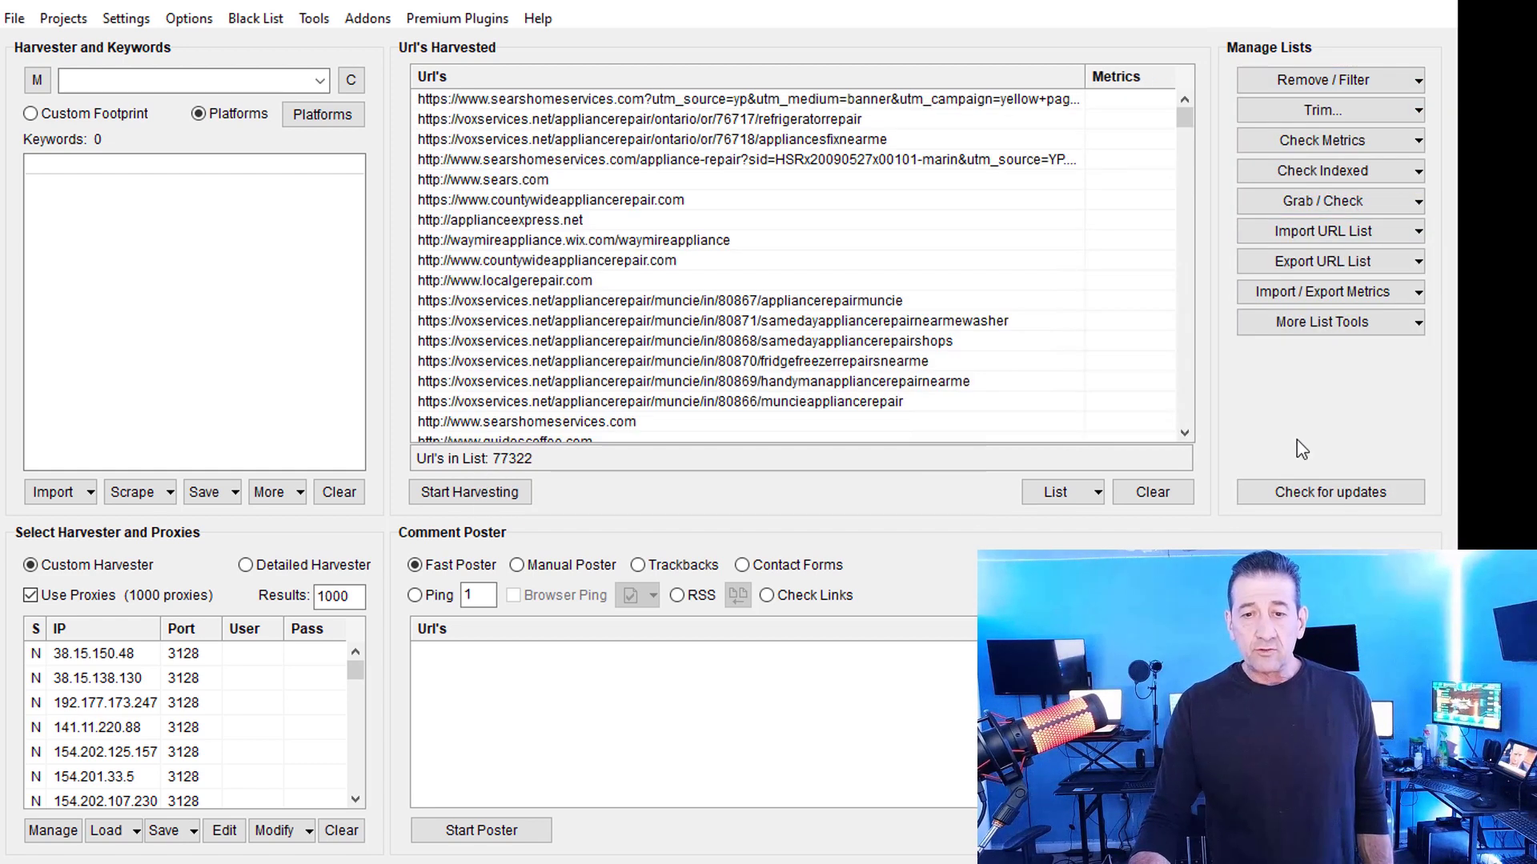
left_click(1338, 82)
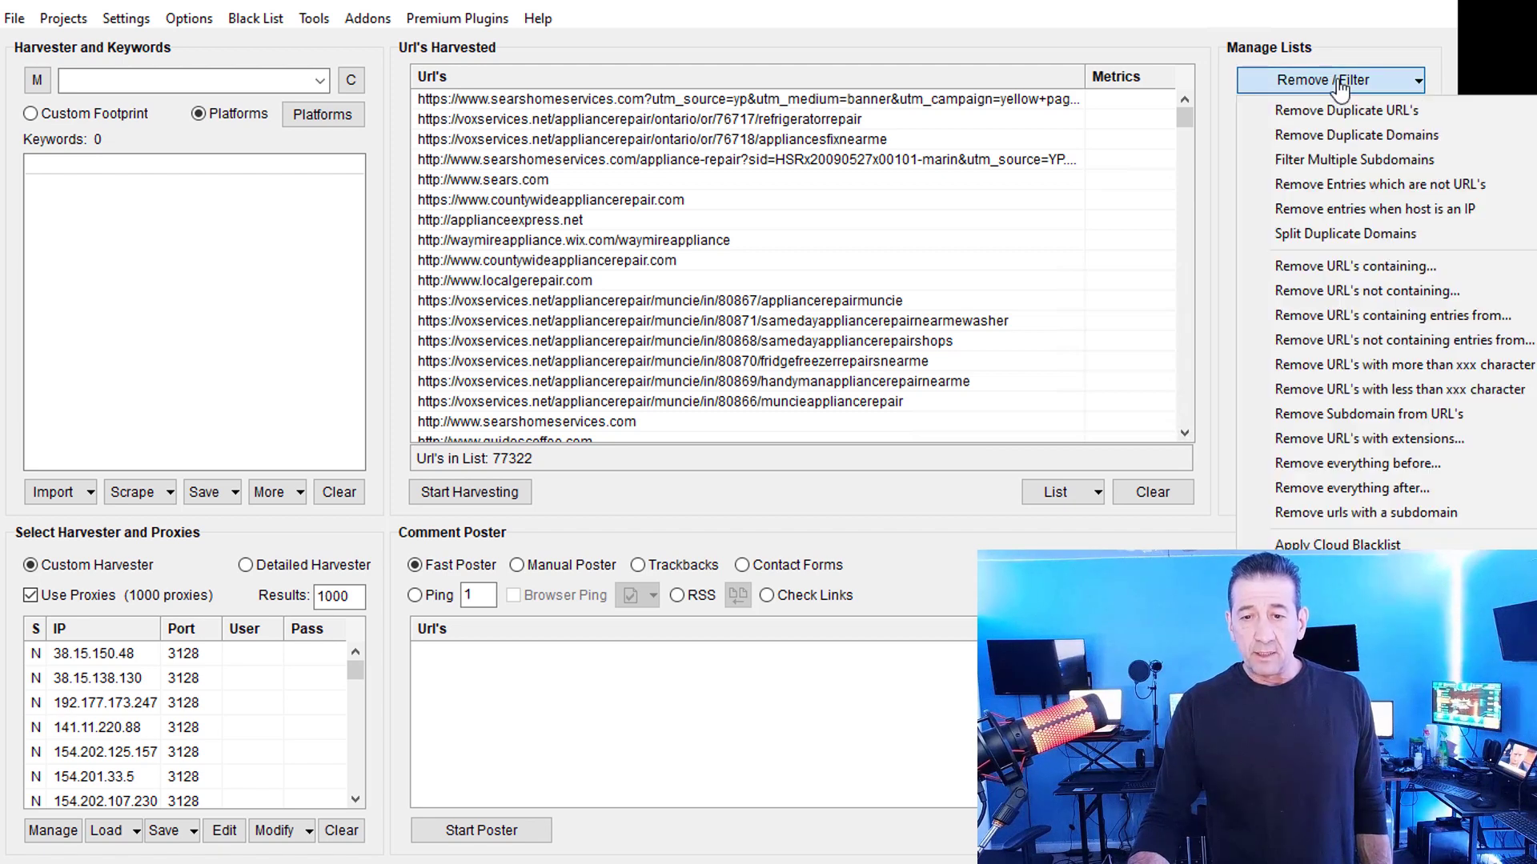
left_click(1366, 187)
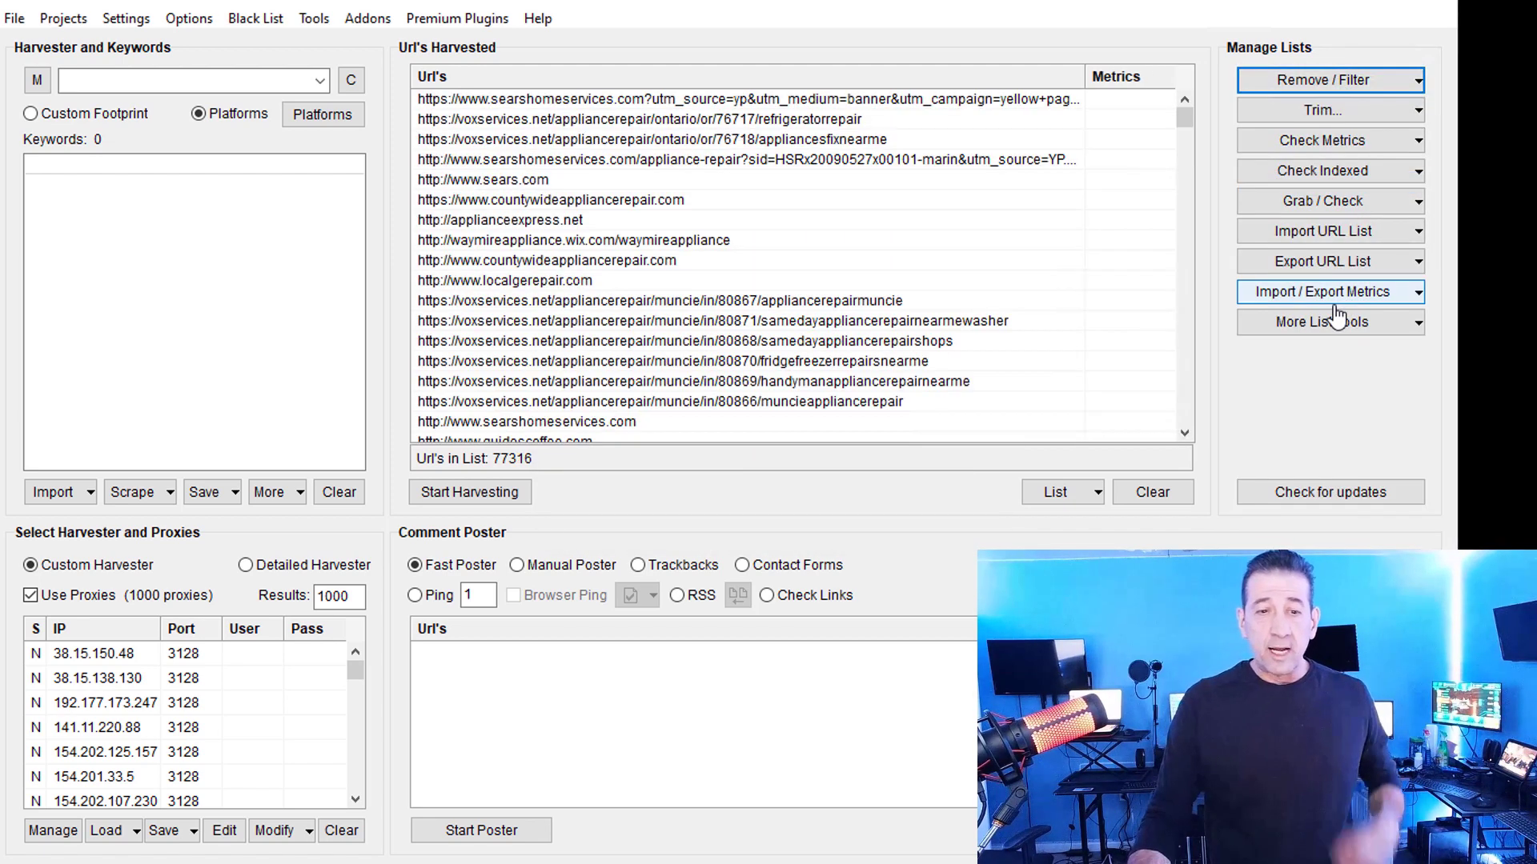
Step: Remove the duplicate URLs and the duplicate domains from the harvested list
left_click(1341, 83)
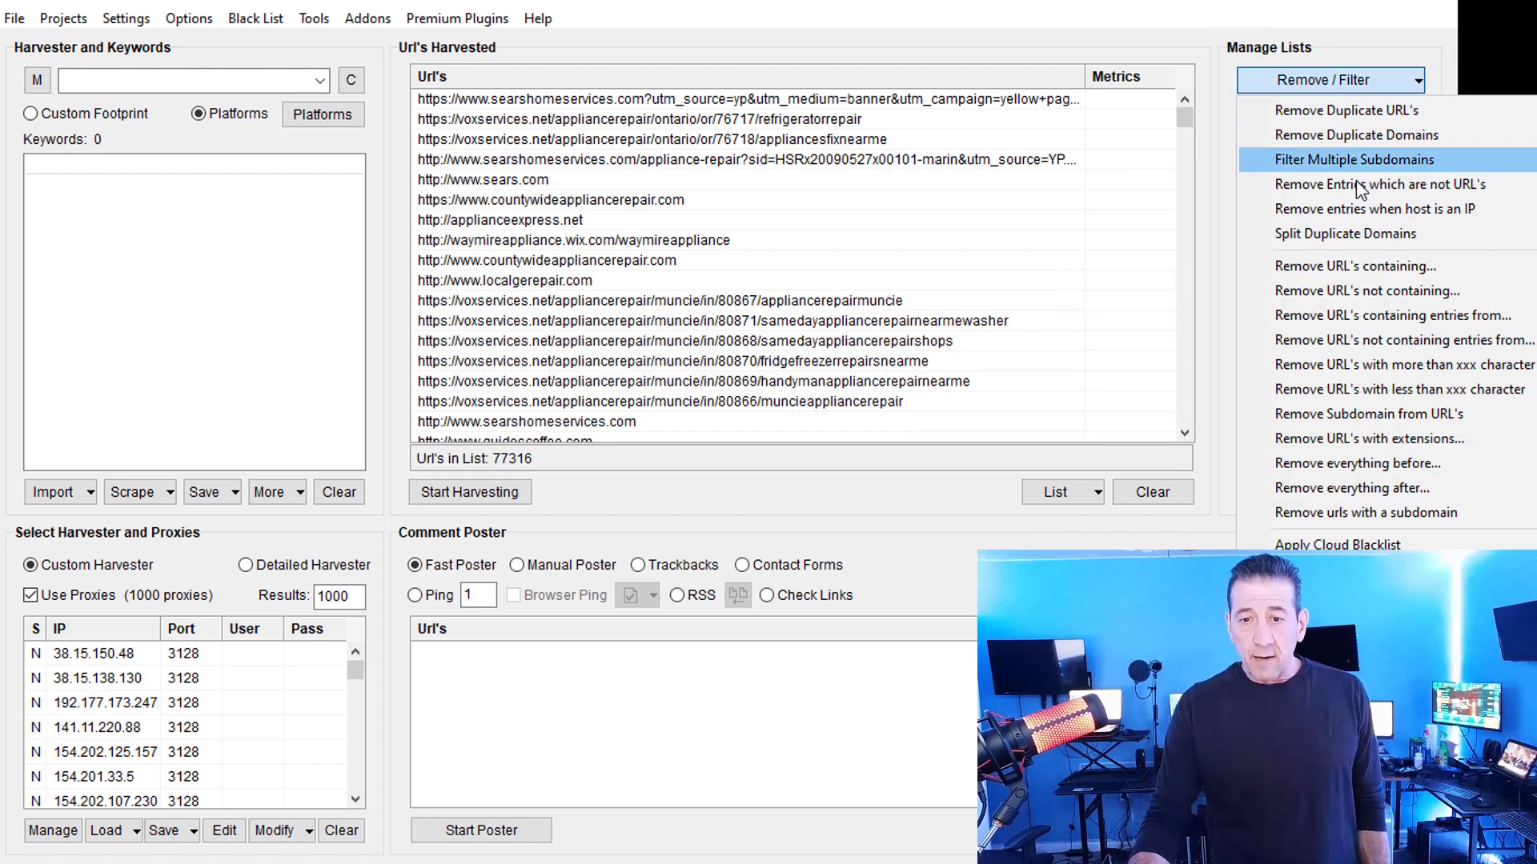
left_click(1378, 112)
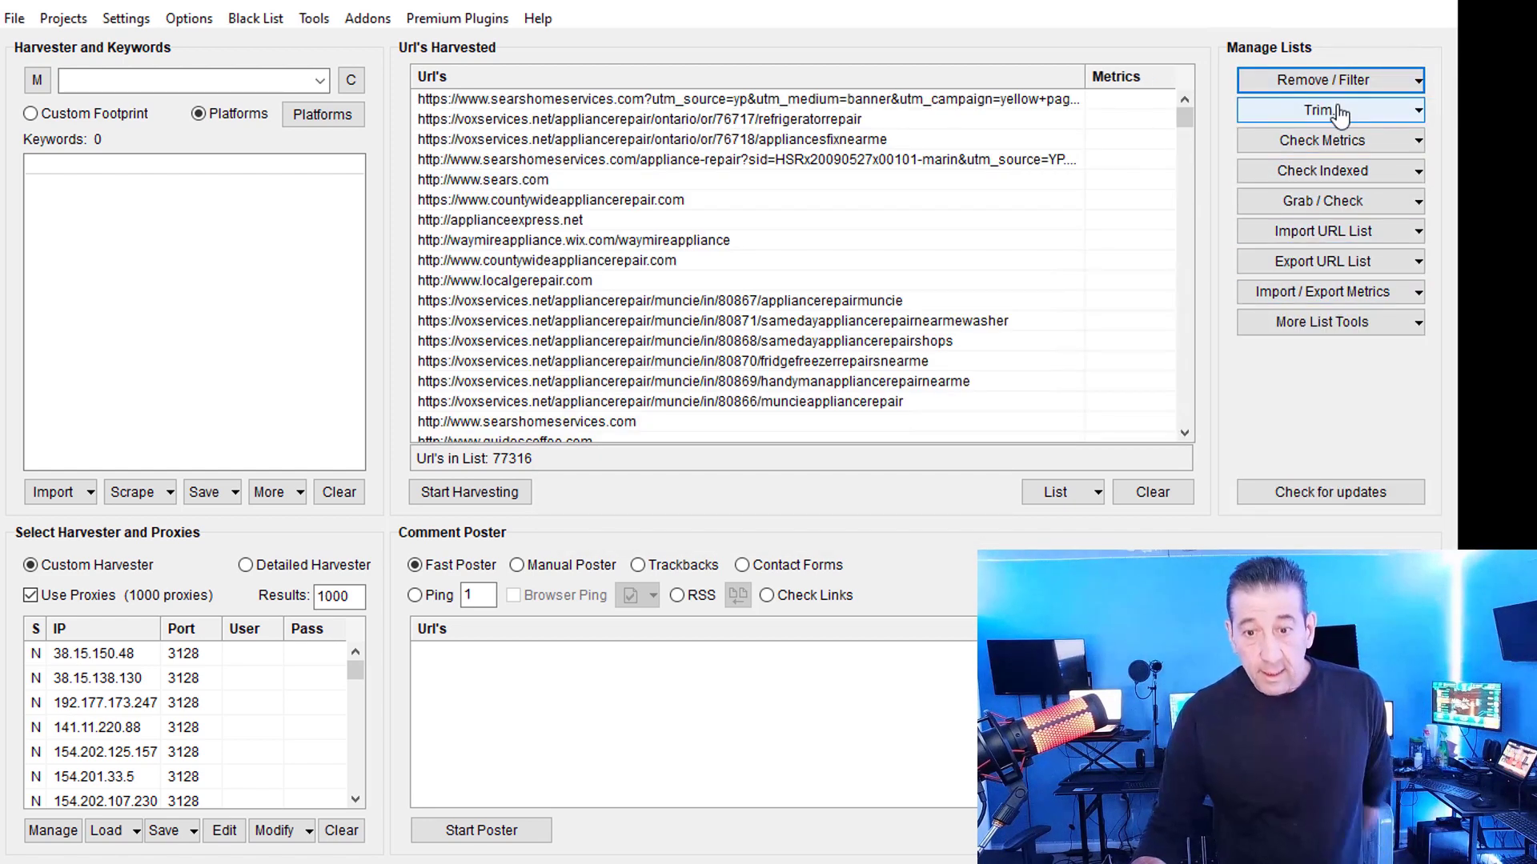
left_click(1353, 79)
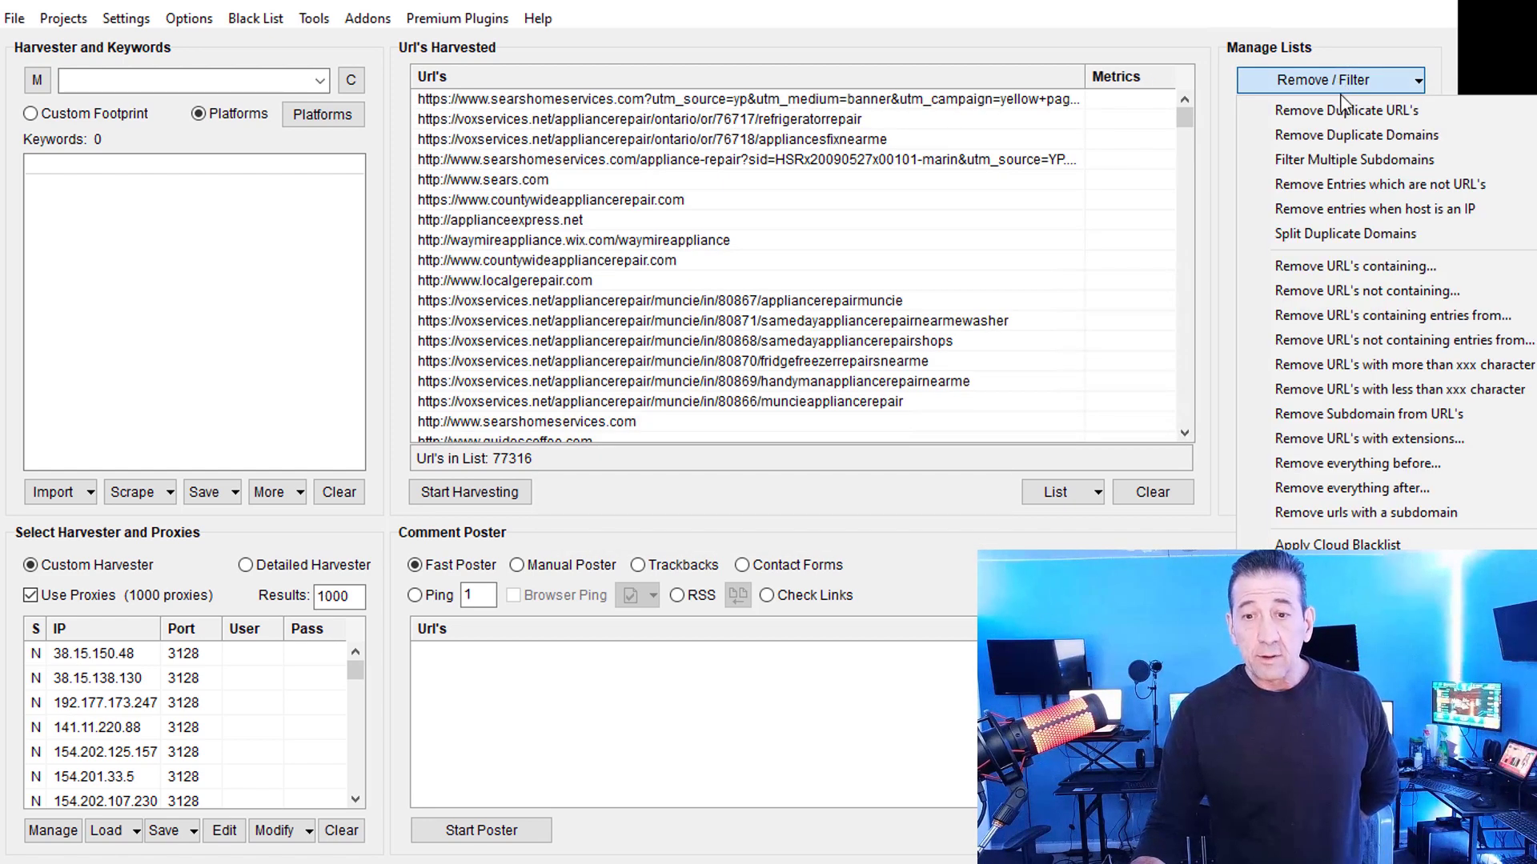
left_click(1341, 136)
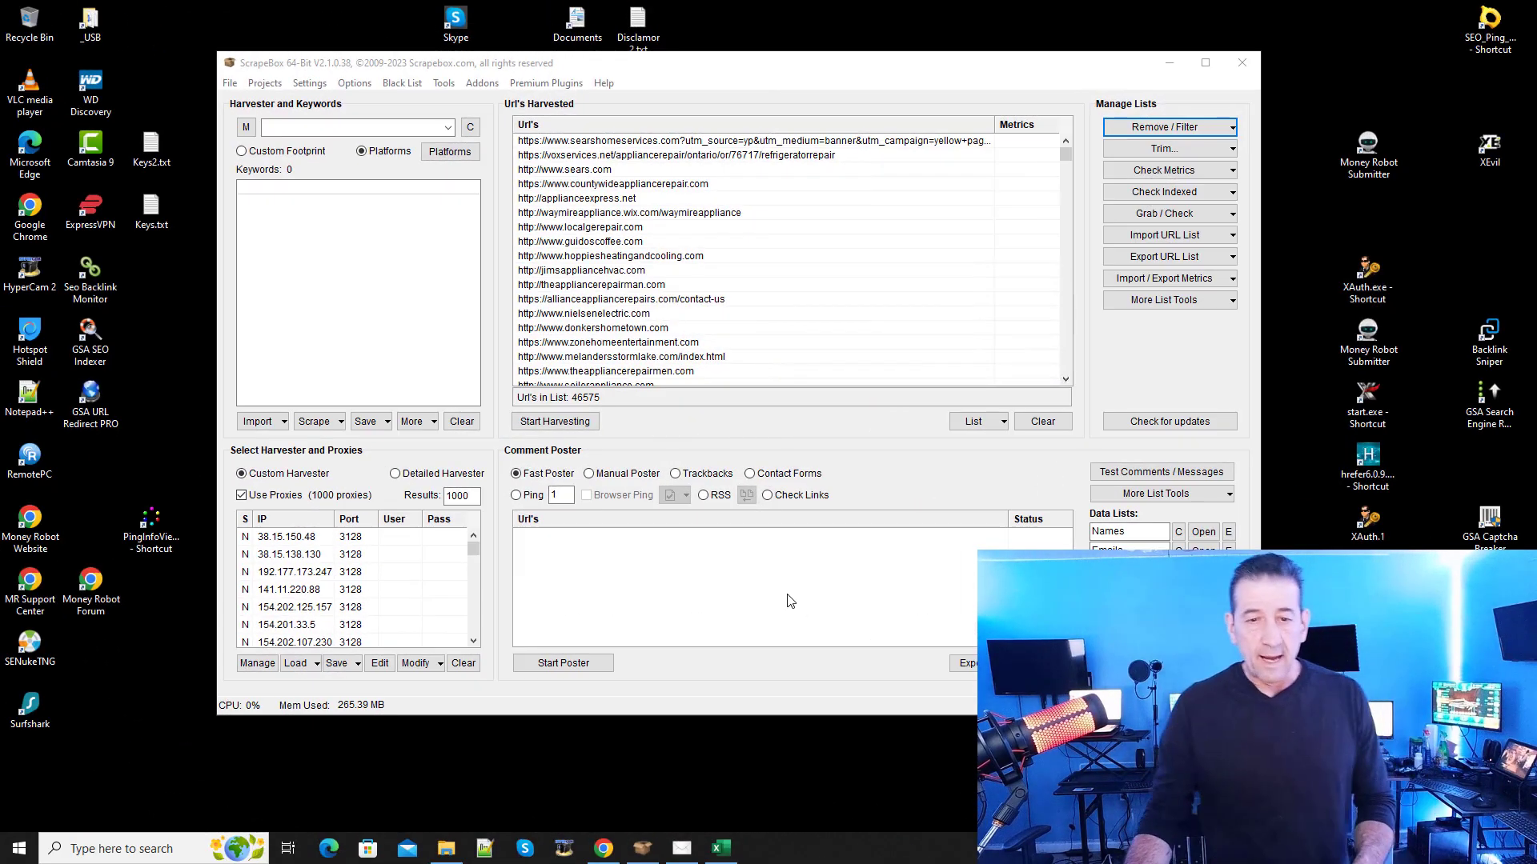
Step: Trim all the harvested URLs to root
left_click(1210, 127)
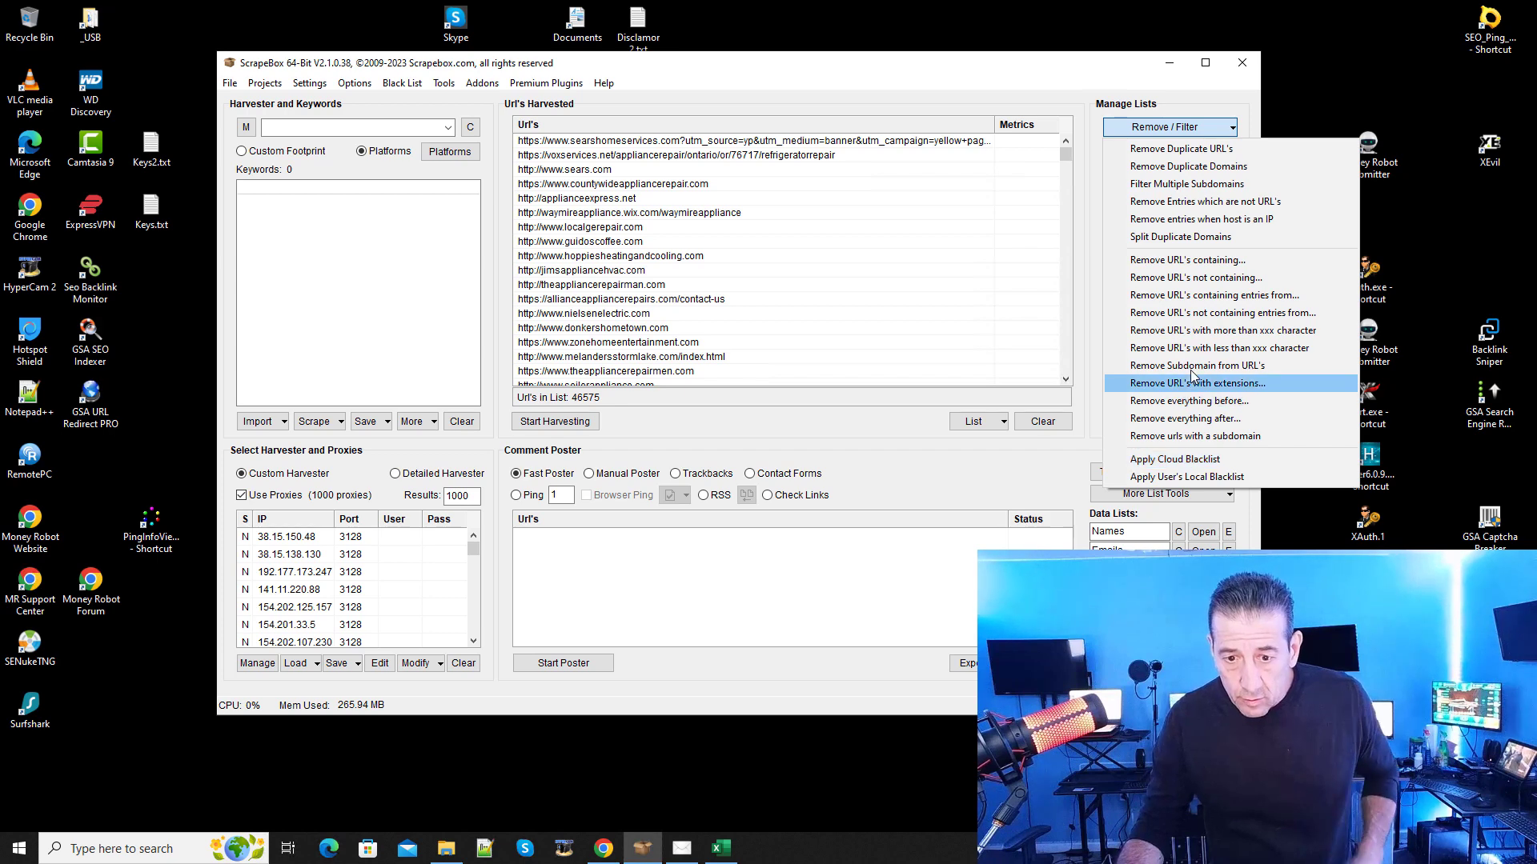
left_click(1096, 242)
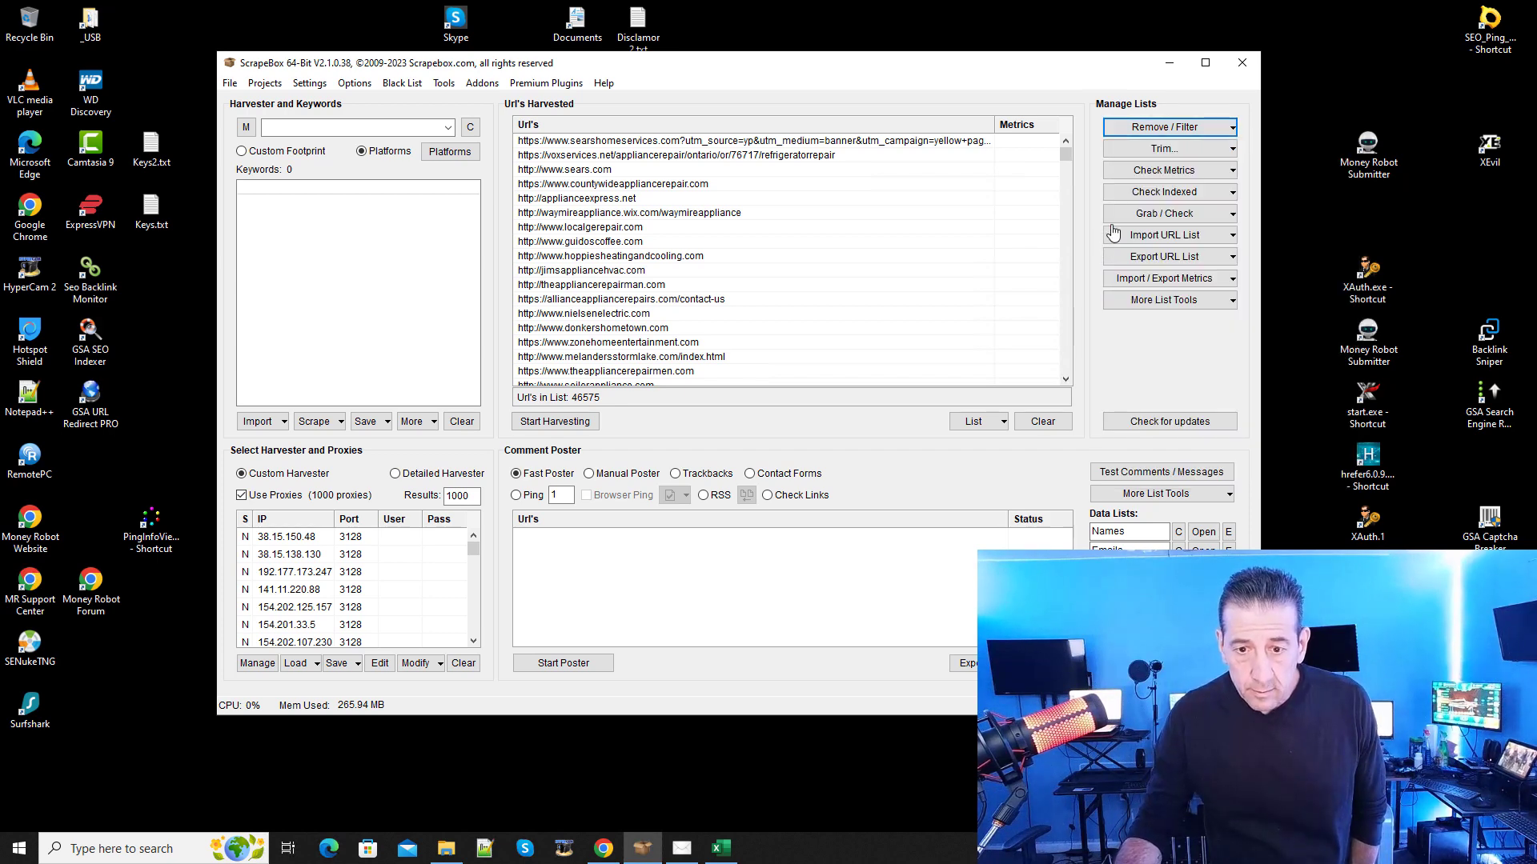
left_click(1169, 149)
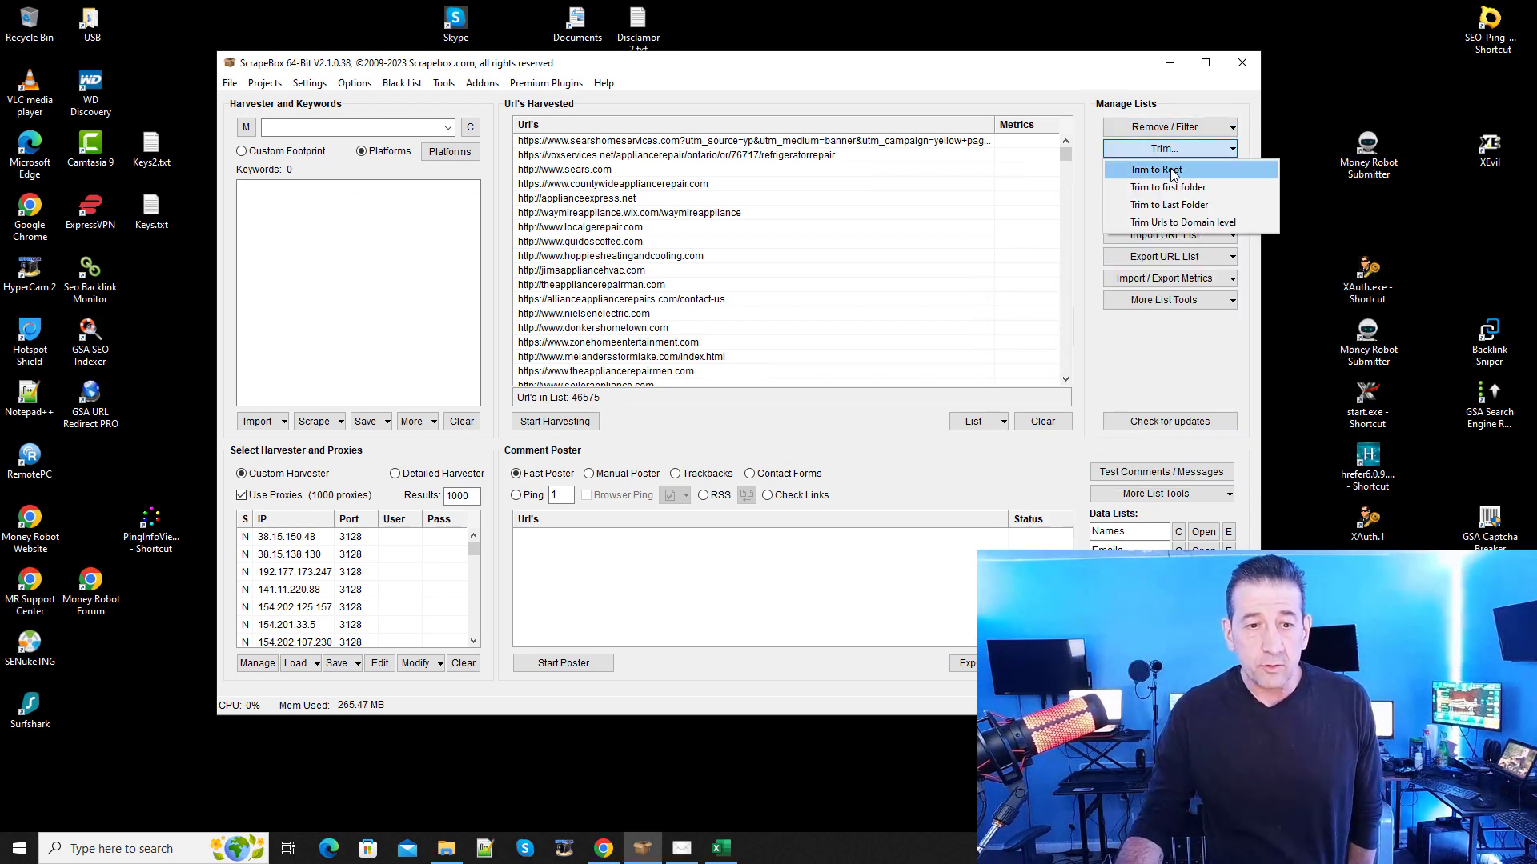
left_click(1173, 171)
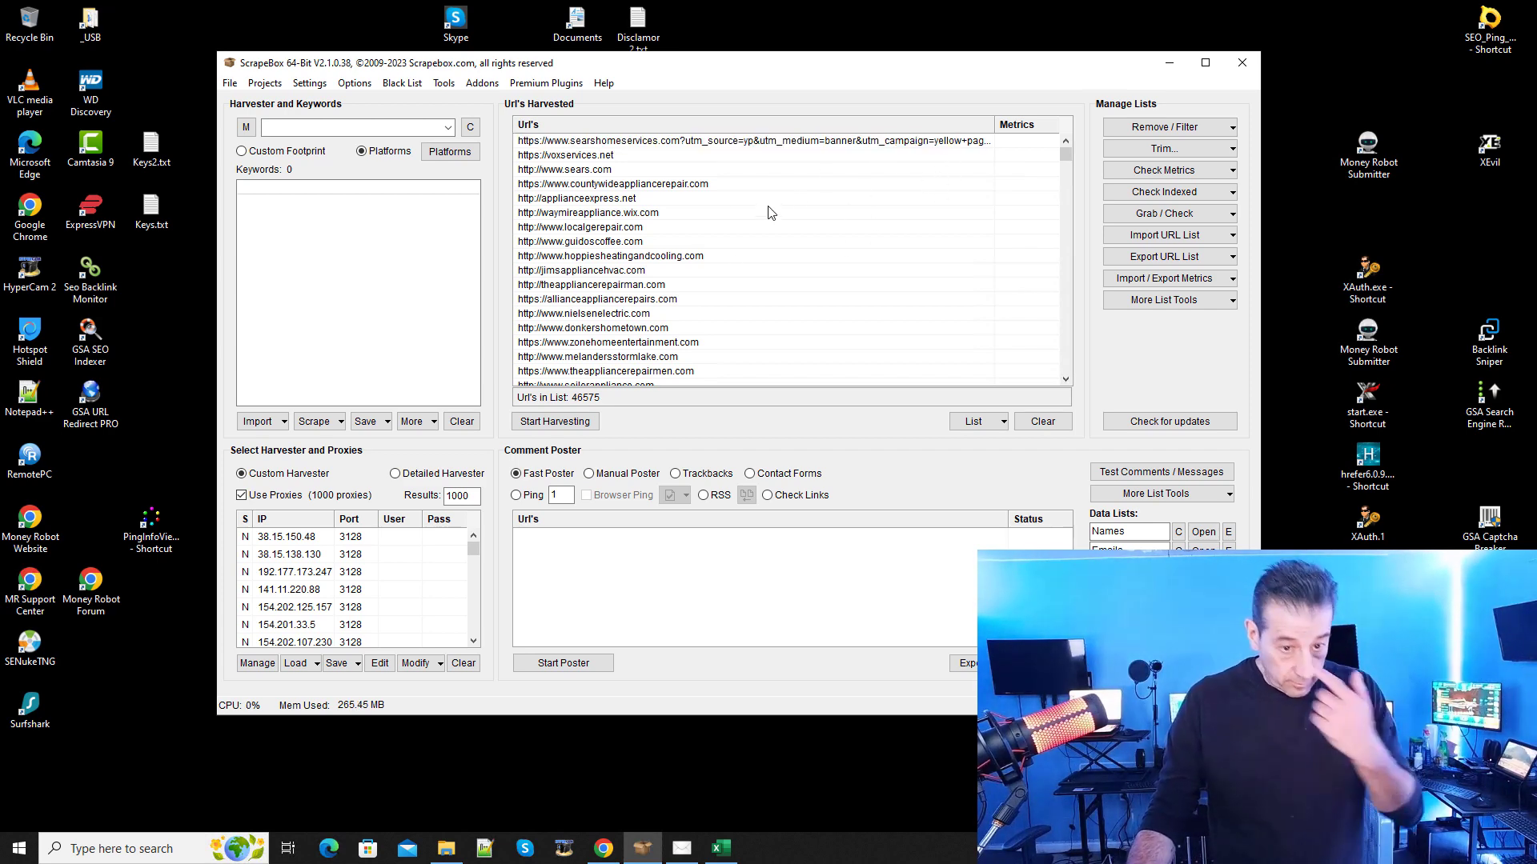
left_click_drag(1065, 155, 1157, 140)
left_click(1183, 149)
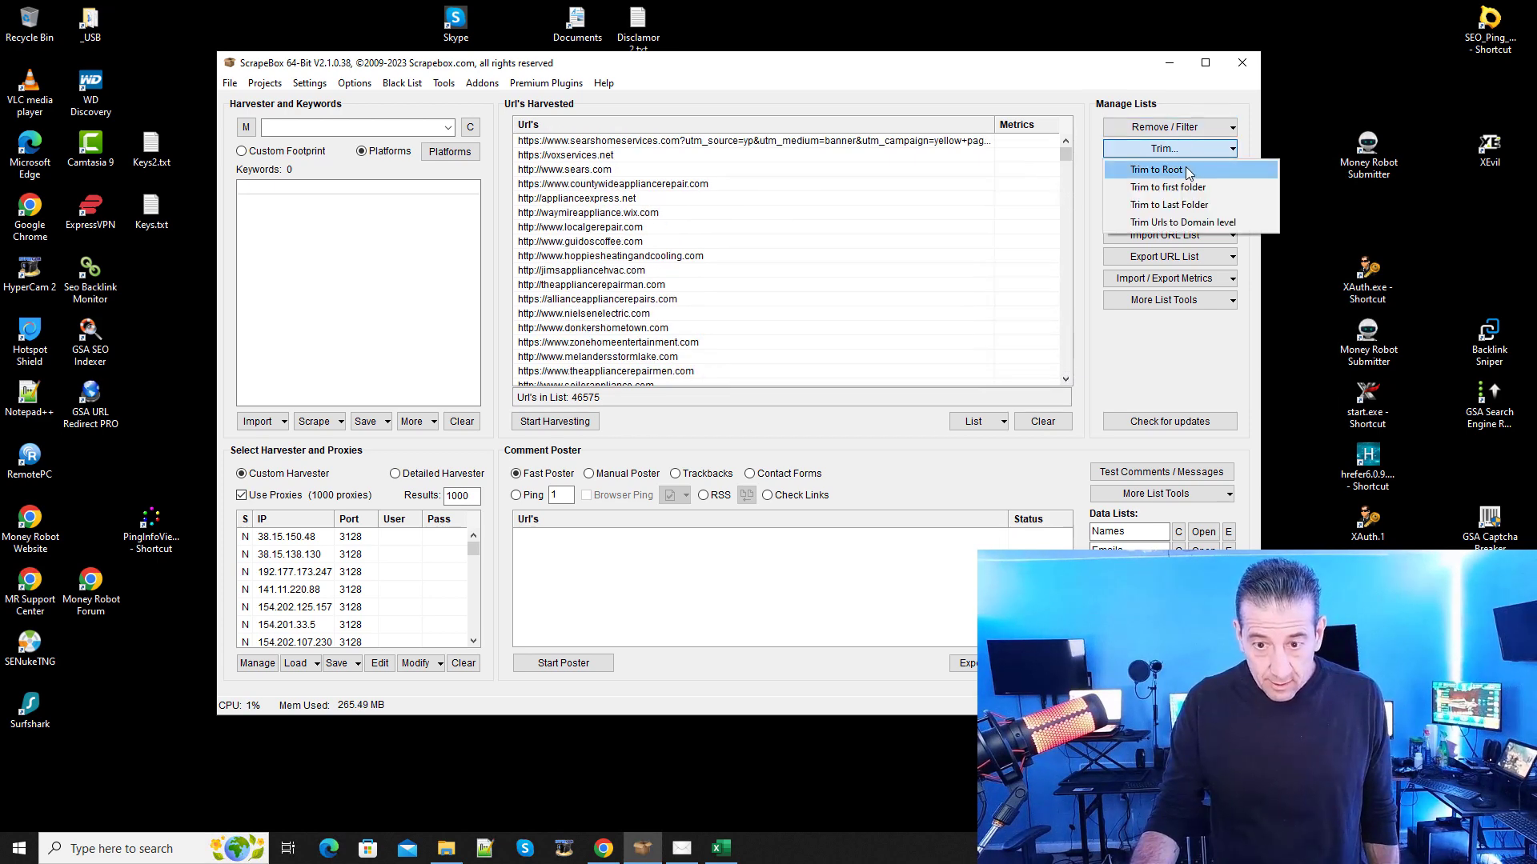
left_click(1187, 171)
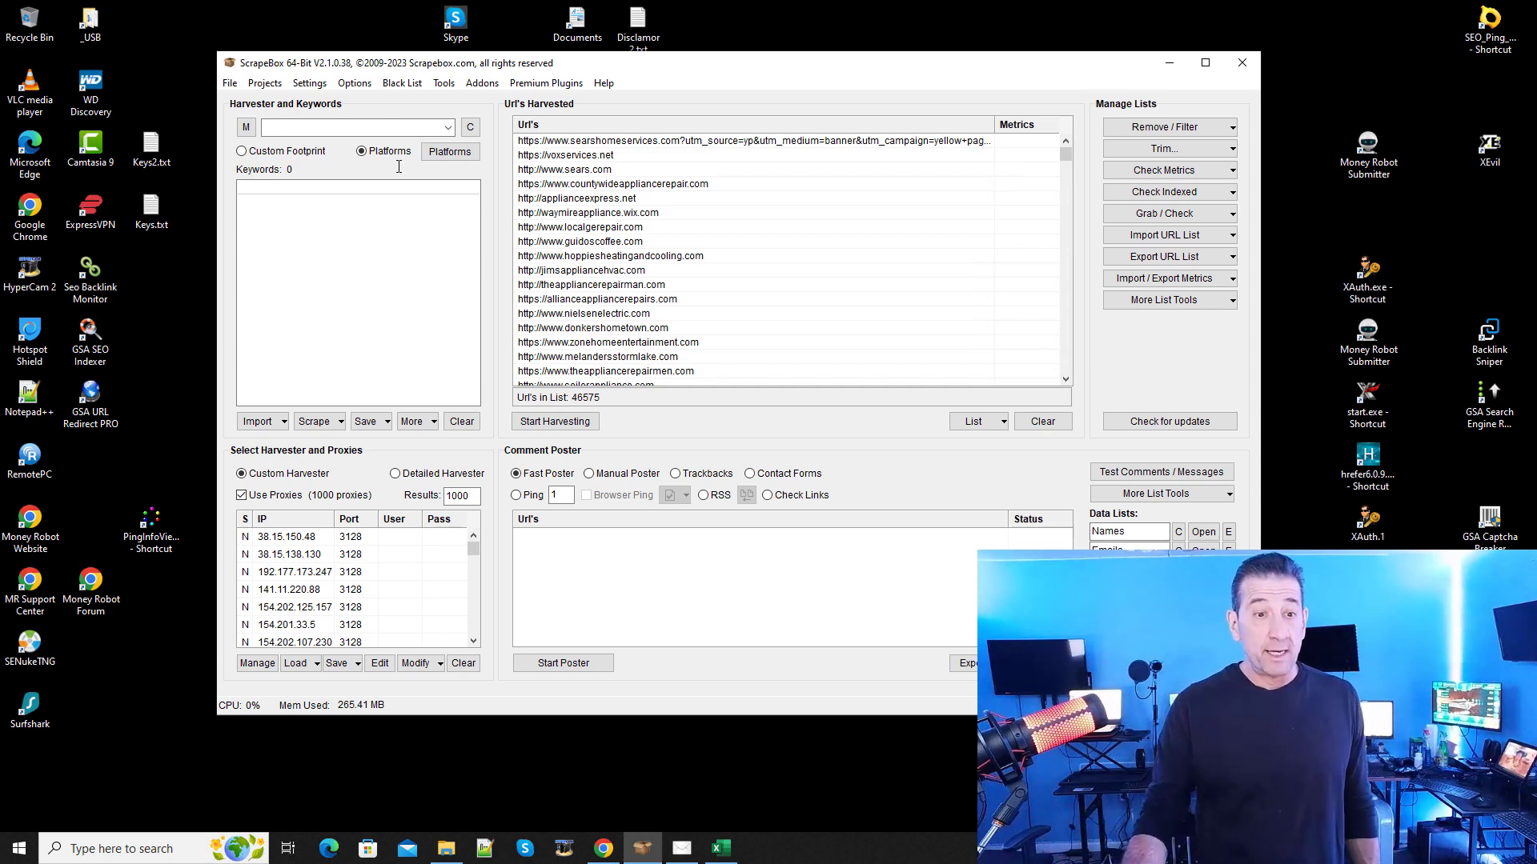
Step: Open the ScrapeBox Link Extractor addon
left_click(444, 85)
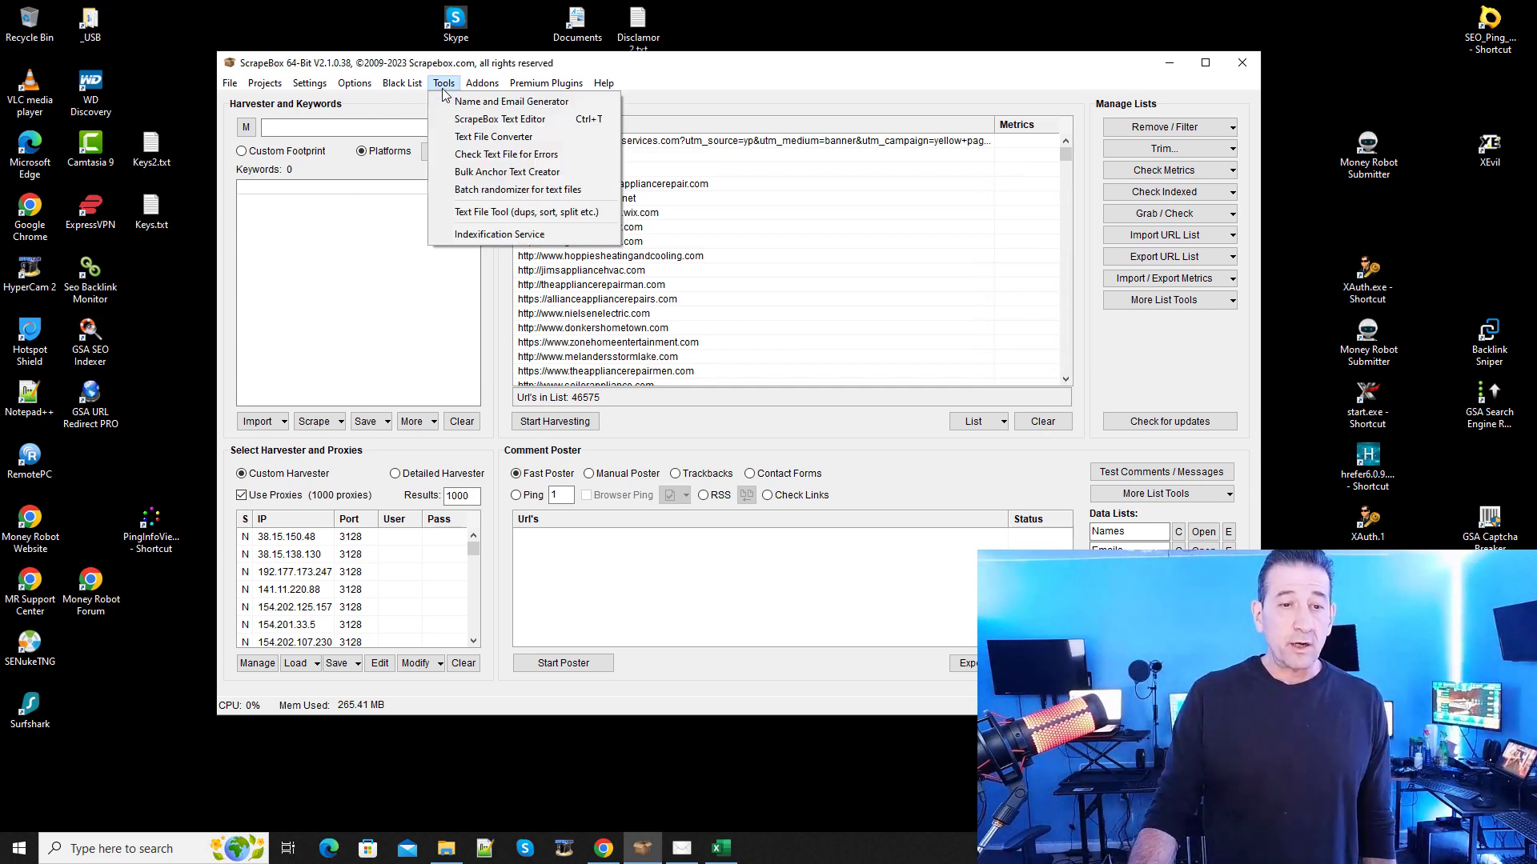
left_click(479, 85)
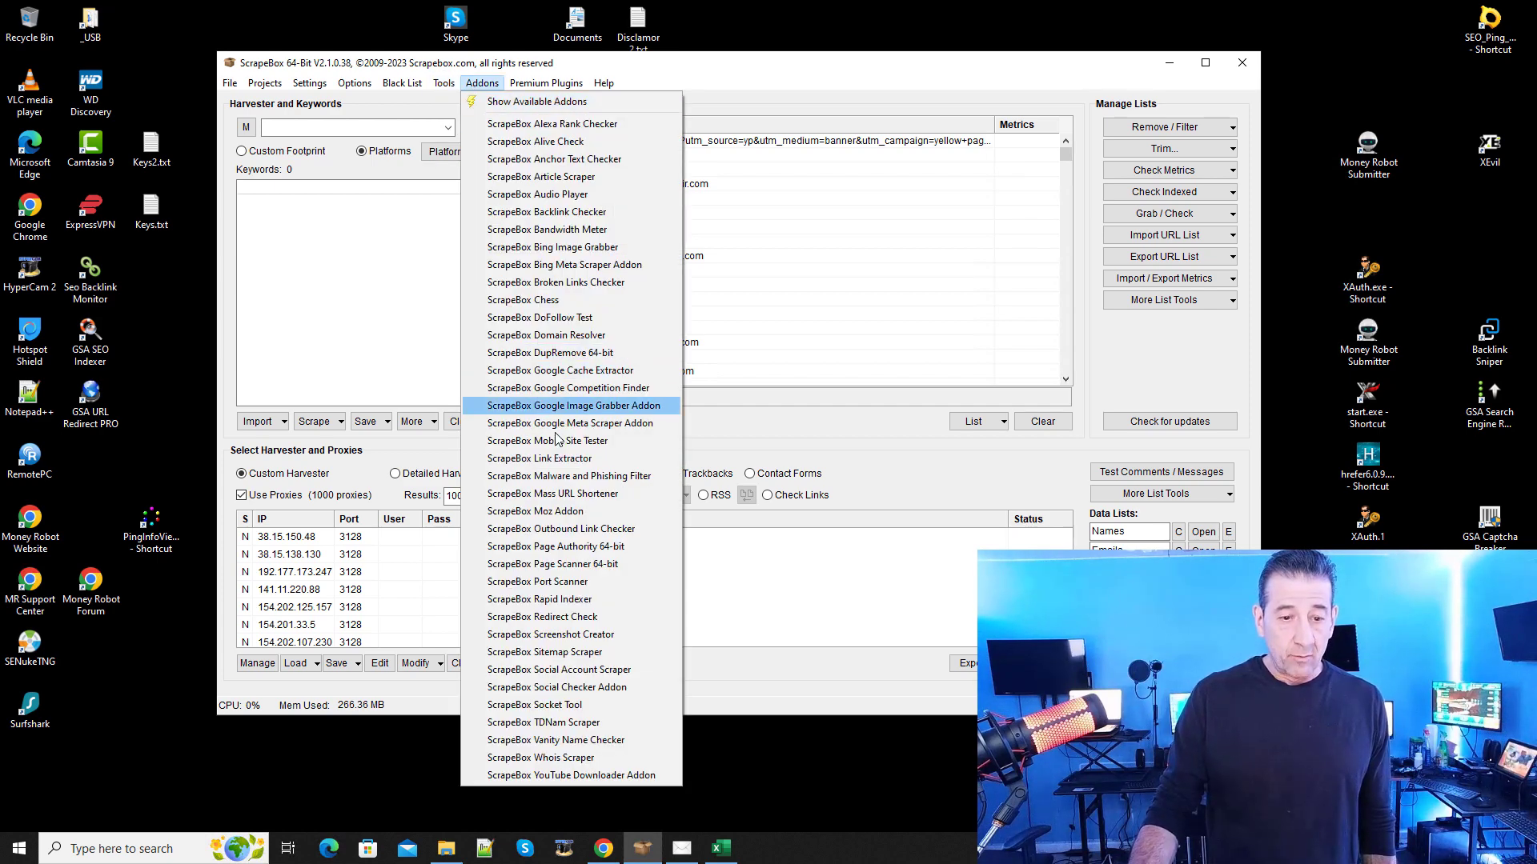
left_click(595, 459)
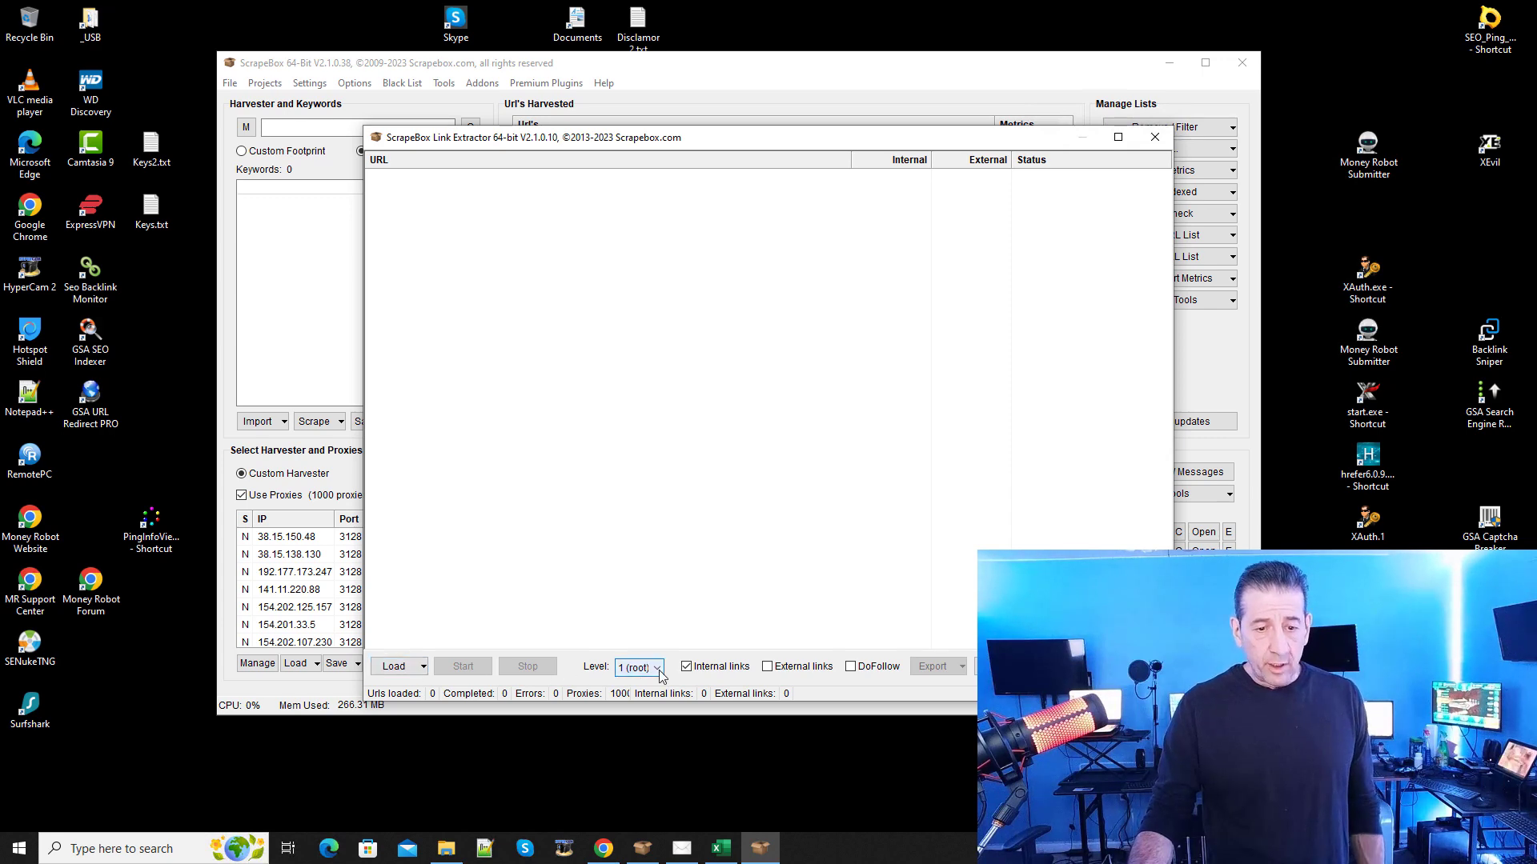
Step: In the Link Extractor settings, reduce the "Remove urls not containing" list to the single term "contact" and close the settings
left_click(981, 666)
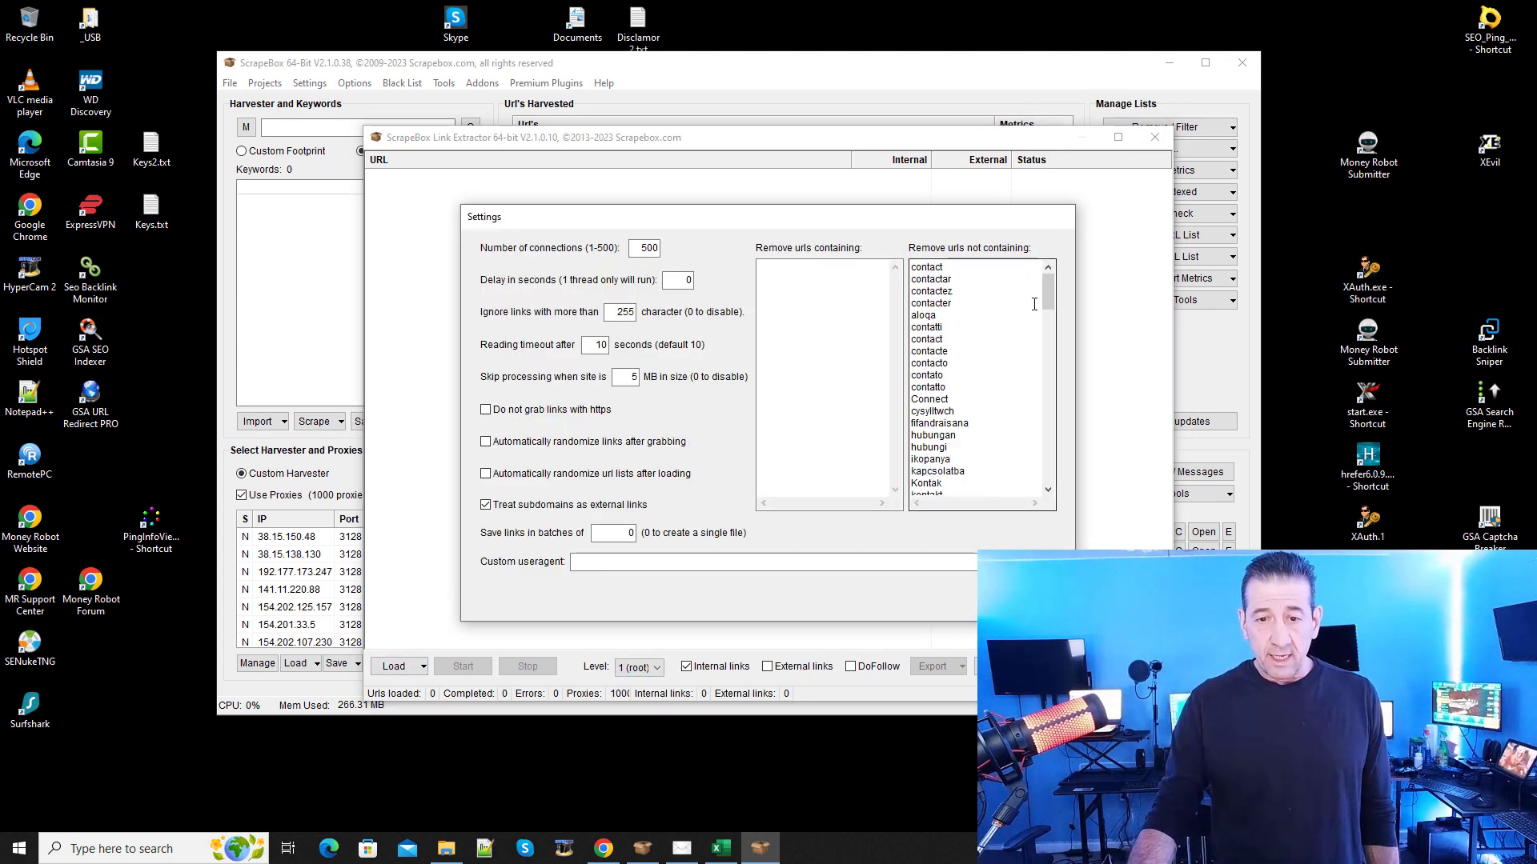
left_click_drag(1048, 295, 911, 410)
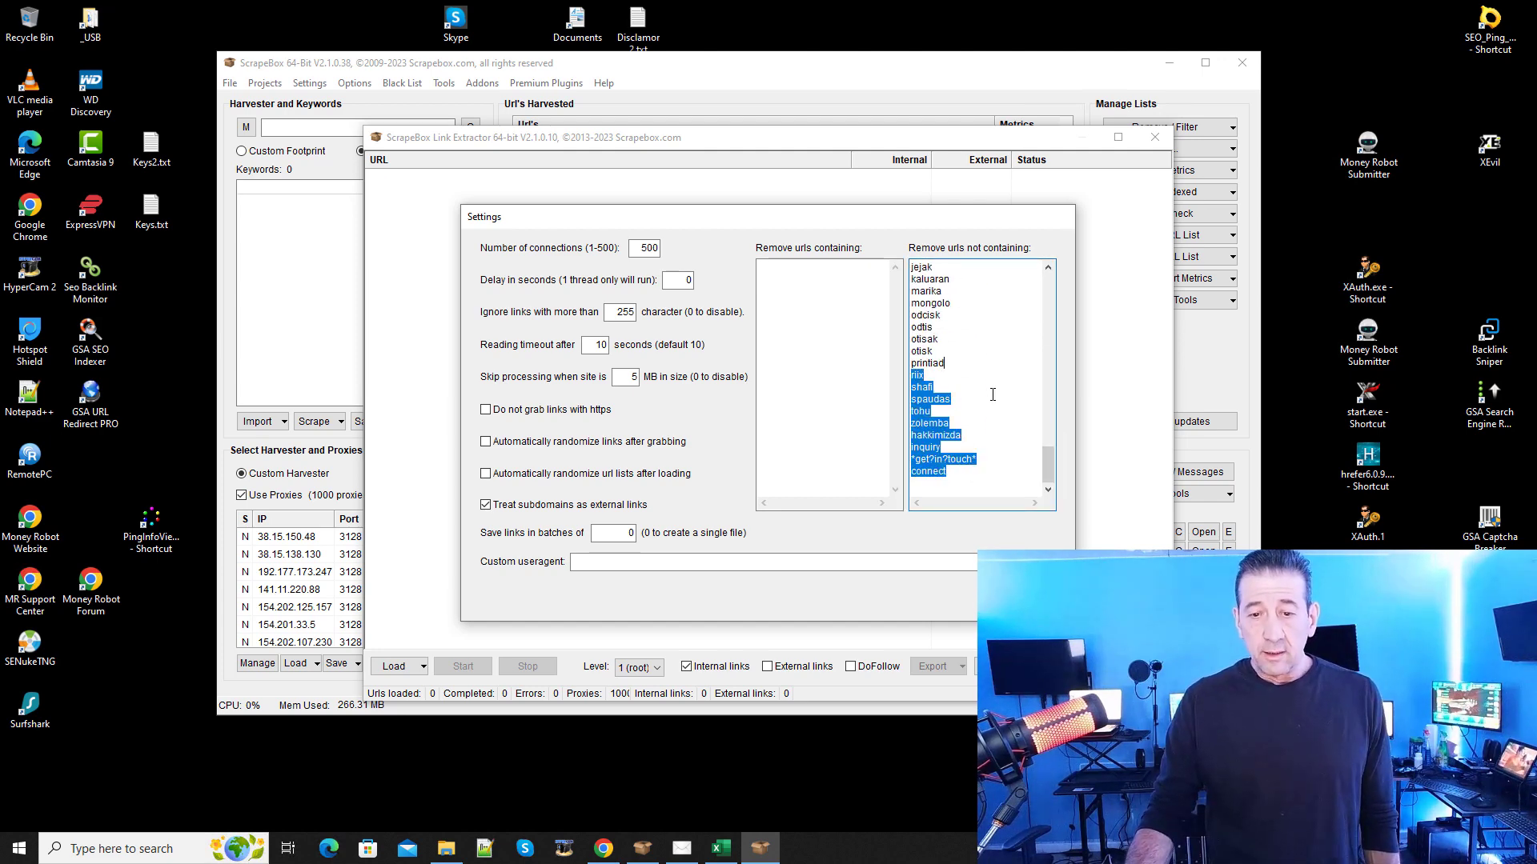
left_click_drag(1048, 464, 1050, 520)
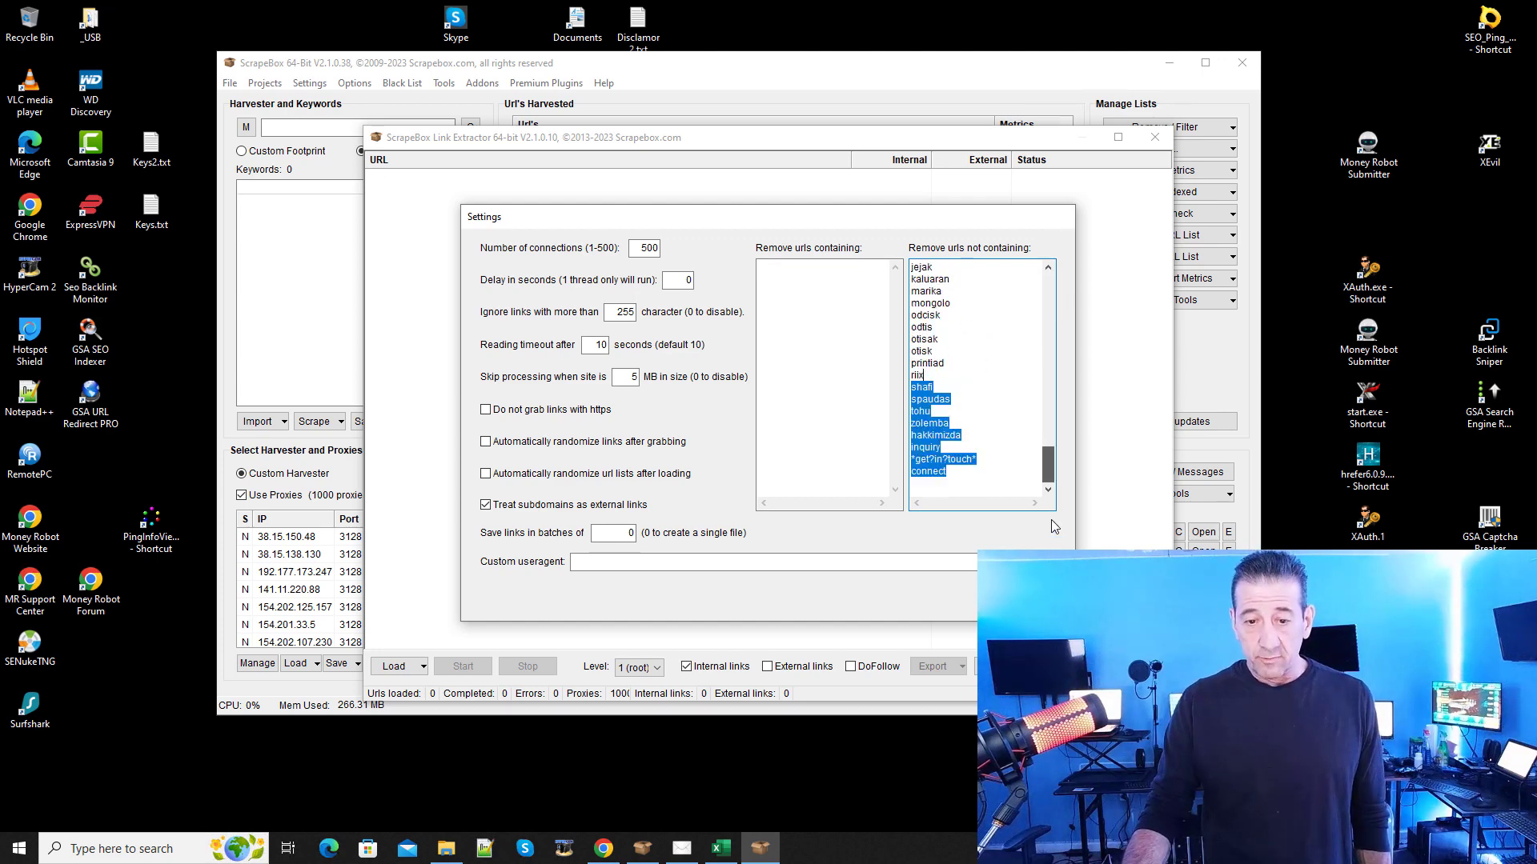
left_click(995, 486)
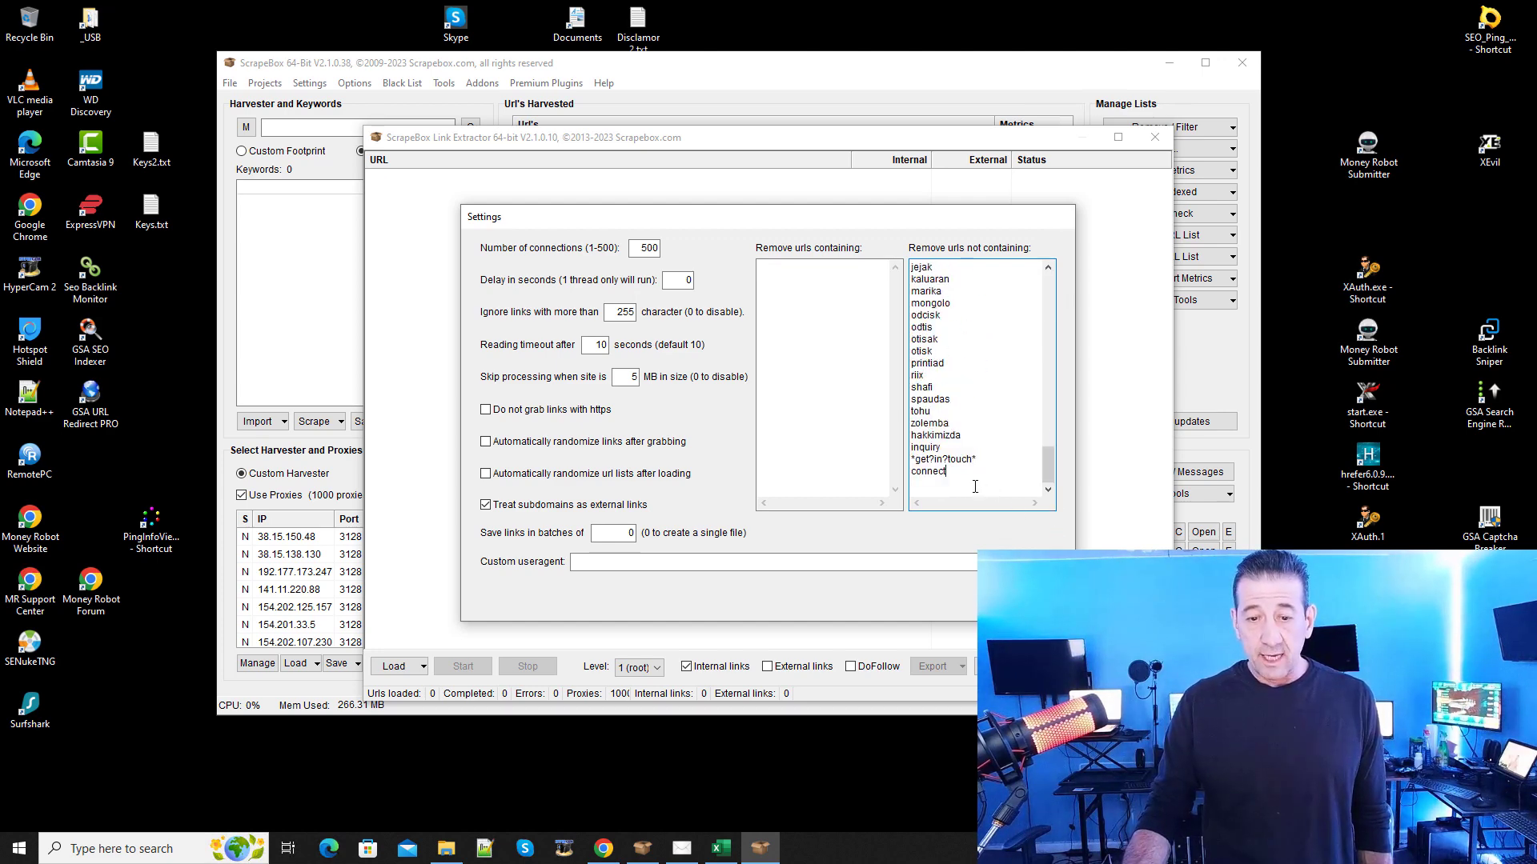
left_click_drag(975, 486, 906, 297)
key("Delete")
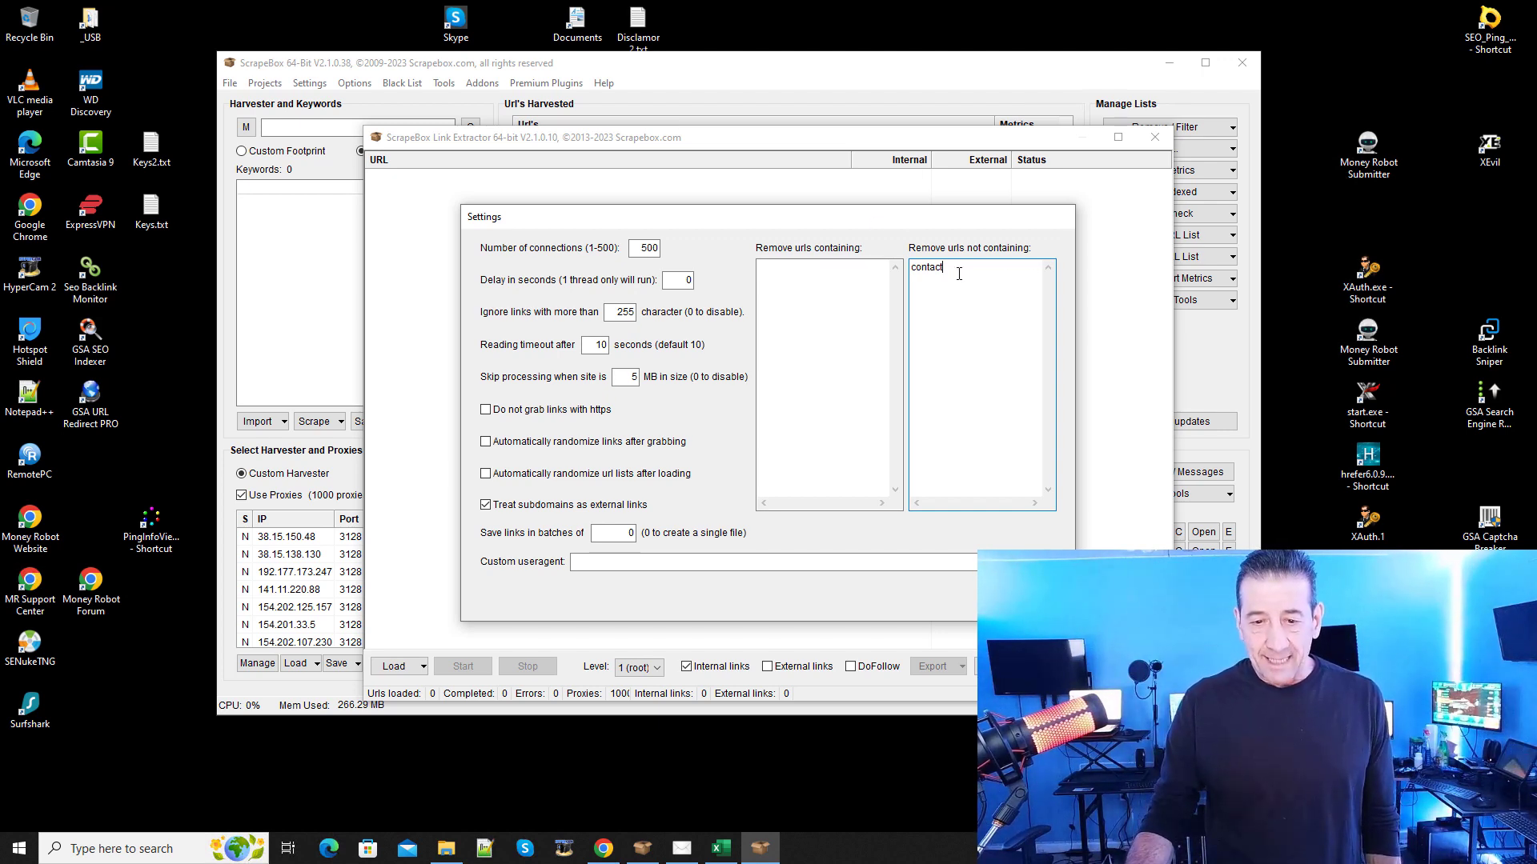
left_click_drag(950, 274, 890, 268)
left_click(1028, 596)
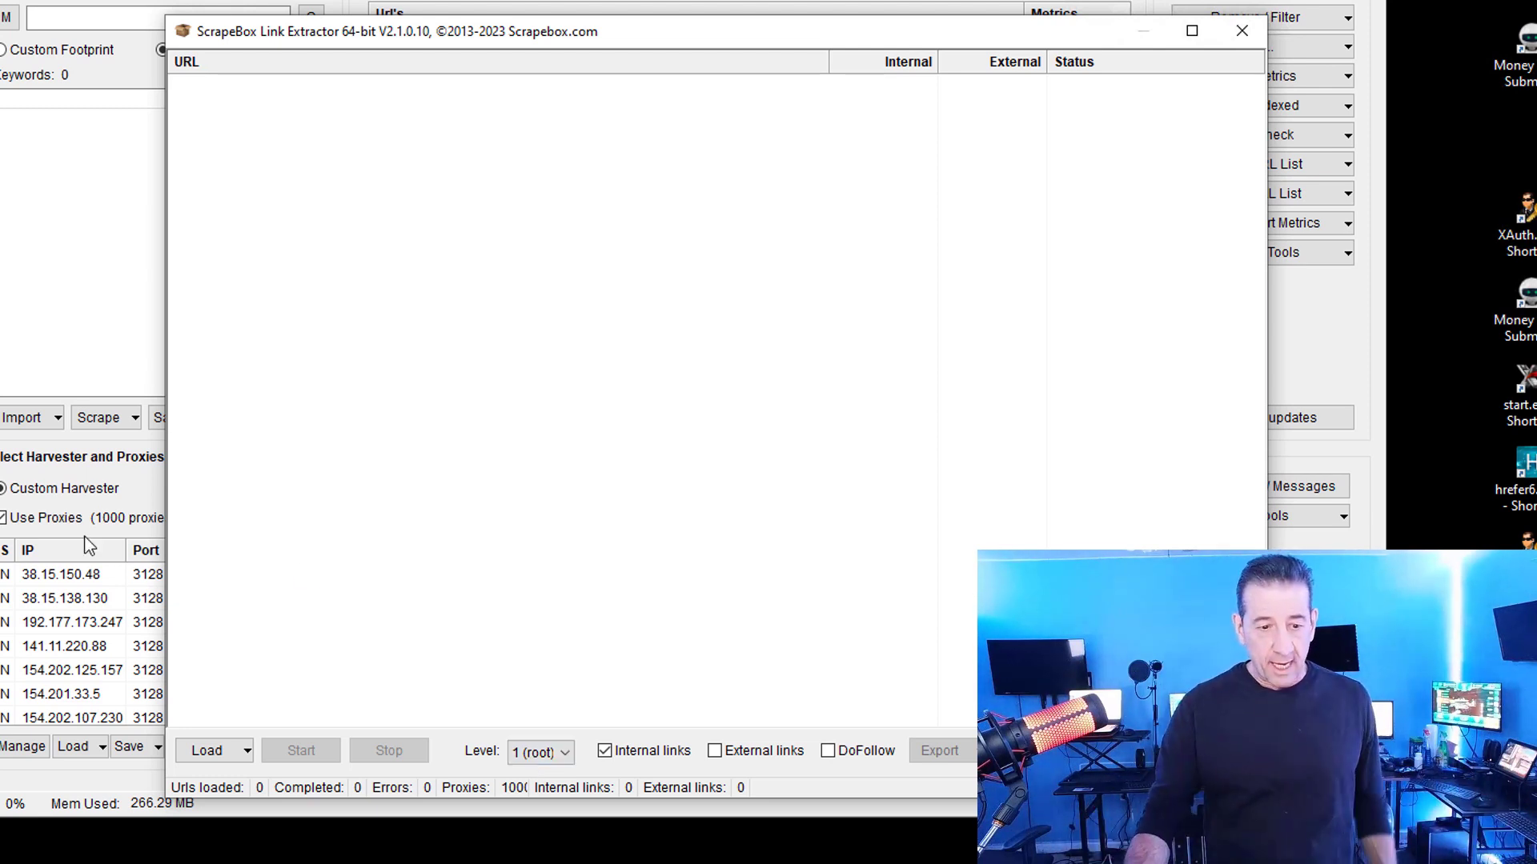
Step: Load the harvested URLs from ScrapeBox into Link Extractor, run the internal link extraction at root level, and close the addon
left_click(232, 754)
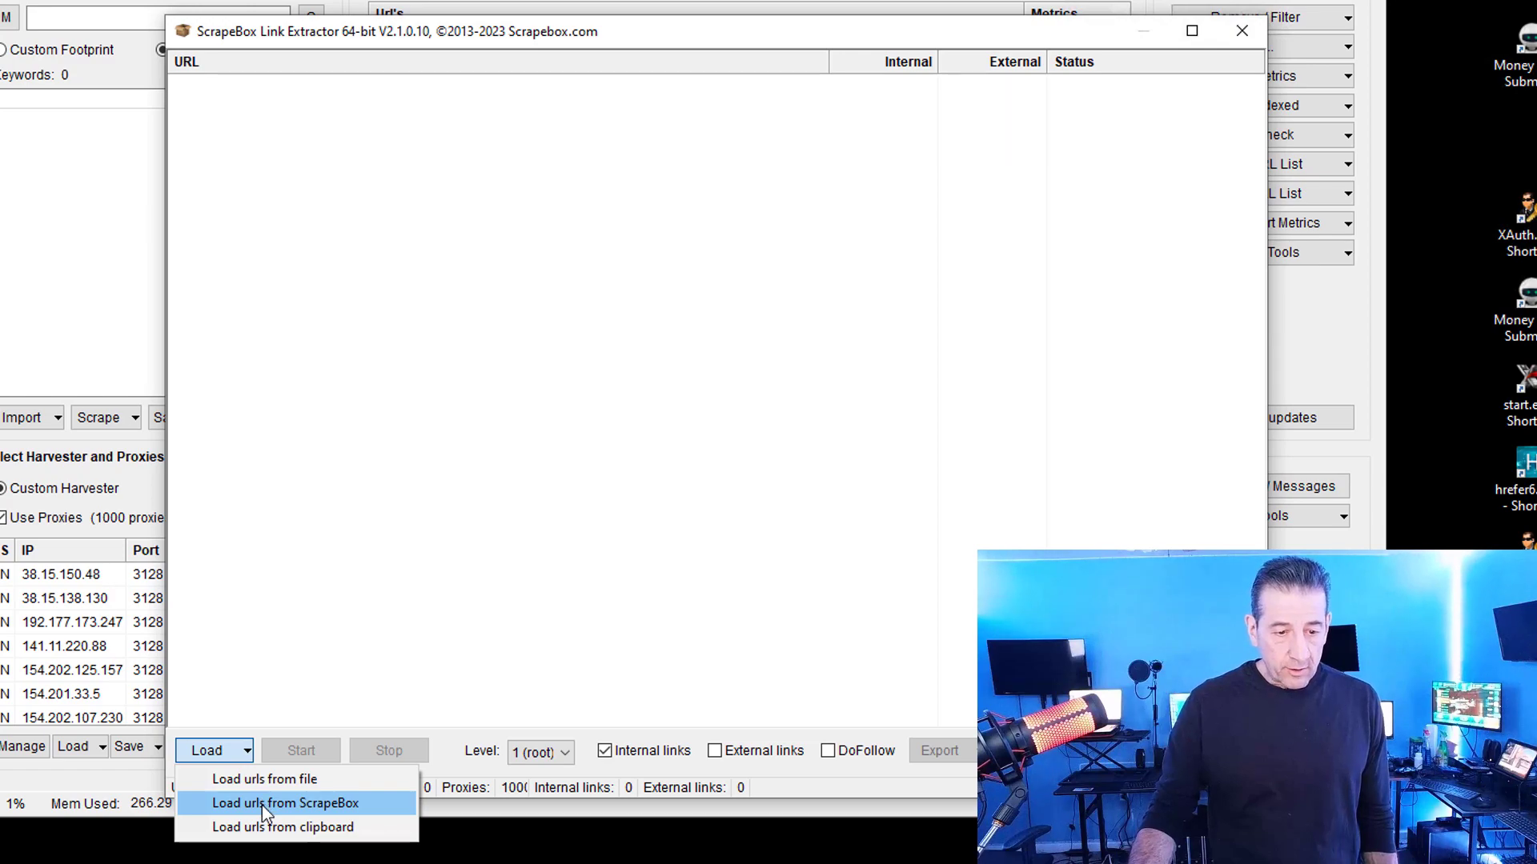
left_click(286, 804)
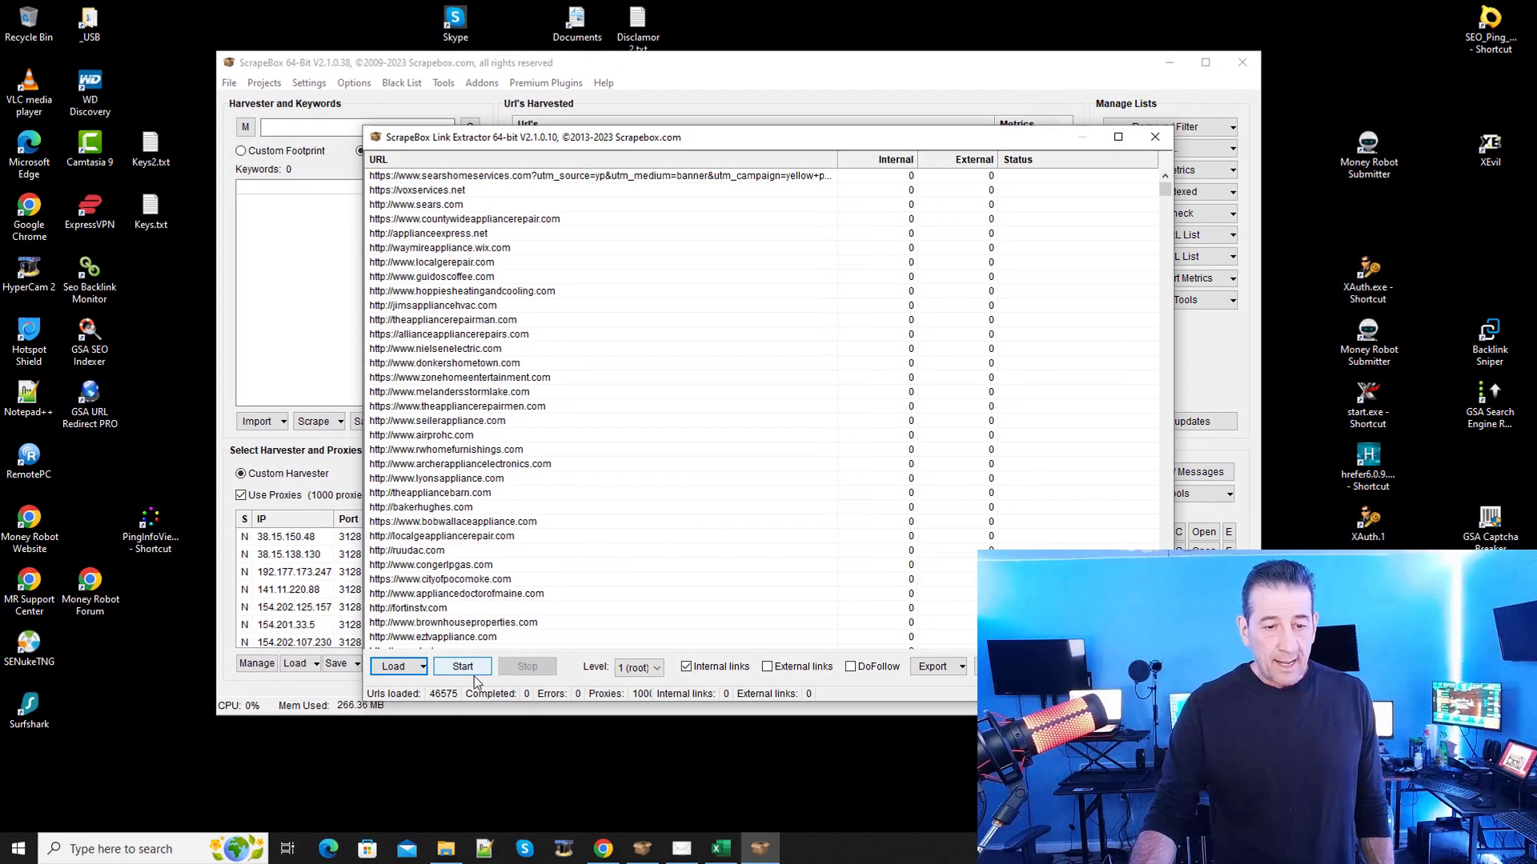
left_click(464, 668)
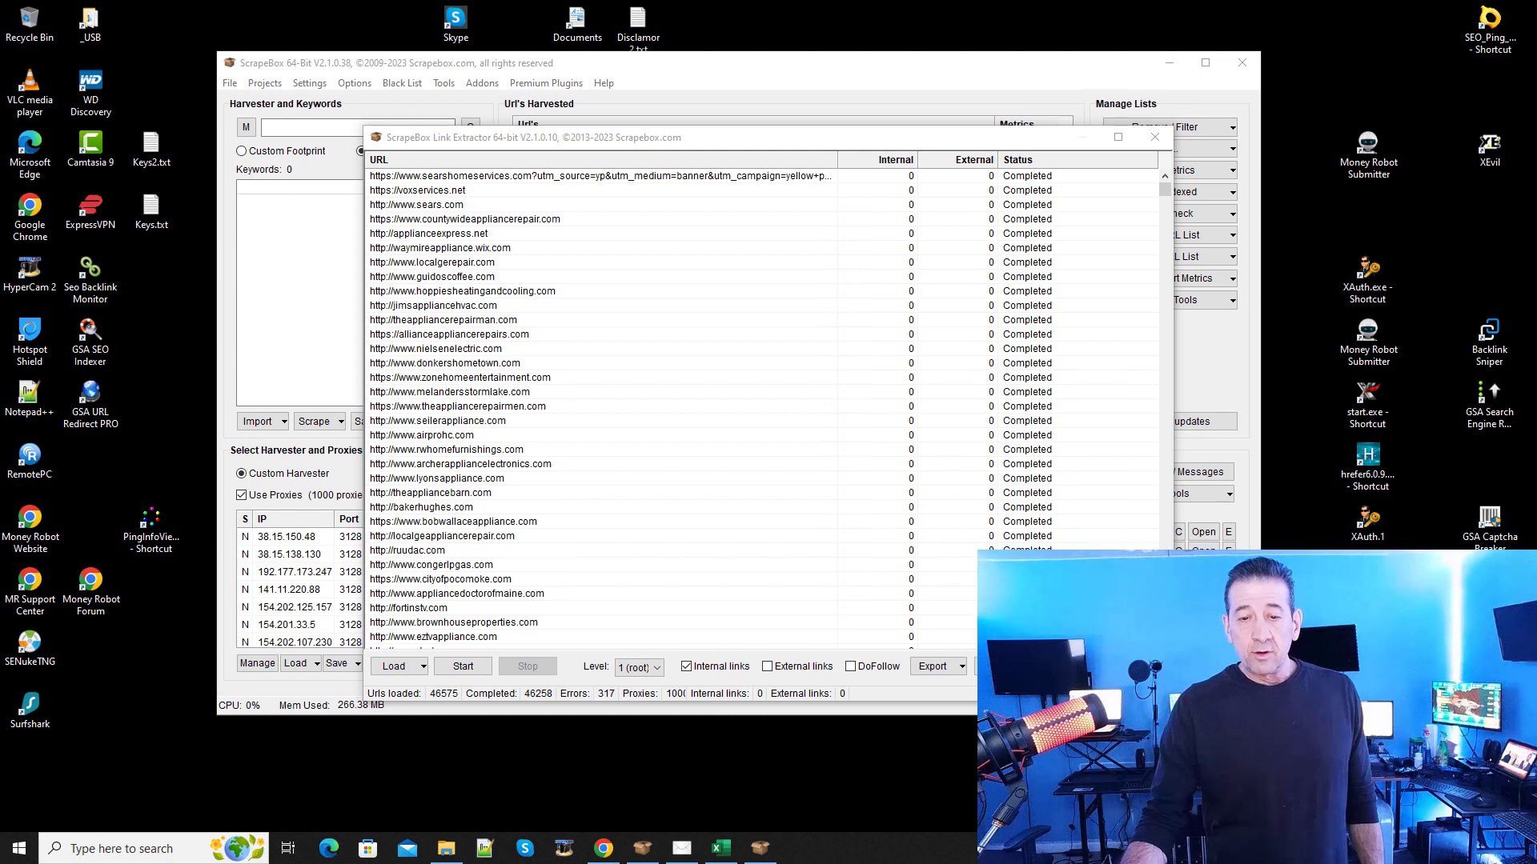
key("alt+F4")
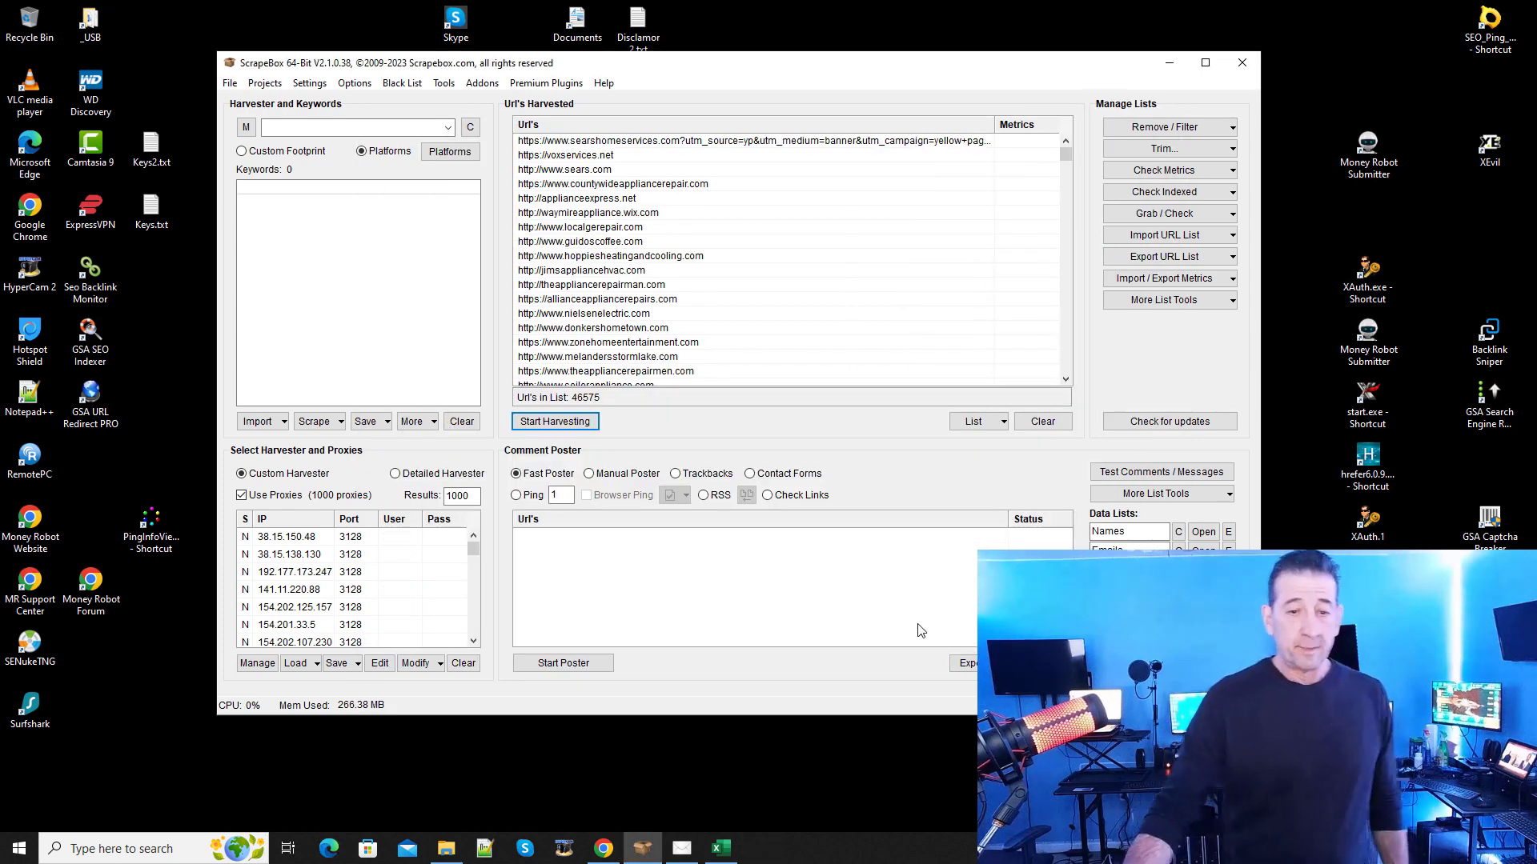
Step: Replace the harvested list with an earlier extraction text file from C:\scrapebox64\Addon_Sessions\LinkExtractorData, sorting the files by newest modification date
right_click(837, 202)
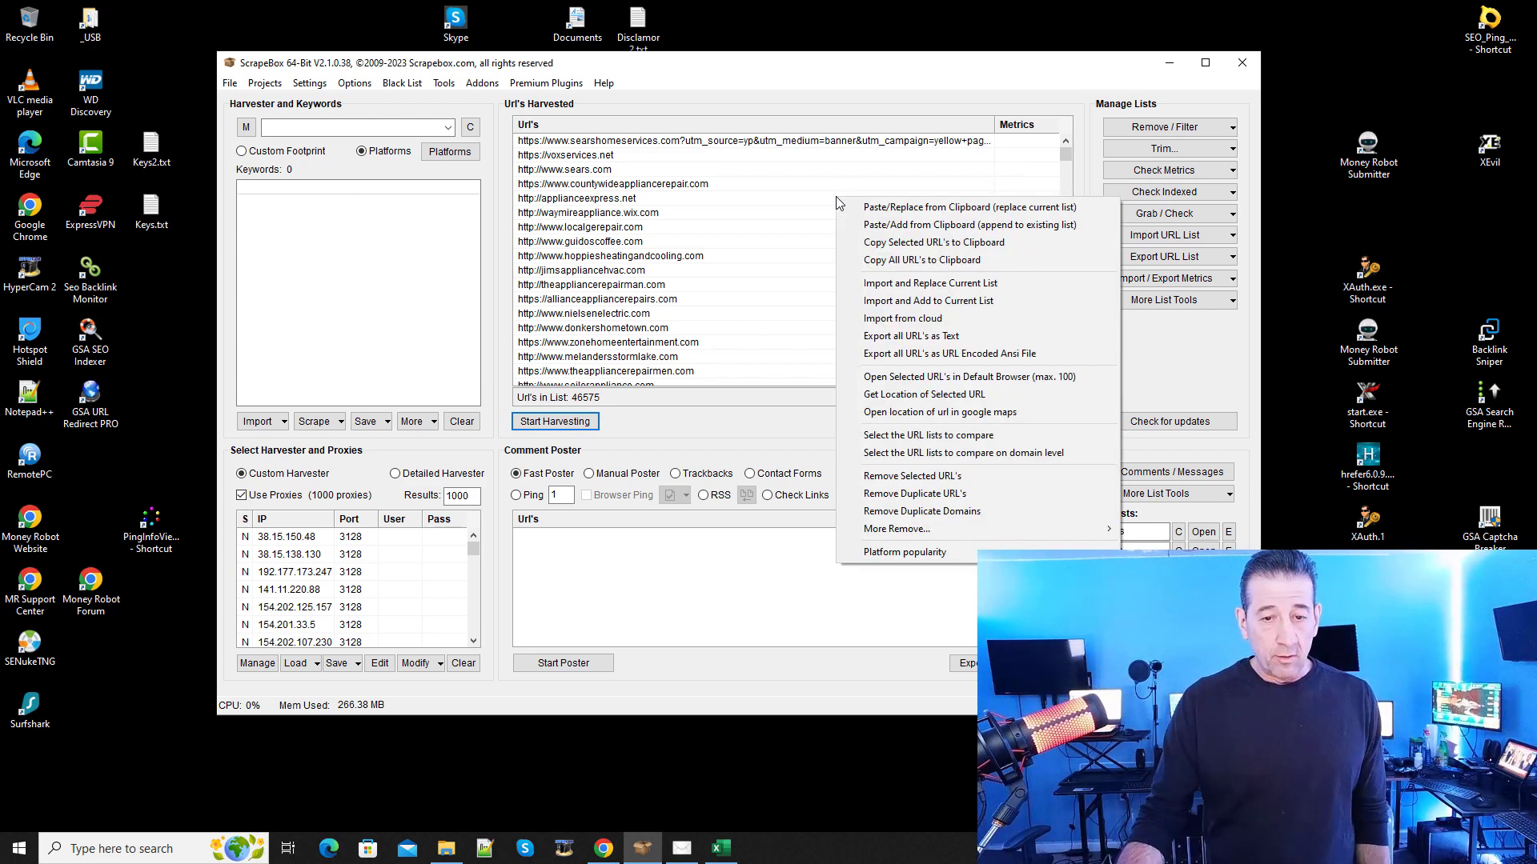
left_click(942, 288)
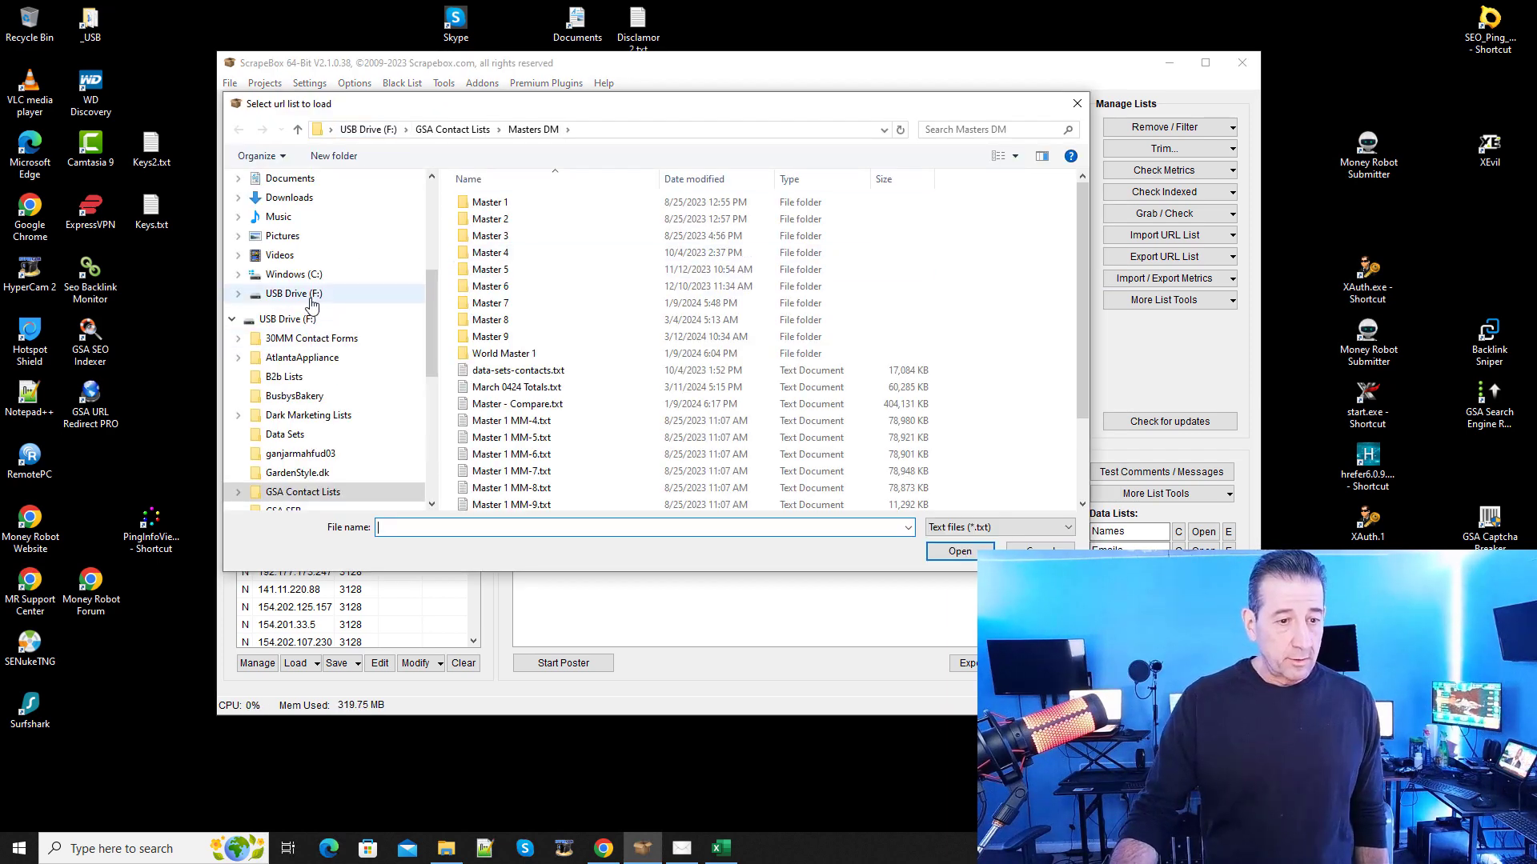
left_click(294, 273)
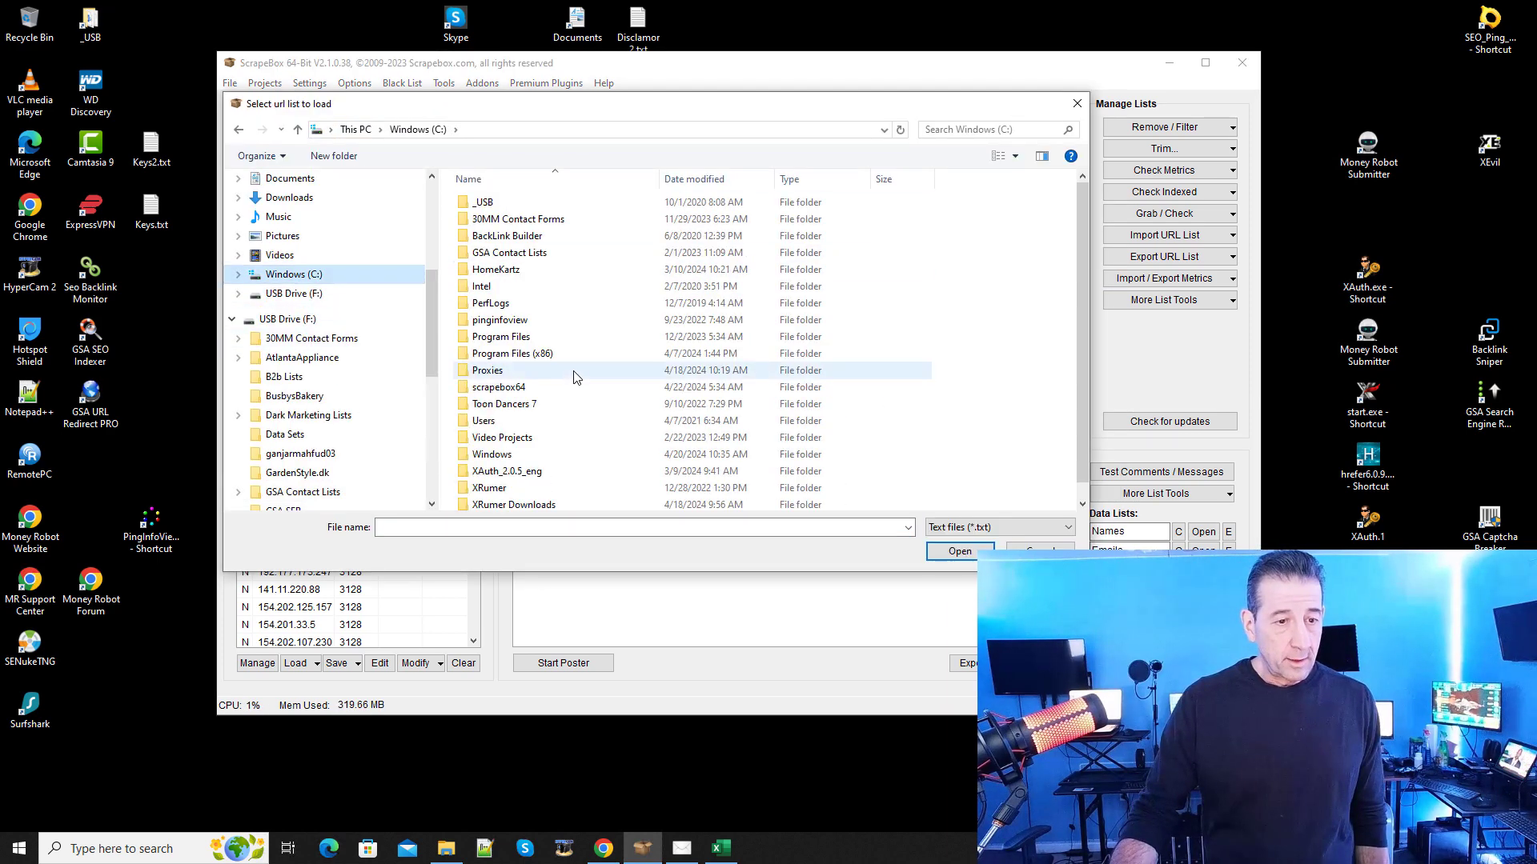
double_click(512, 367)
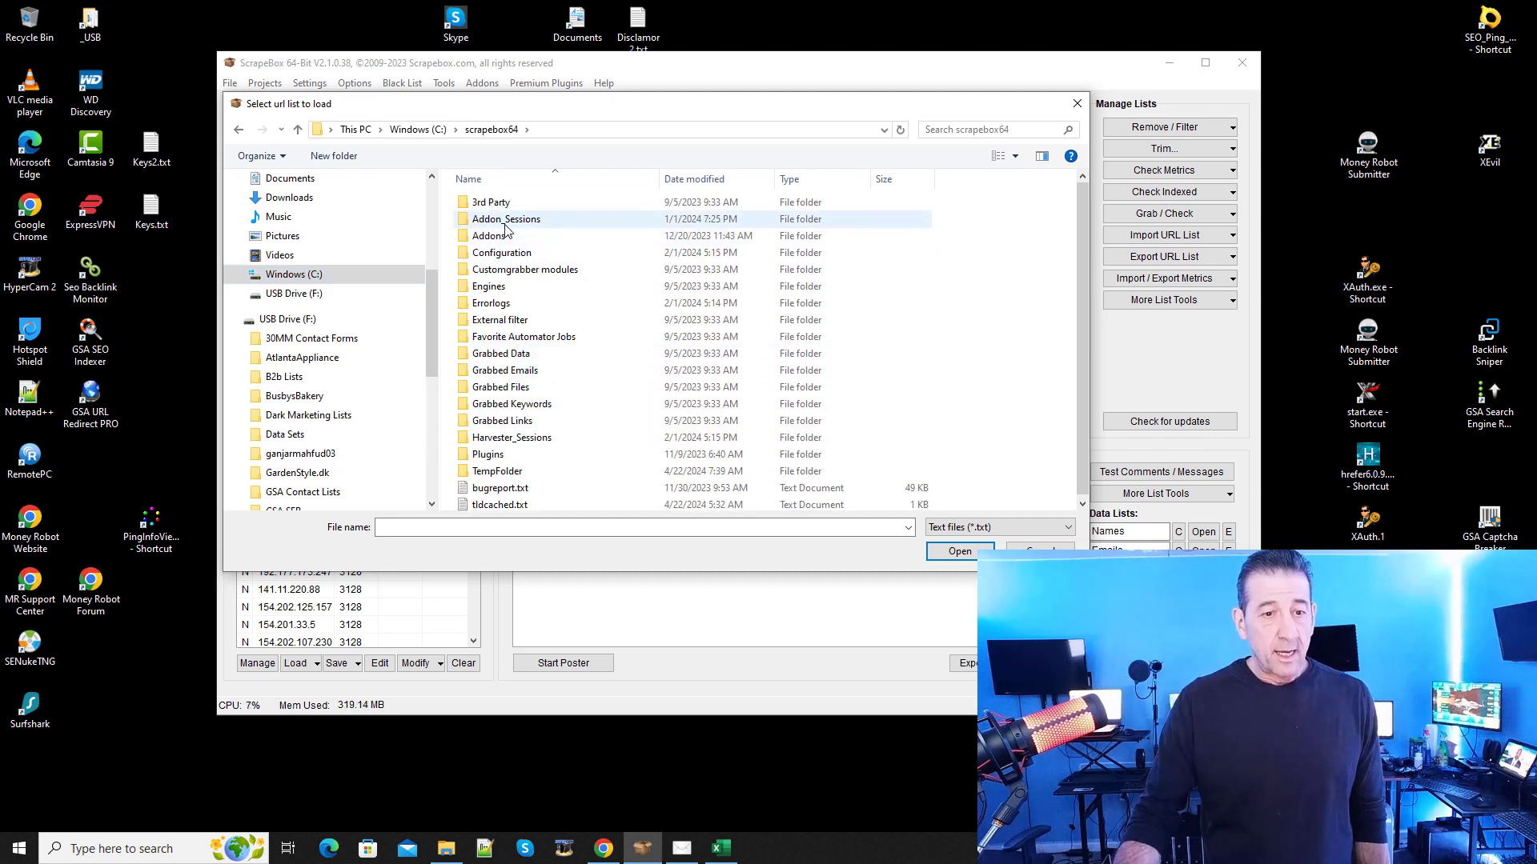
double_click(504, 222)
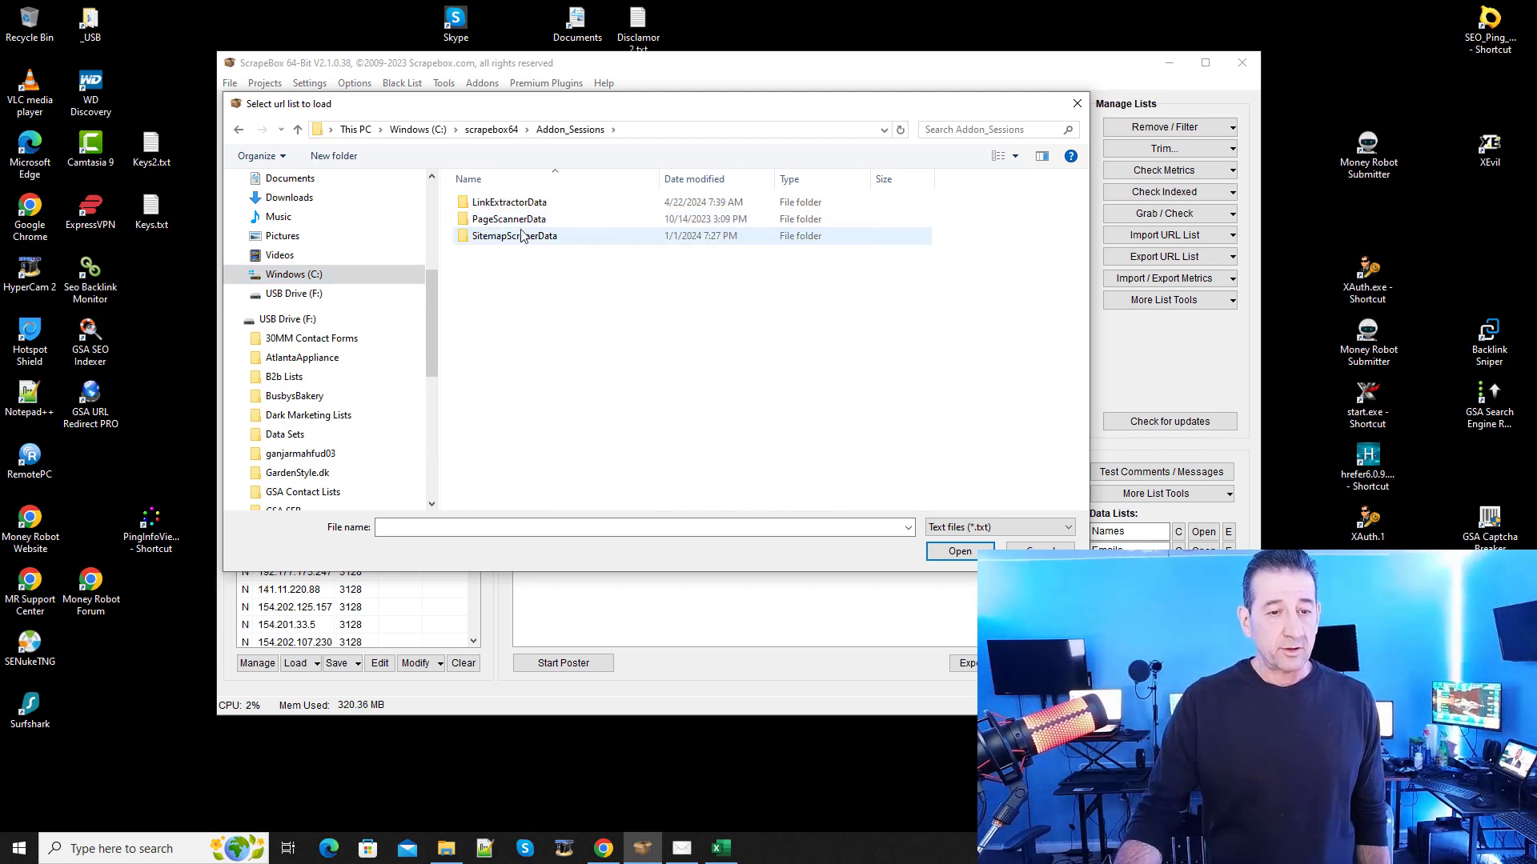
left_click(519, 209)
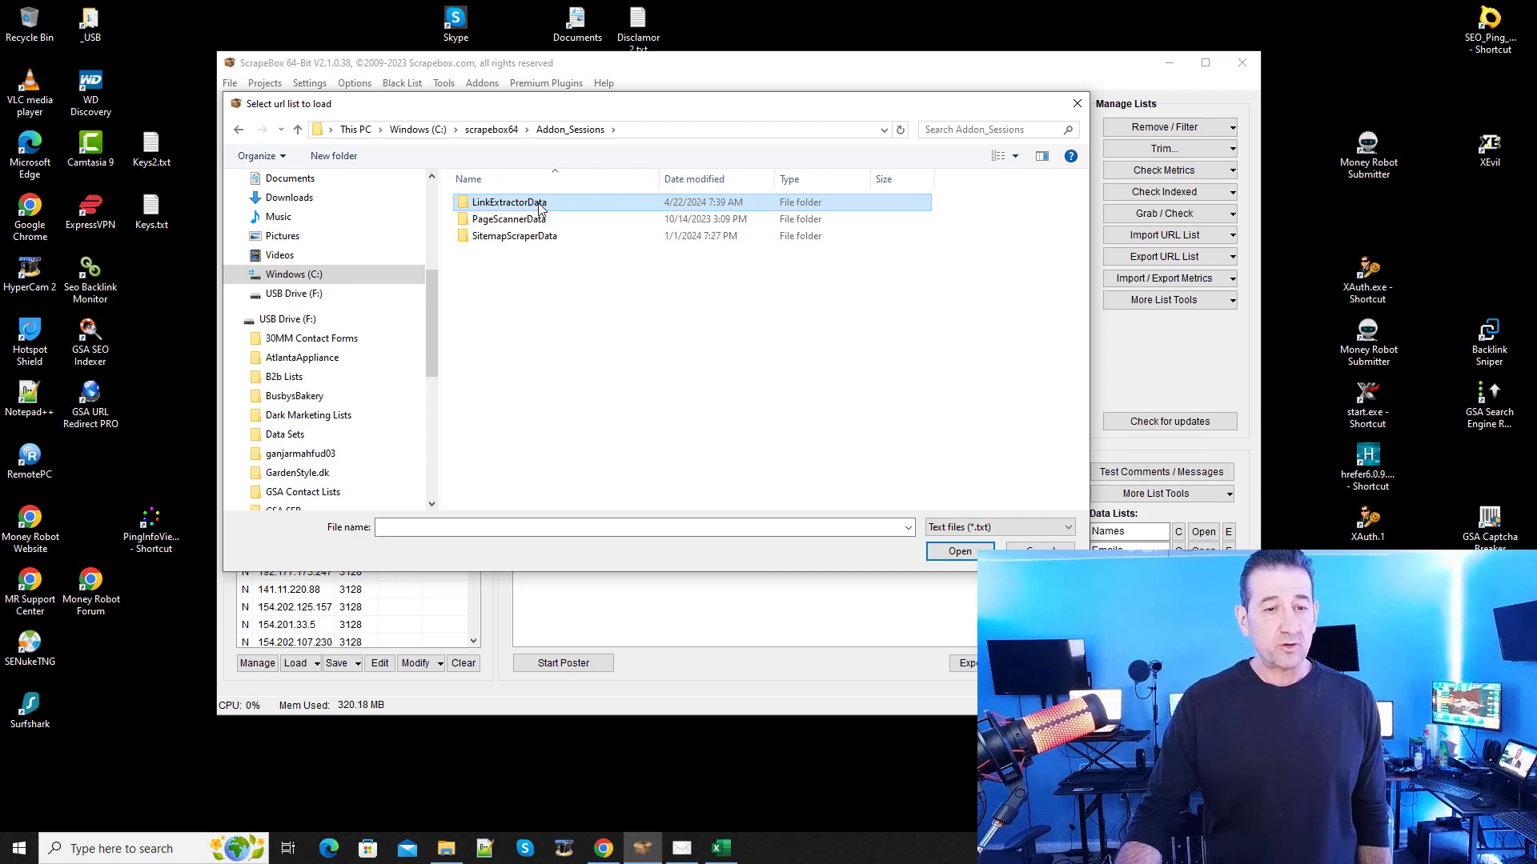
double_click(540, 210)
left_click(697, 182)
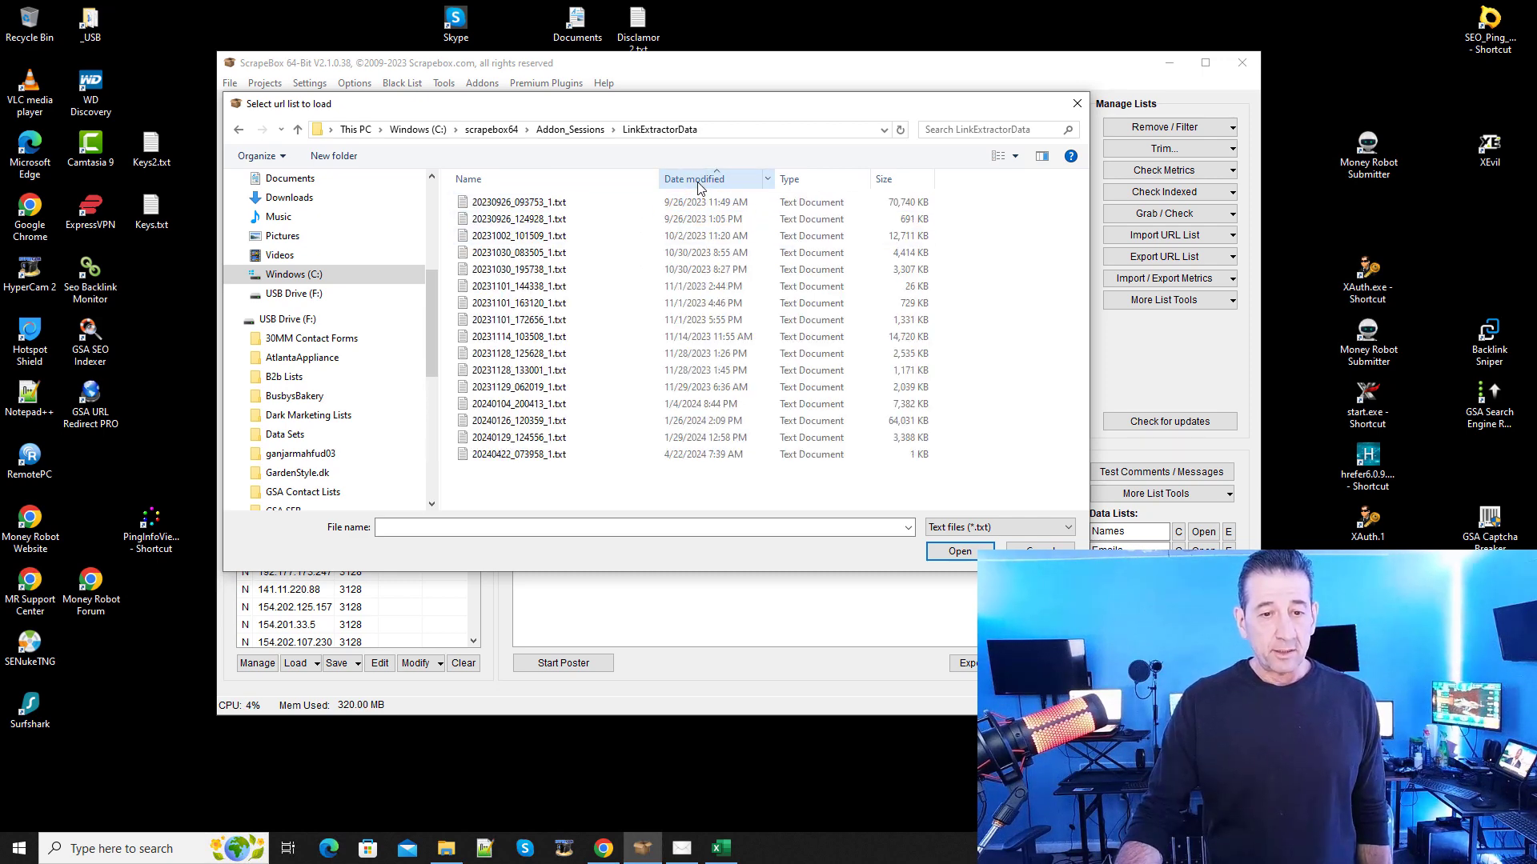
left_click(697, 181)
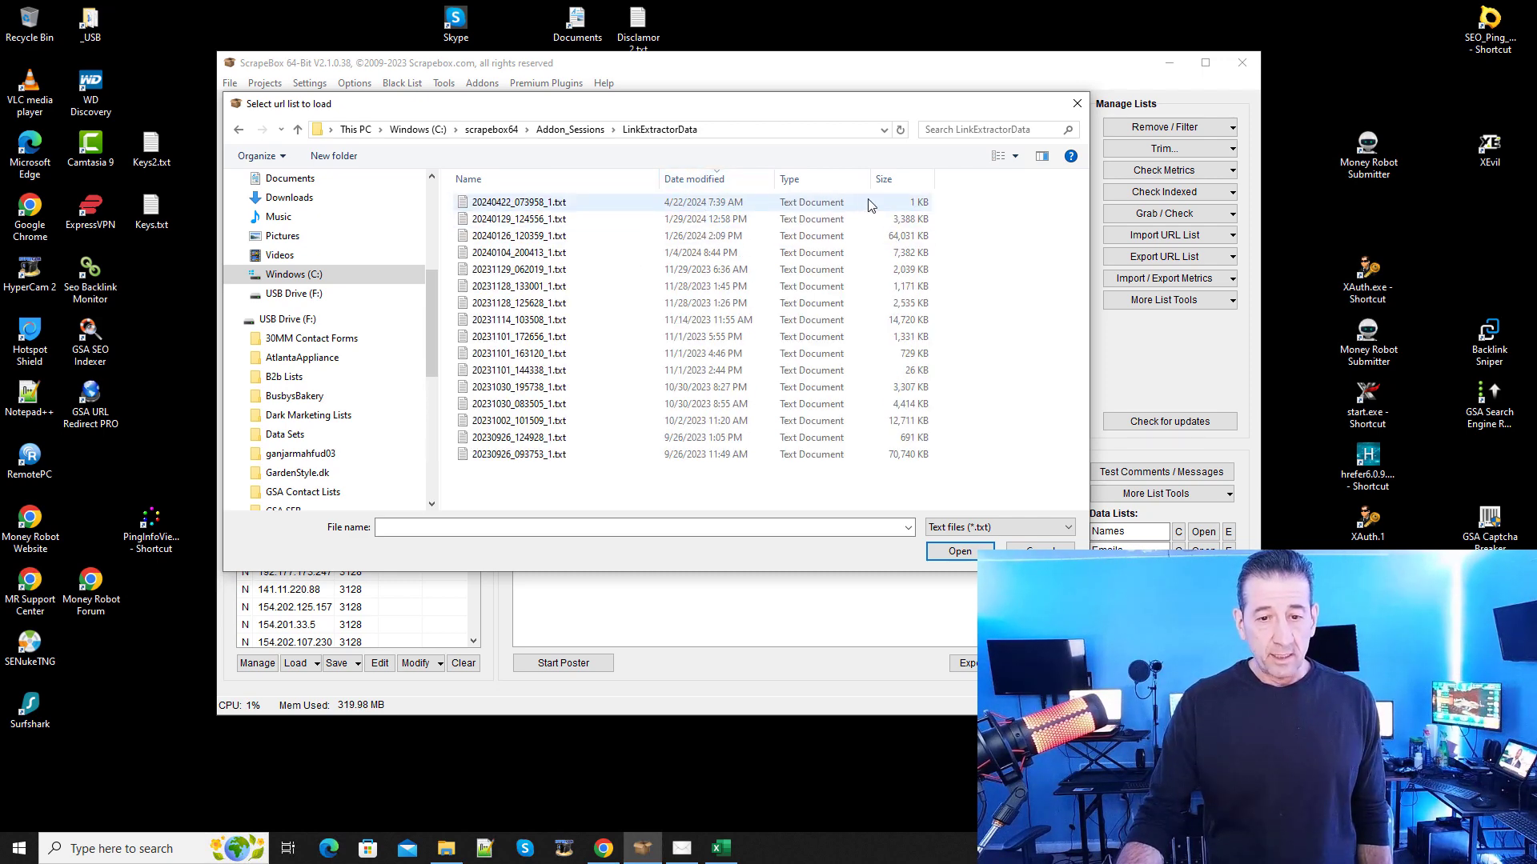
double_click(703, 252)
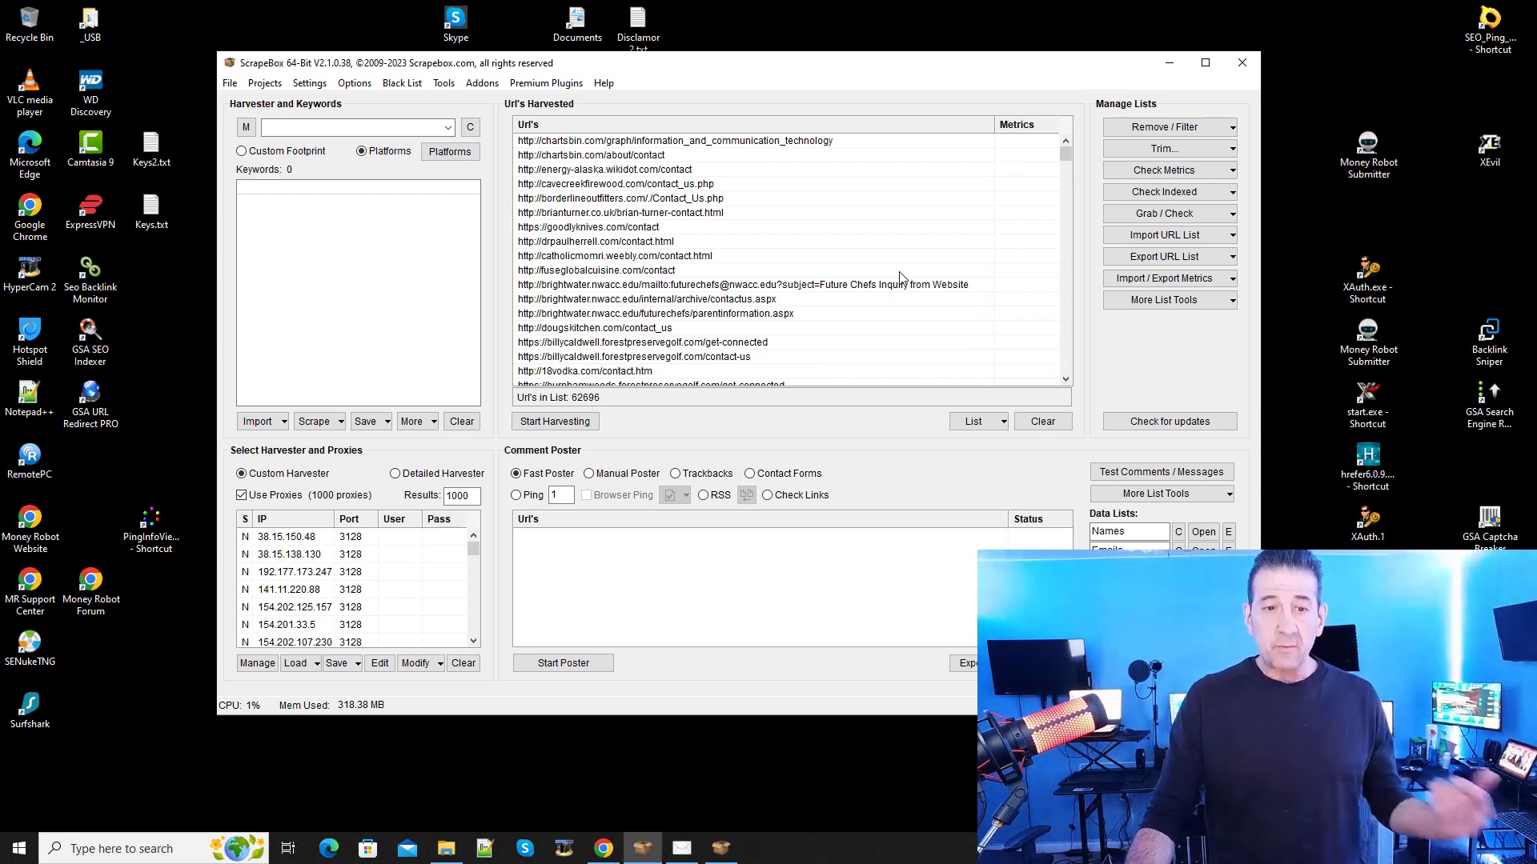
Step: Remove all URLs containing "@" from the harvested list
left_click(729, 292)
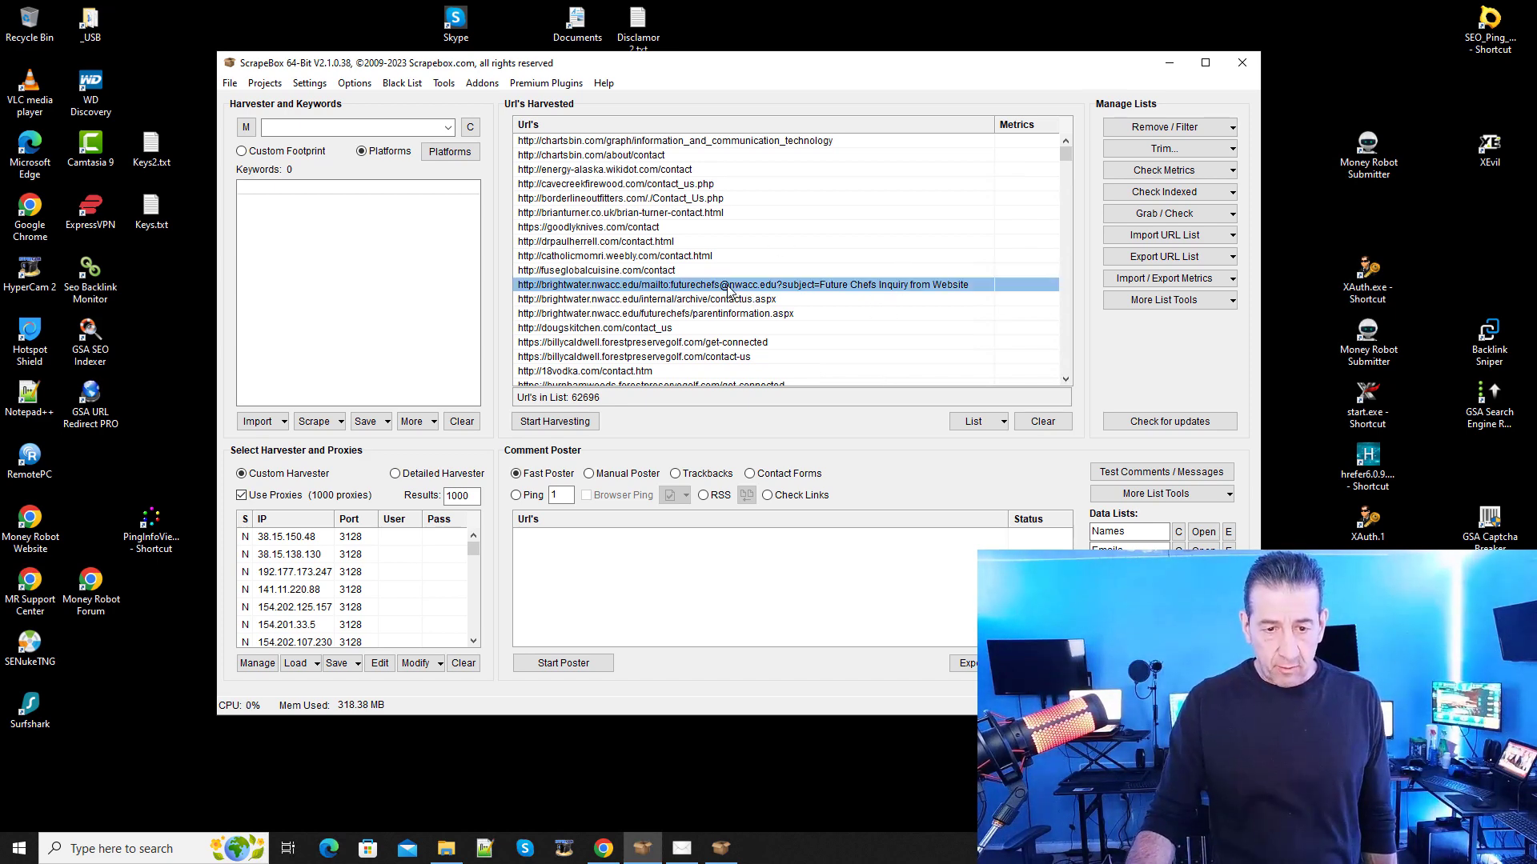
left_click(1169, 126)
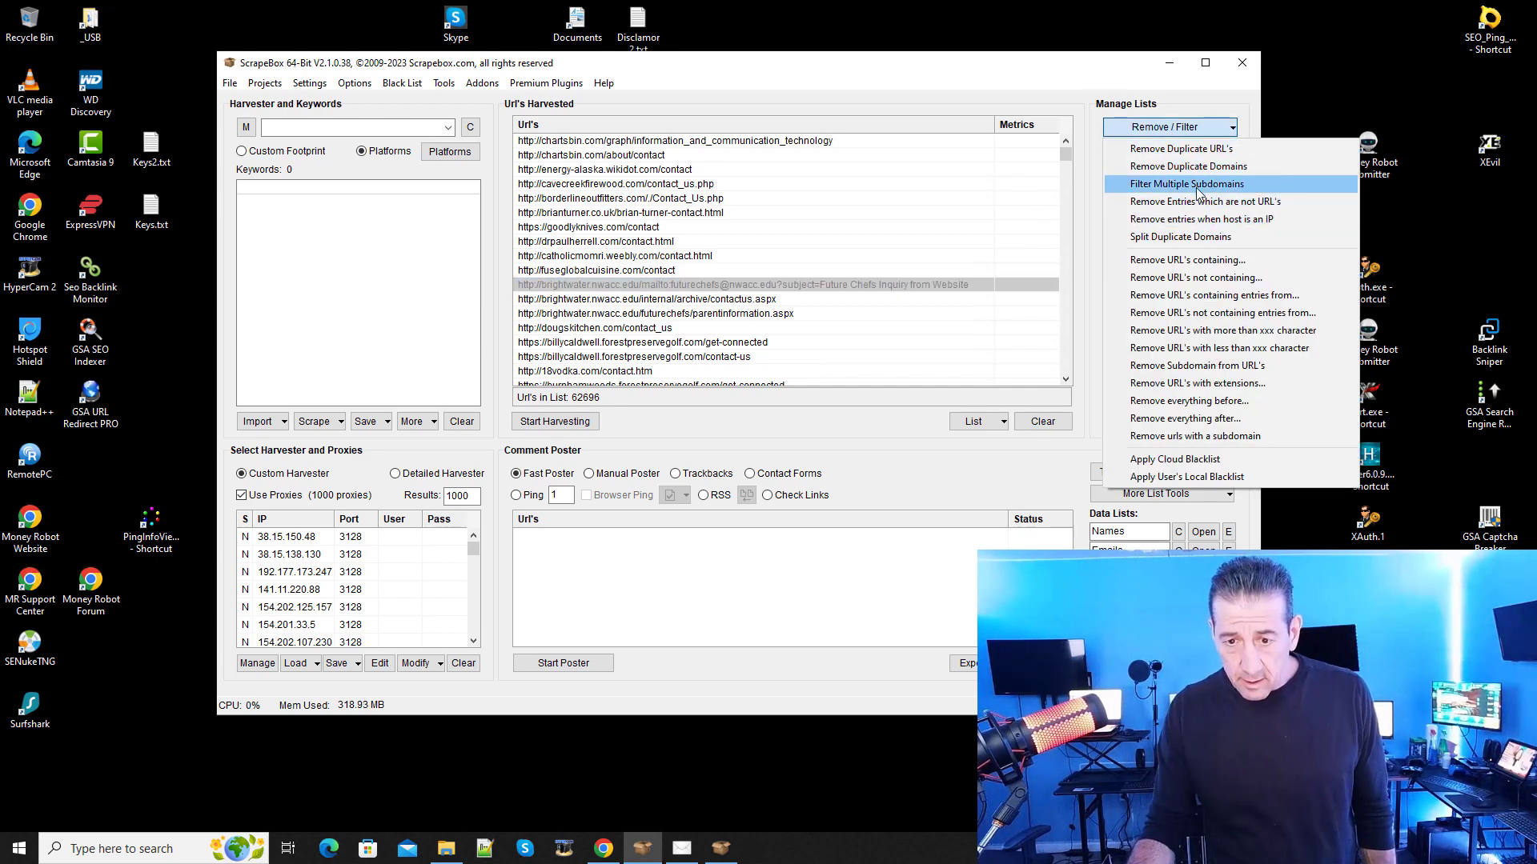
left_click(1205, 262)
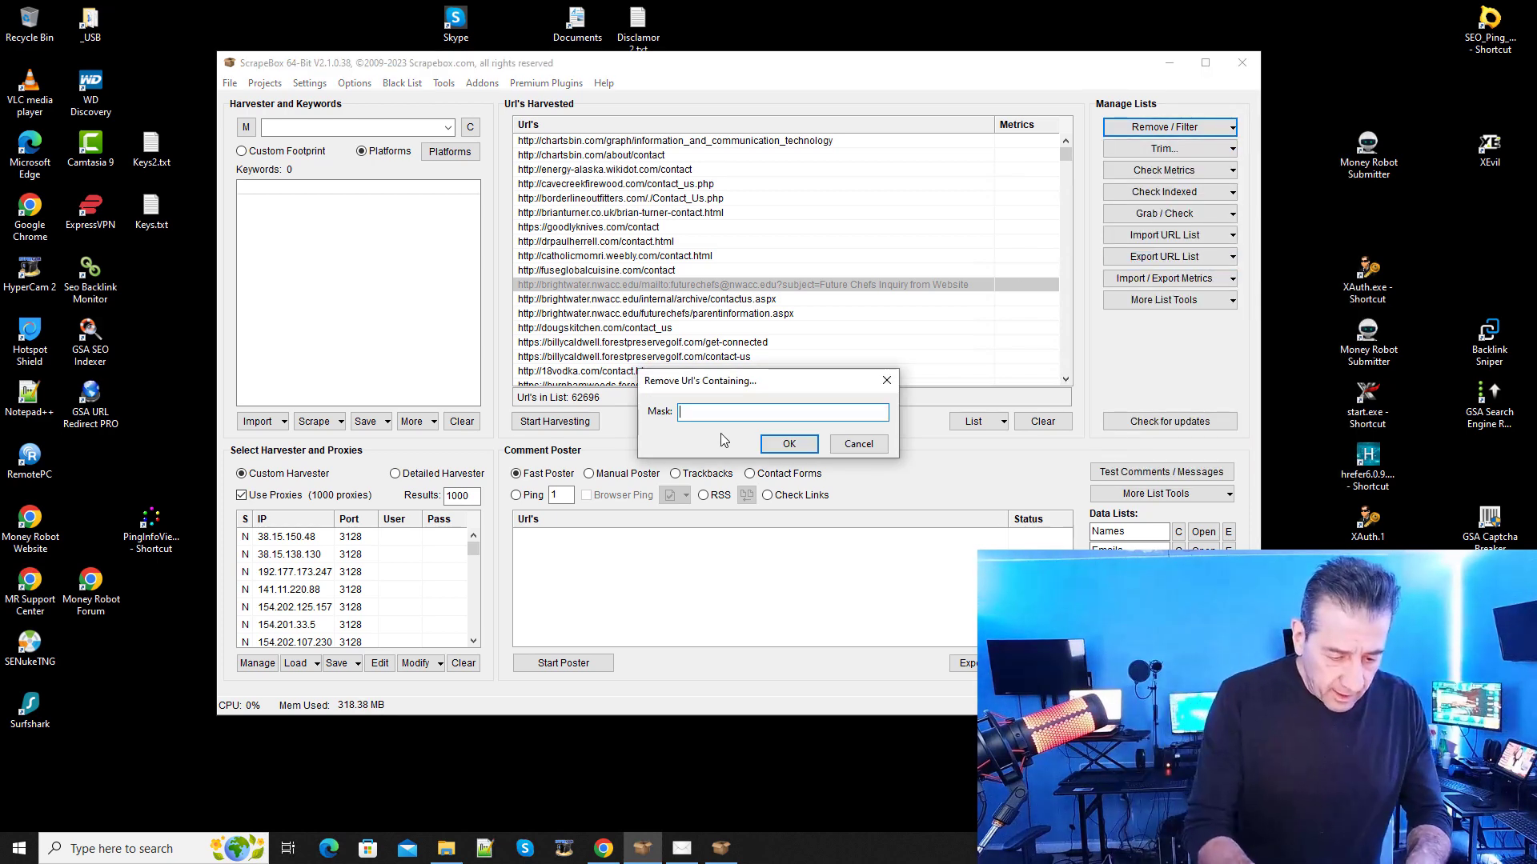
type("@")
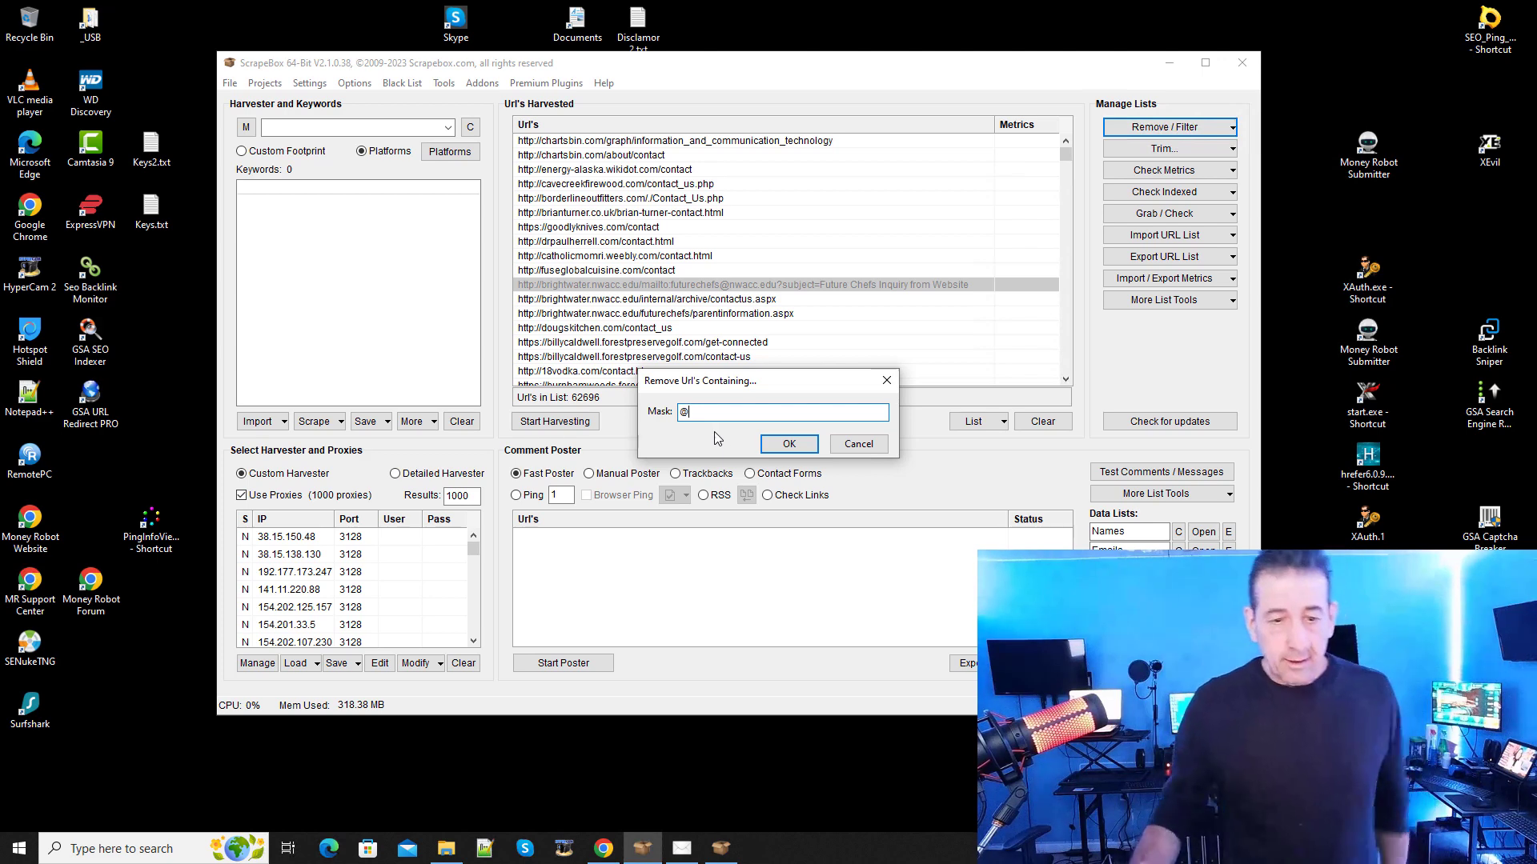
left_click(785, 445)
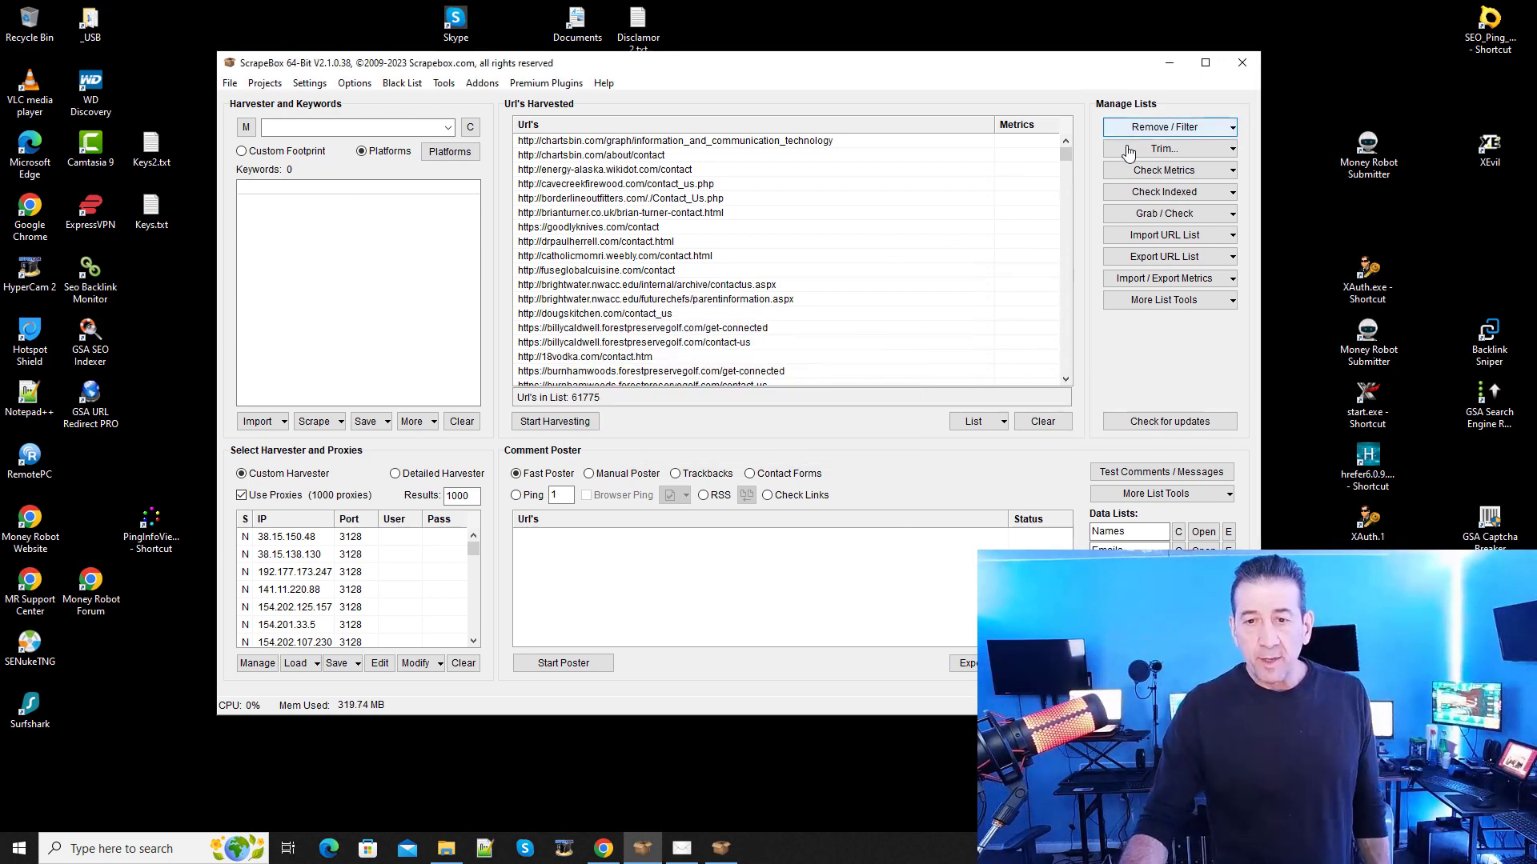
Step: Remove the duplicate URLs and duplicate domains from the imported contact page list
left_click(1171, 130)
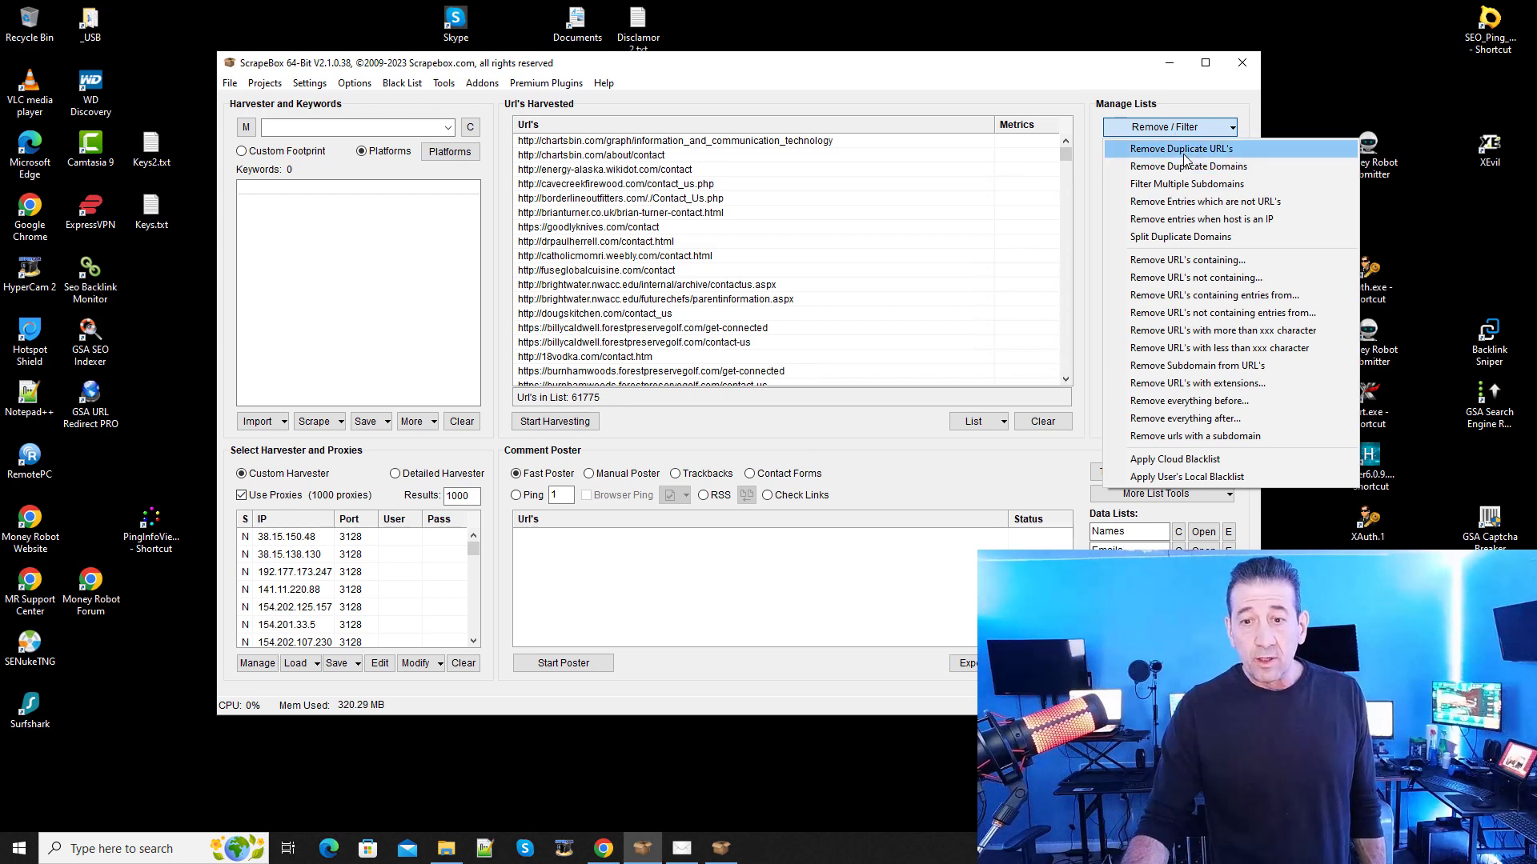
left_click(1183, 156)
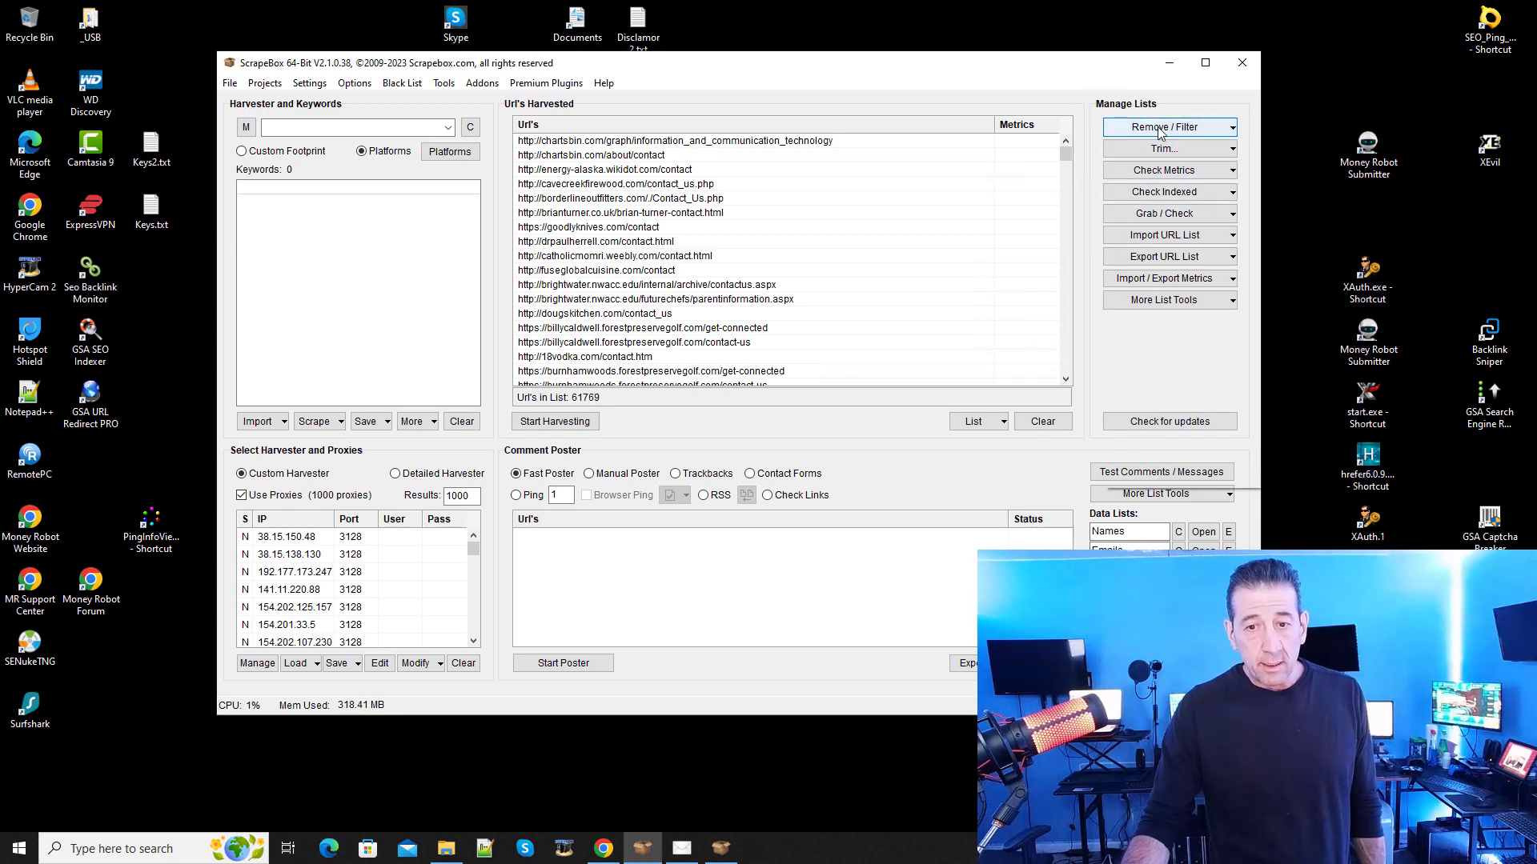
left_click(1161, 130)
left_click(1168, 165)
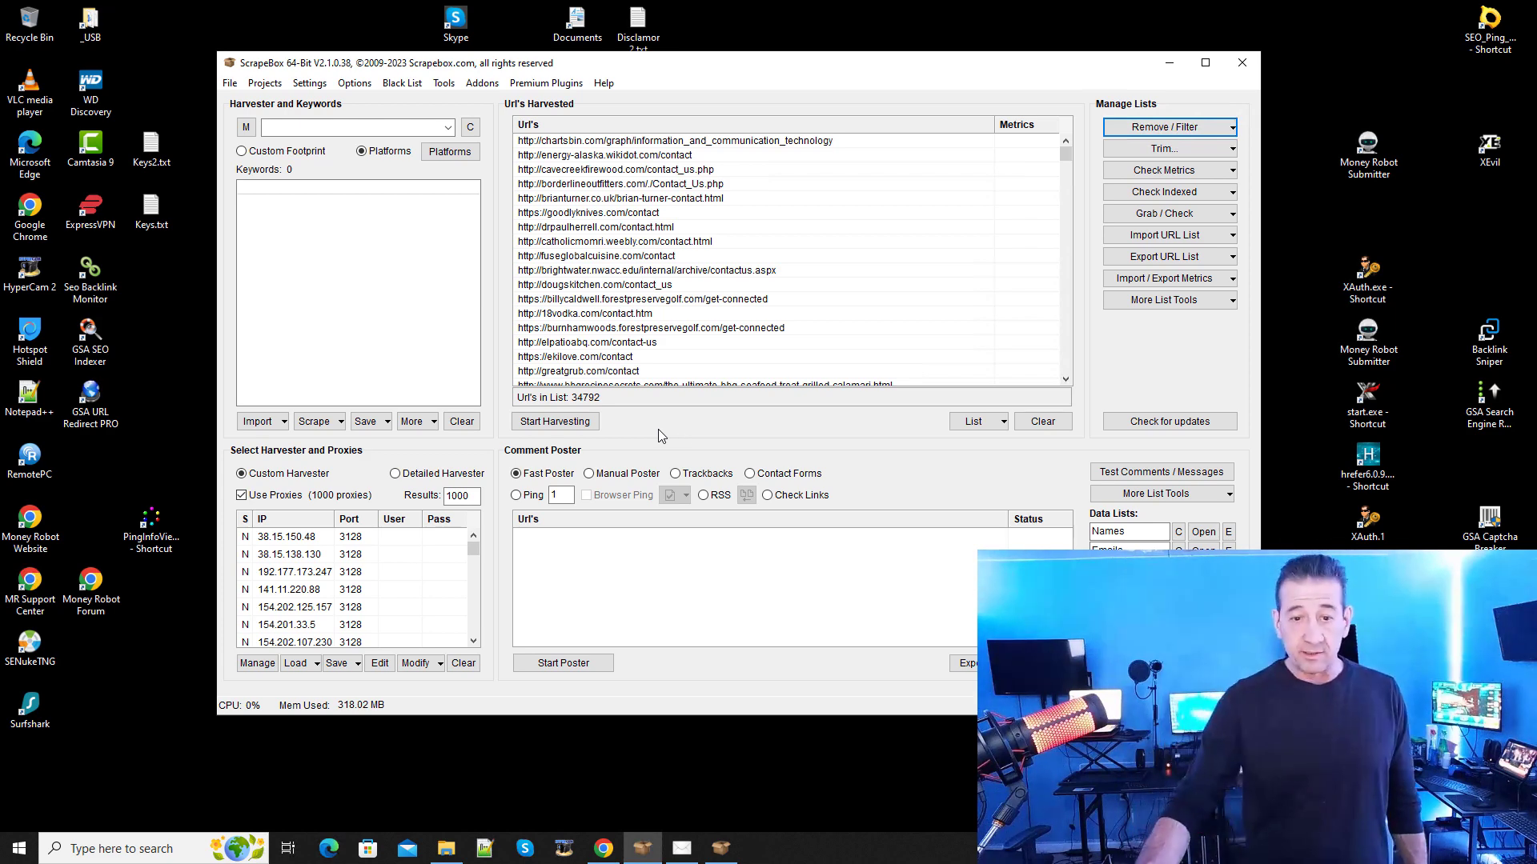
Step: Export all harvested URLs as text to the root of USB Drive (F:), naming the file "APP Appliance"
right_click(853, 254)
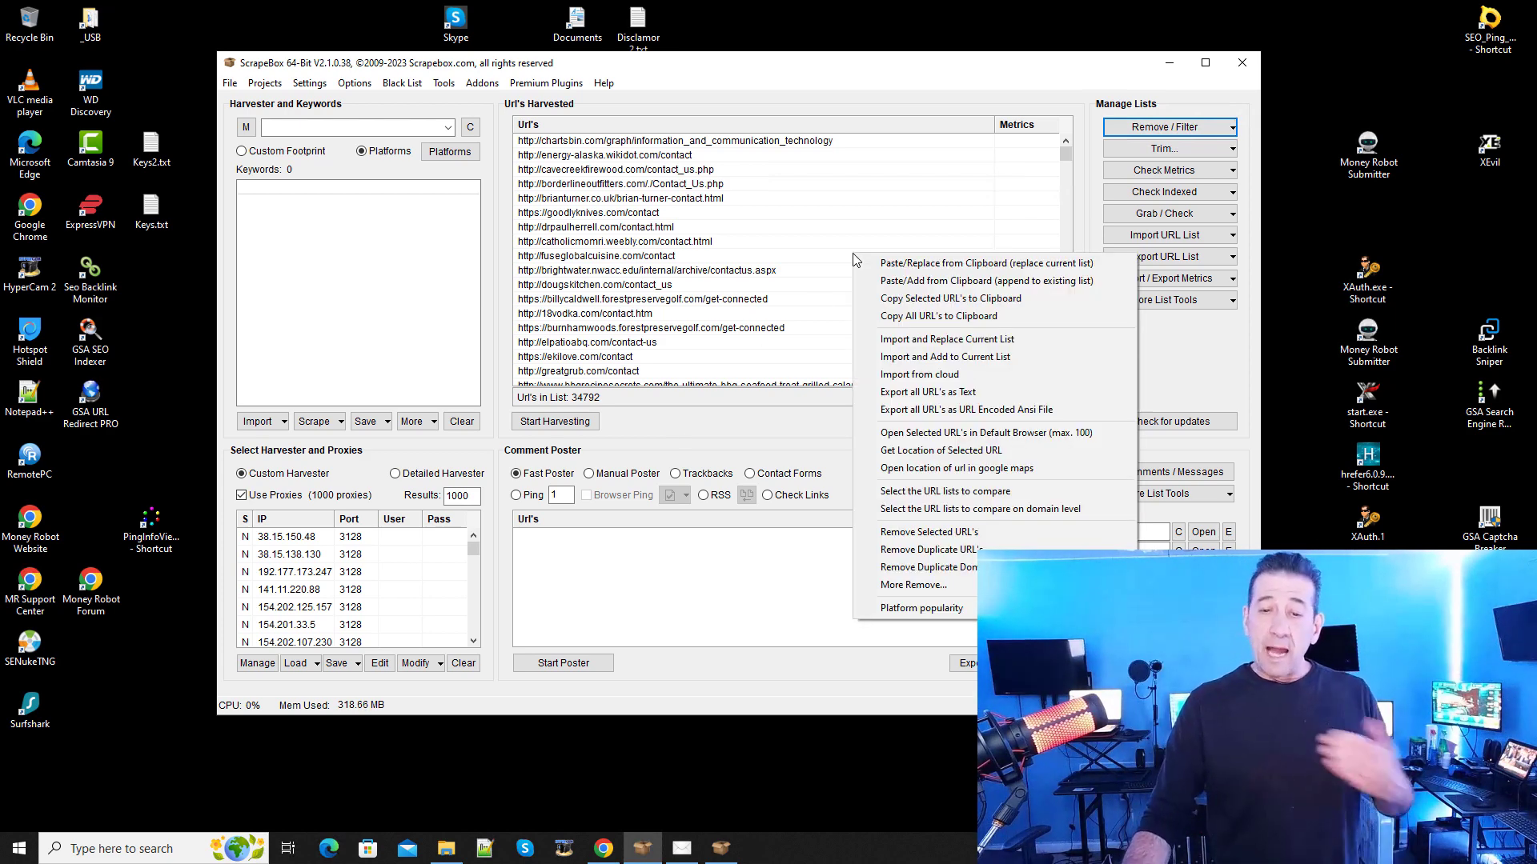
left_click(914, 394)
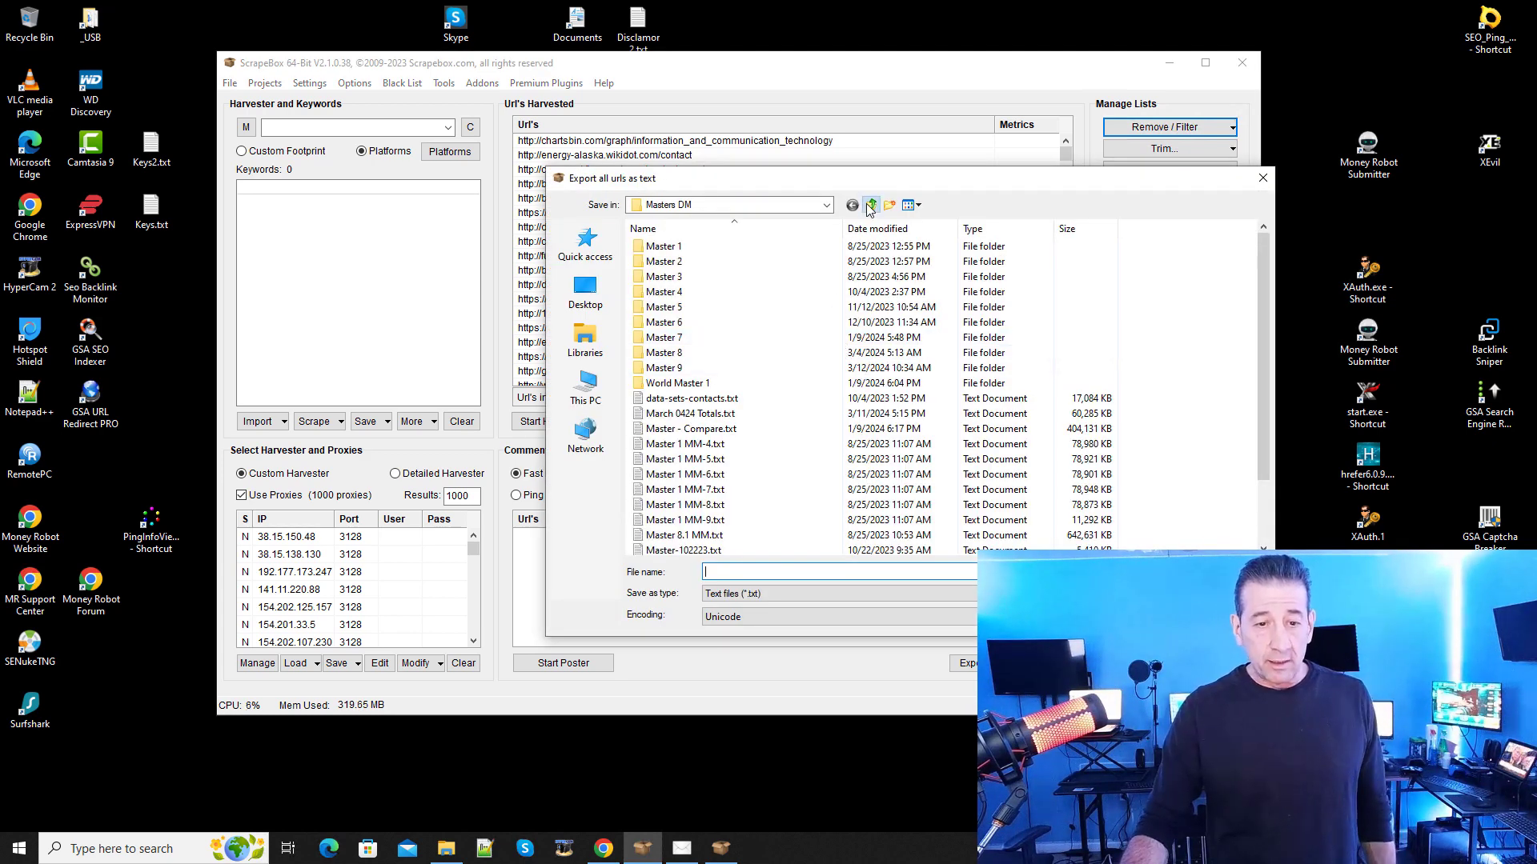
left_click(870, 205)
left_click(870, 205)
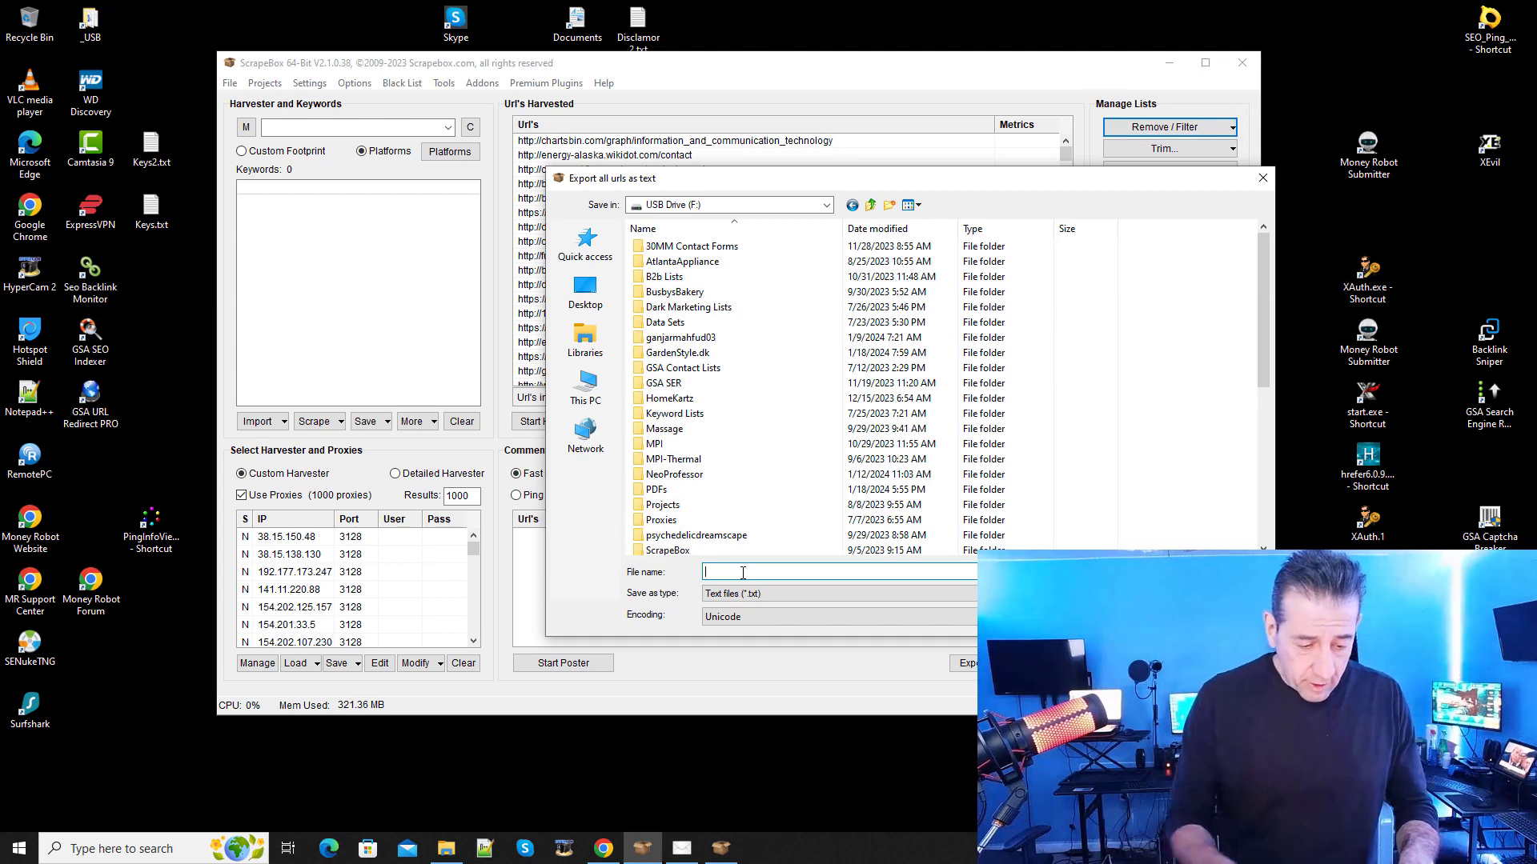
type("APP ")
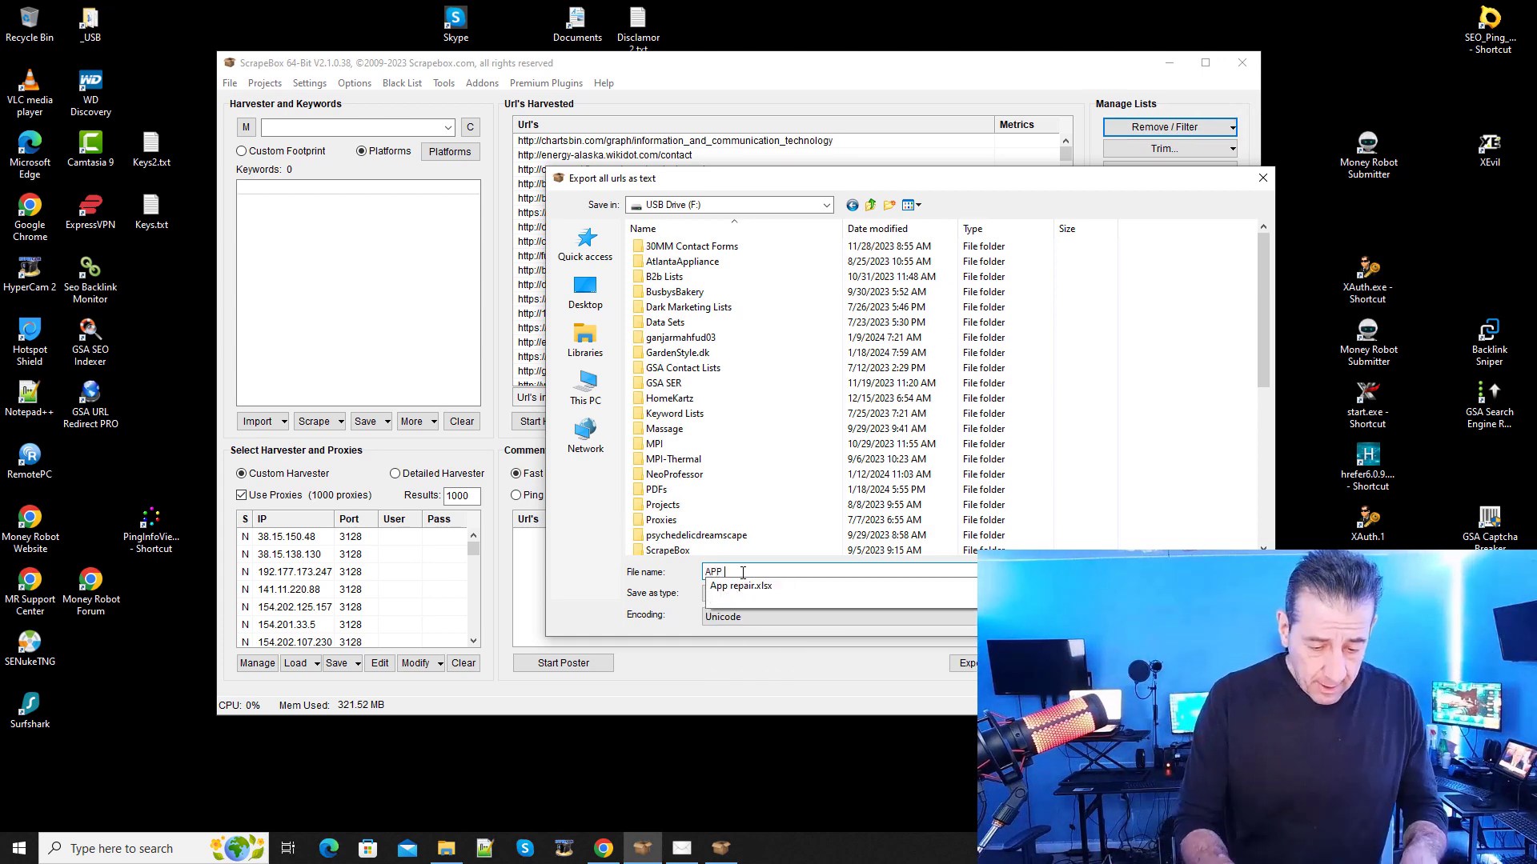
type("Appliace")
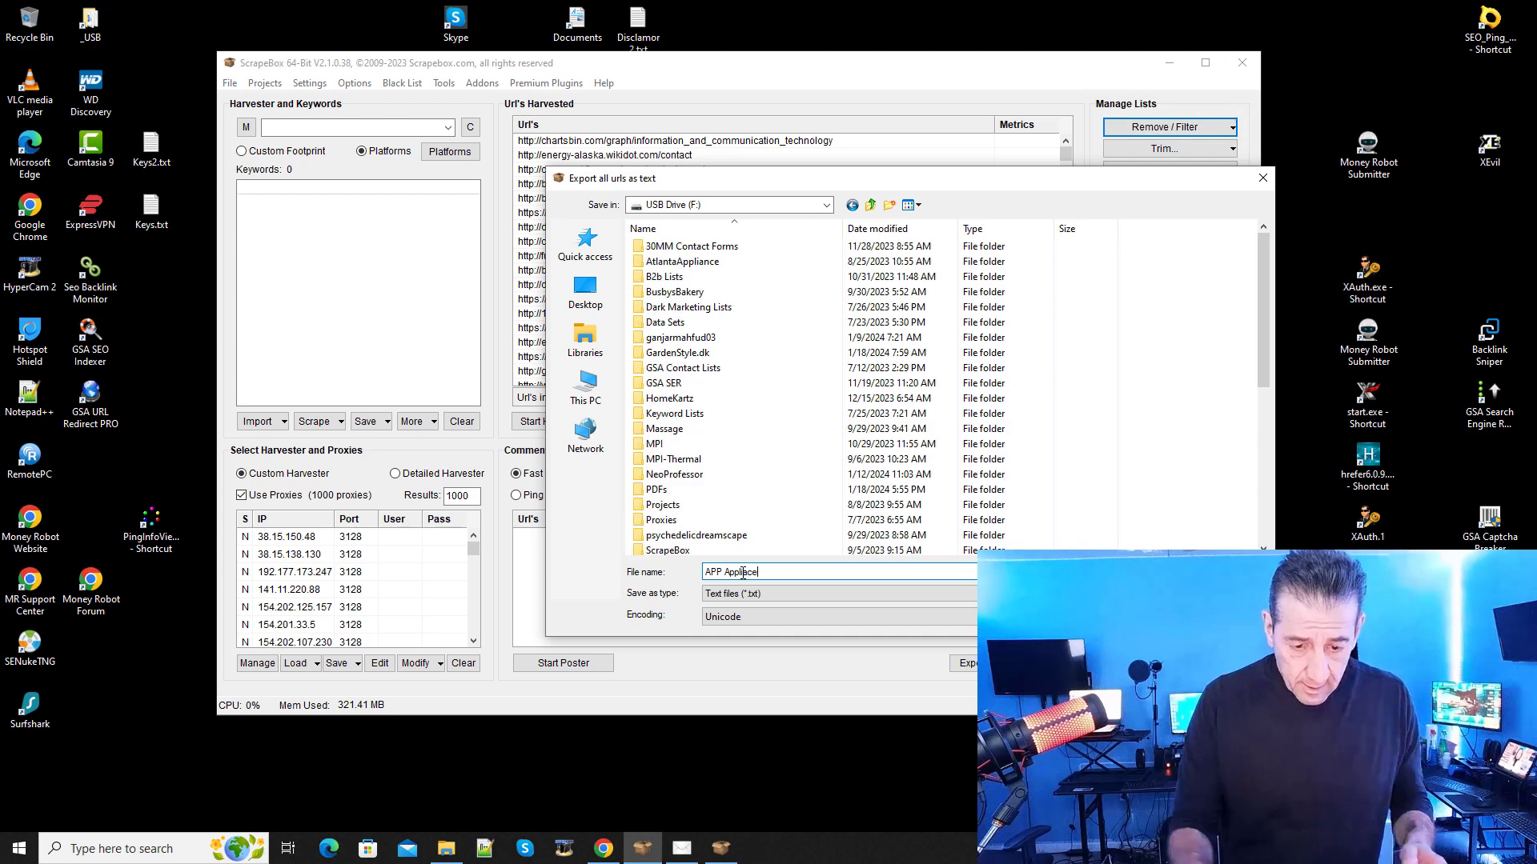
left_click_drag(767, 573, 668, 574)
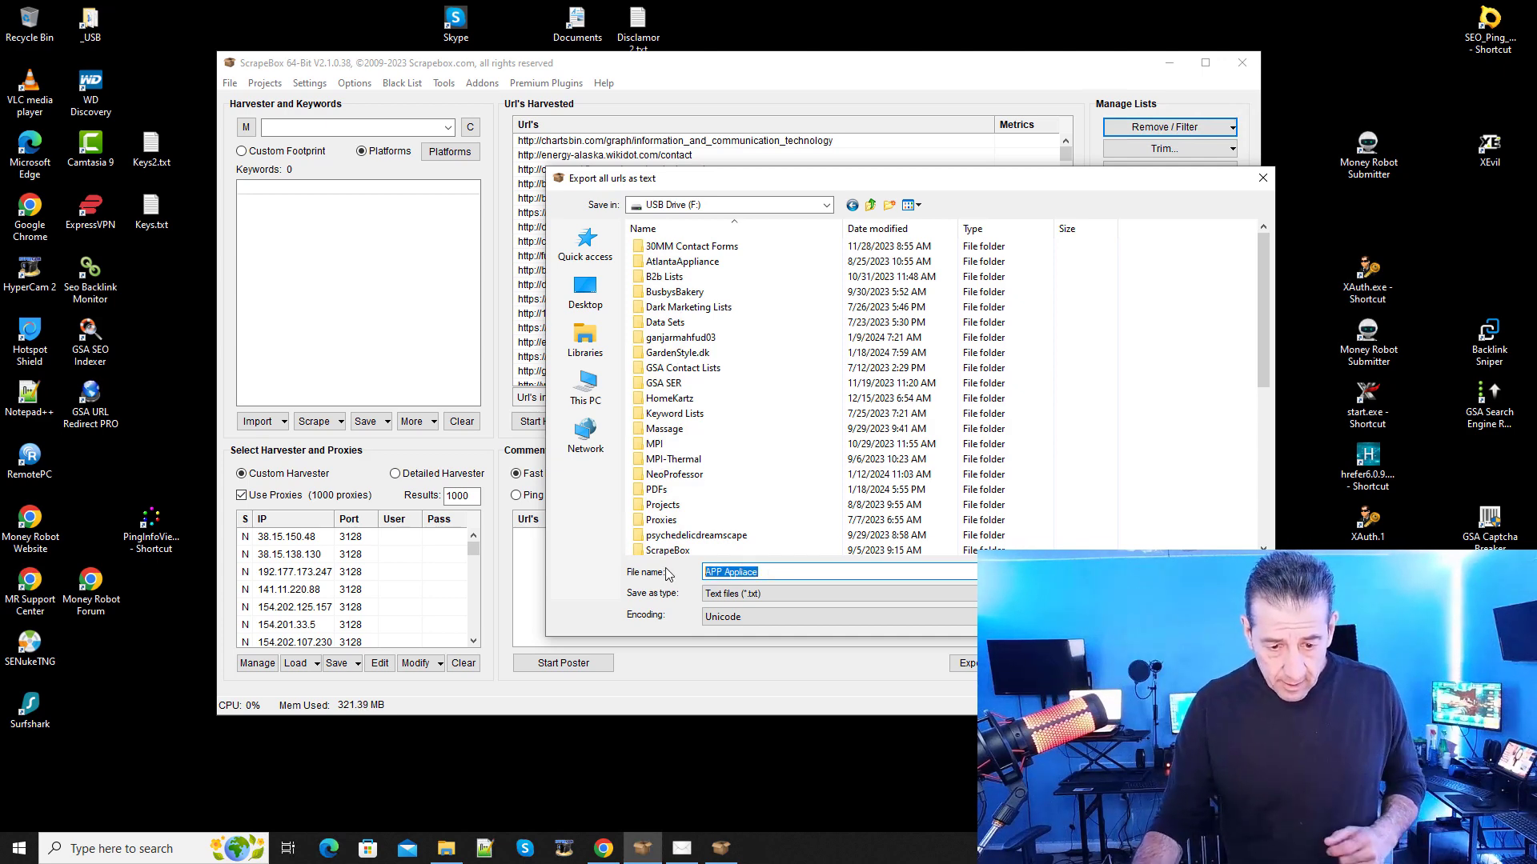
left_click(744, 573)
double_click(734, 570)
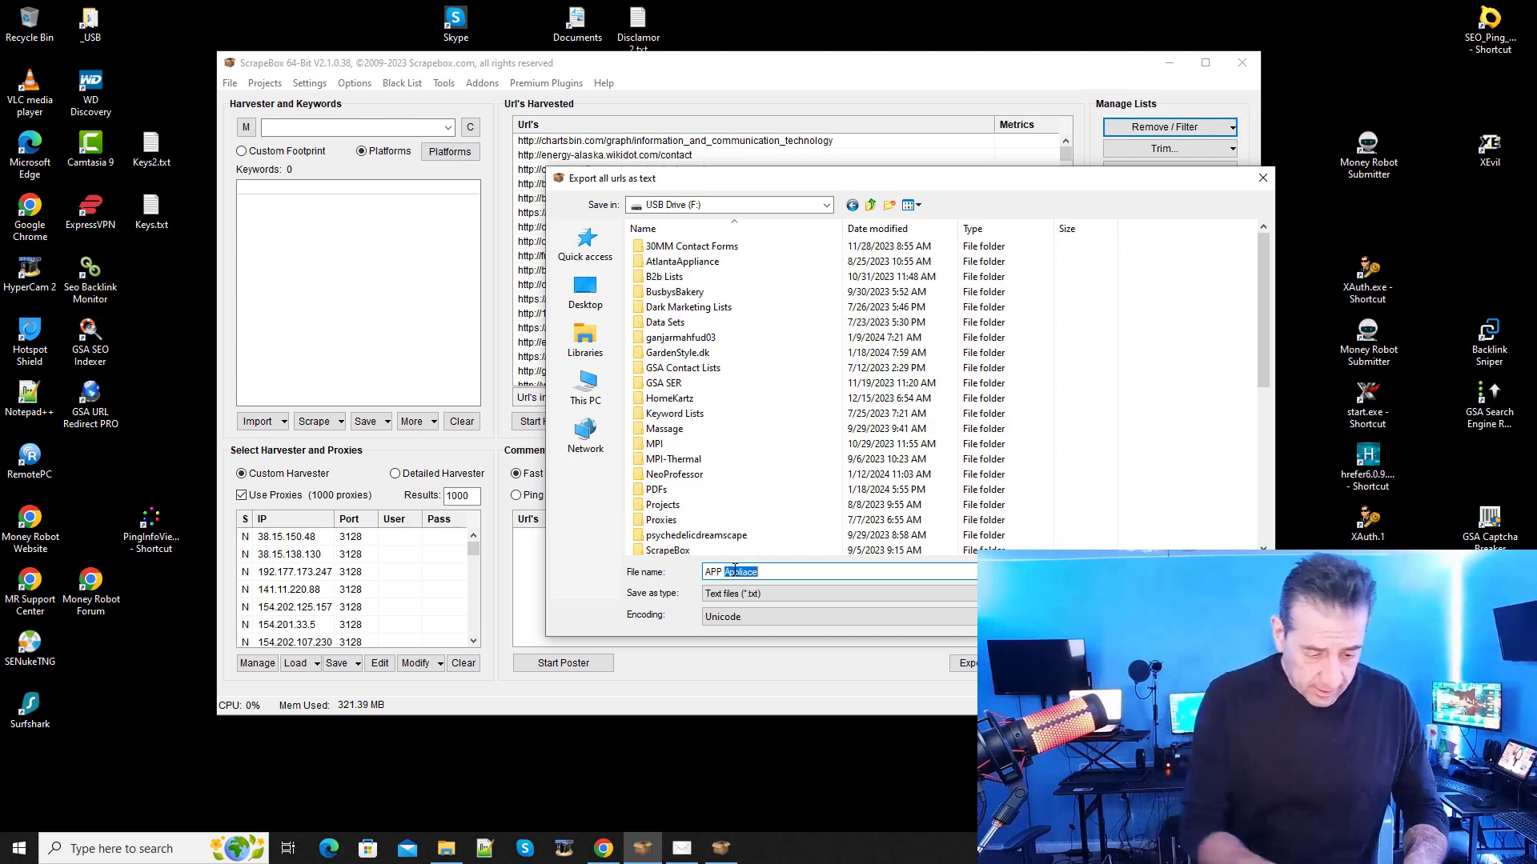
type("Applia")
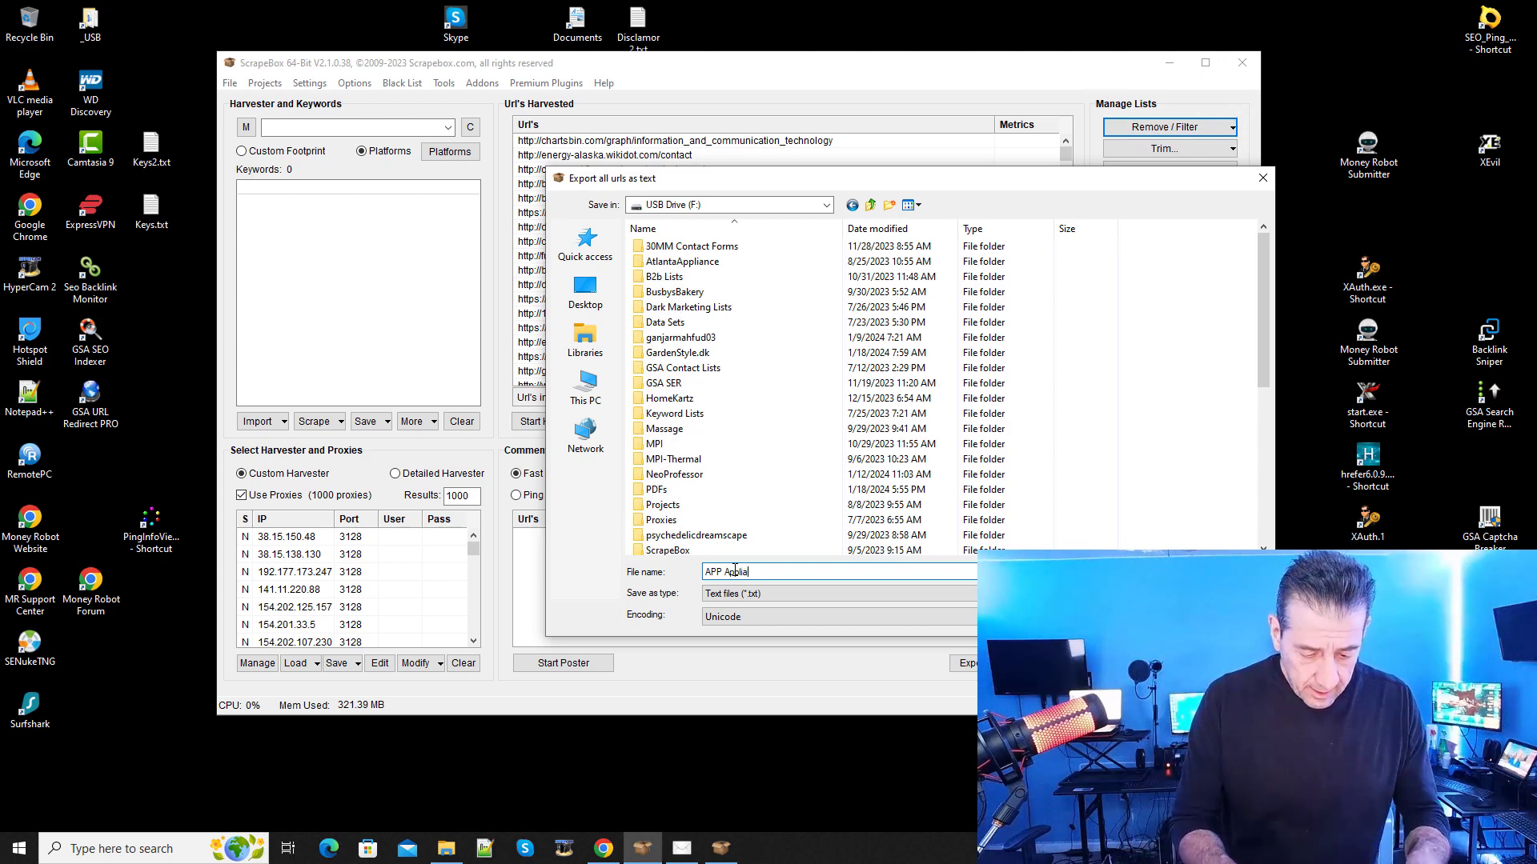
type("nce")
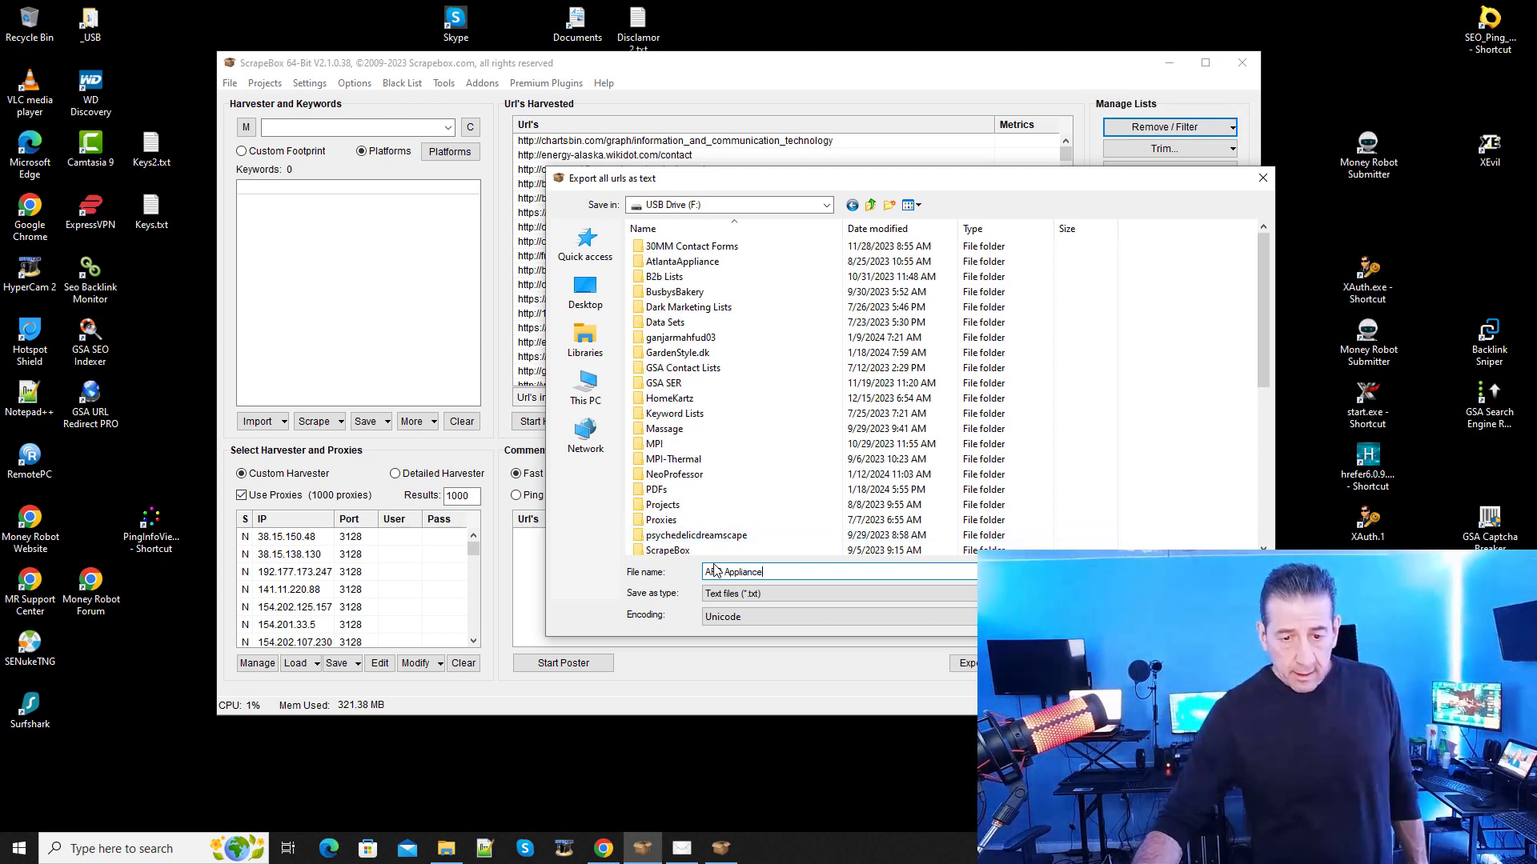
Step: Copy the export's file name to the clipboard and save the file
left_click_drag(765, 571, 706, 571)
right_click(712, 575)
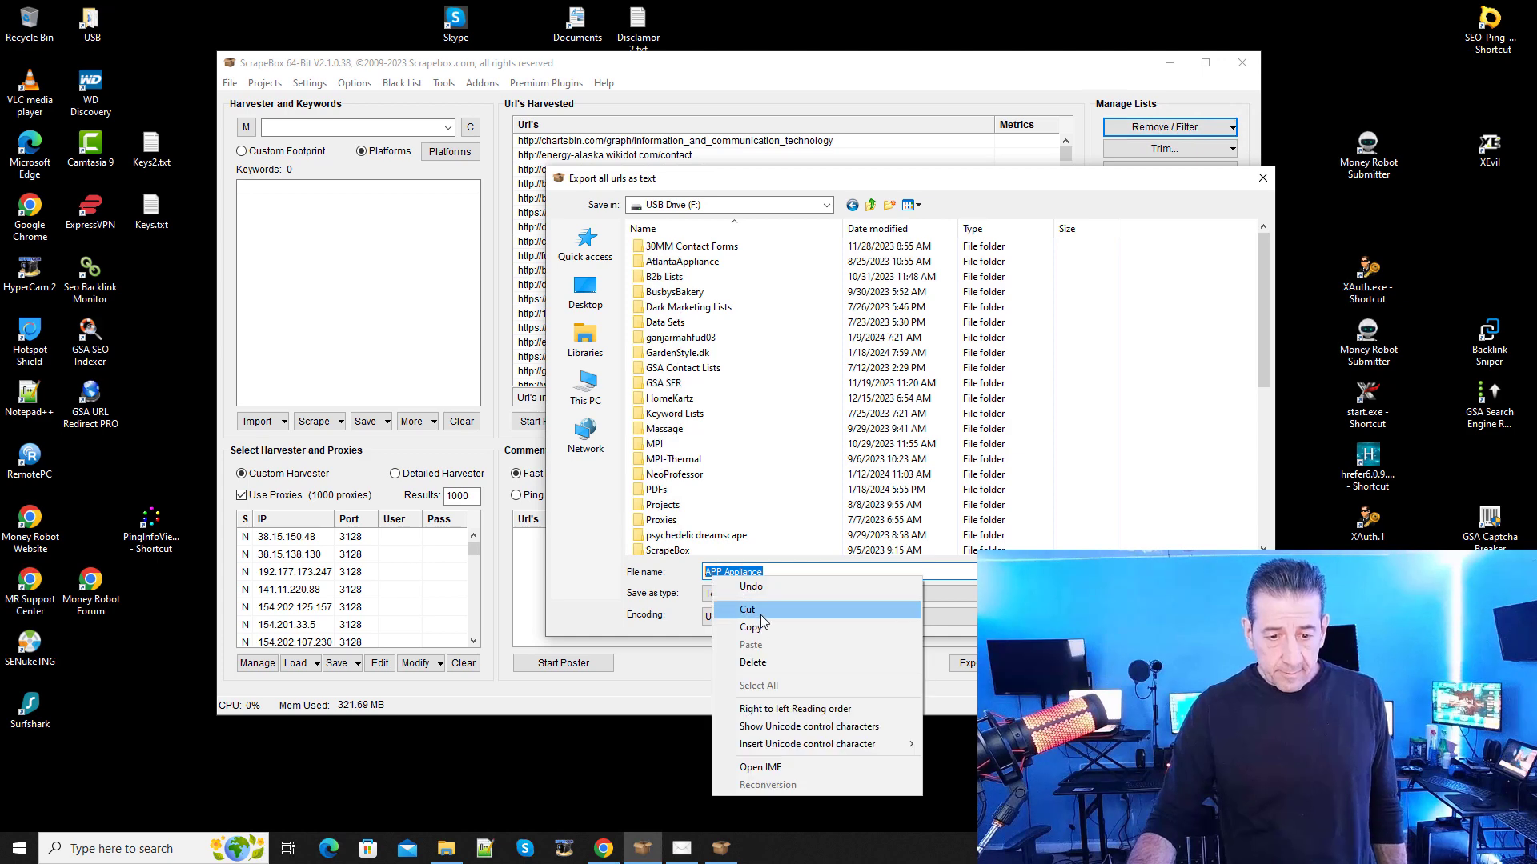
left_click(749, 627)
key("Return")
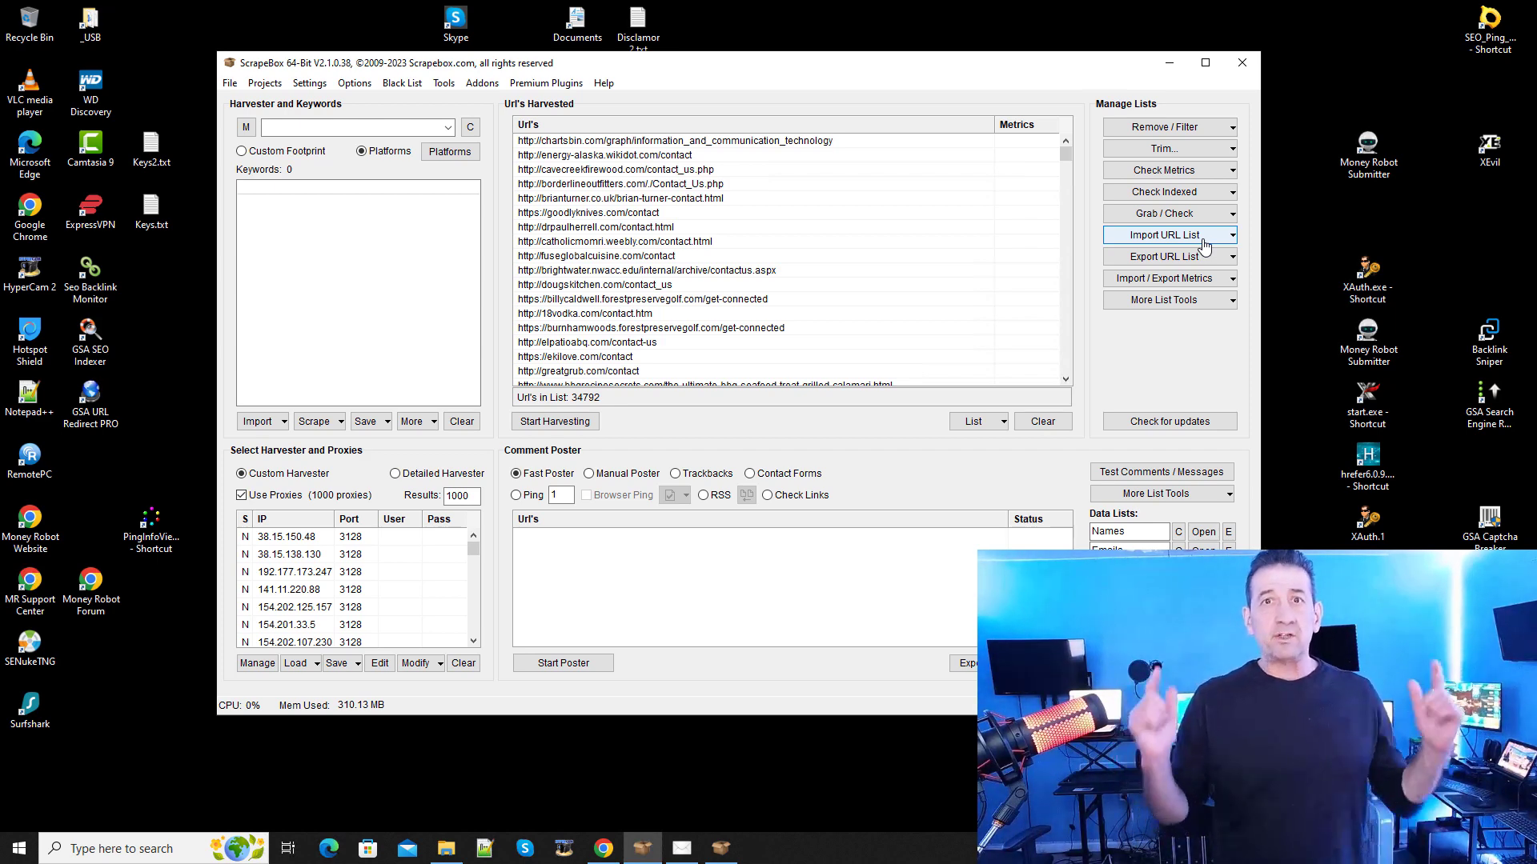
Step: Minimize ScrapeBox, close the Link Extractor addon, and switch to GSA Website Contact
left_click(1169, 62)
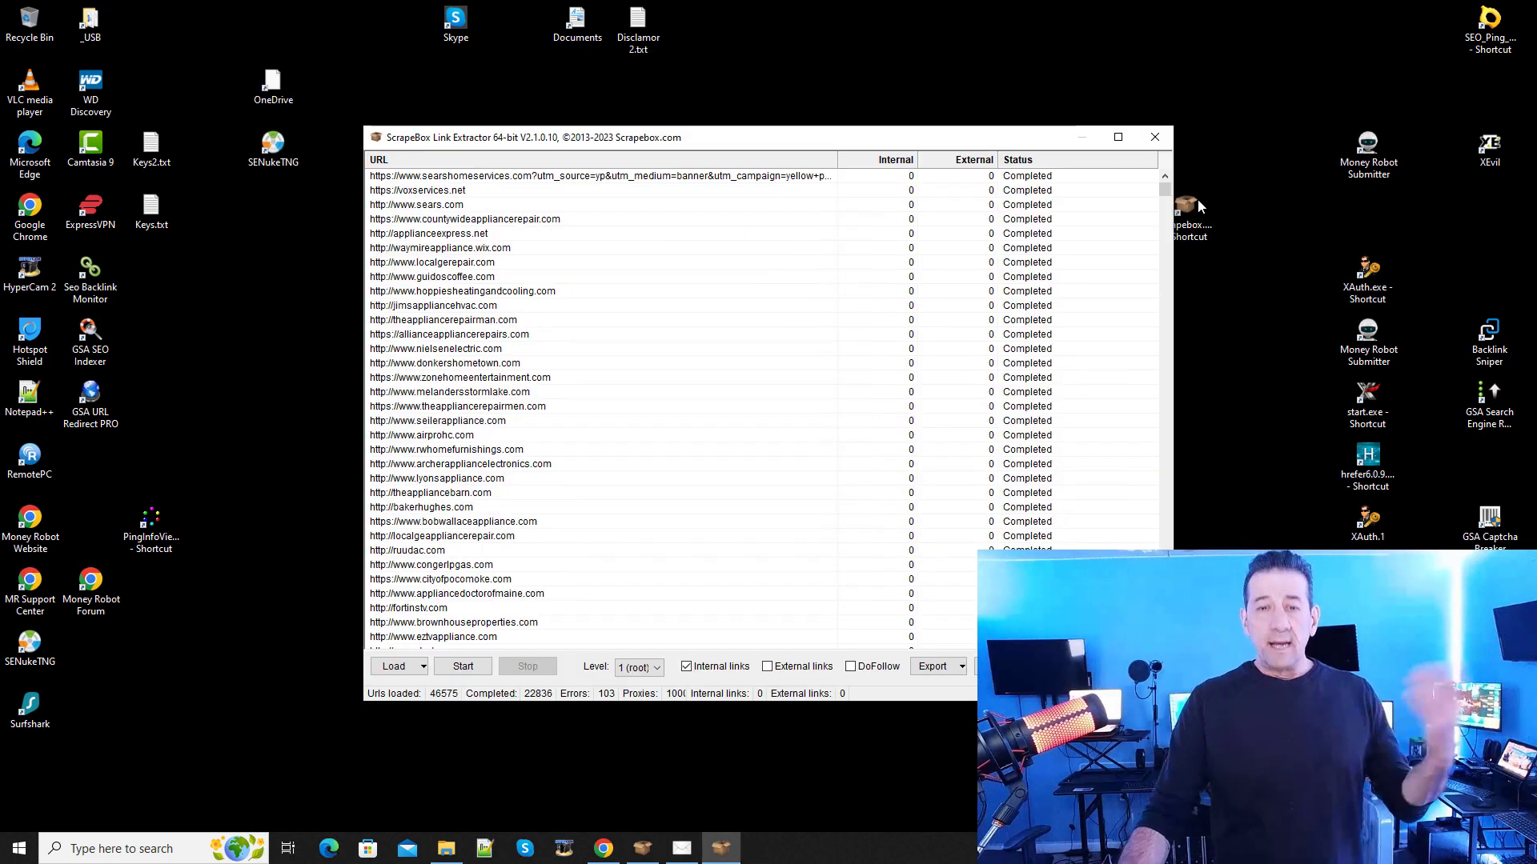
left_click(1155, 137)
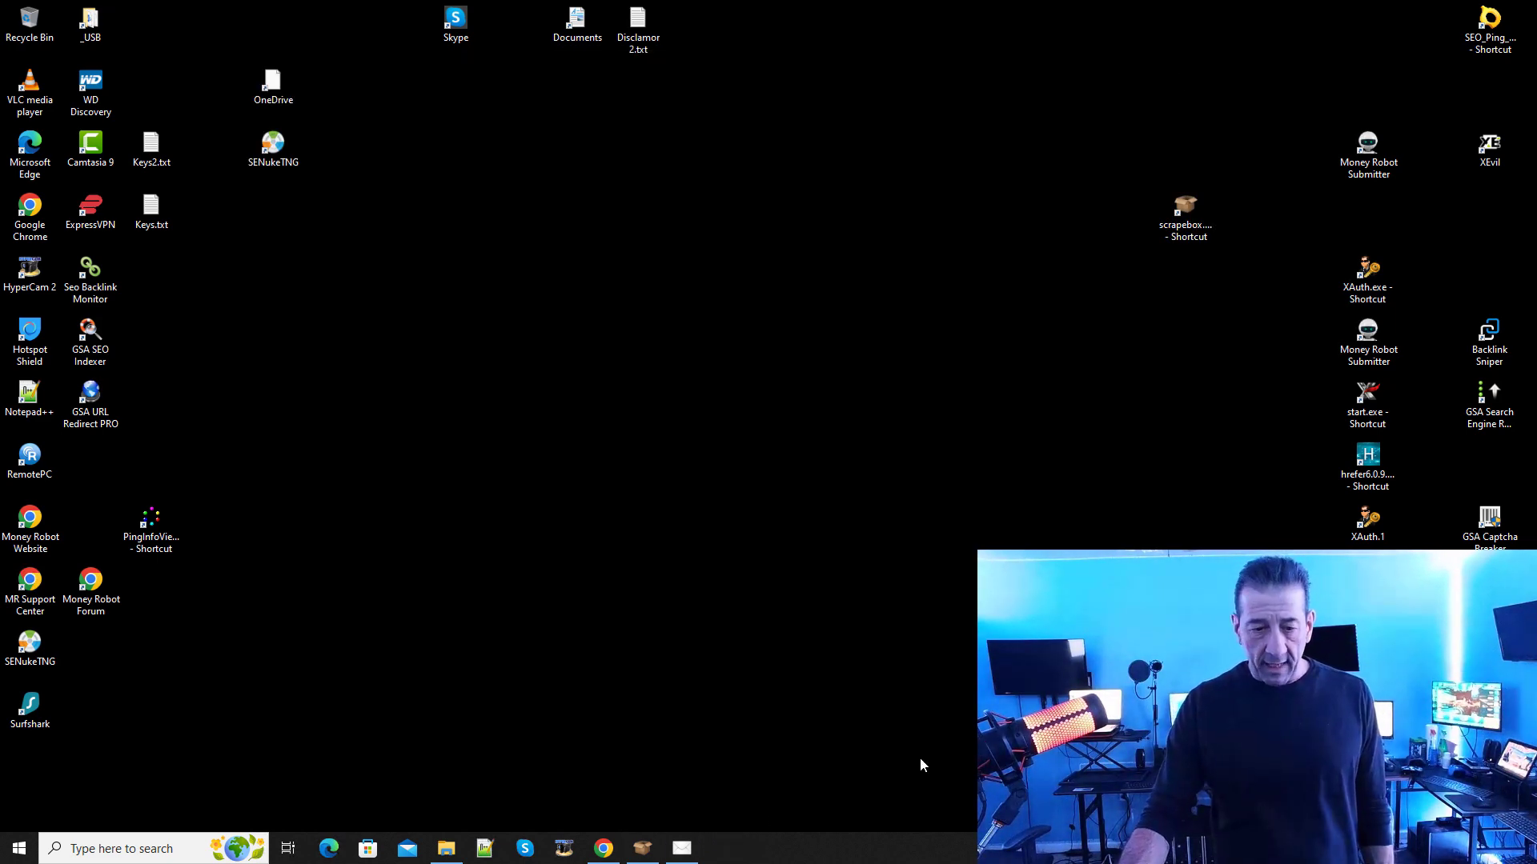
left_click(681, 848)
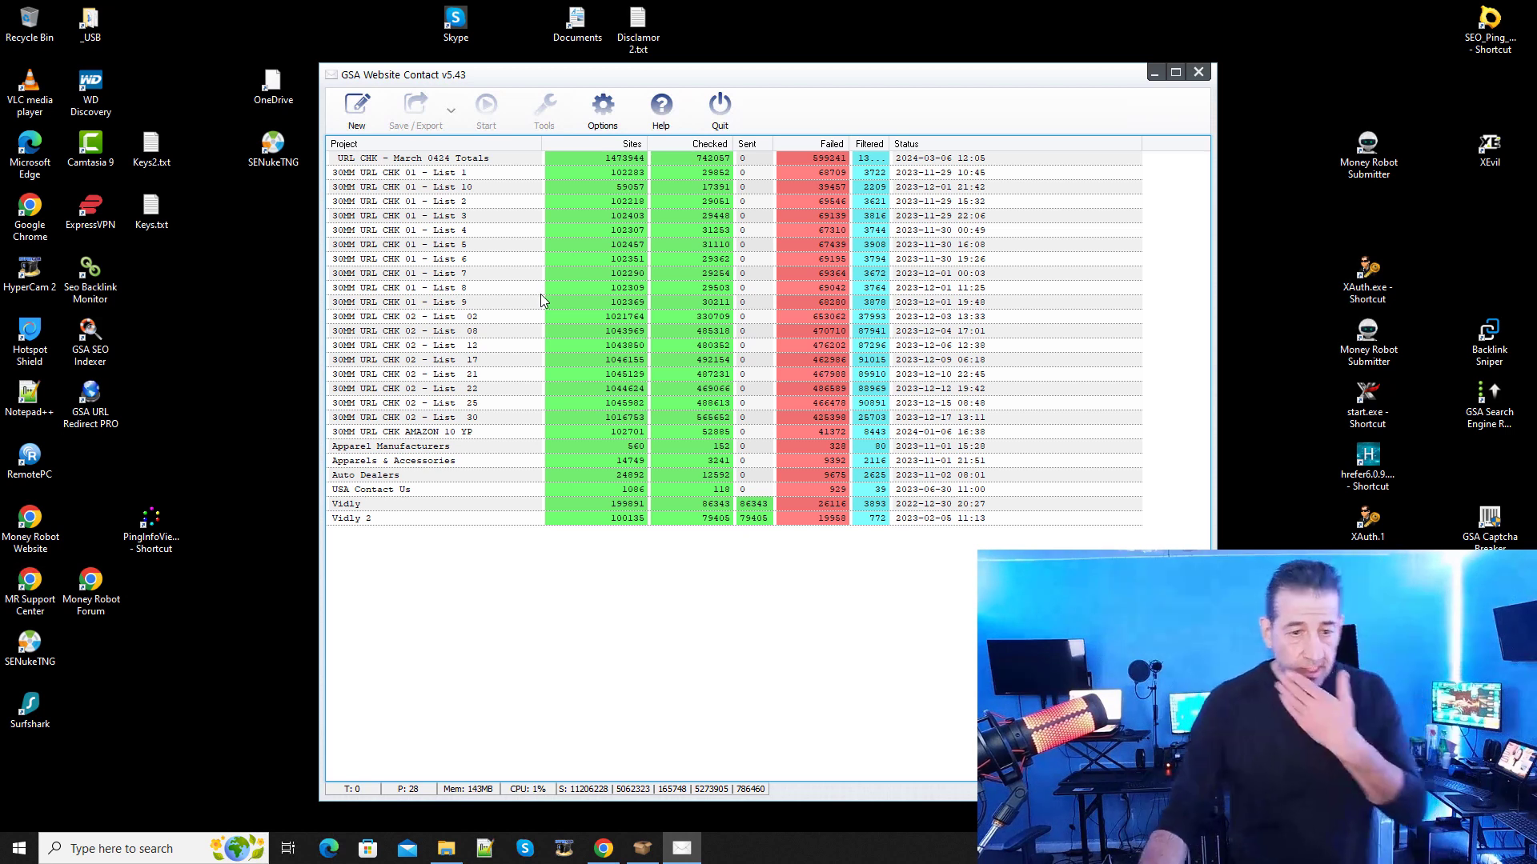
mouse_move(552, 417)
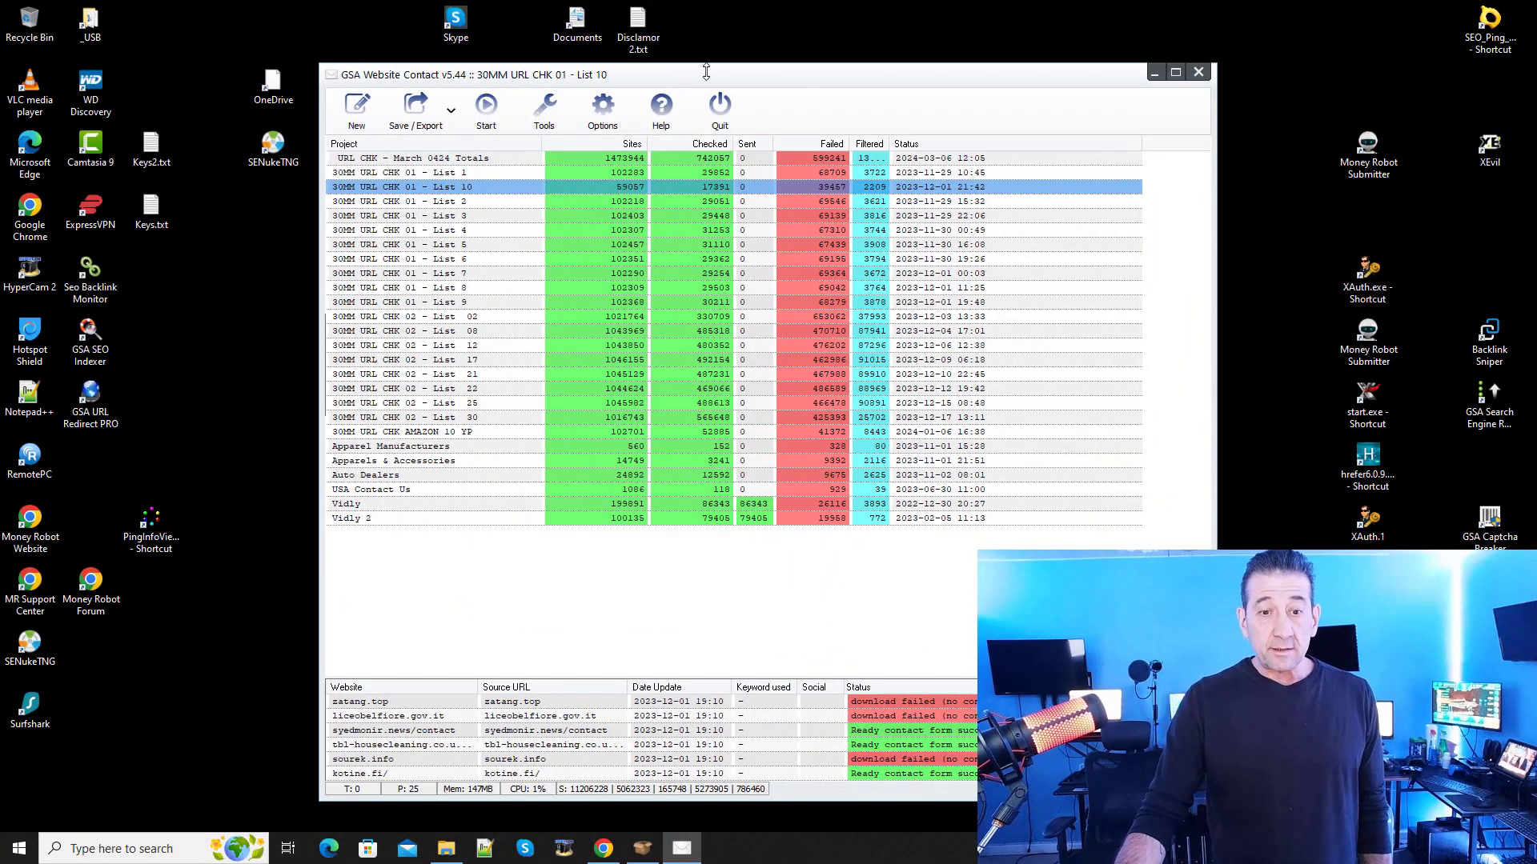
left_click_drag(707, 83, 527, 58)
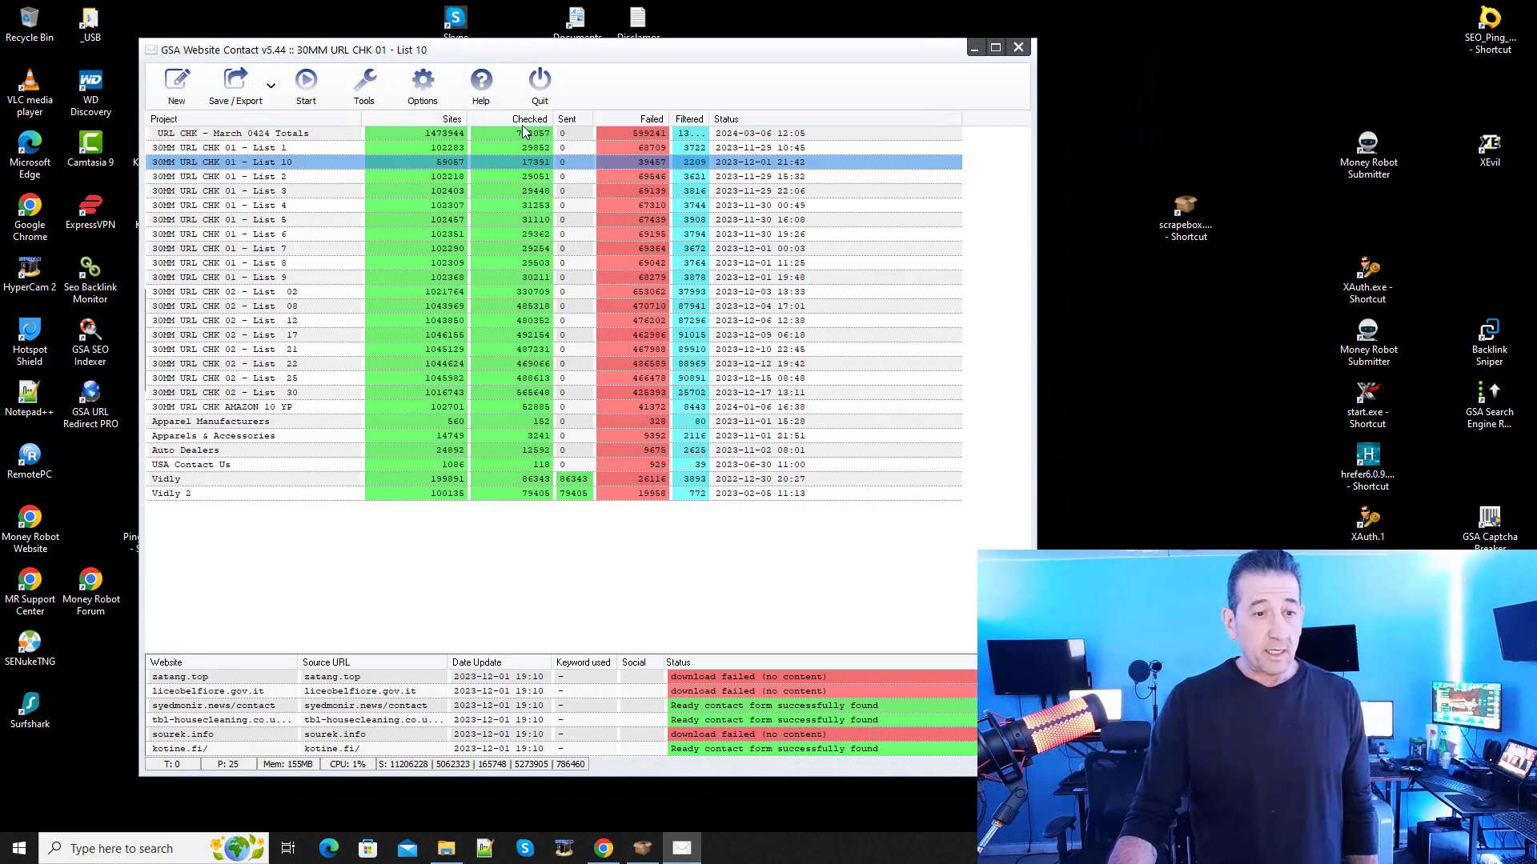
Step: Duplicate the project "30MM URL CHK 01 - List 10" without copying its new, checked, sent, failed or filtered URLs
right_click(295, 170)
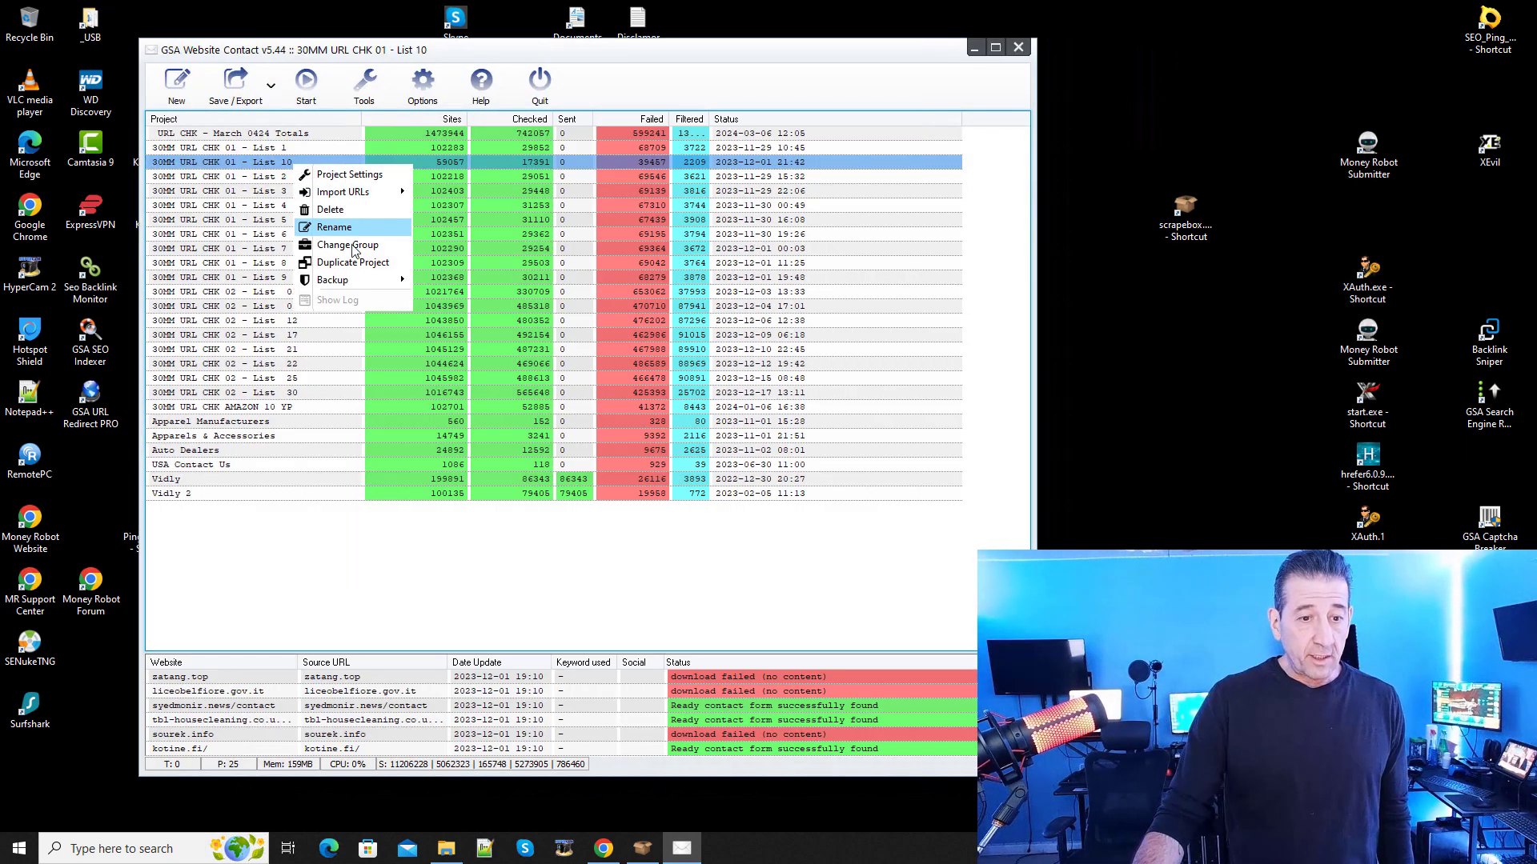
left_click(354, 265)
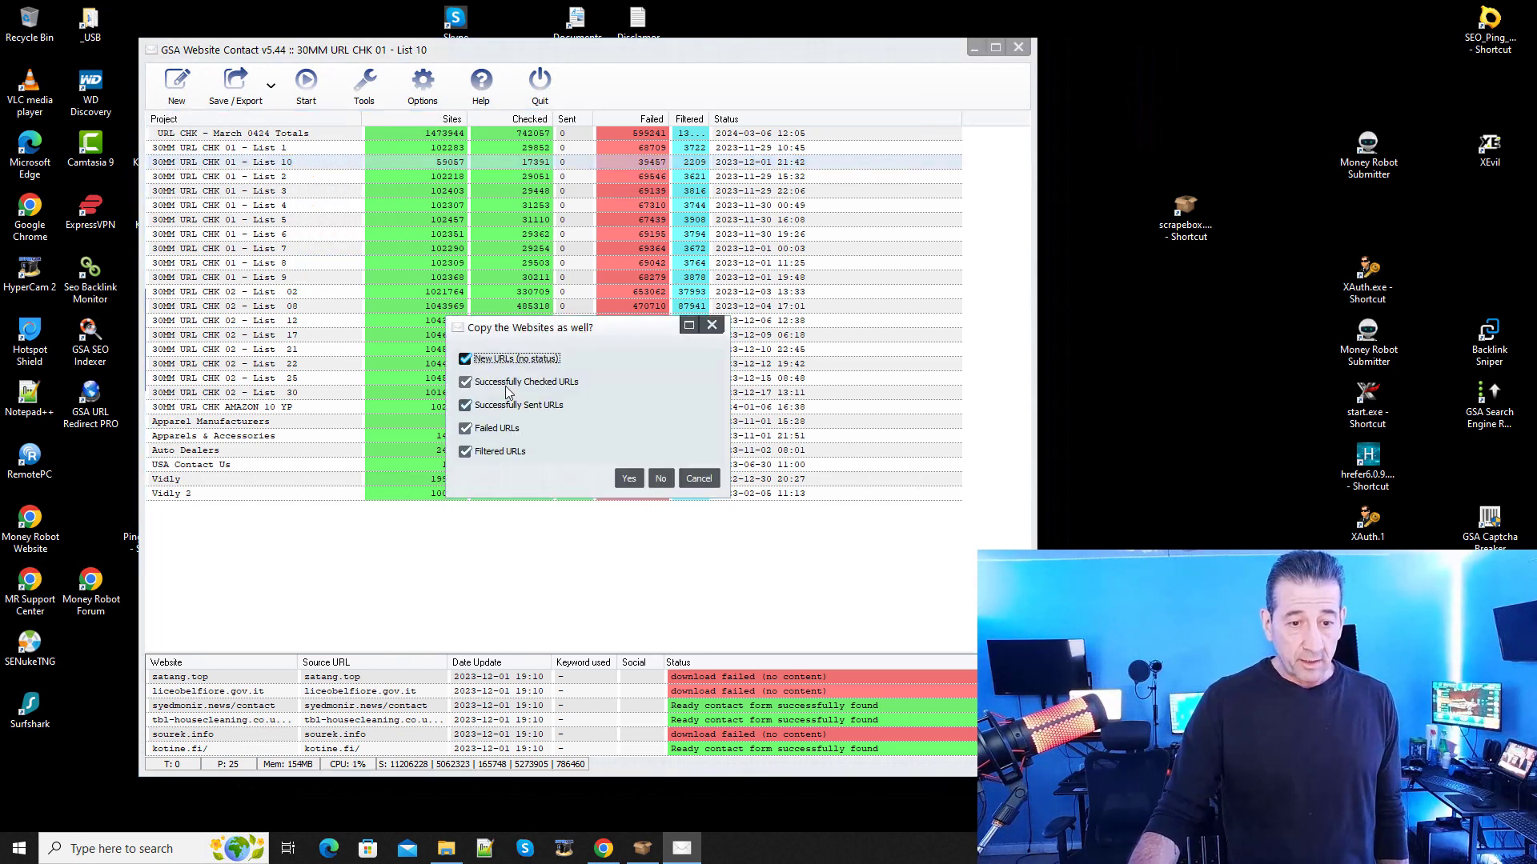
left_click(471, 382)
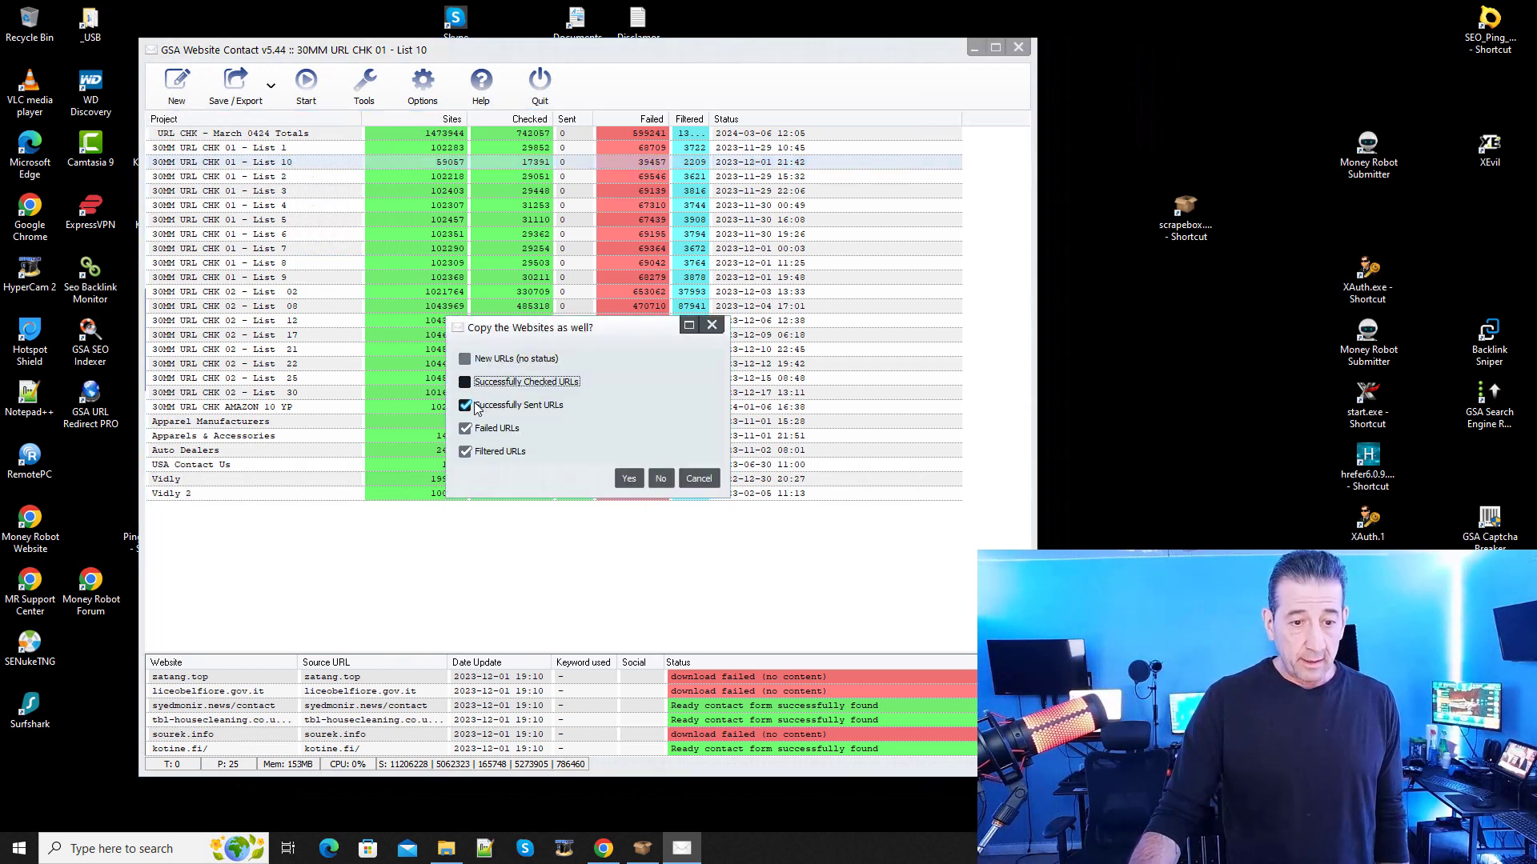
left_click(471, 405)
left_click(471, 429)
left_click(471, 452)
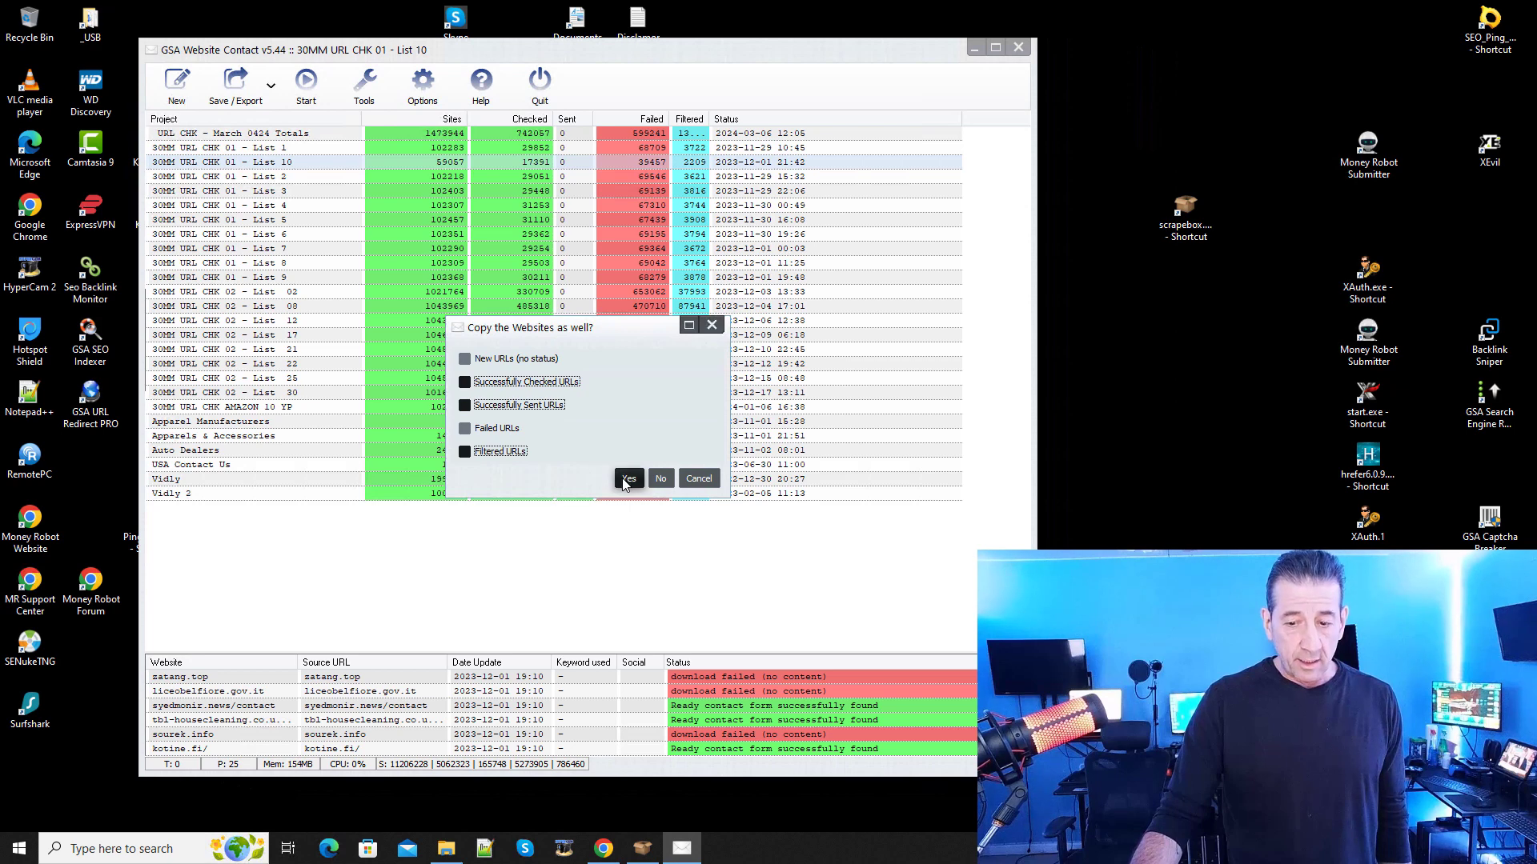
left_click(627, 477)
Step: Rename the duplicated project as "App Appliance CHK"
left_click(286, 177)
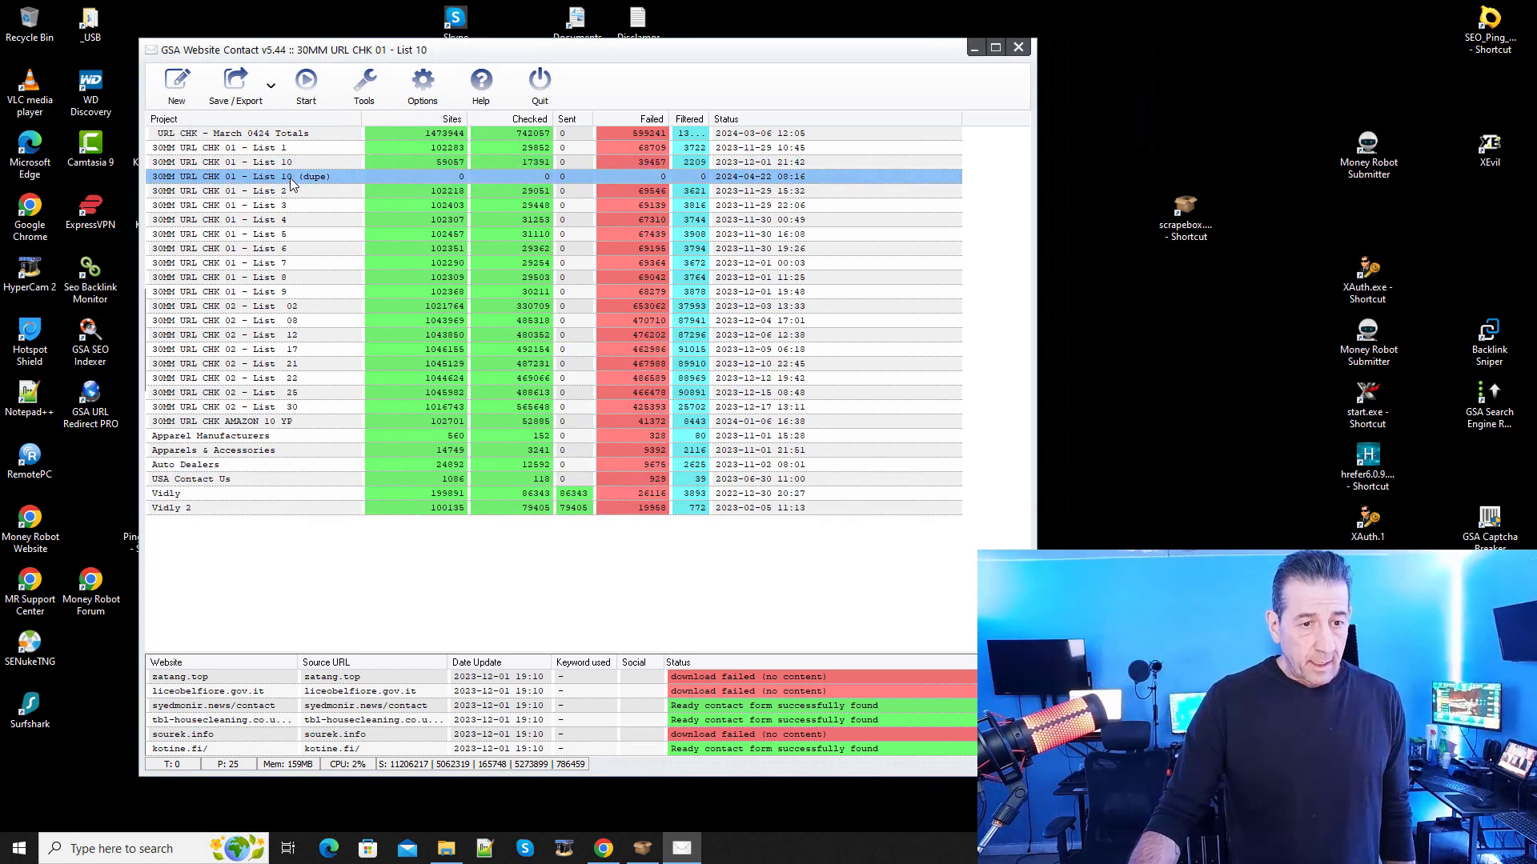
right_click(285, 177)
left_click(312, 240)
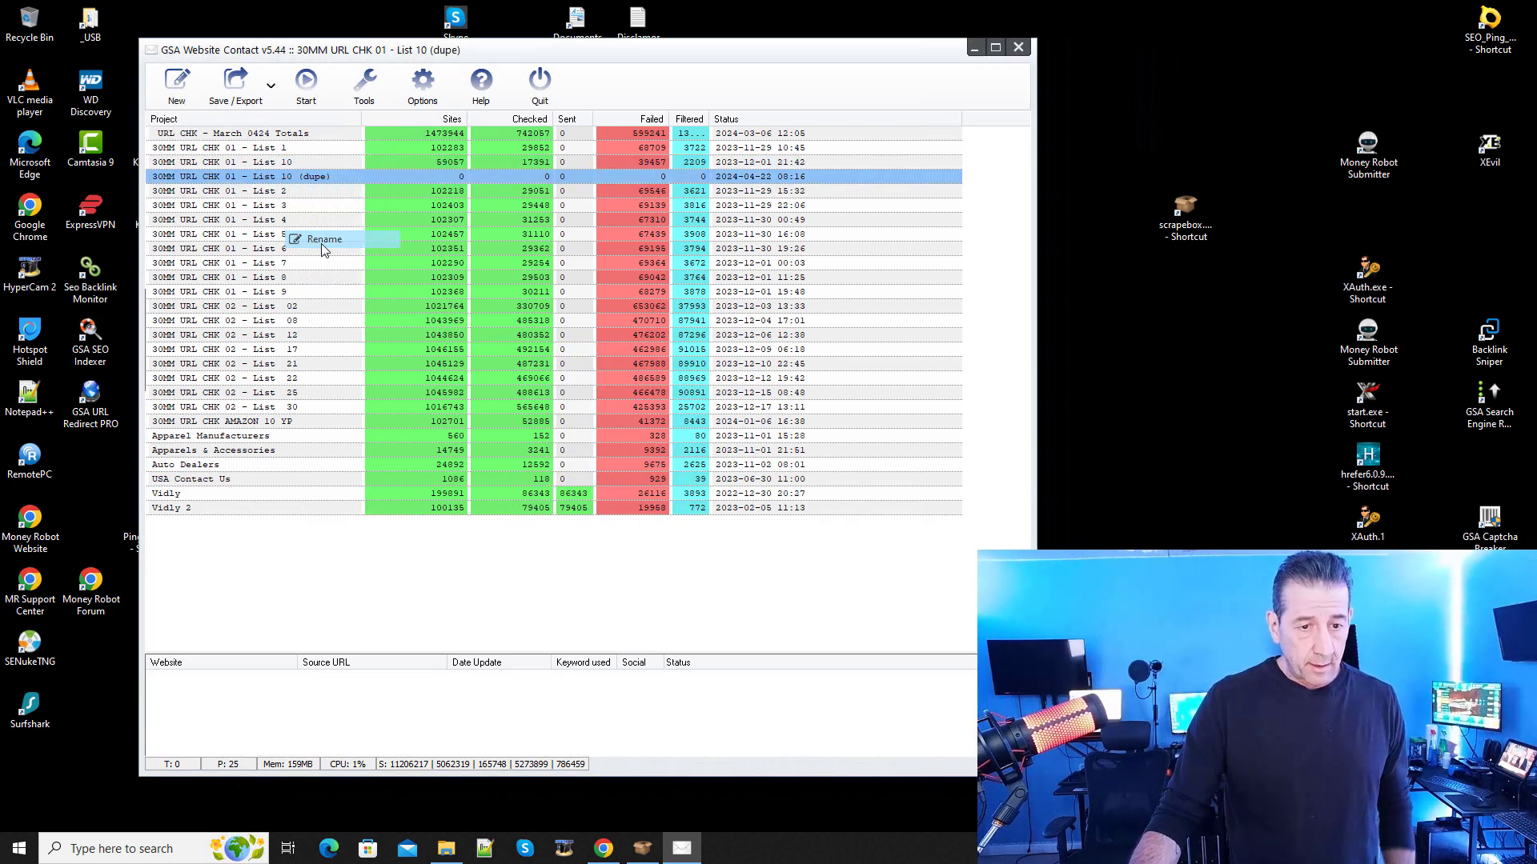
type("A")
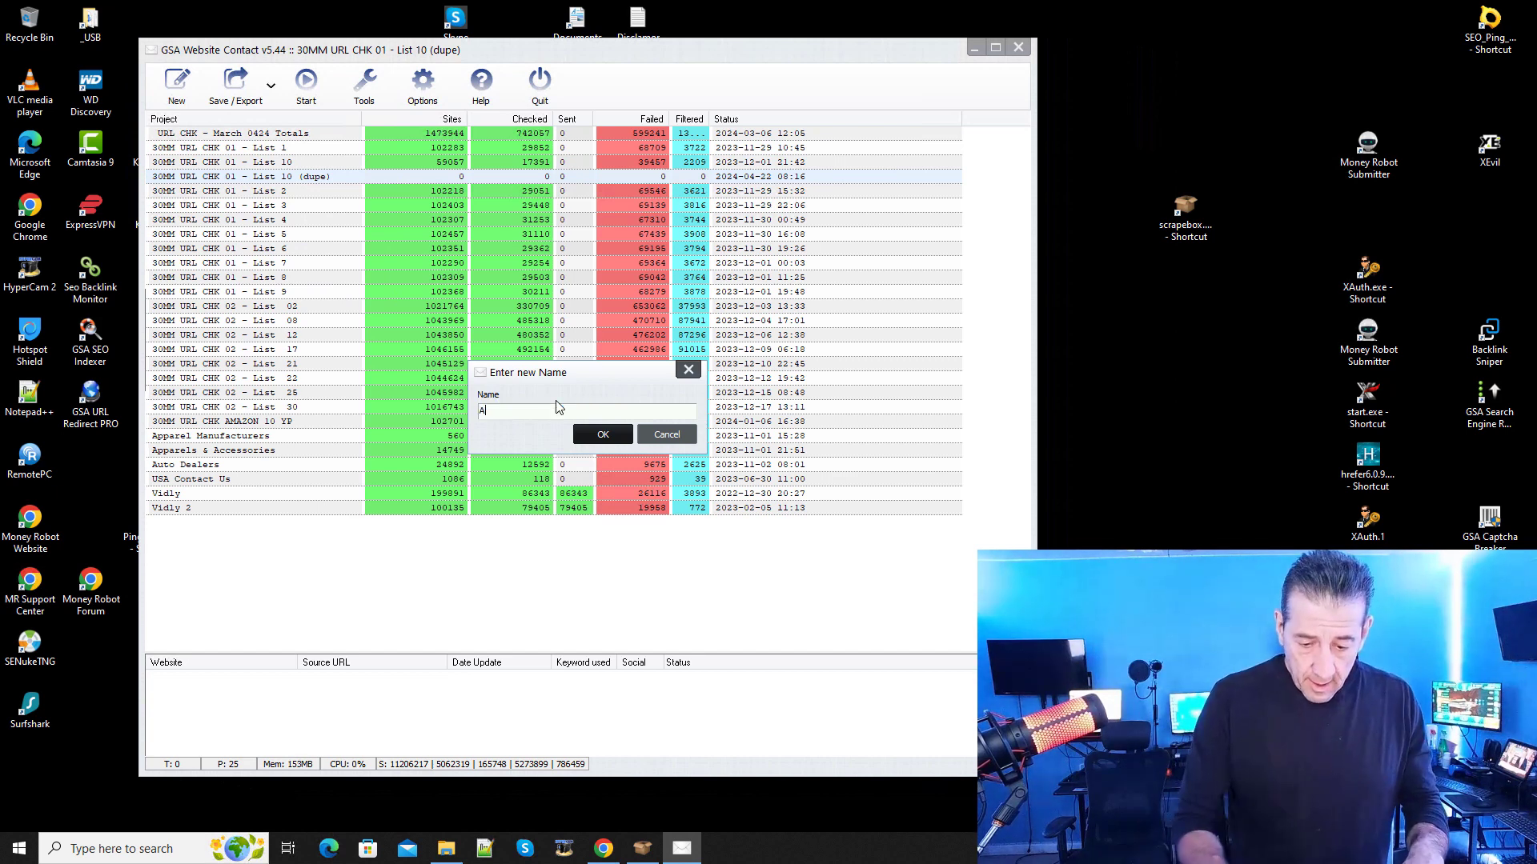
type("pp Ap")
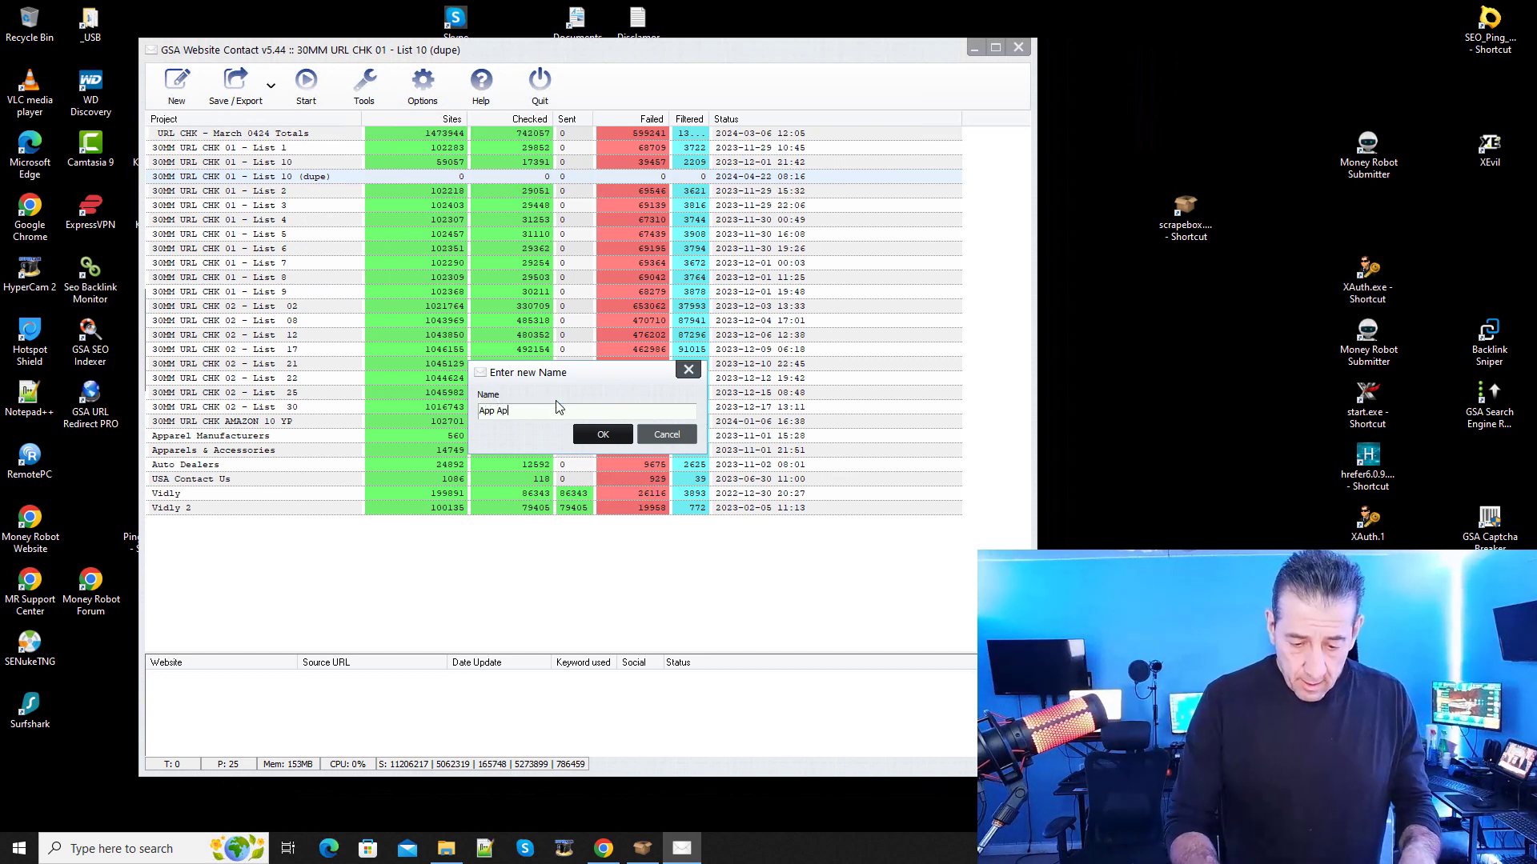
type("pliance CHK")
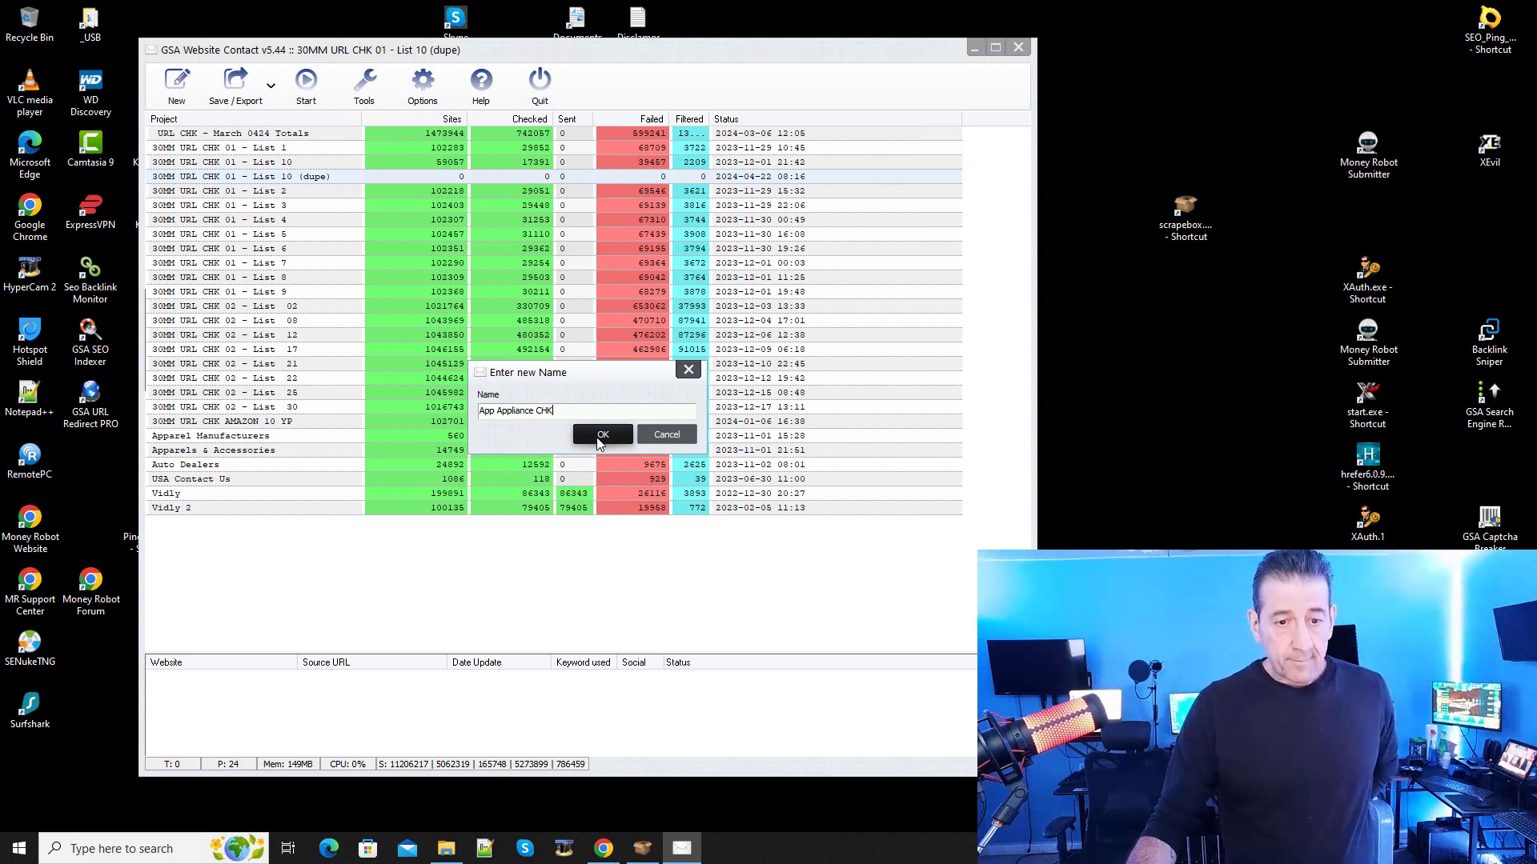
left_click(602, 434)
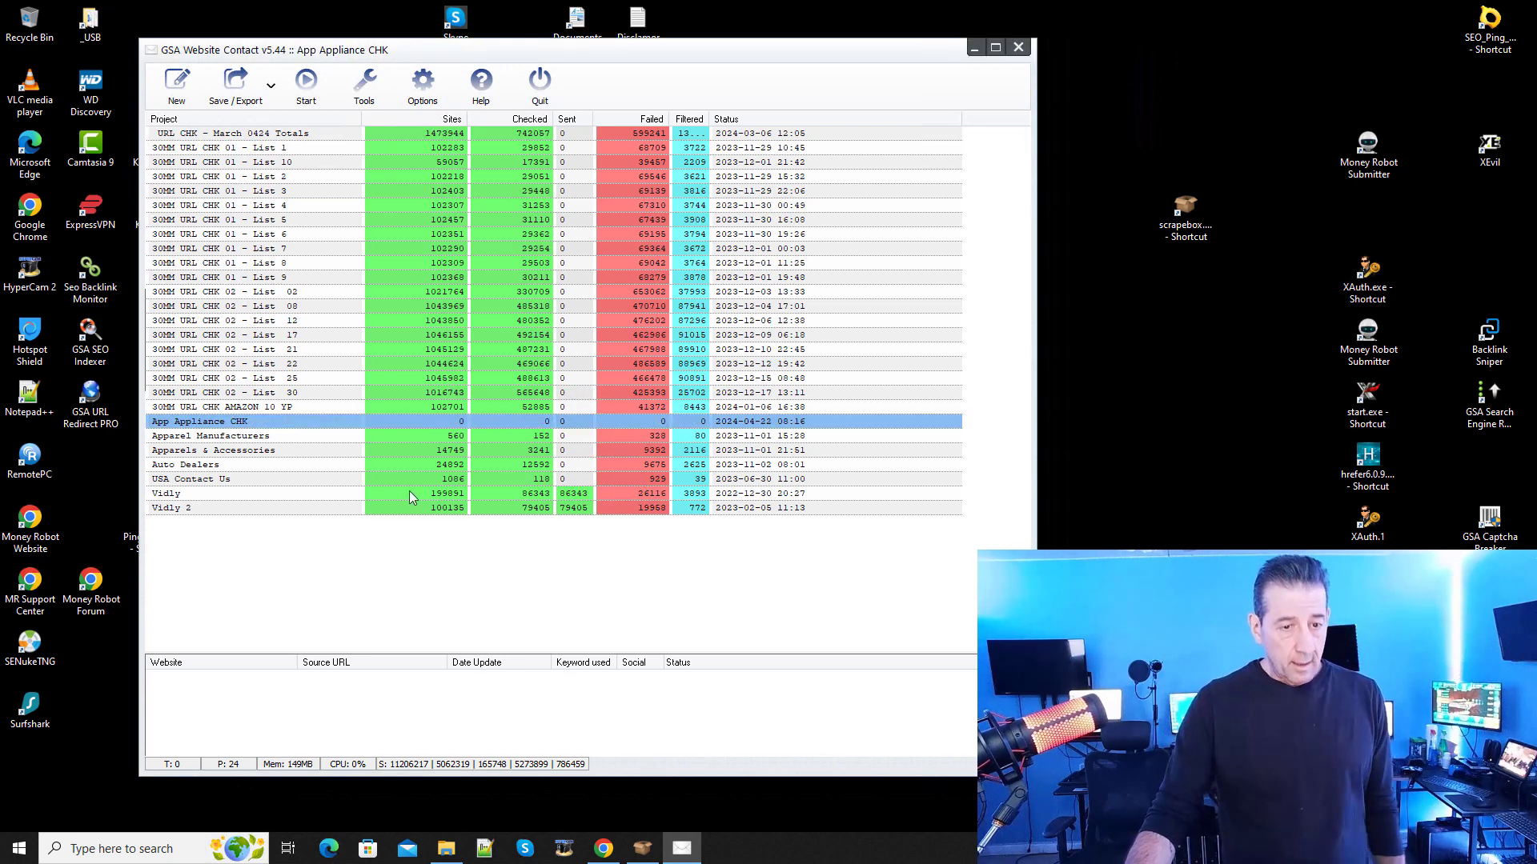
Step: Review the checking settings of the App Appliance CHK project and keep the use of proxies for checking disabled
double_click(302, 420)
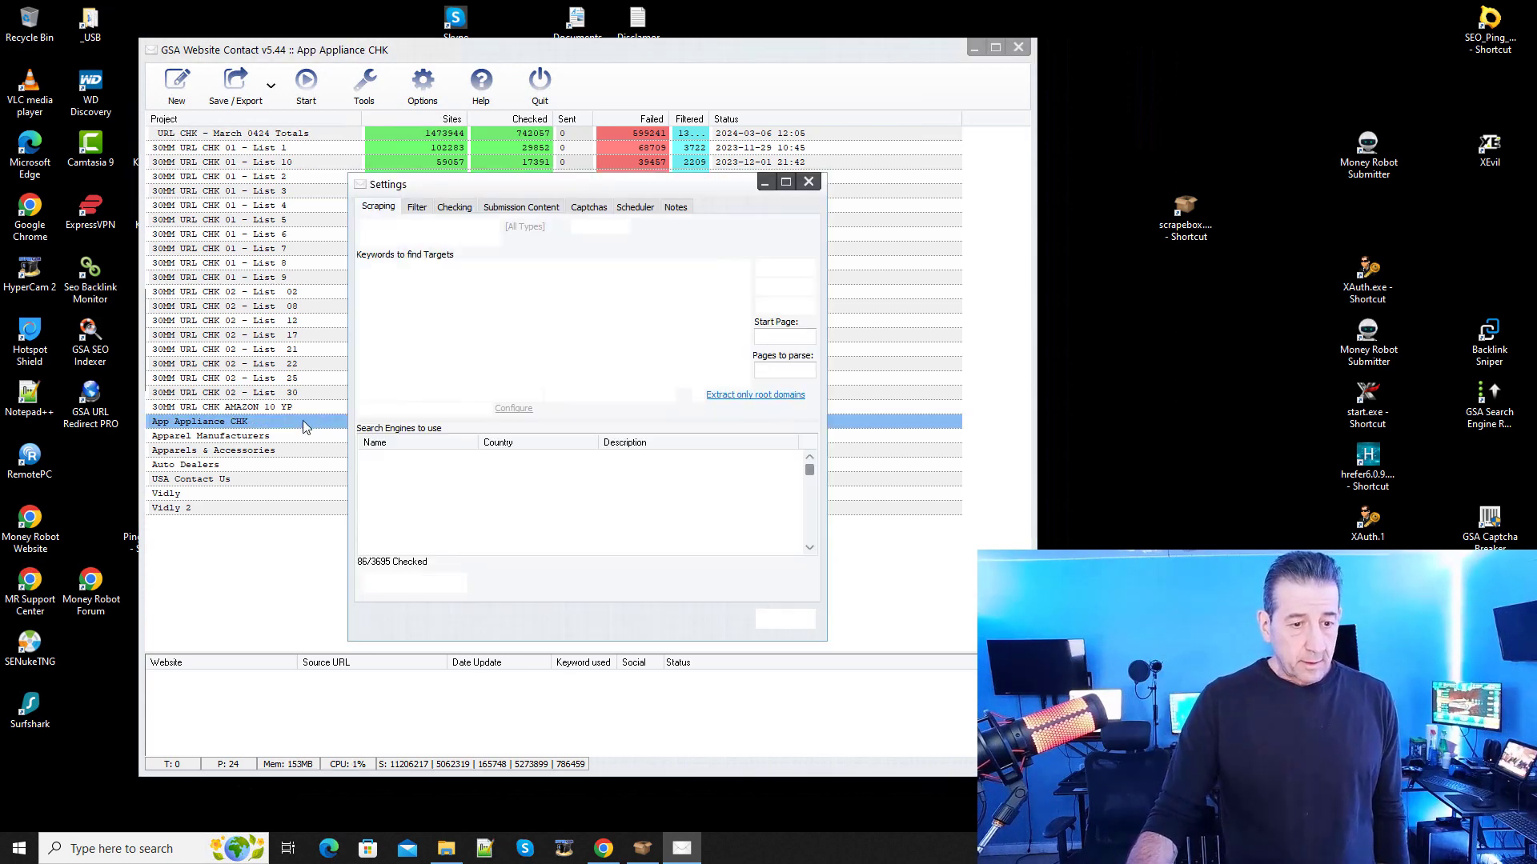
left_click(453, 207)
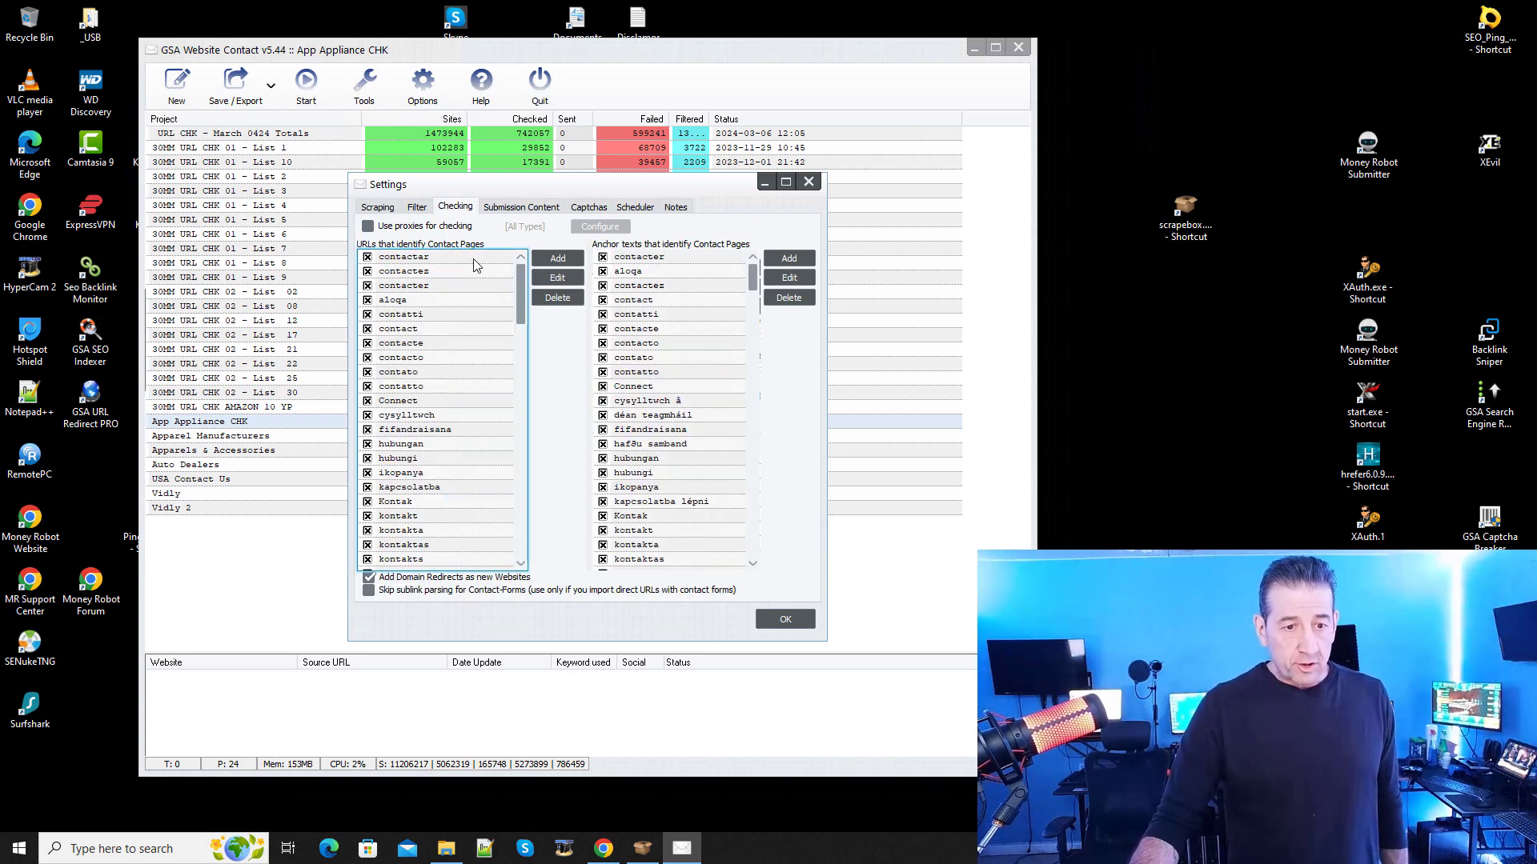
left_click(369, 228)
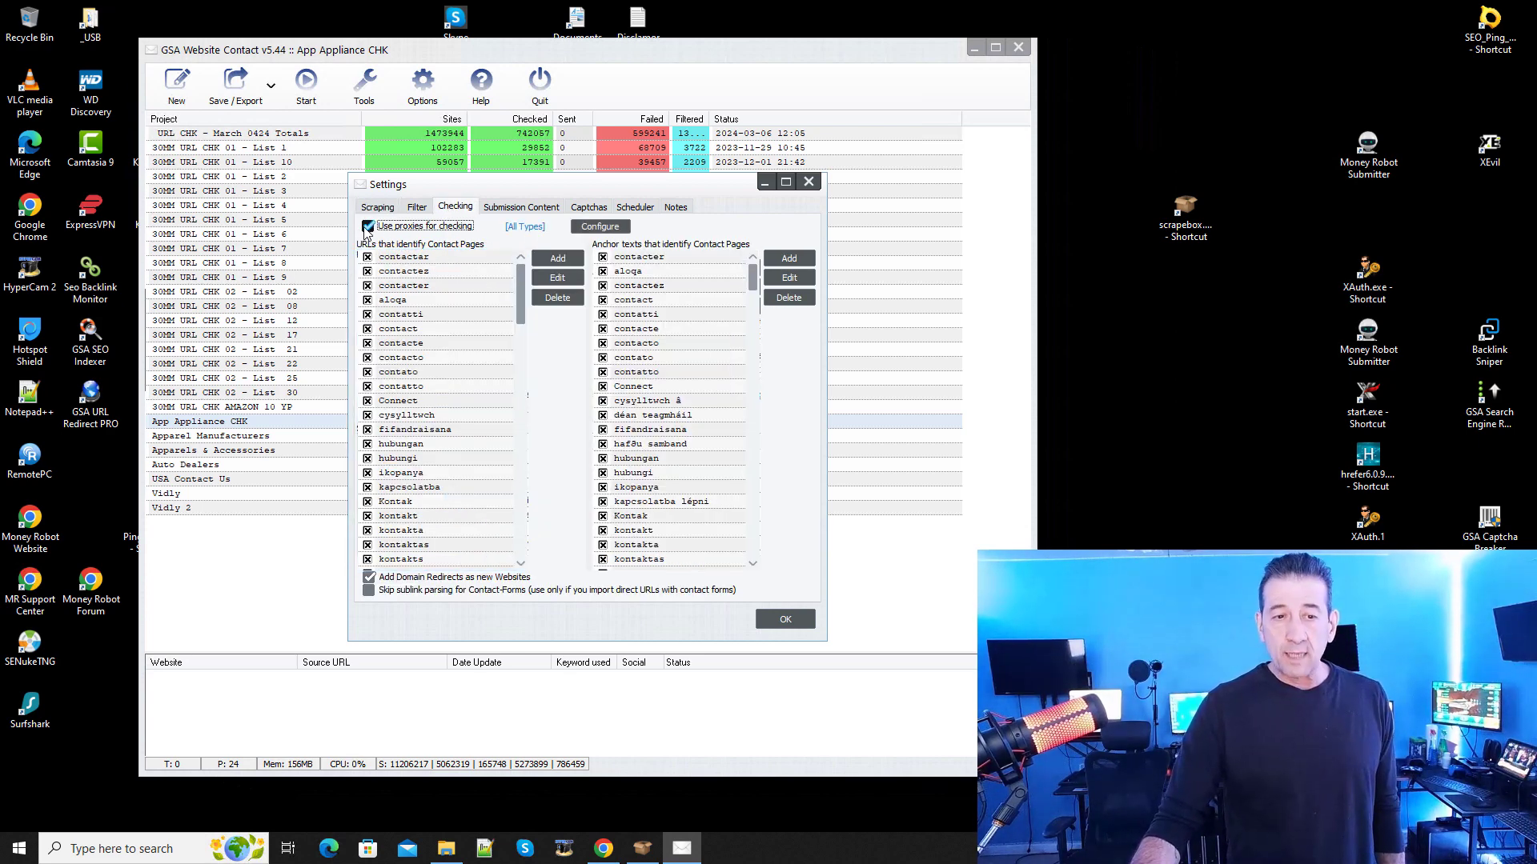
left_click(369, 227)
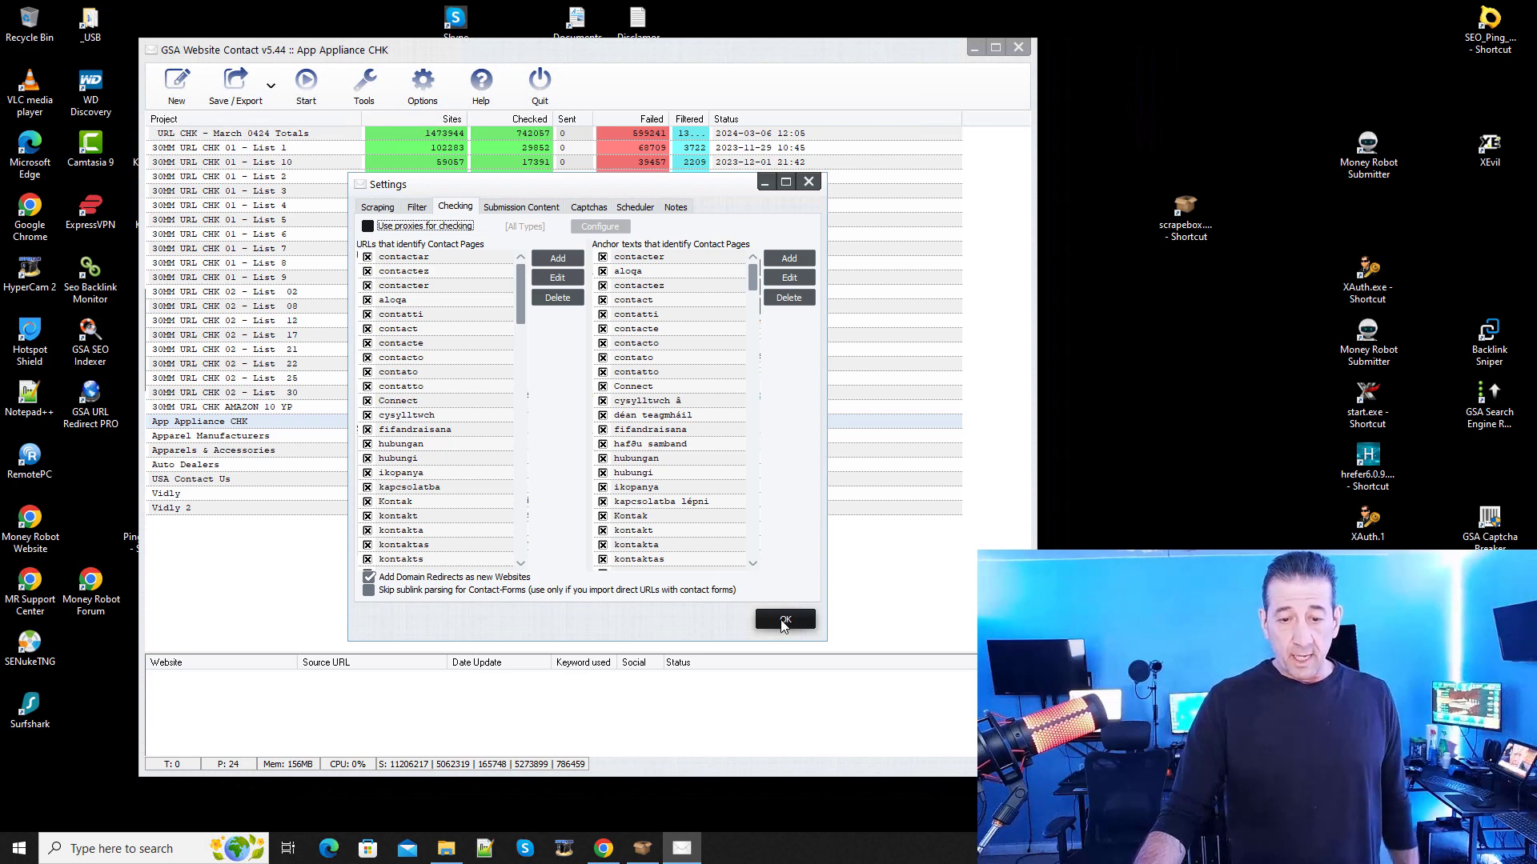
left_click(783, 621)
Step: Launch ExpressVPN and move the GSA Website Contact window clear of it
double_click(90, 210)
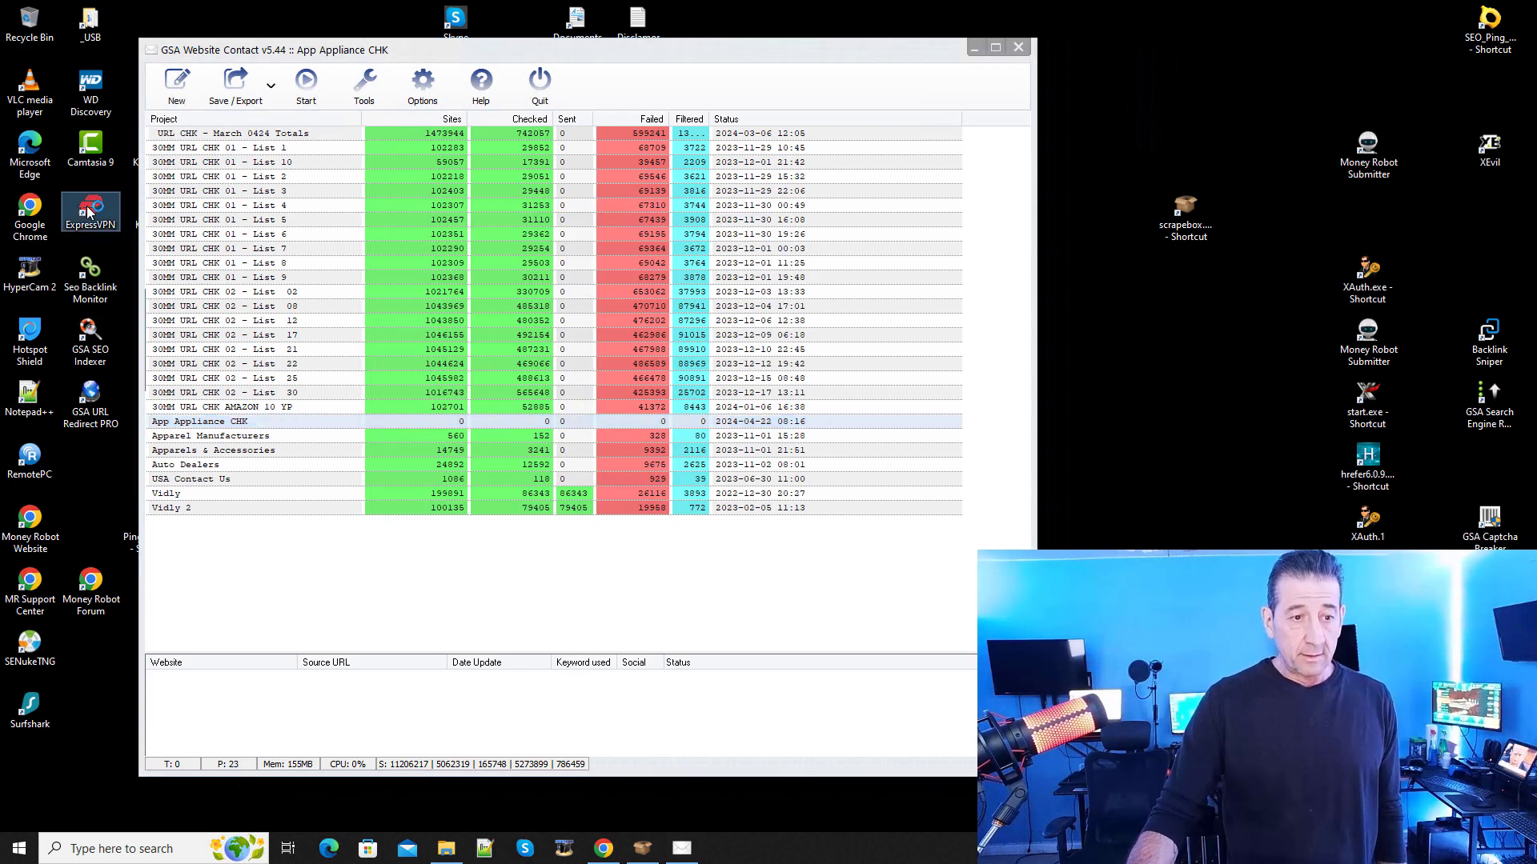
left_click_drag(559, 56, 825, 60)
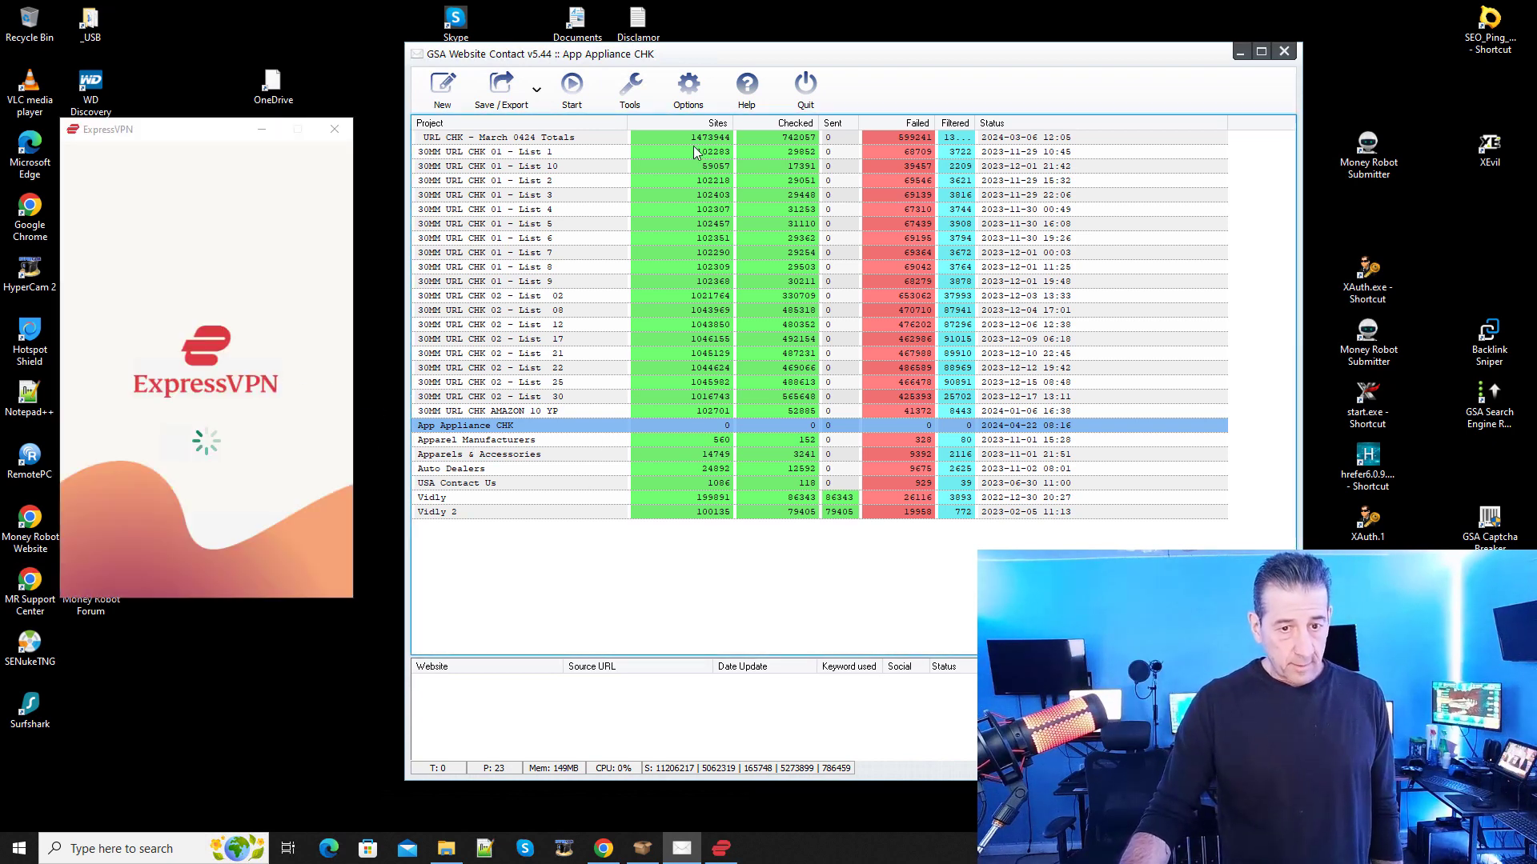
Step: Review the notification, global filter and miscellaneous options, keeping 500 threads for checking and submission
left_click(689, 86)
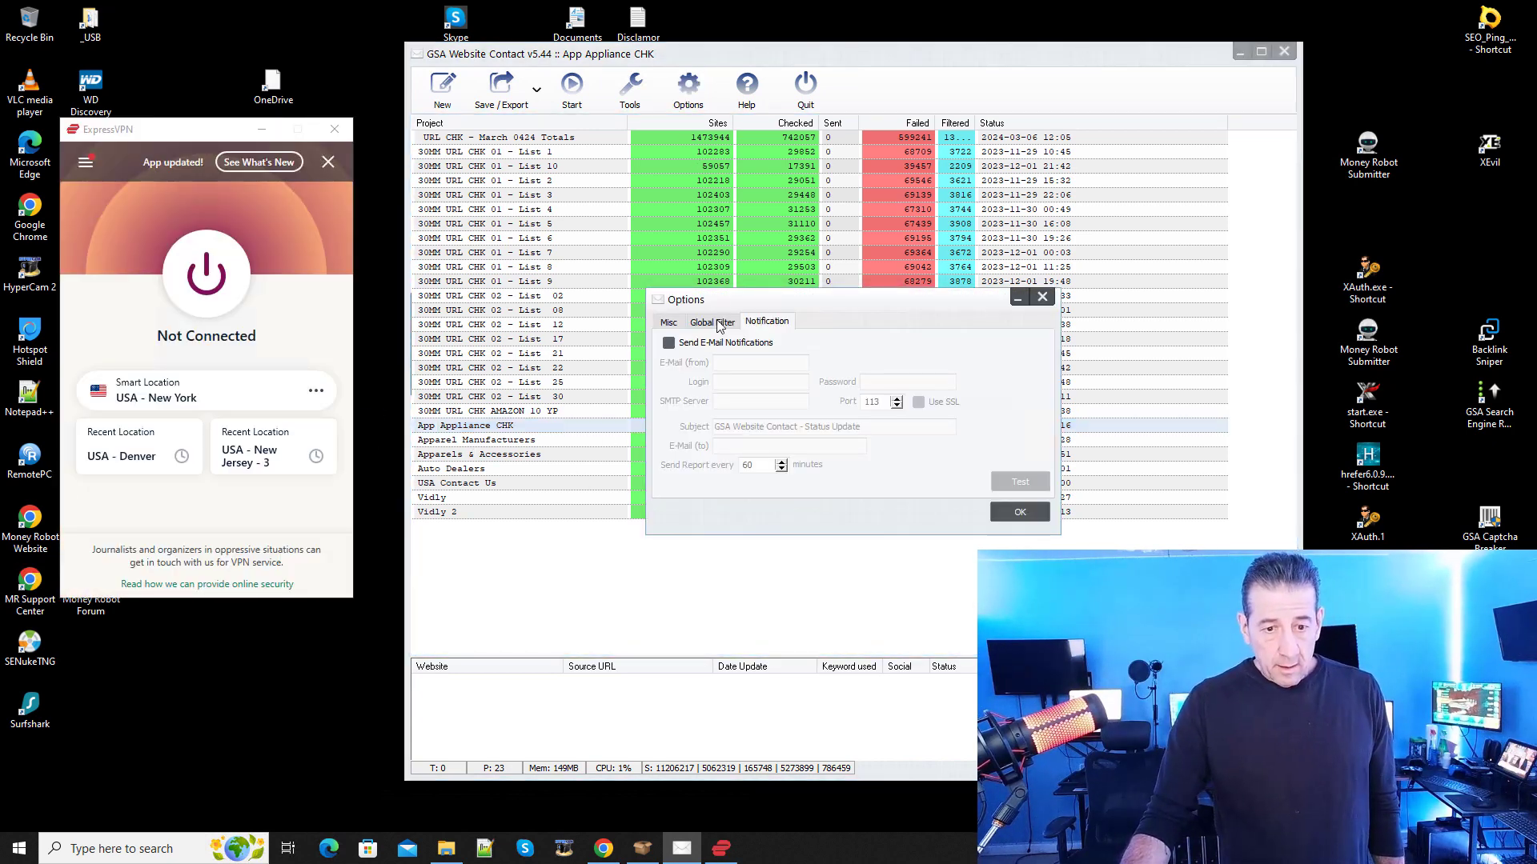
left_click(715, 323)
left_click(669, 323)
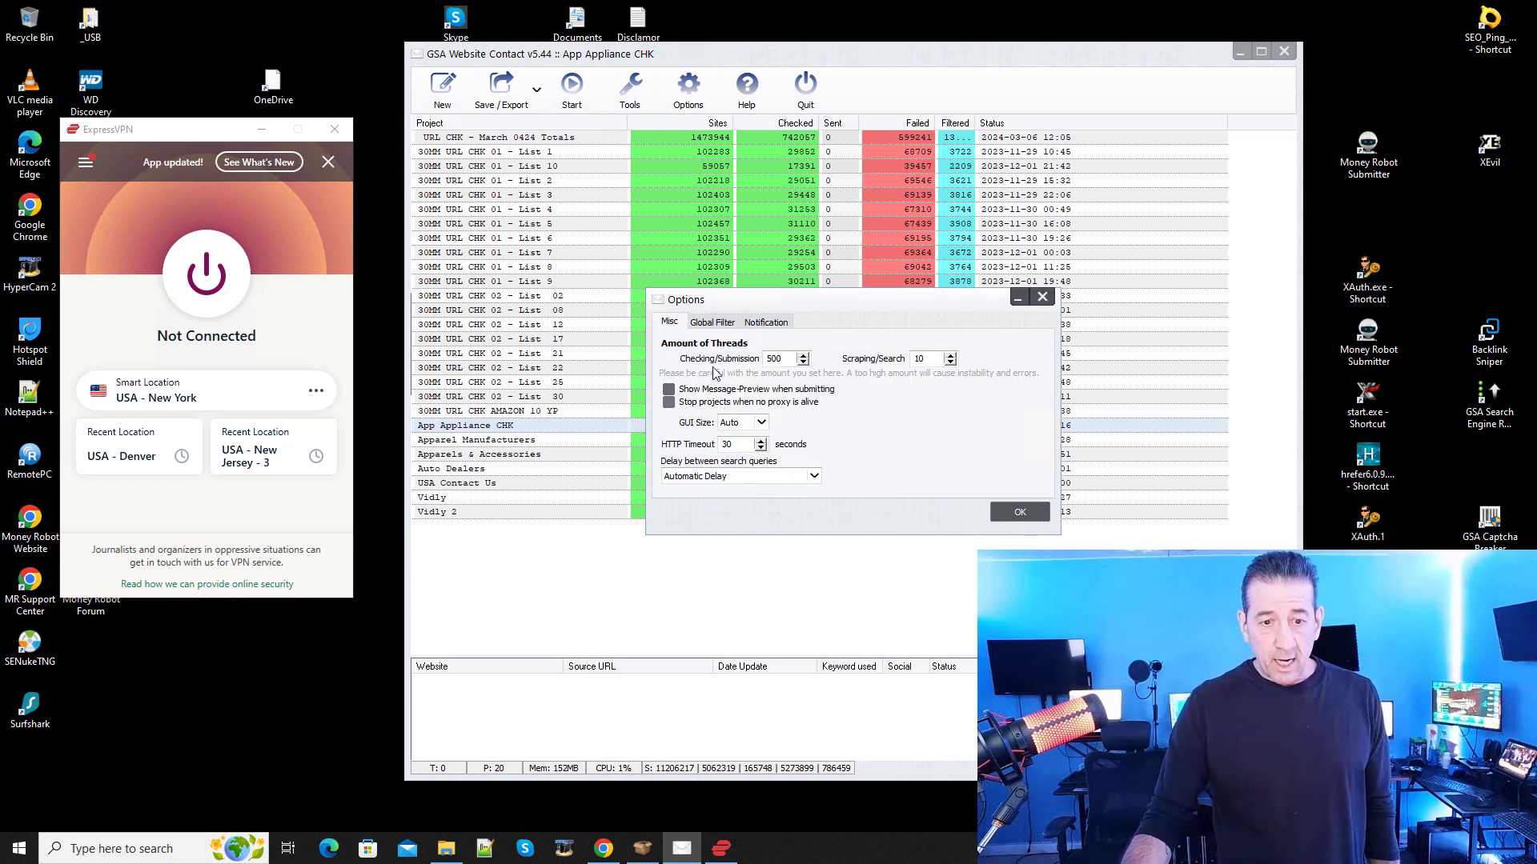
left_click(782, 360)
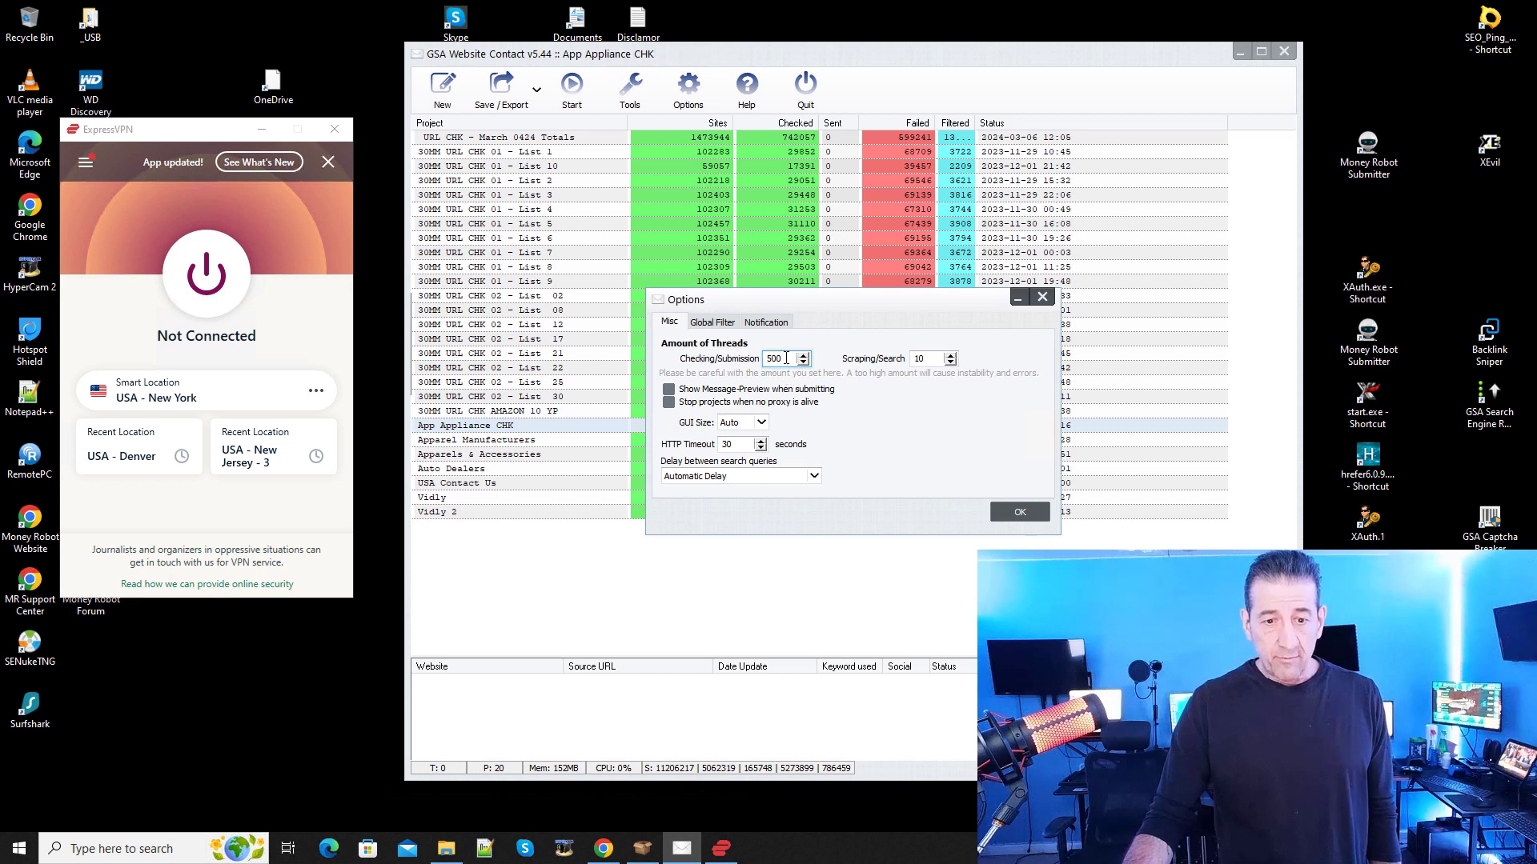
left_click(1018, 512)
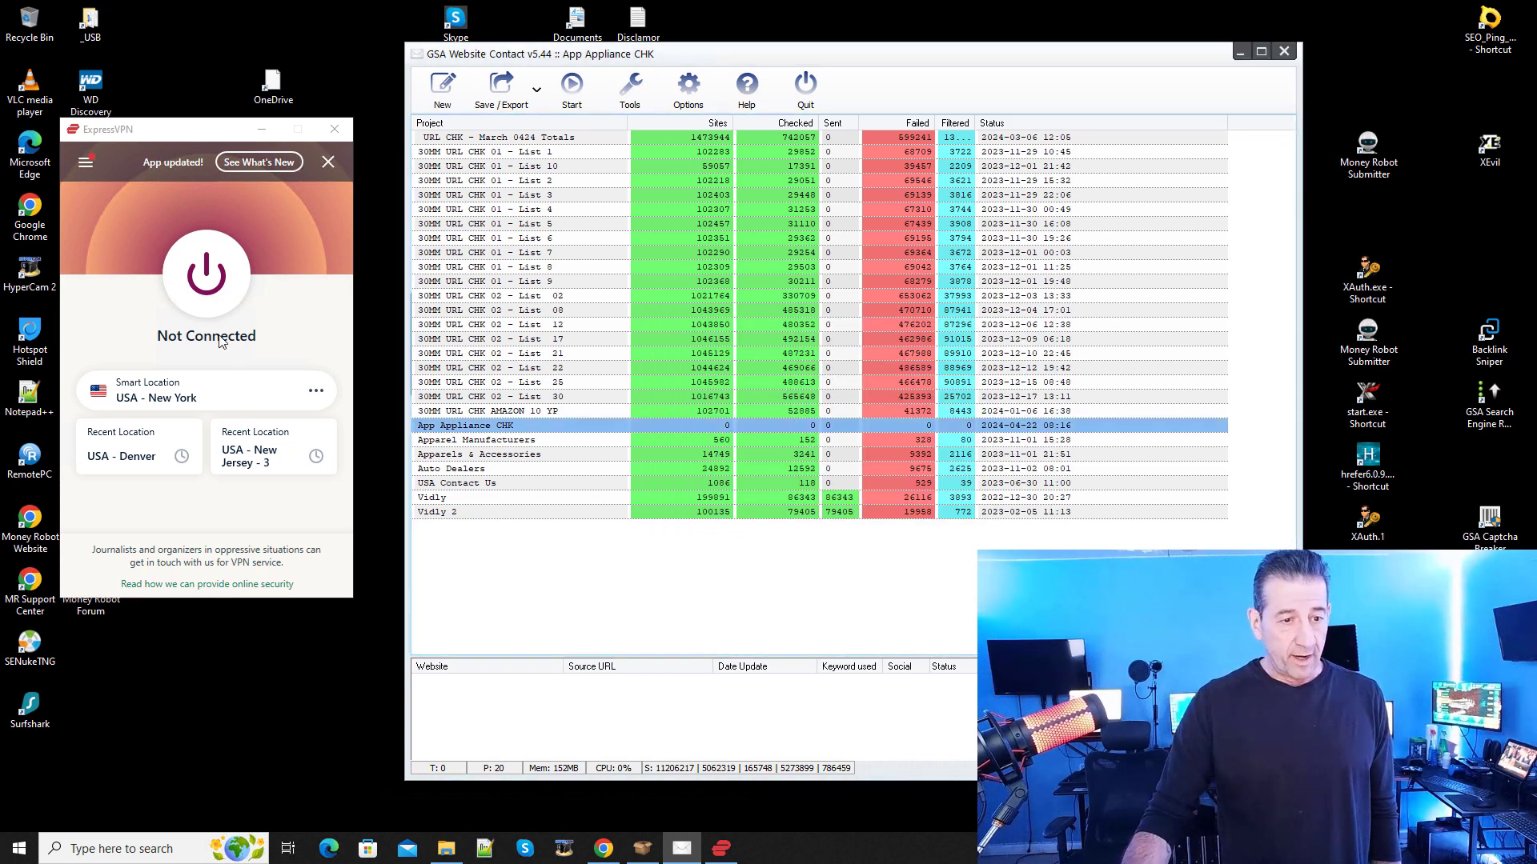
Step: Import the URLs from the file APP Appliance.txt on USB Drive (F:) into the App Appliance CHK project
right_click(530, 425)
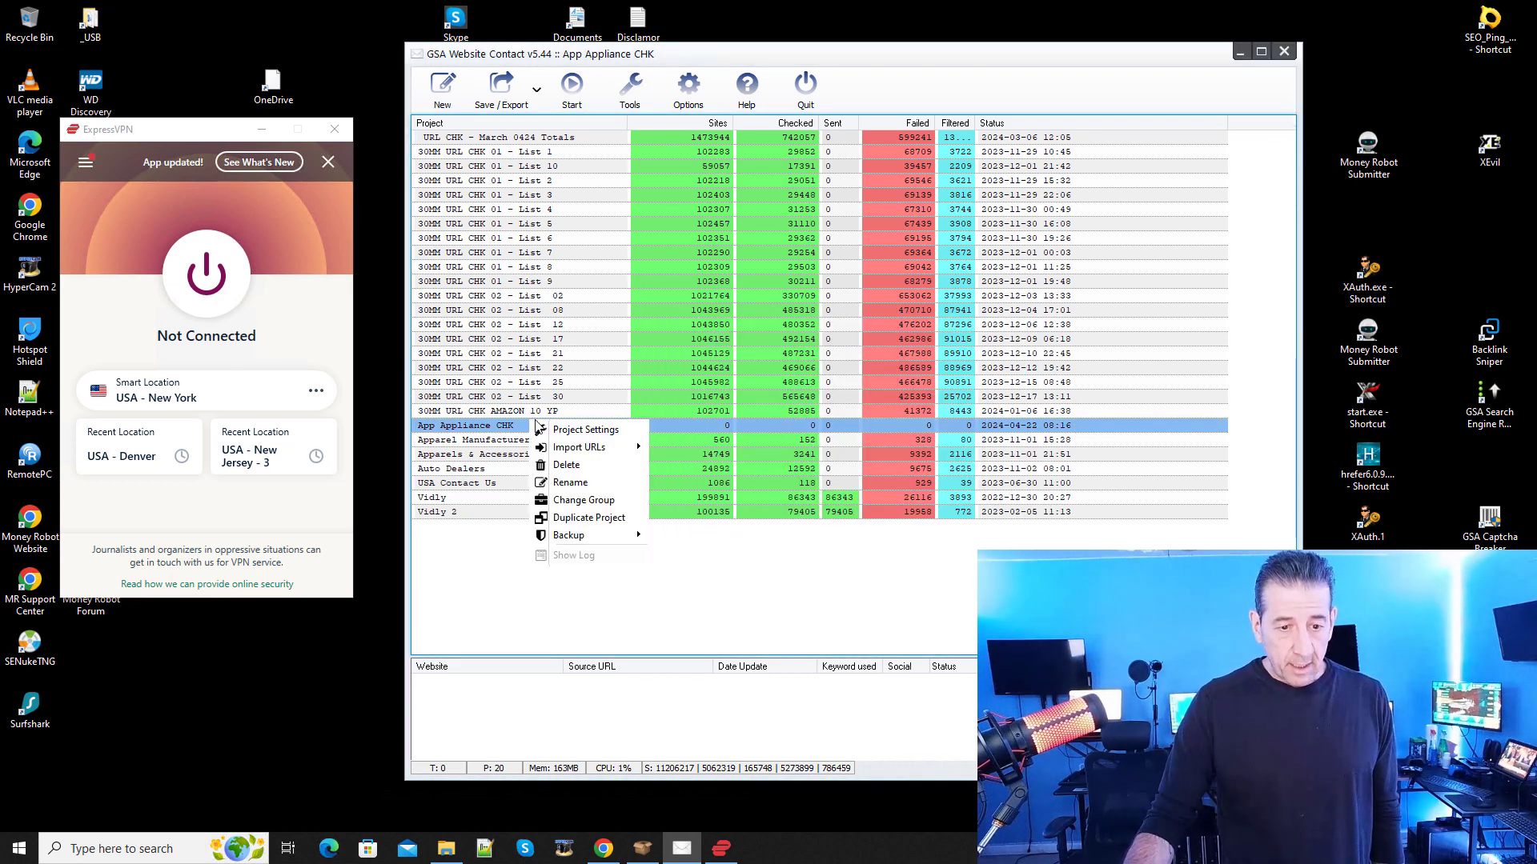
mouse_move(587, 453)
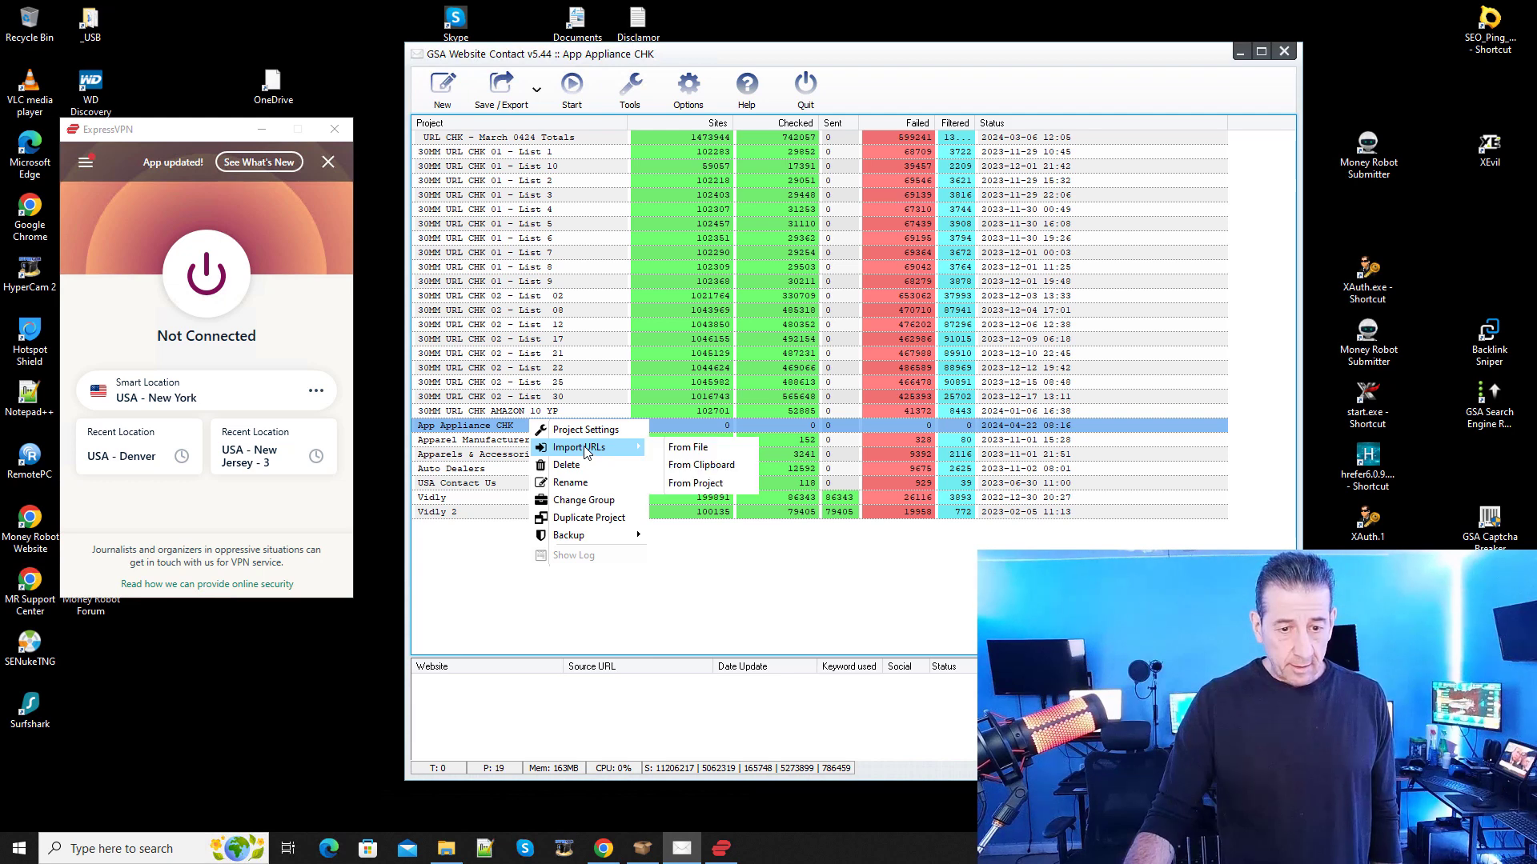
left_click(708, 448)
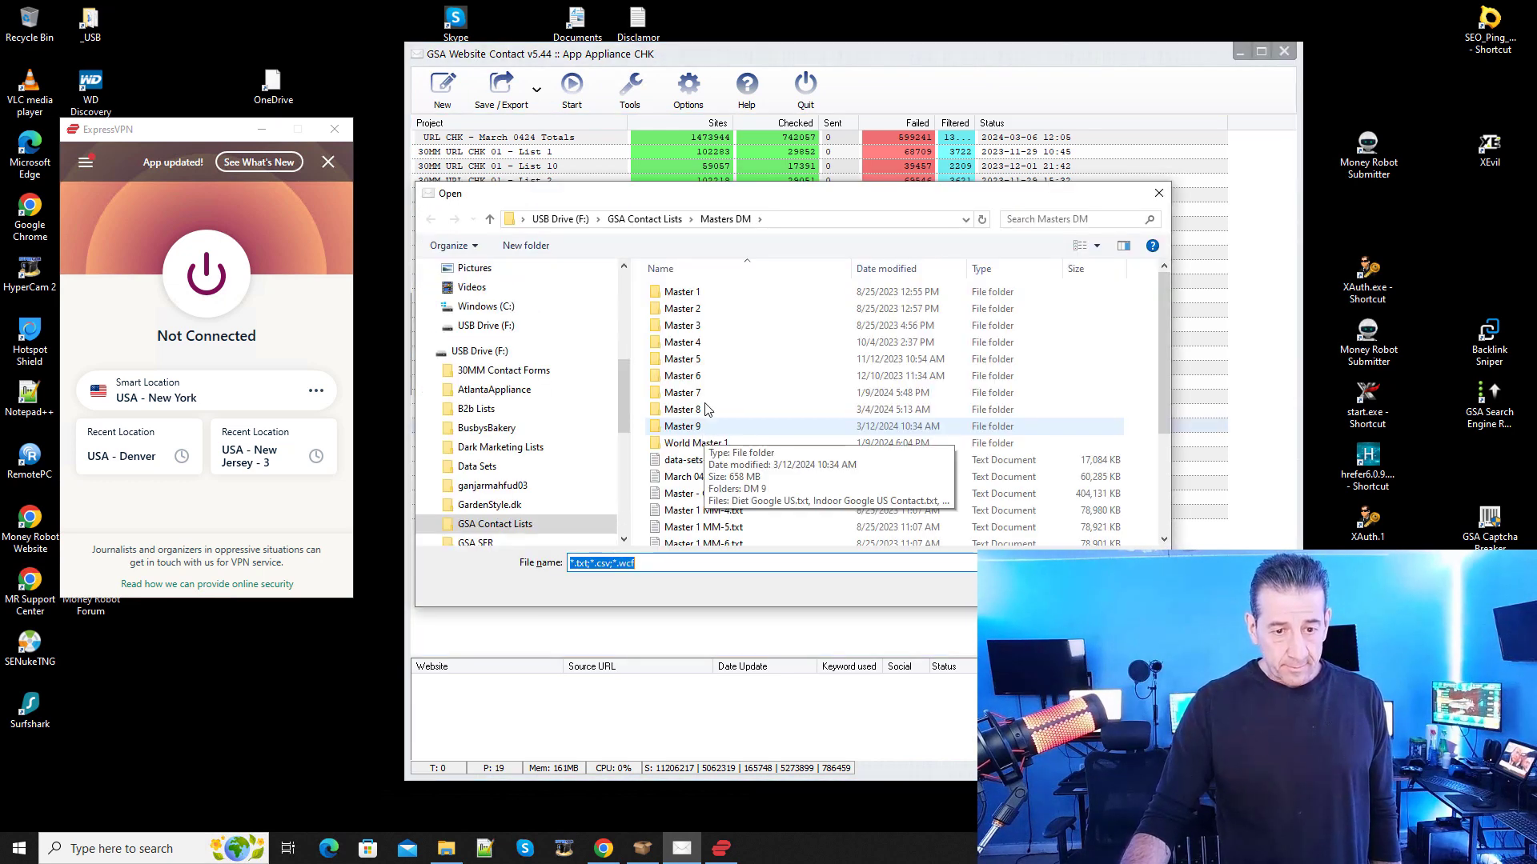
left_click(644, 218)
left_click(561, 218)
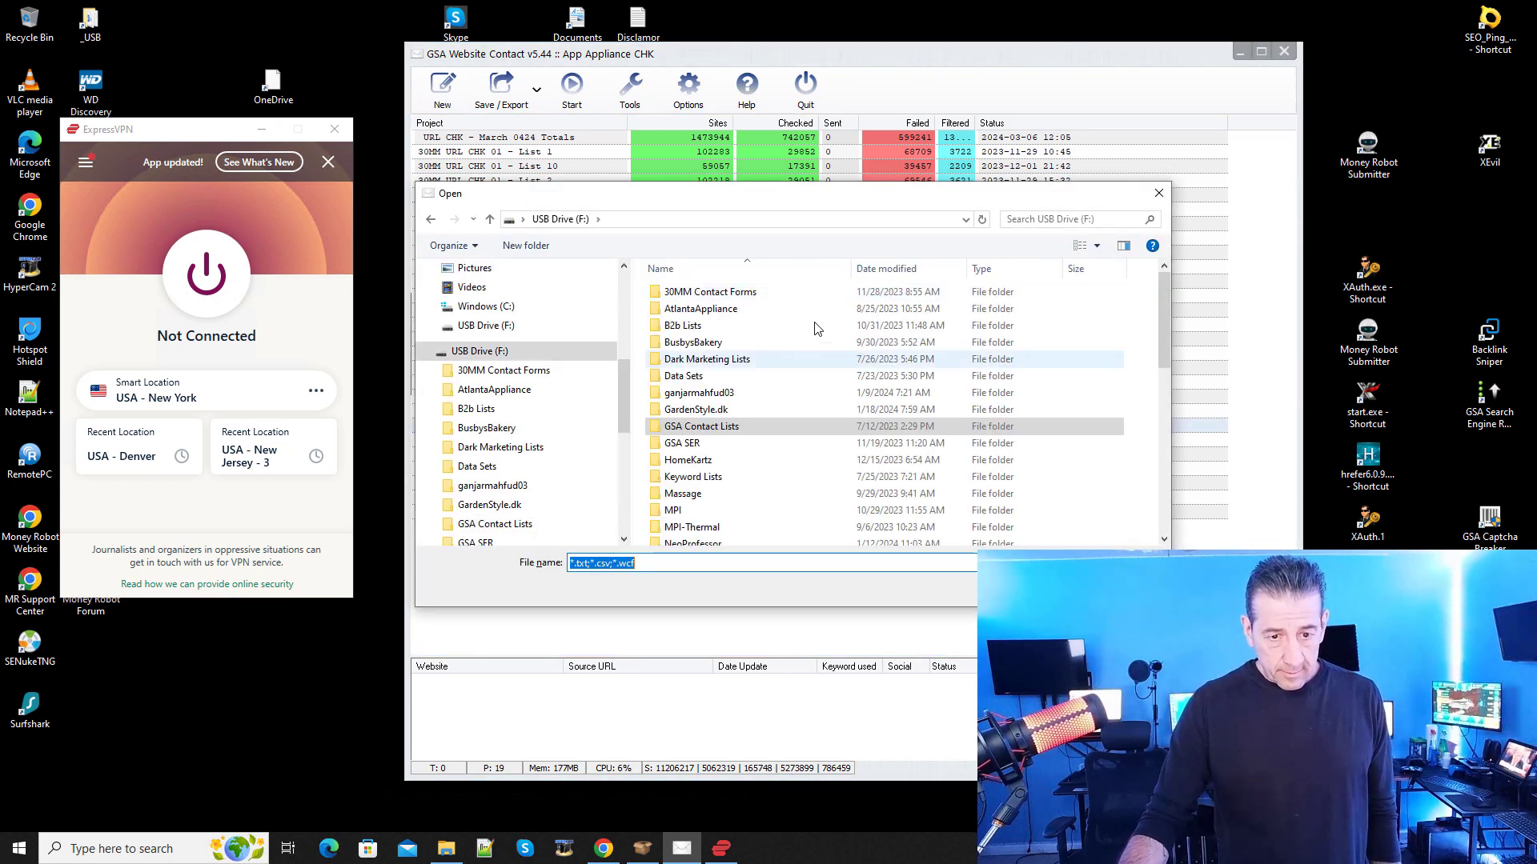
left_click(873, 270)
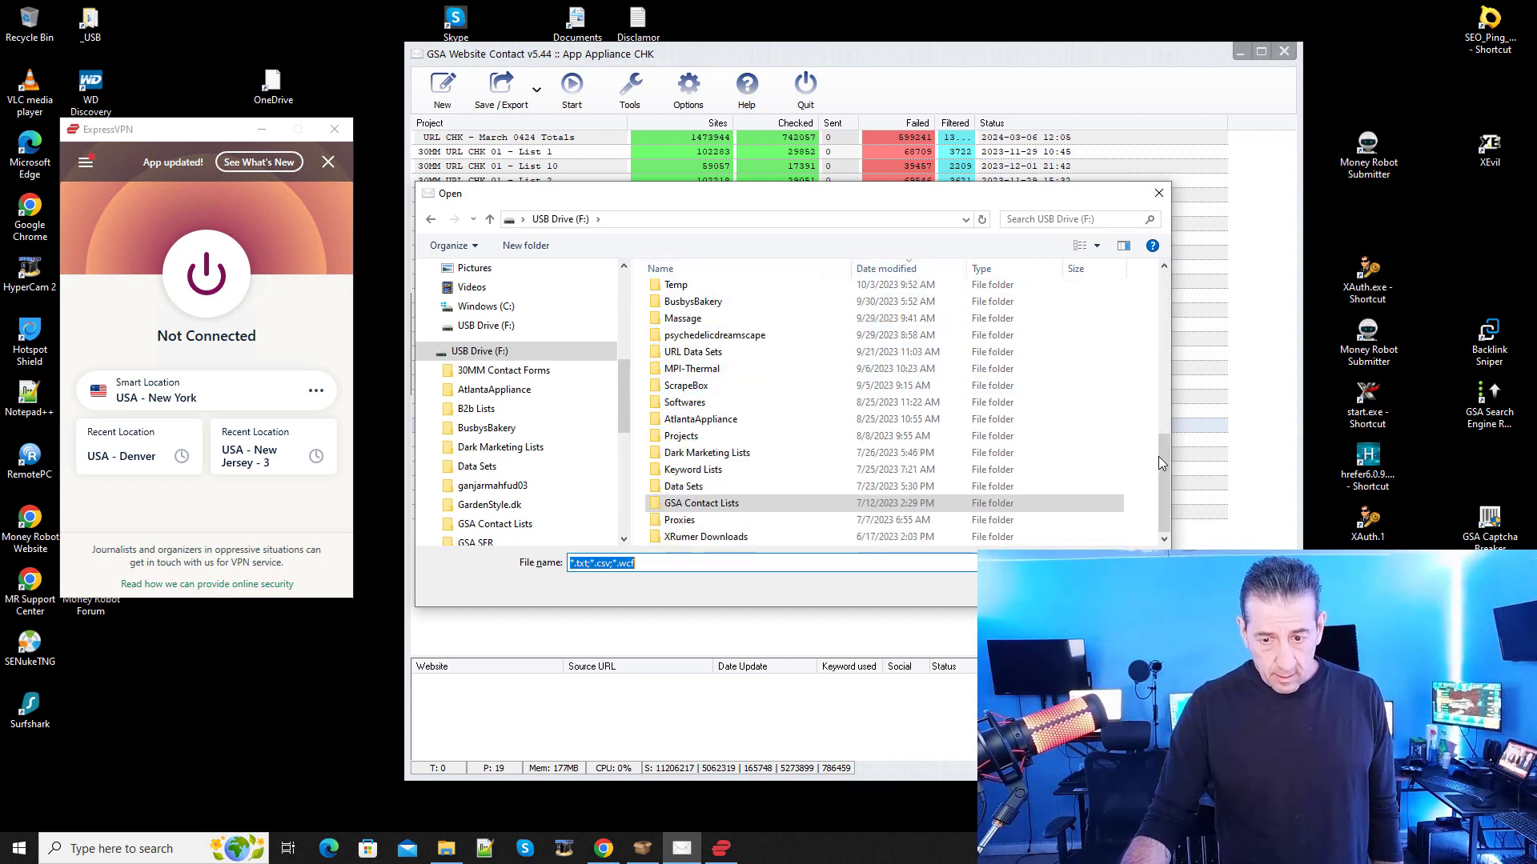
left_click_drag(1159, 457, 1094, 286)
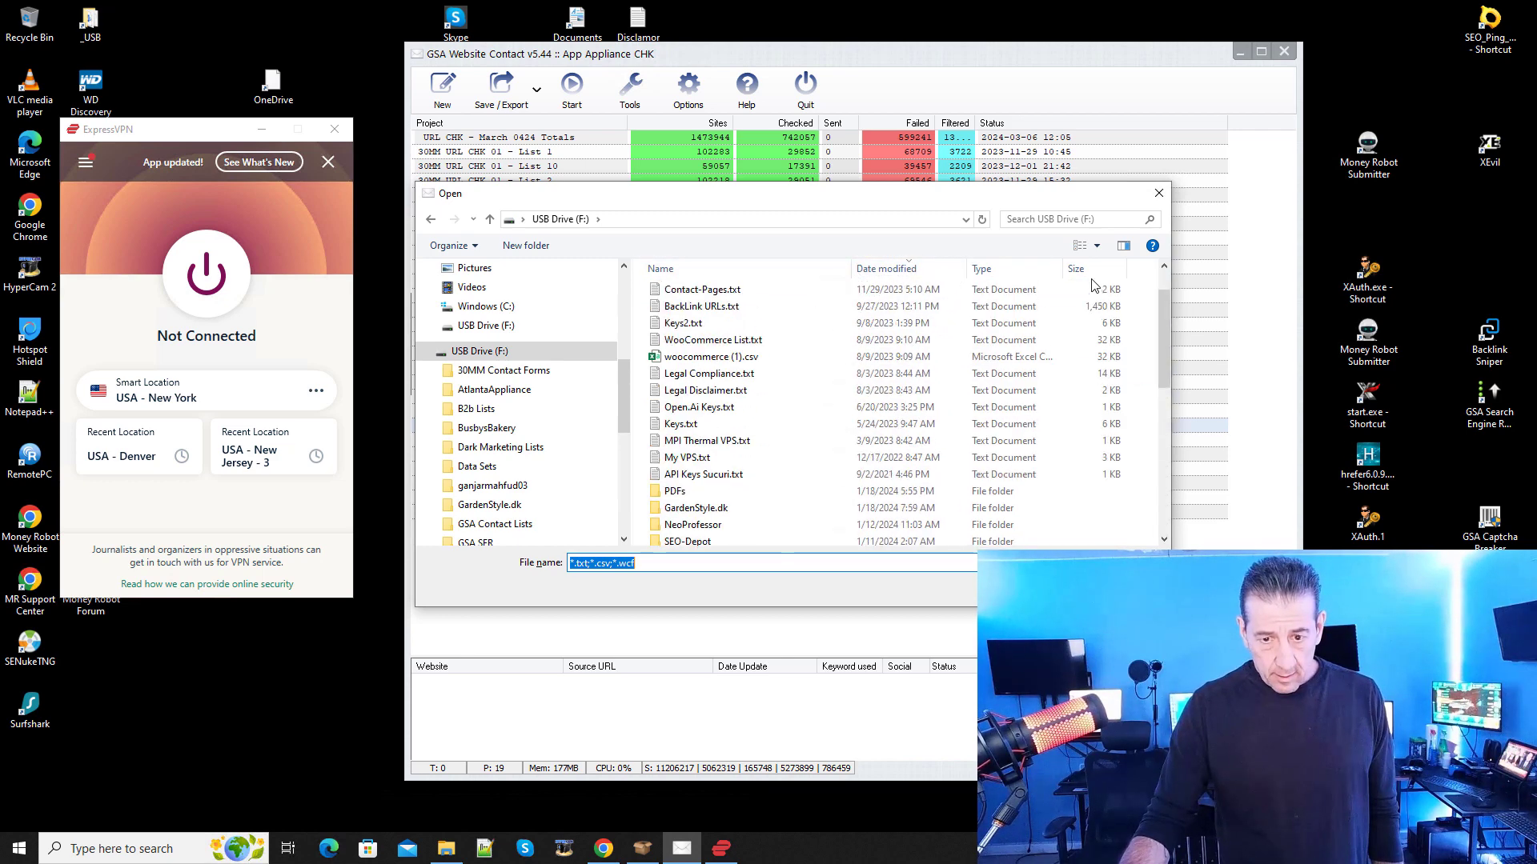
left_click(906, 268)
left_click_drag(1162, 458, 1162, 309)
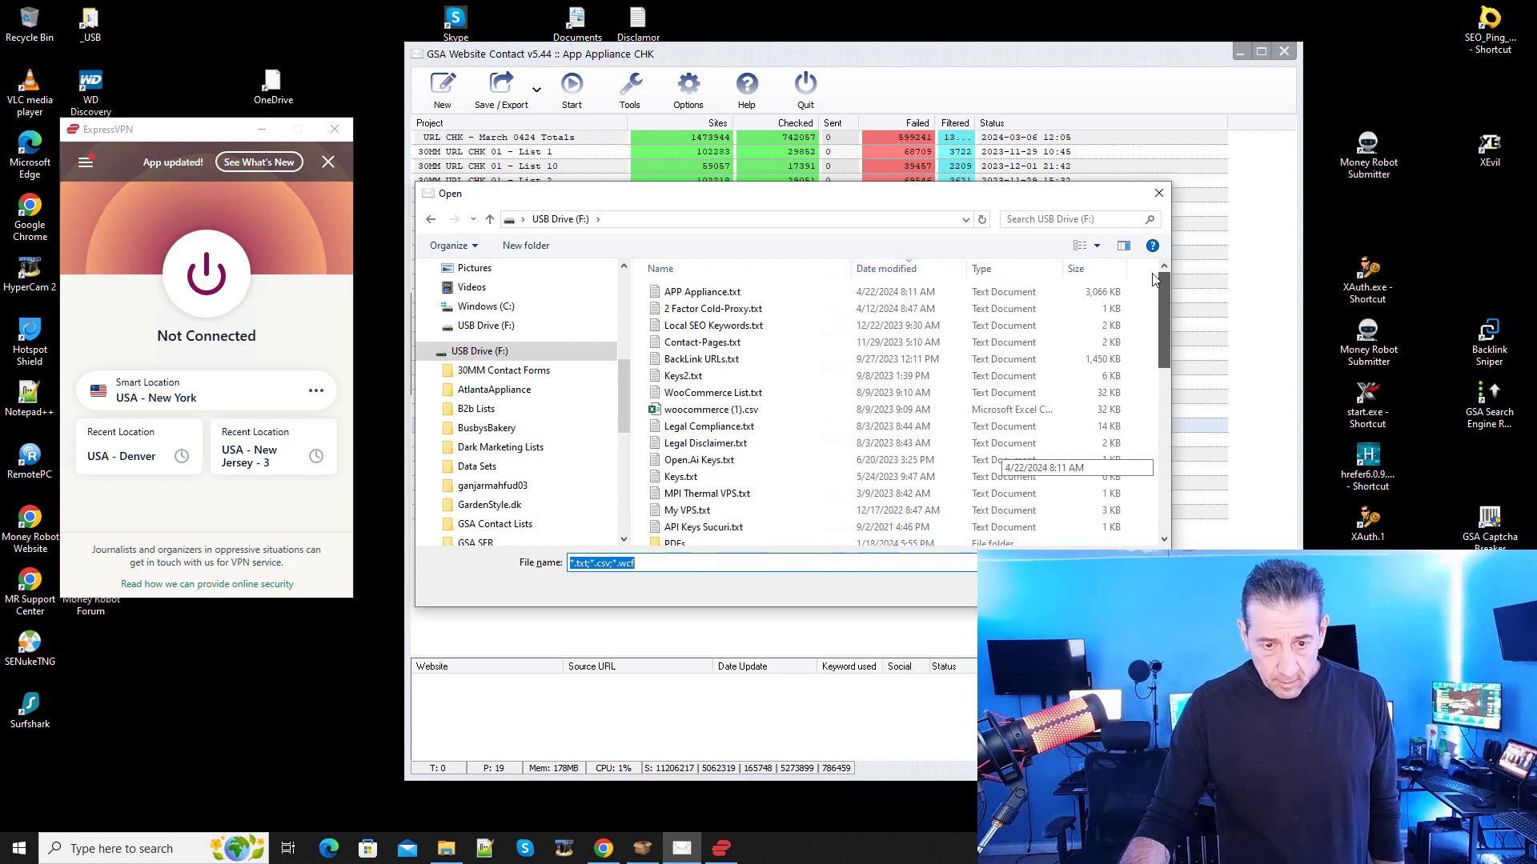
left_click(702, 295)
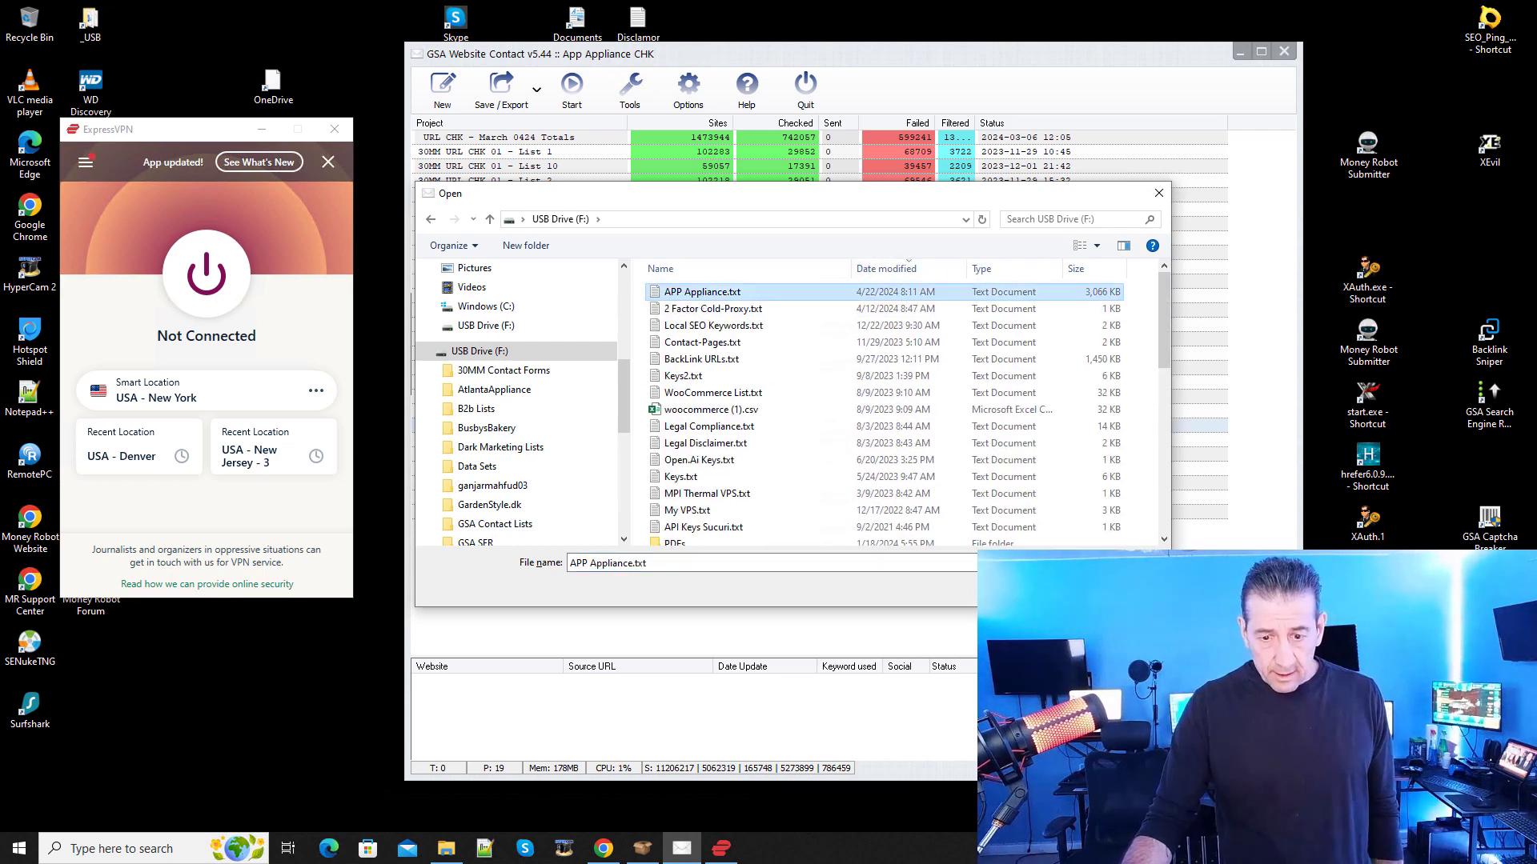
double_click(702, 294)
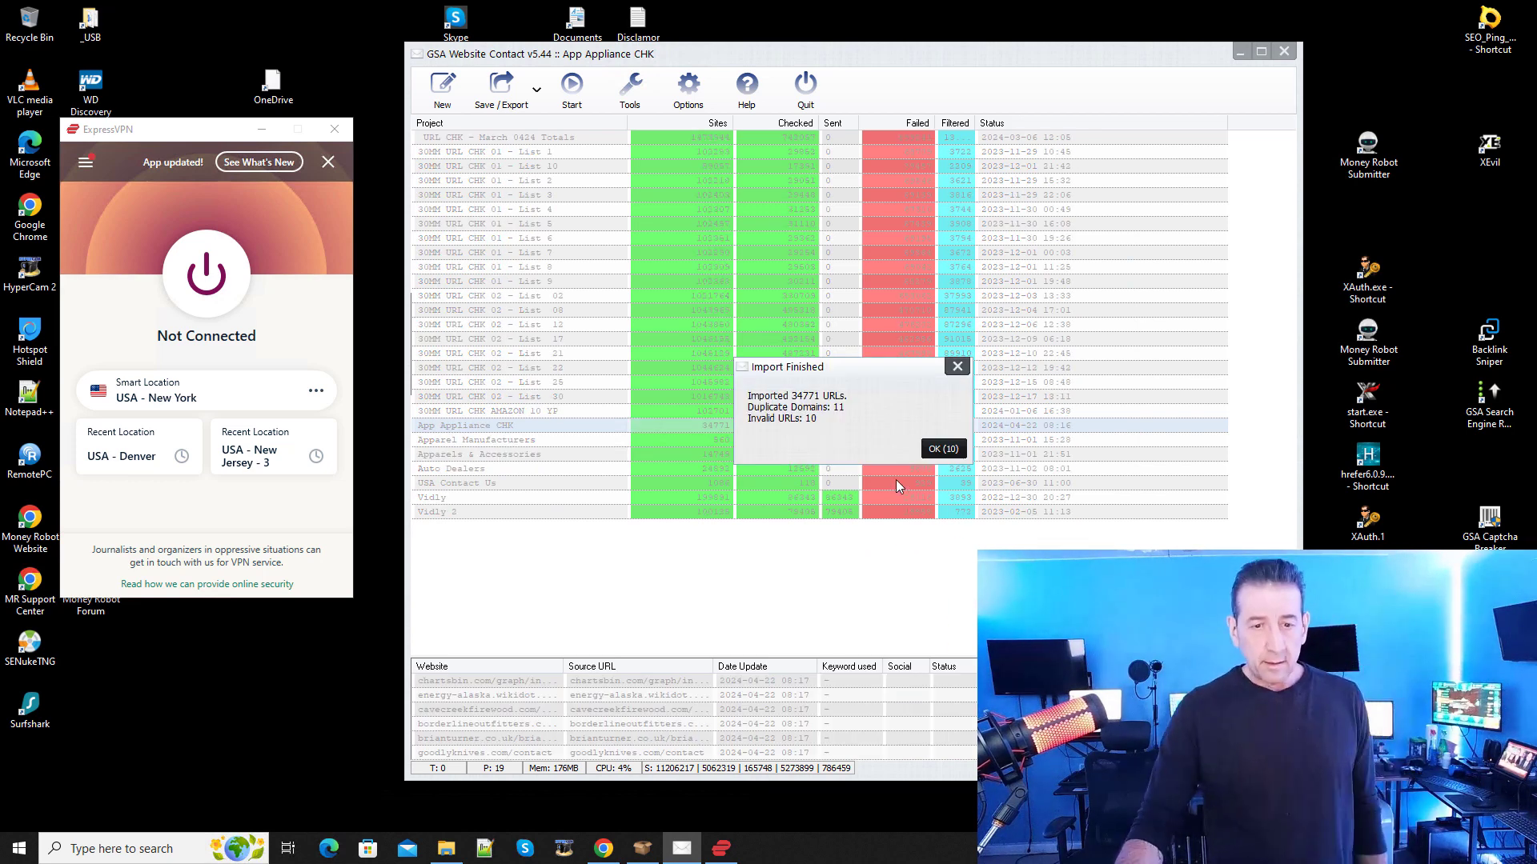
left_click(944, 450)
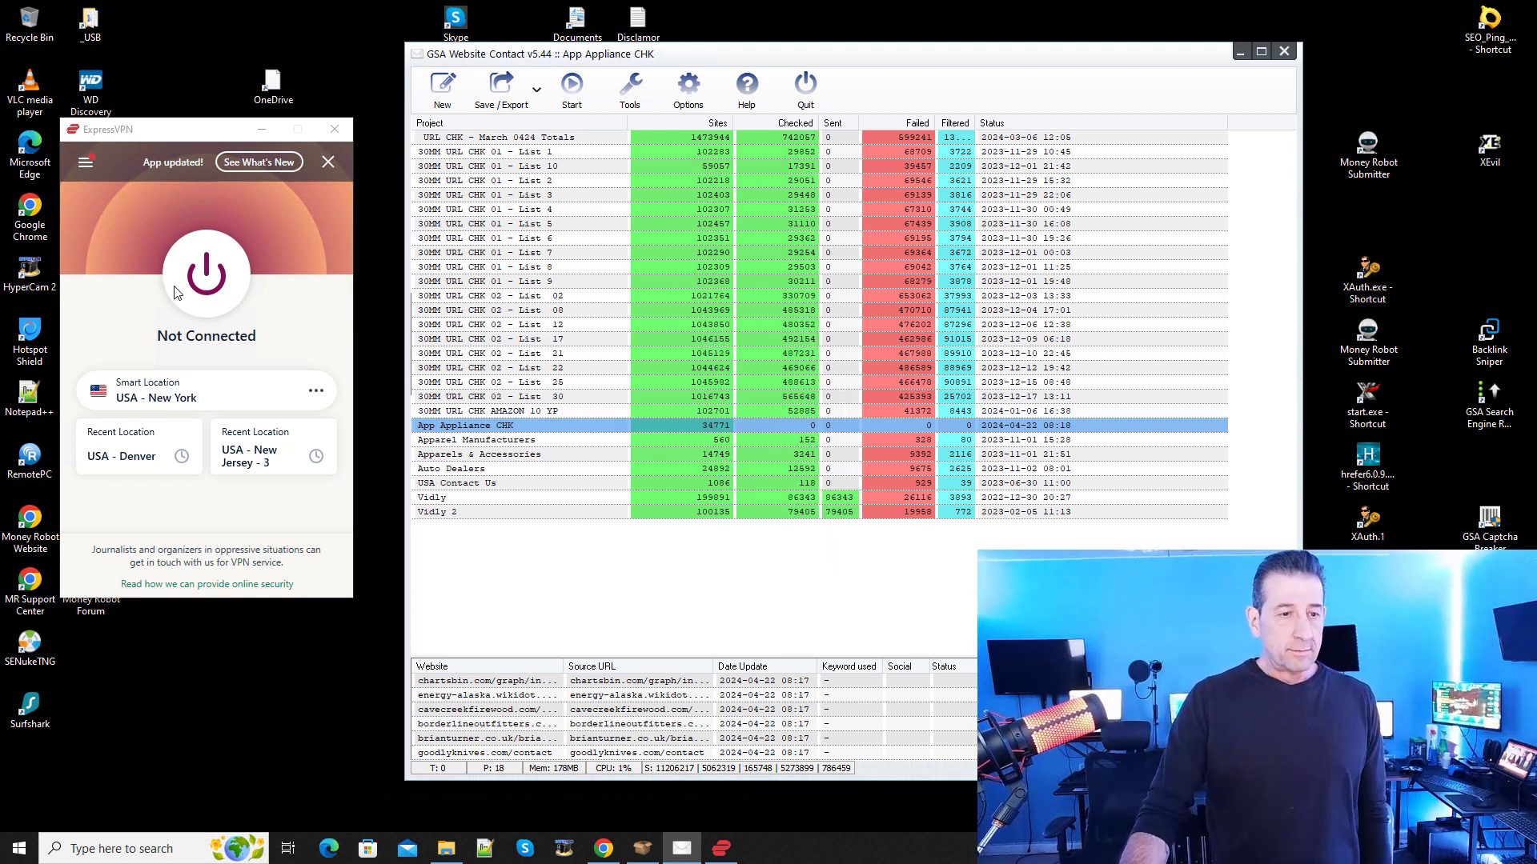
Step: Connect ExpressVPN to USA - New York and start checking the present websites of the App Appliance CHK project
left_click(206, 275)
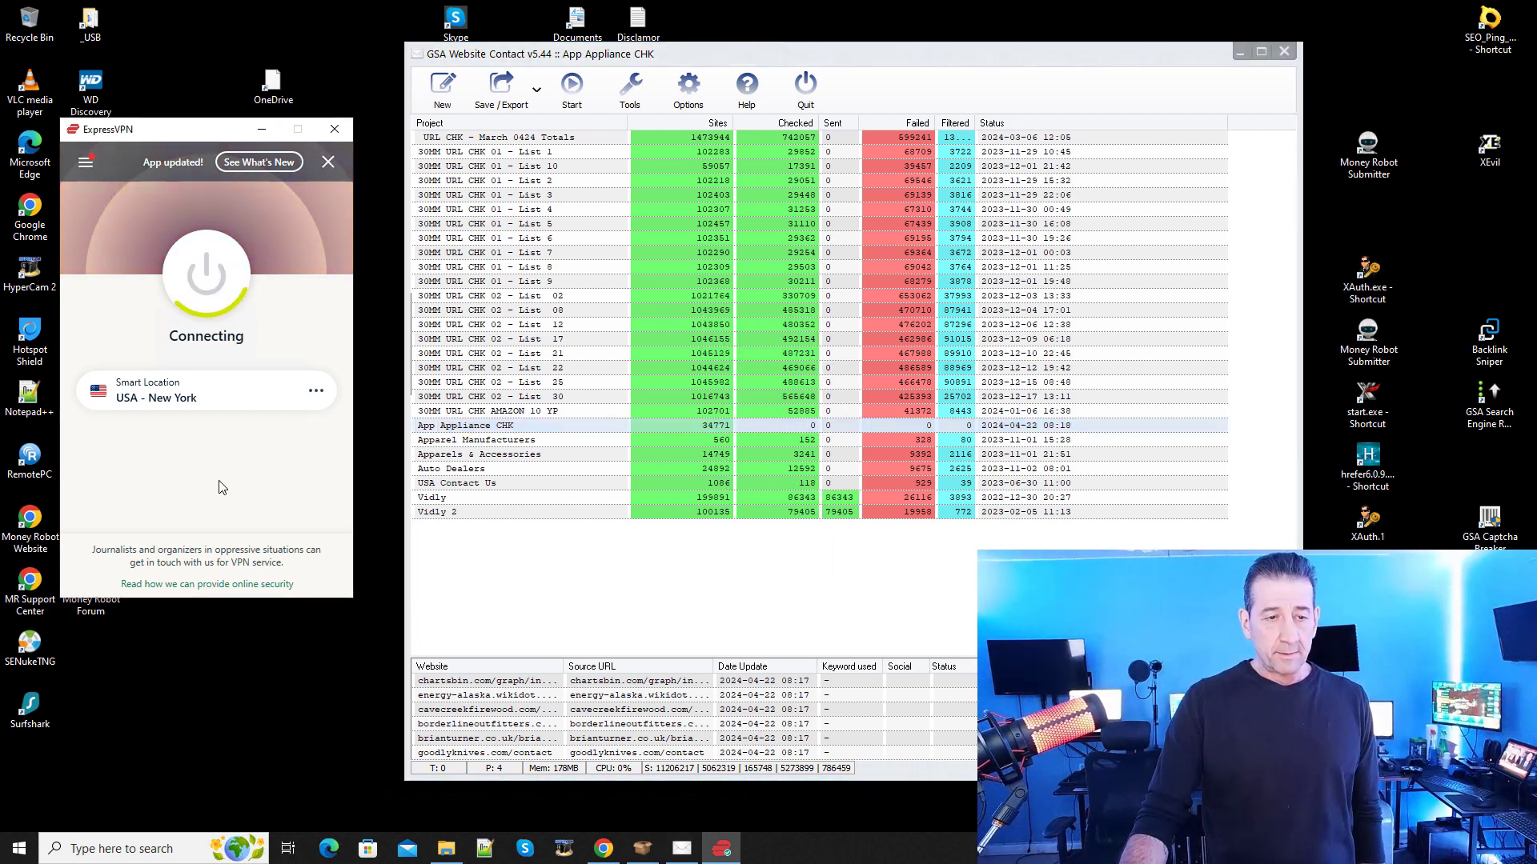
left_click(589, 99)
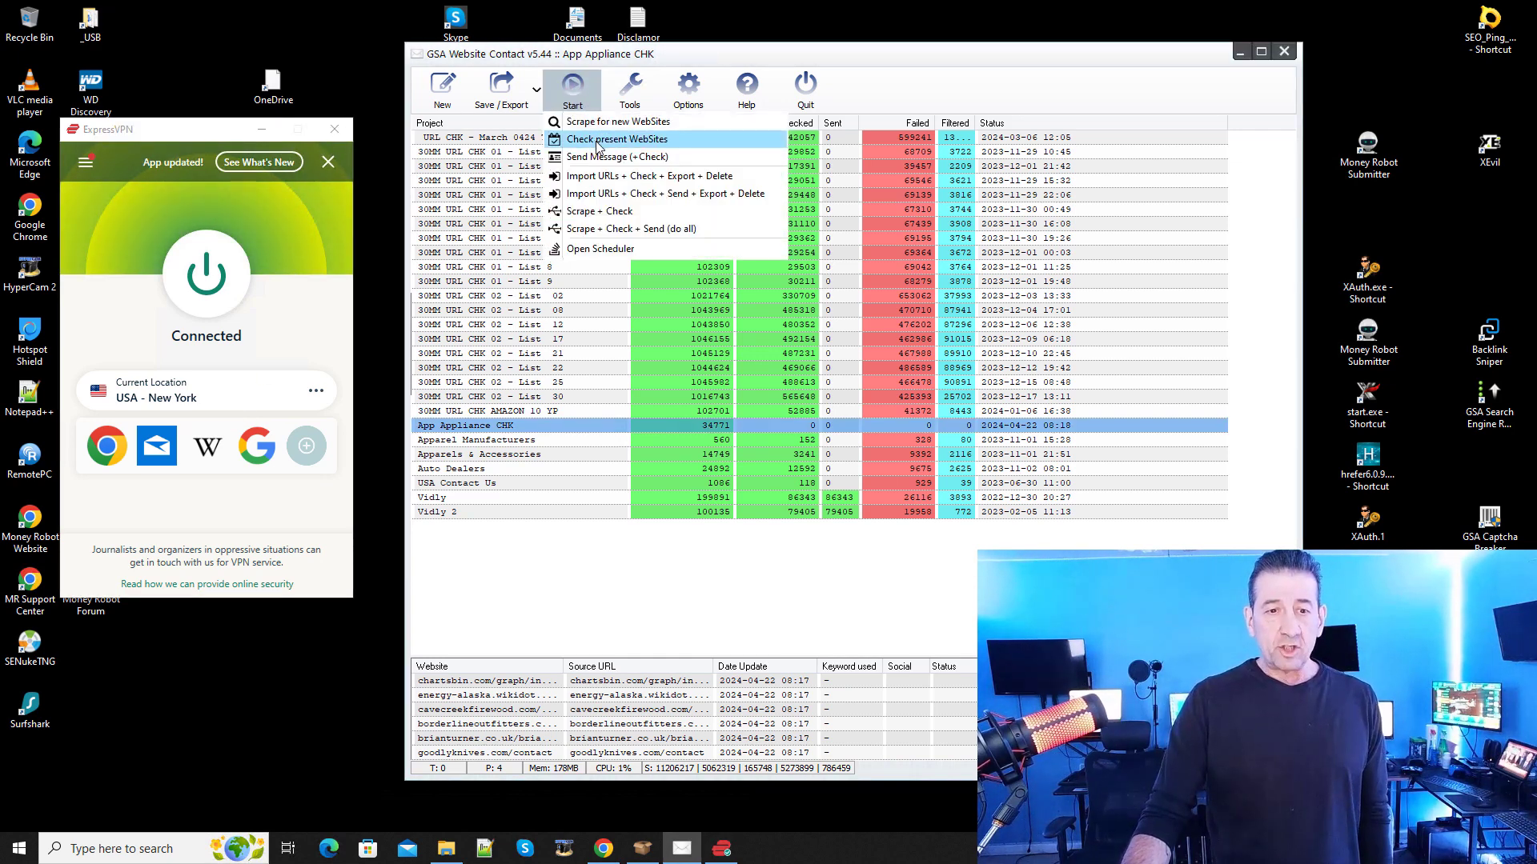
left_click(636, 142)
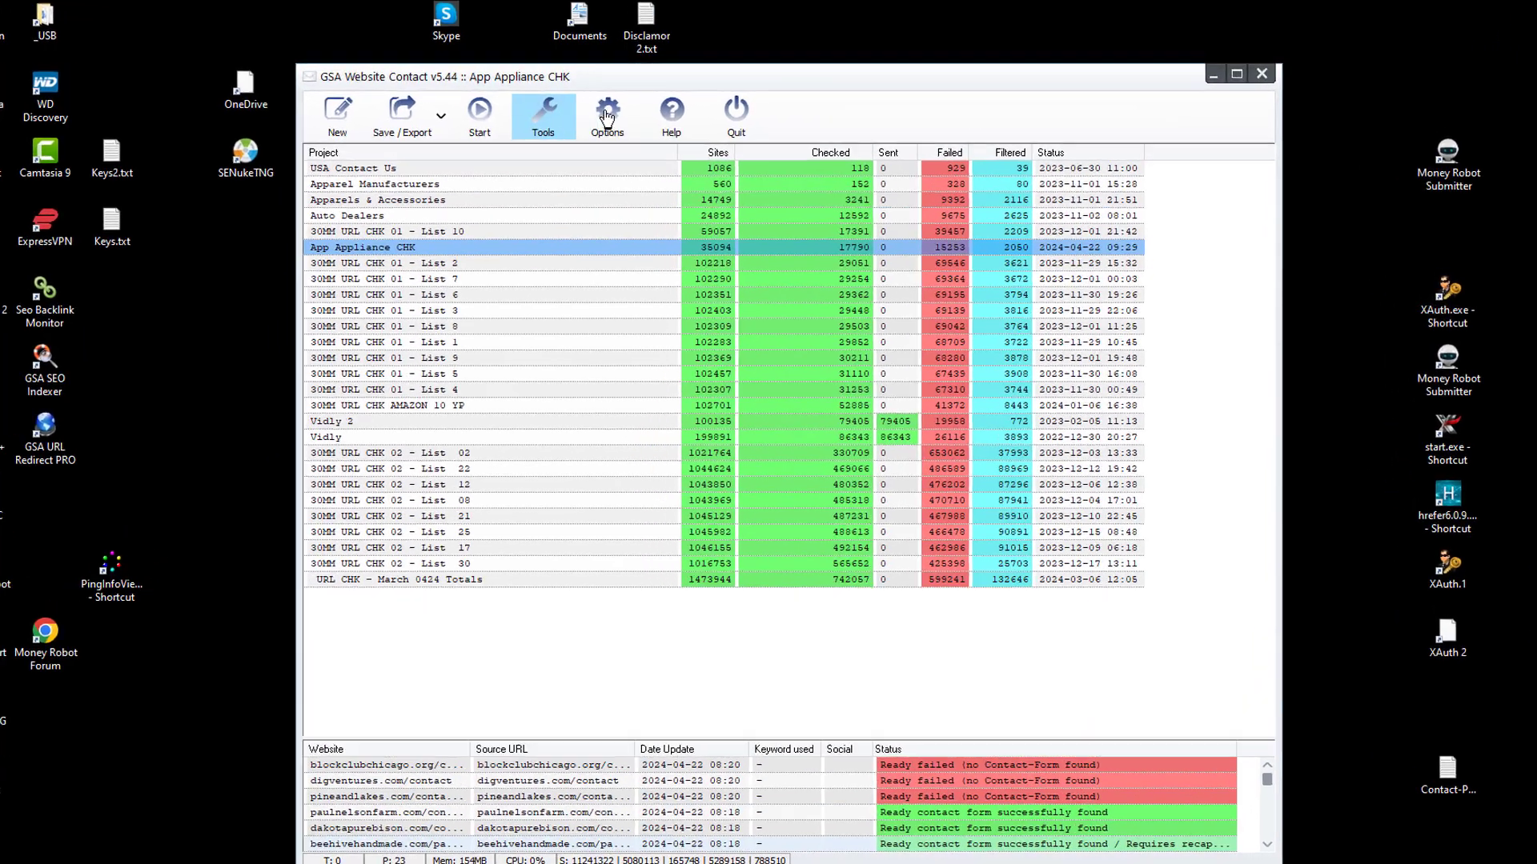
Step: Select the App Appliance CHK URLs successfully checked with a captcha, including all Recaptcha versions, HCaptcha, image and text captchas
left_click(544, 111)
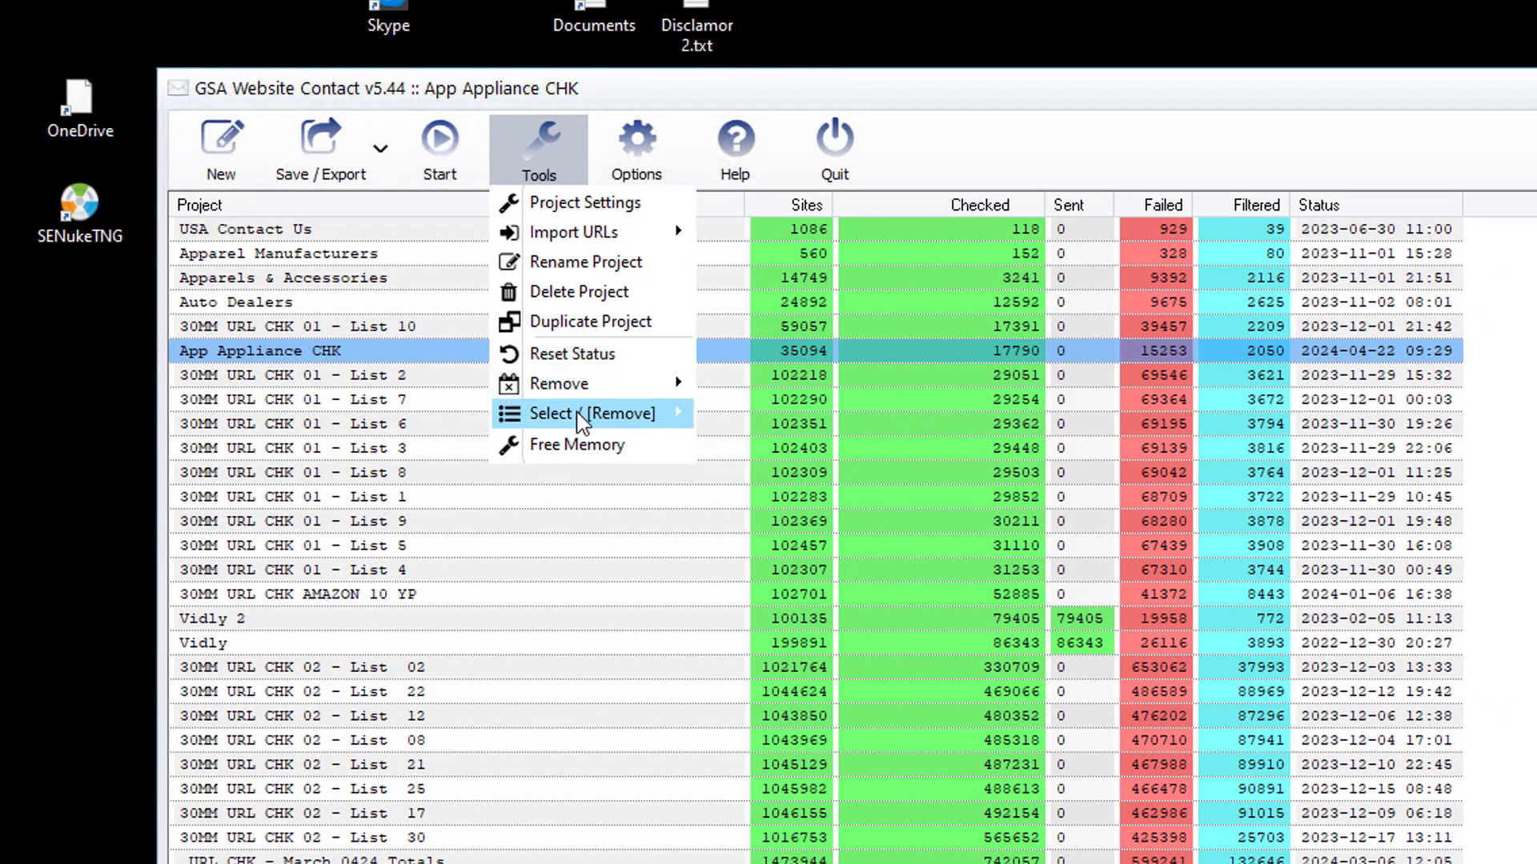
mouse_move(580, 412)
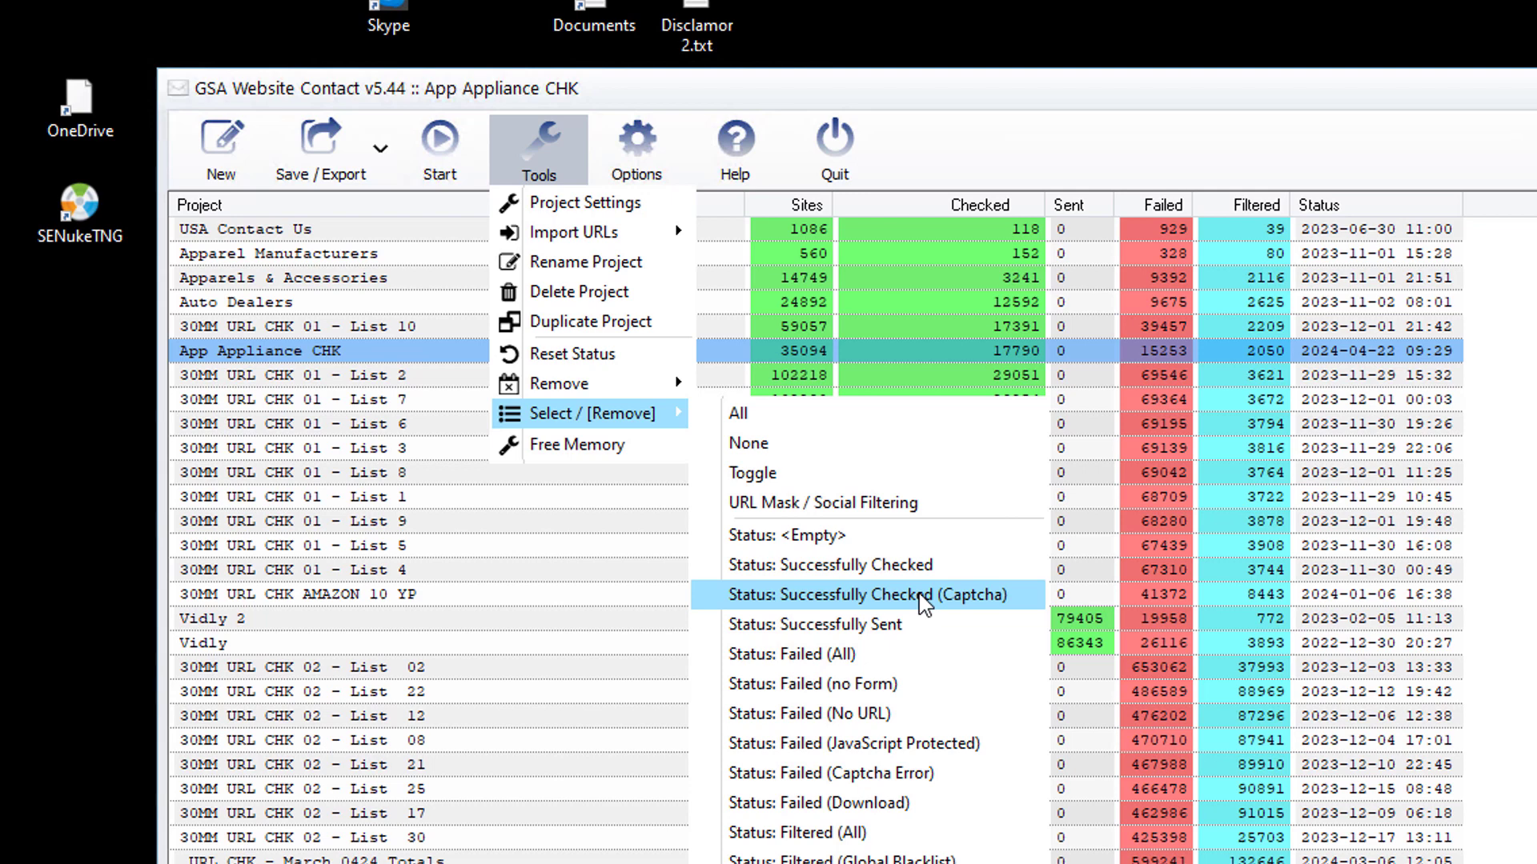
left_click(920, 595)
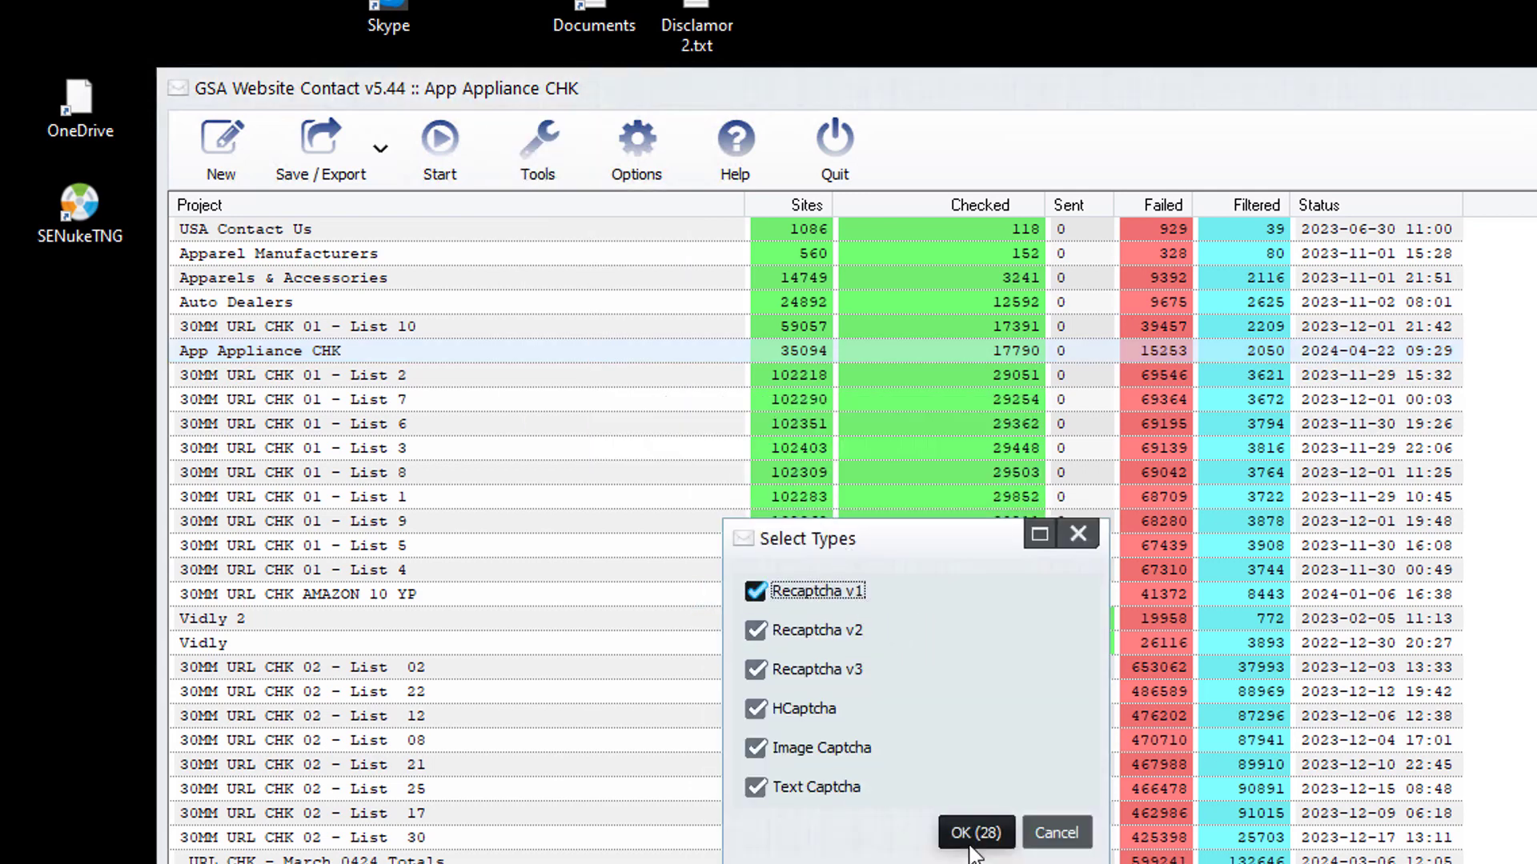
left_click(970, 839)
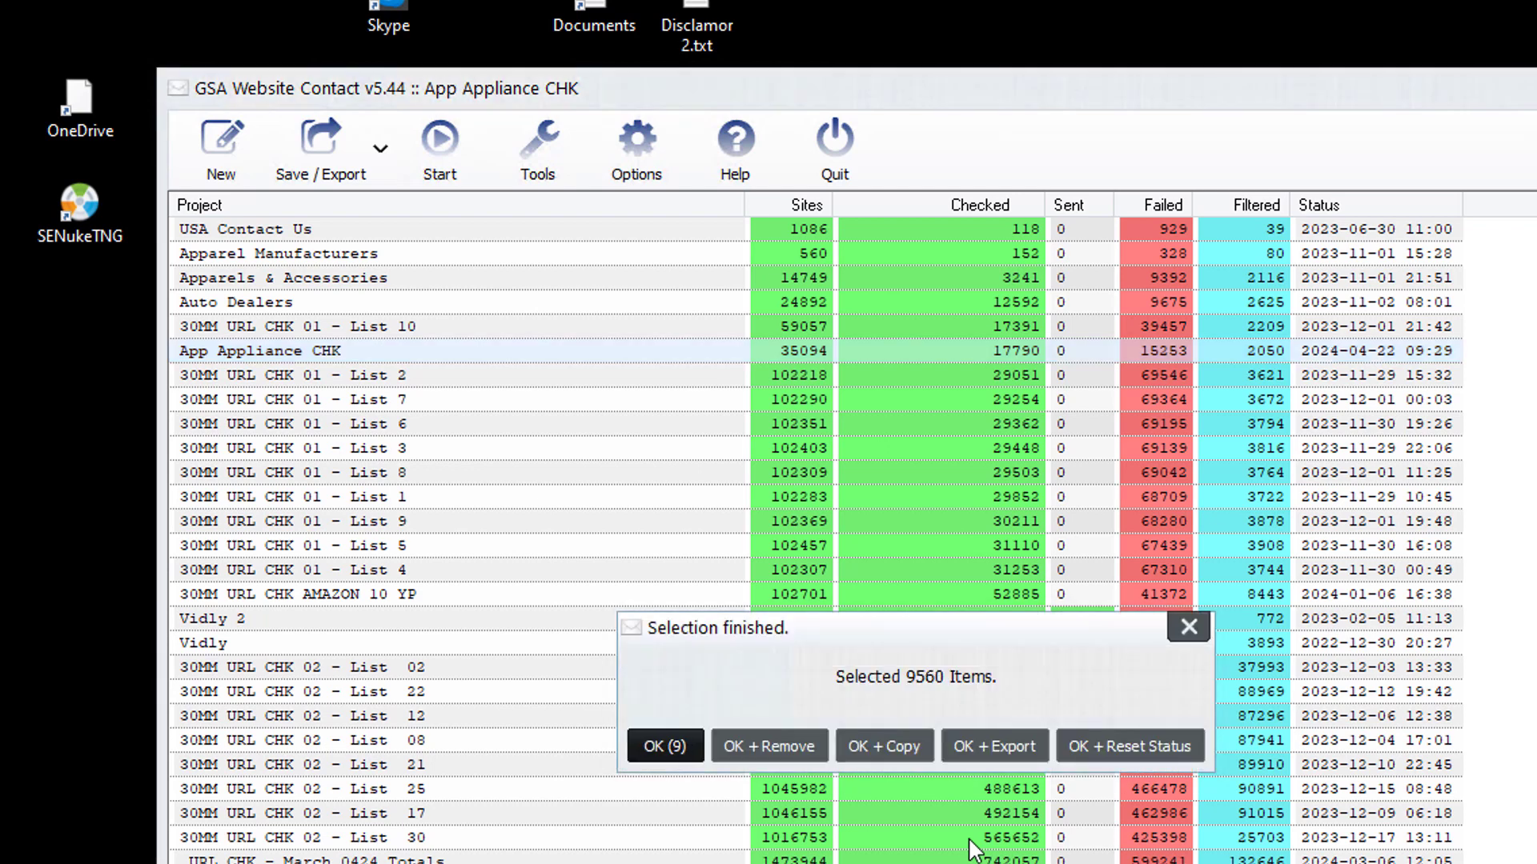